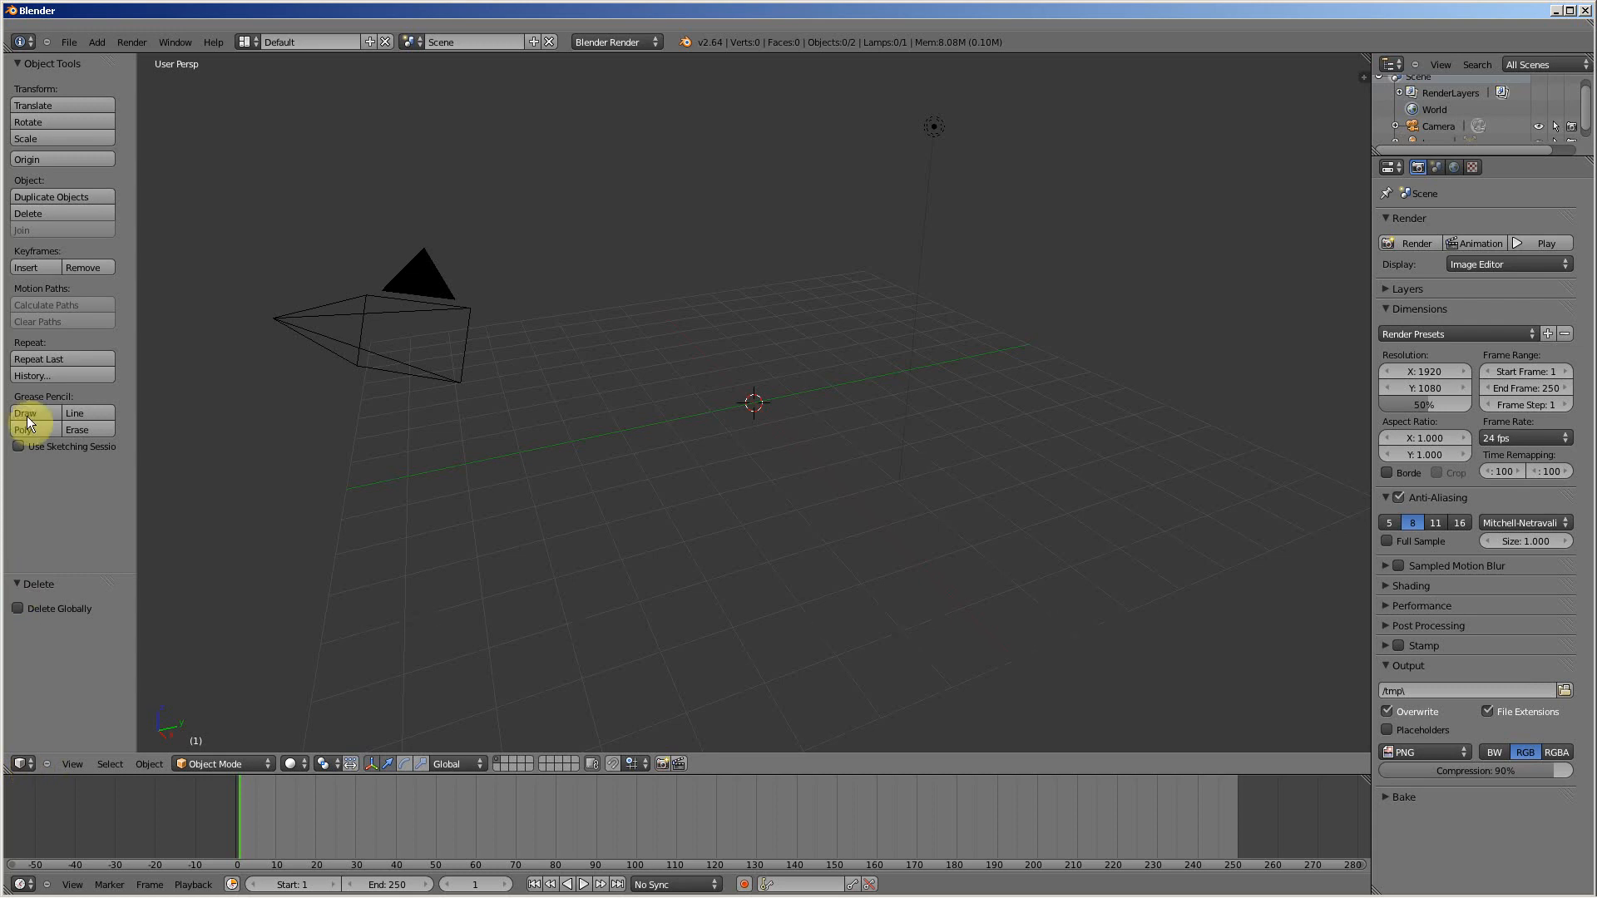
Step: Keep the main area as the 3D View and add a cube mesh to the scene
click(23, 764)
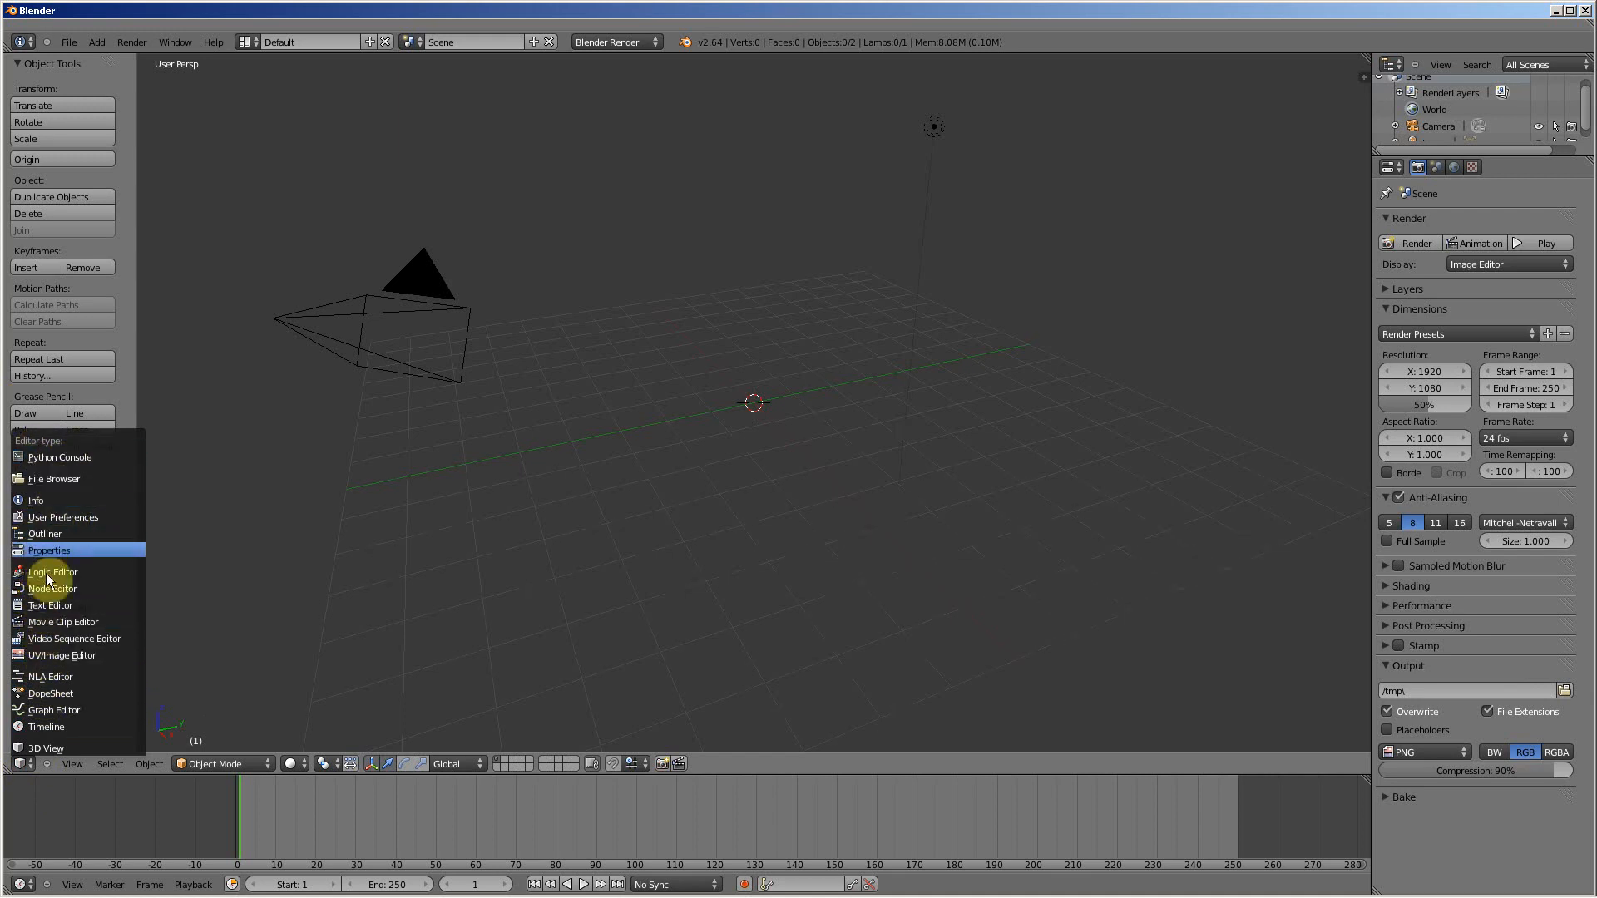
click(56, 750)
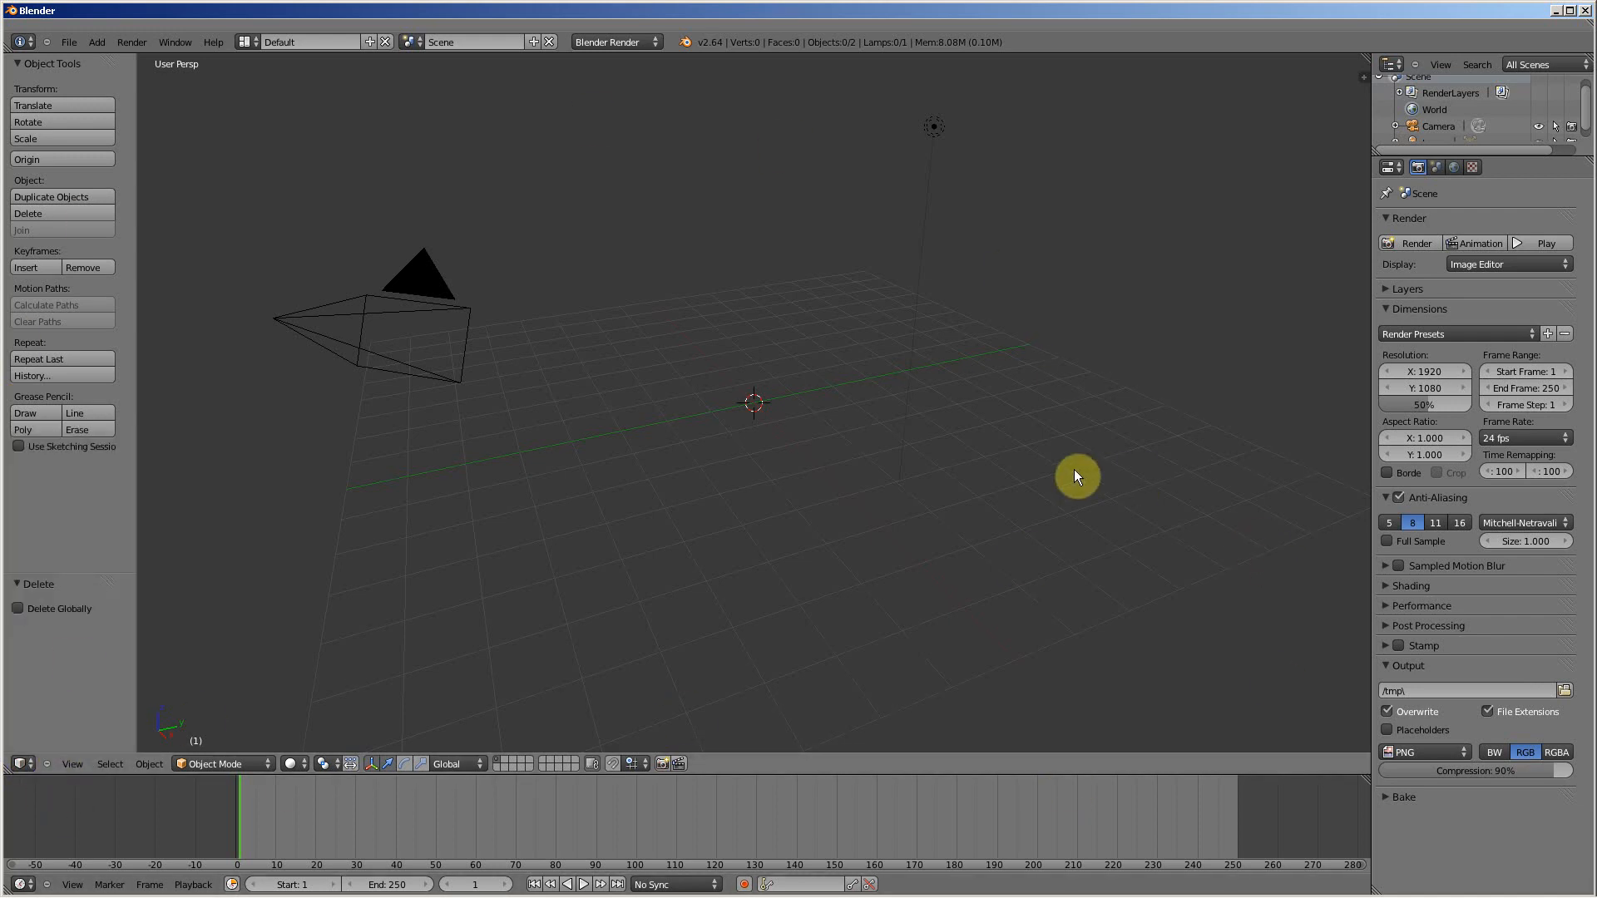
mouse_move(976, 484)
middle_down()
mouse_move(696, 487)
mouse_move(1045, 463)
mouse_move(845, 472)
mouse_move(853, 496)
mouse_move(985, 481)
mouse_move(967, 494)
middle_up()
key(shift+a)
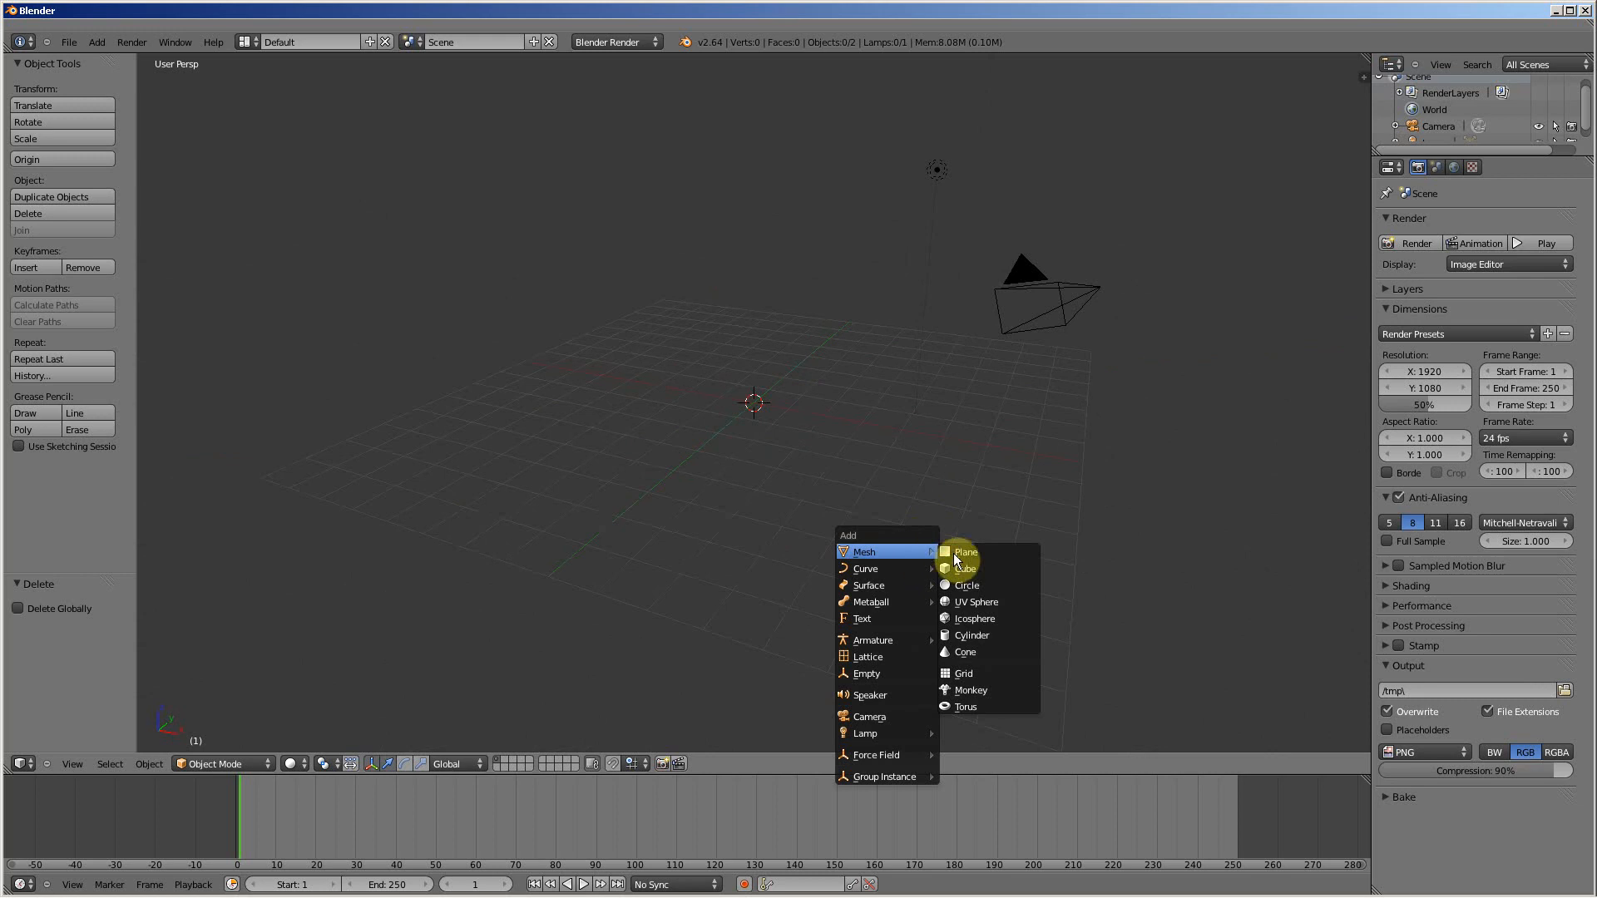
click(972, 565)
Step: Duplicate the cube six times, placing each copy at a different spot around the scene
key(shift+d)
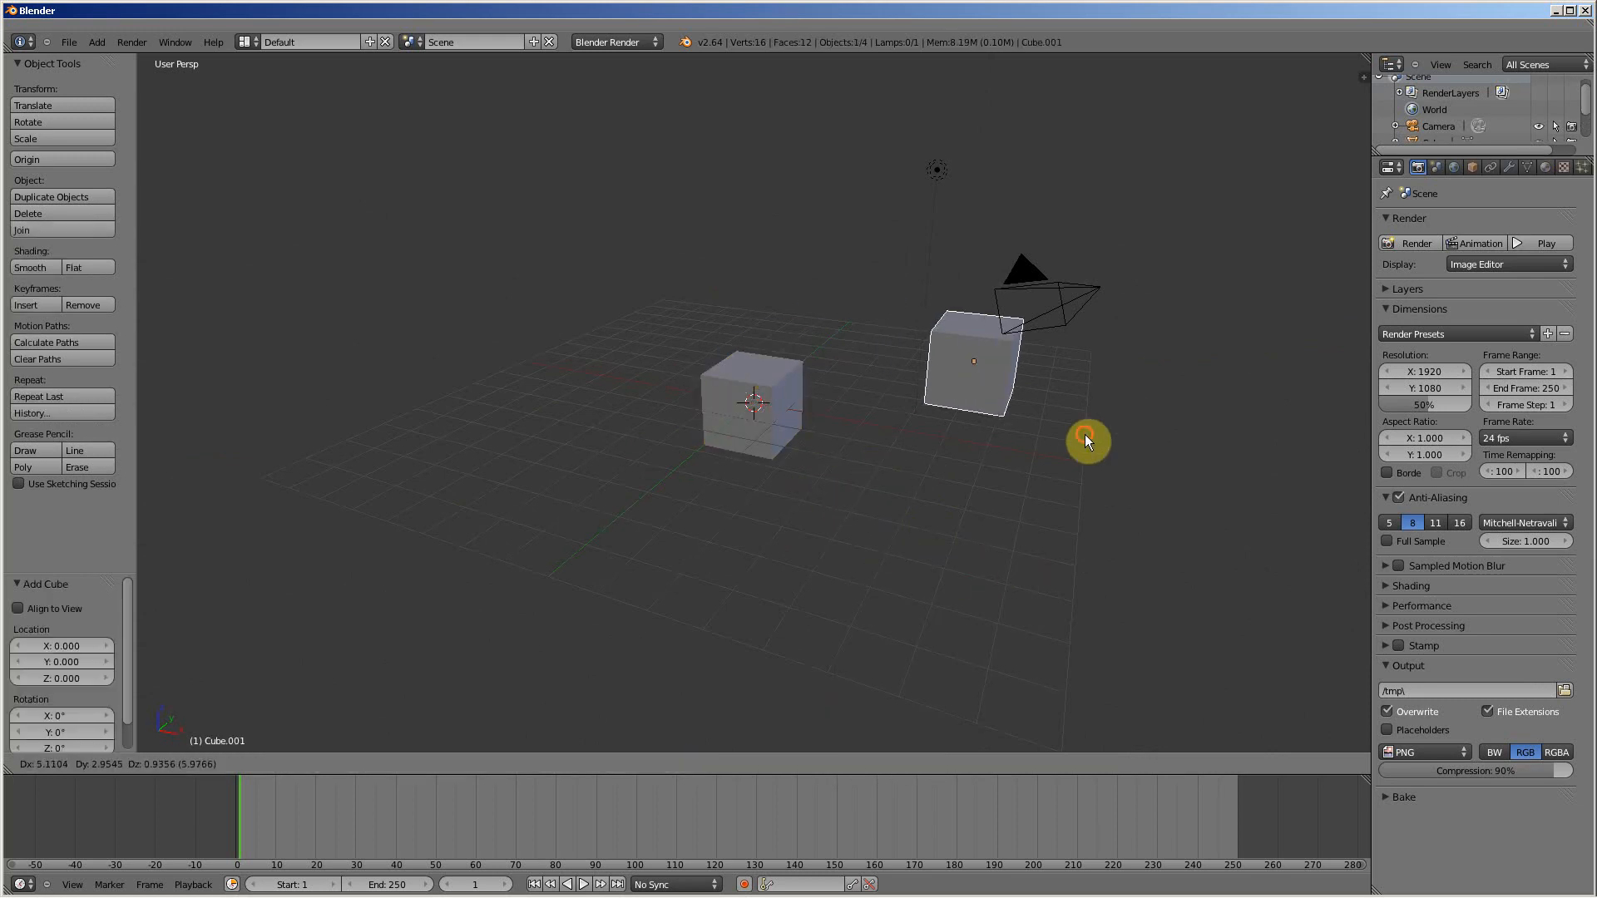
click(1085, 434)
key(shift+d)
click(719, 311)
key(shift+d)
click(580, 431)
key(shift+d)
click(577, 499)
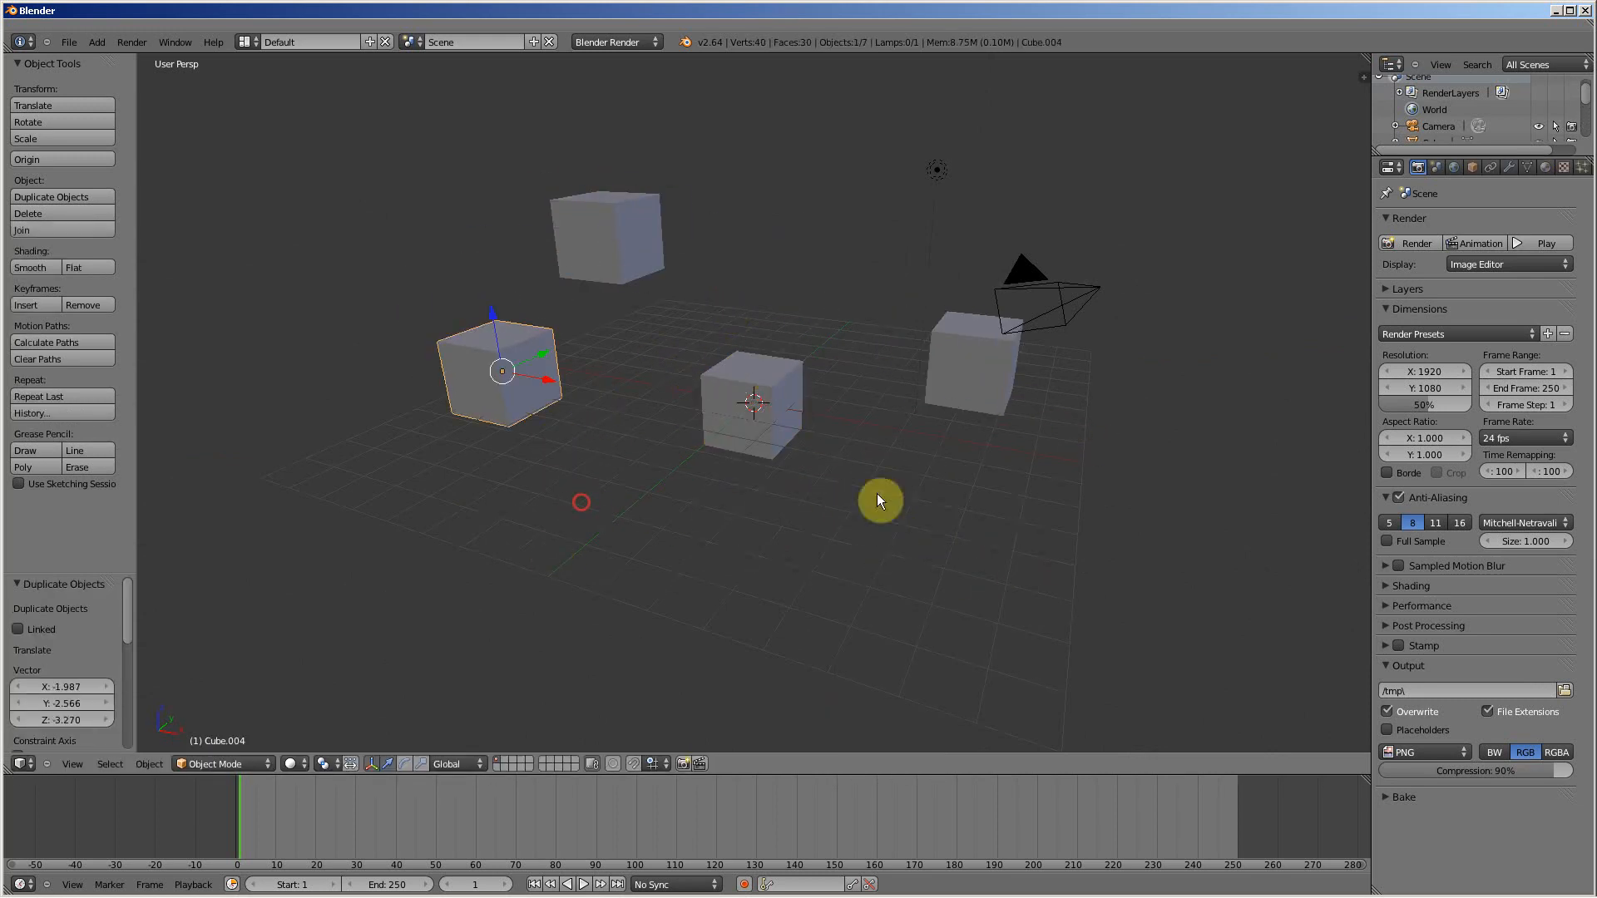
key(shift+d)
click(1165, 363)
key(shift+d)
click(1013, 549)
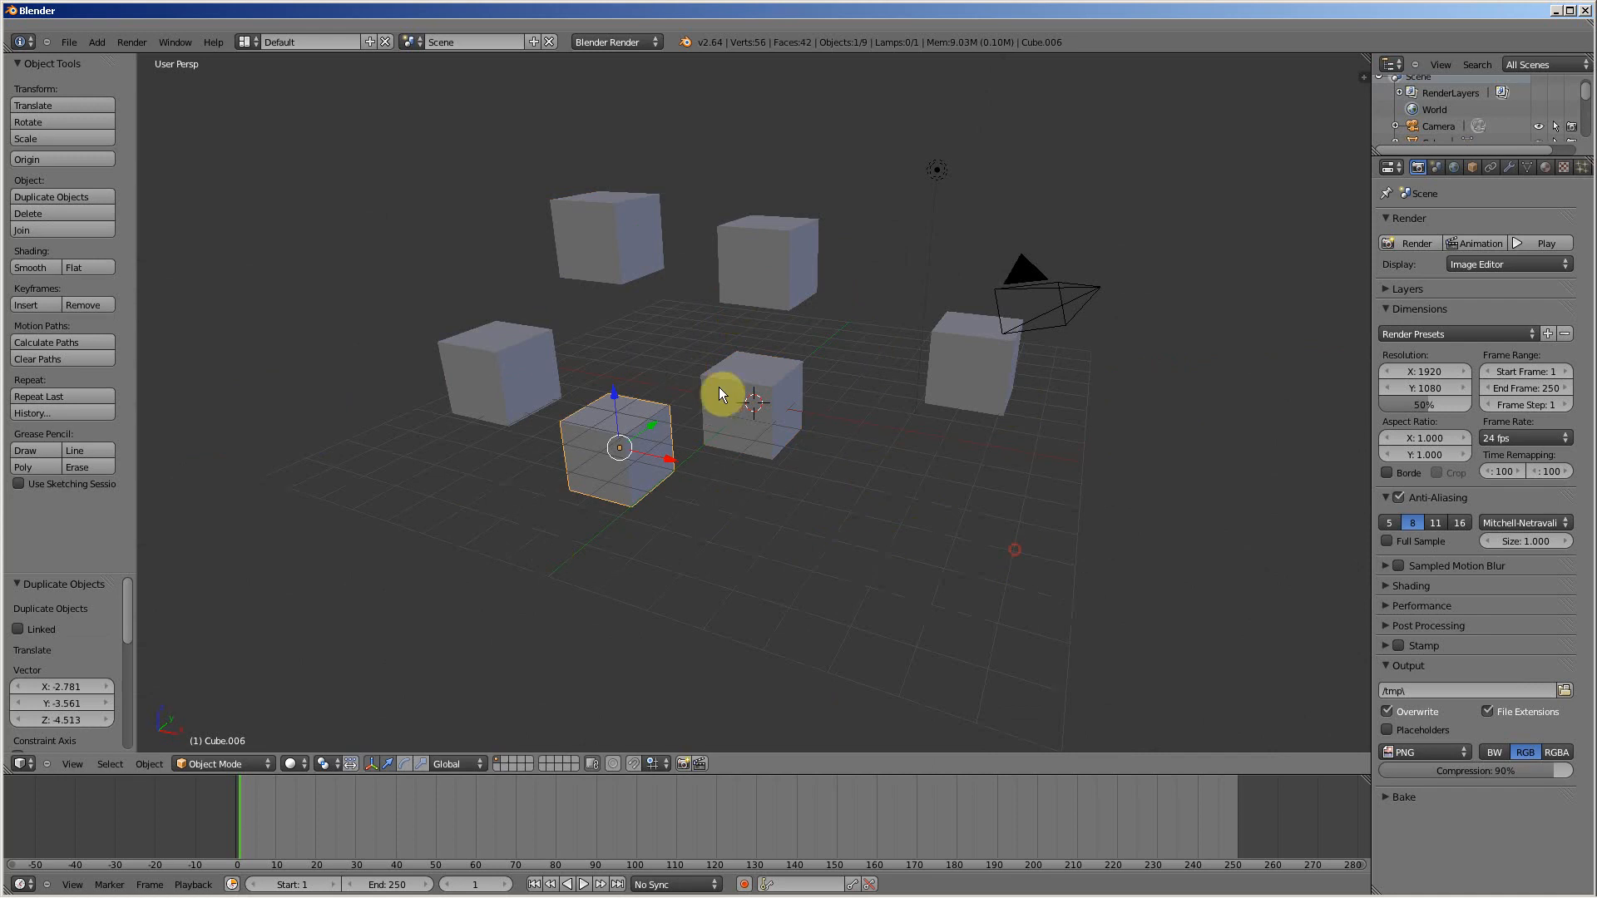
scroll(821, 384, down, 2)
middle_drag(842, 394, 760, 392)
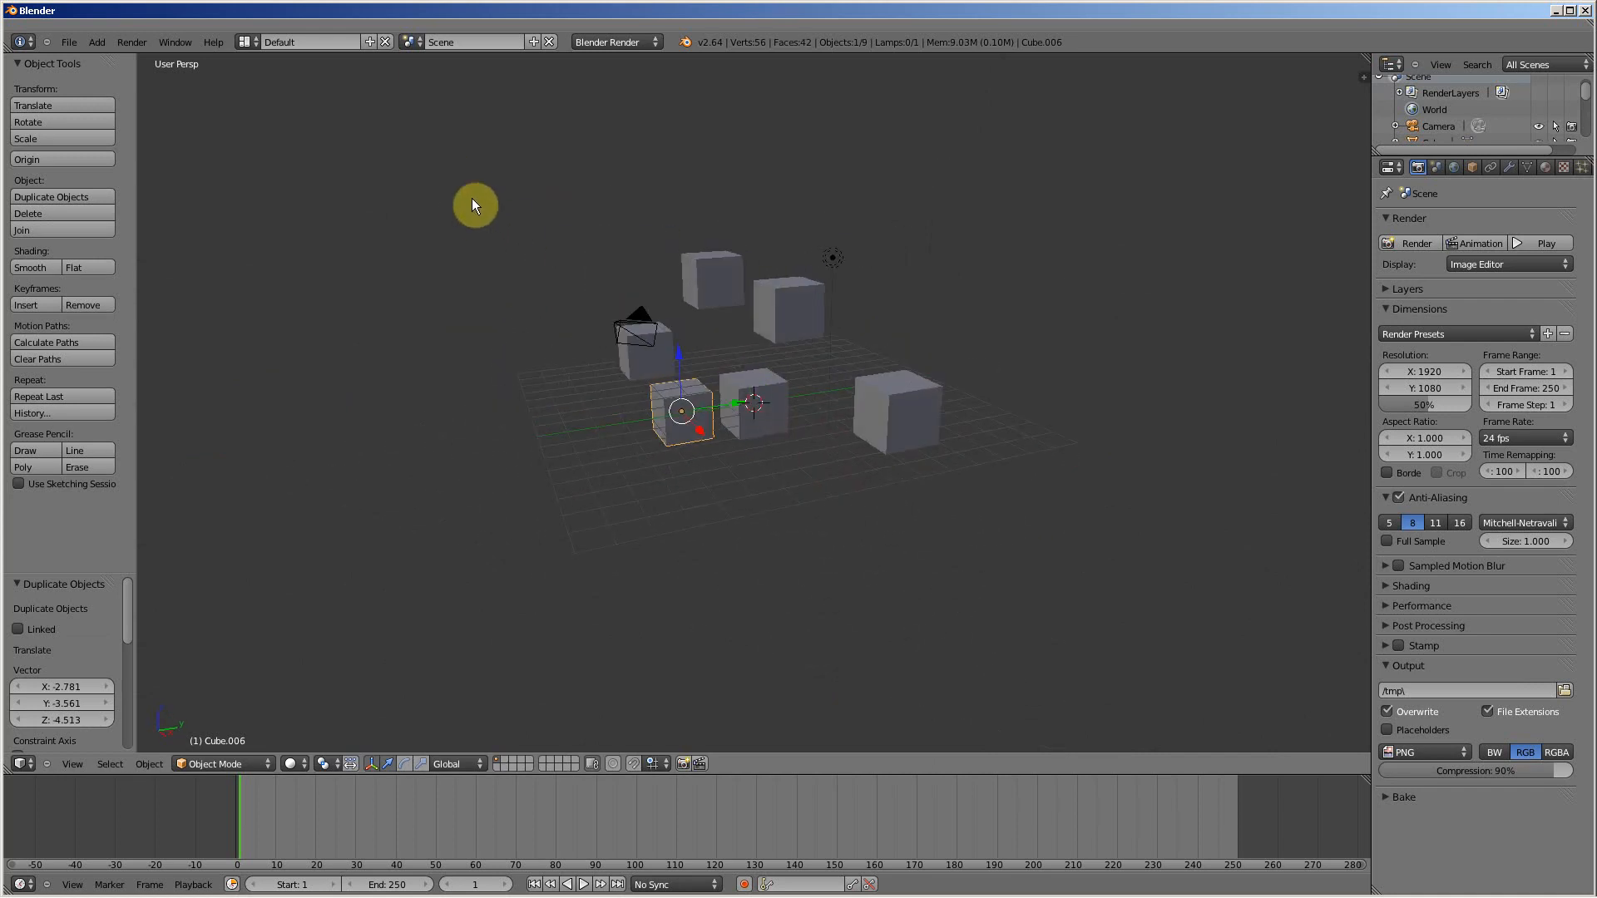
click(414, 42)
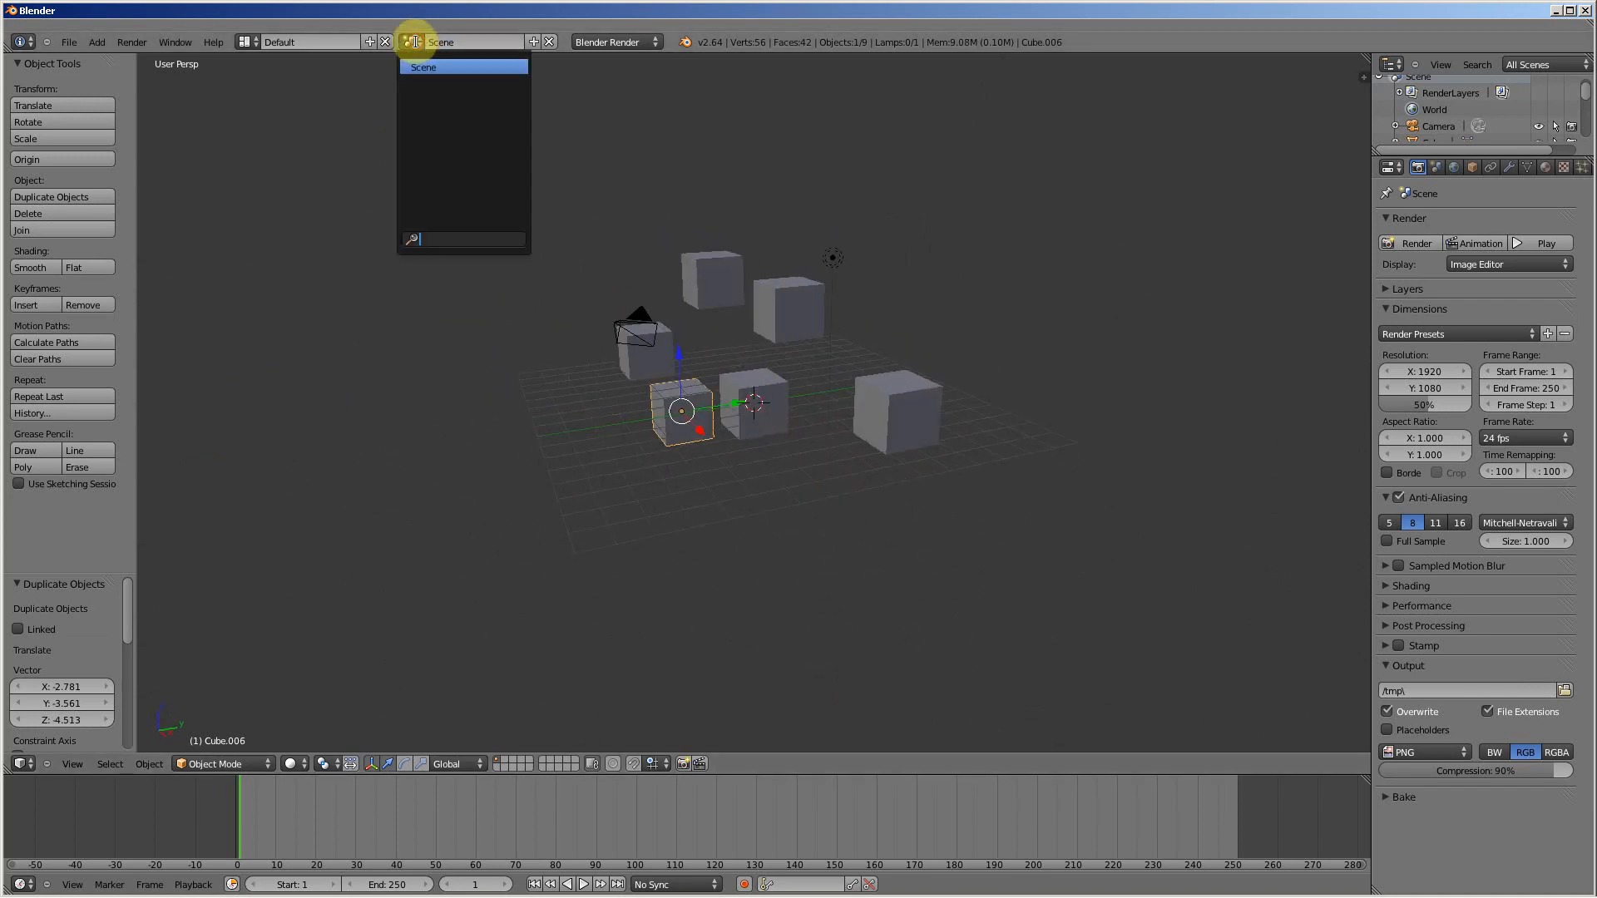
click(508, 324)
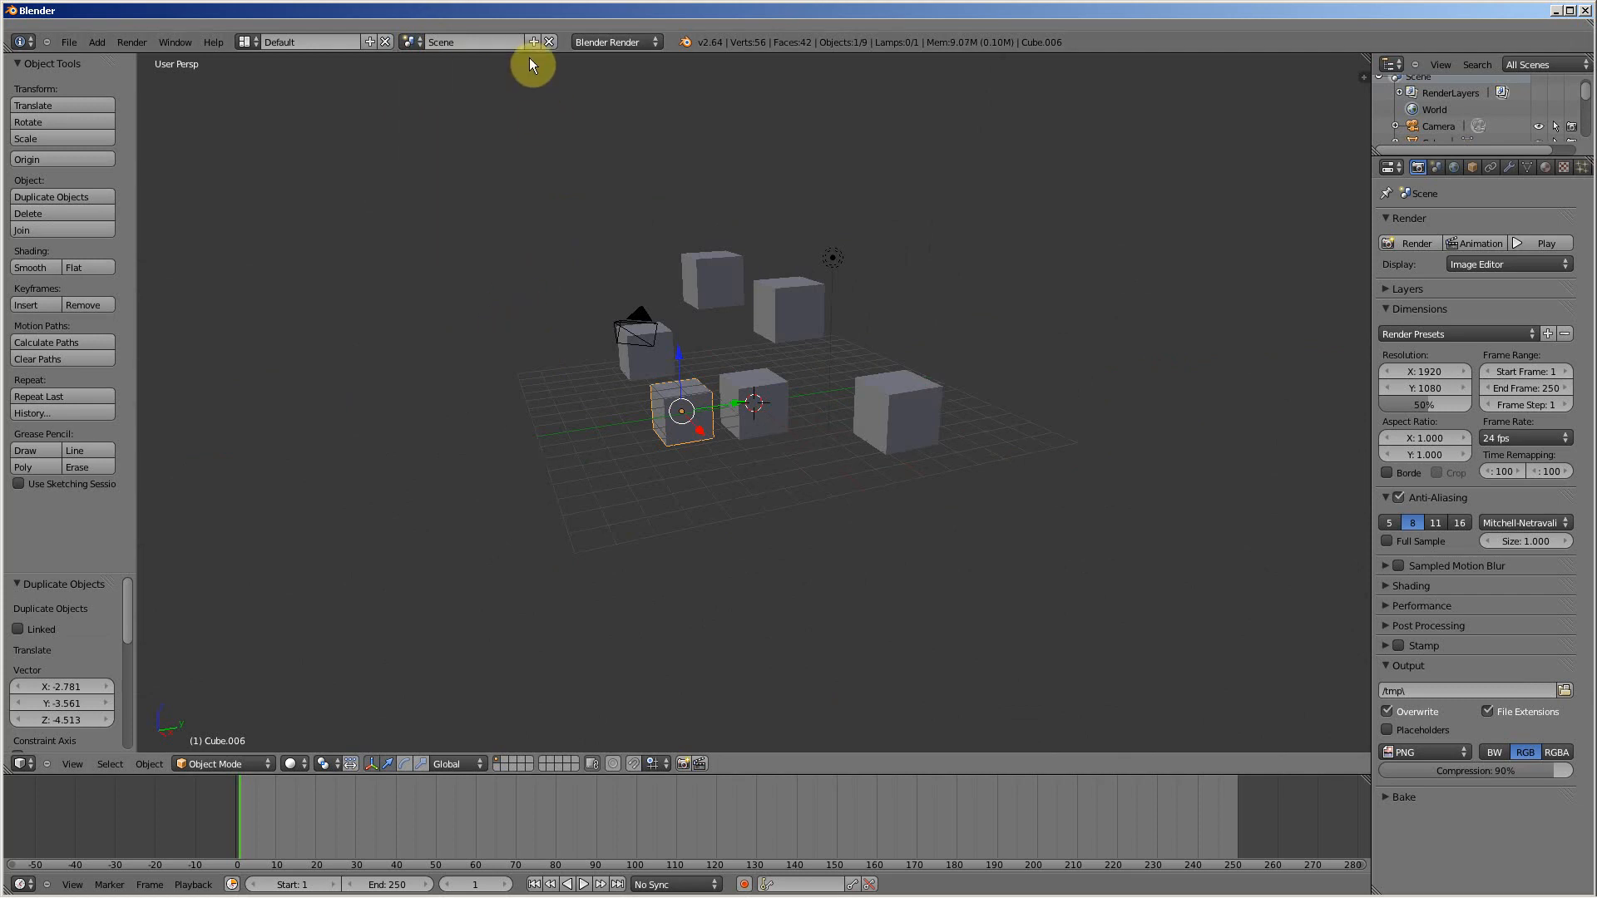
click(28, 765)
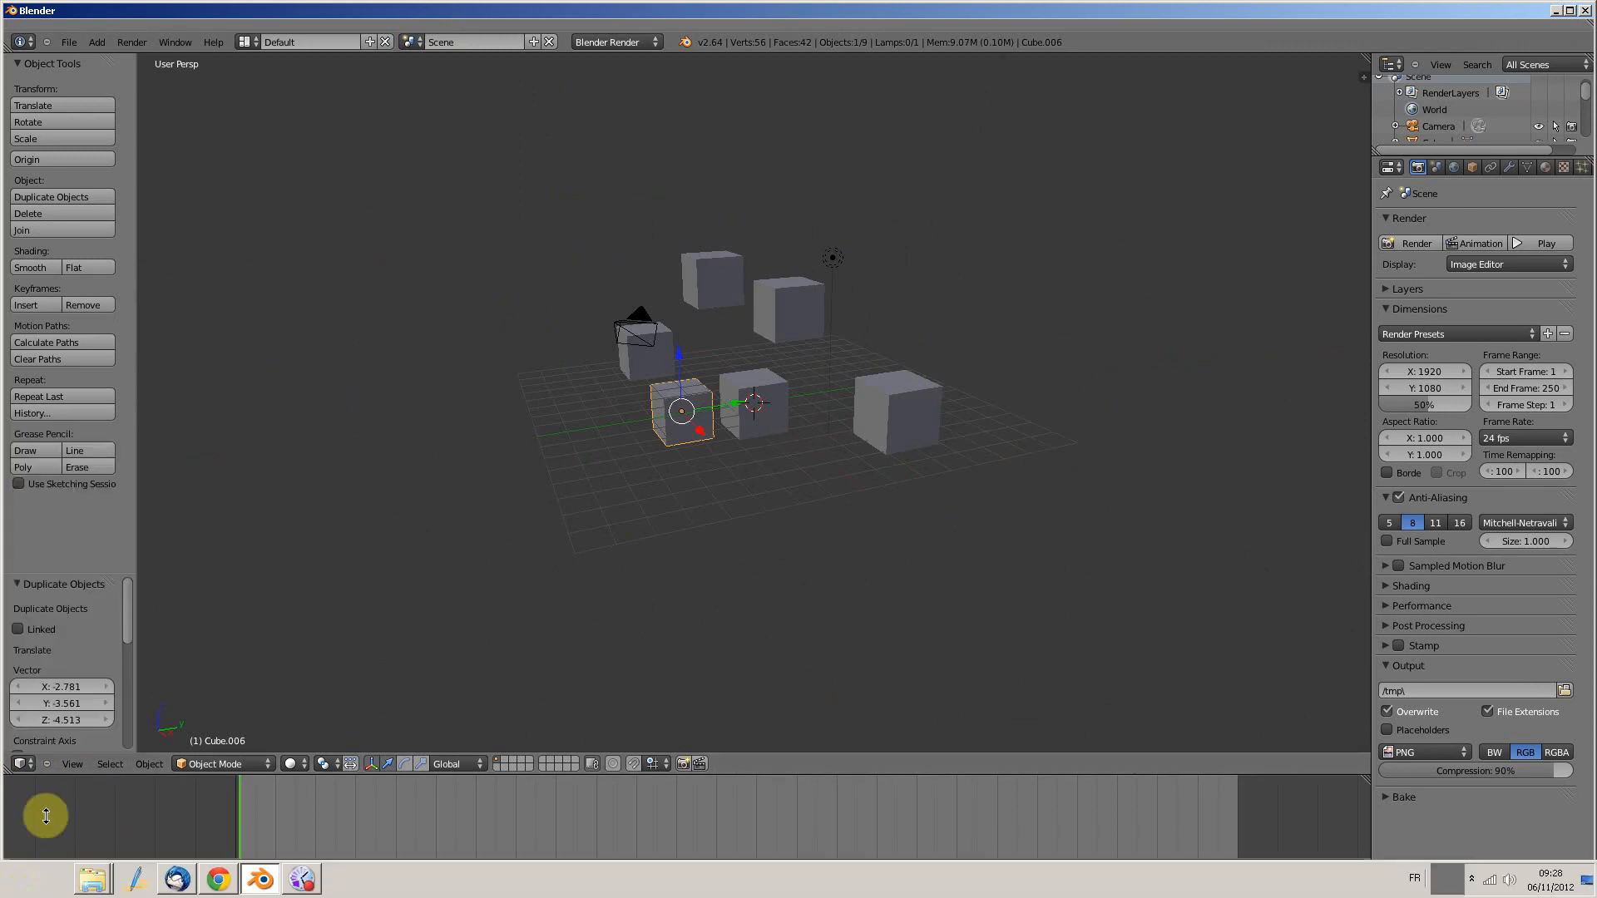
click(22, 764)
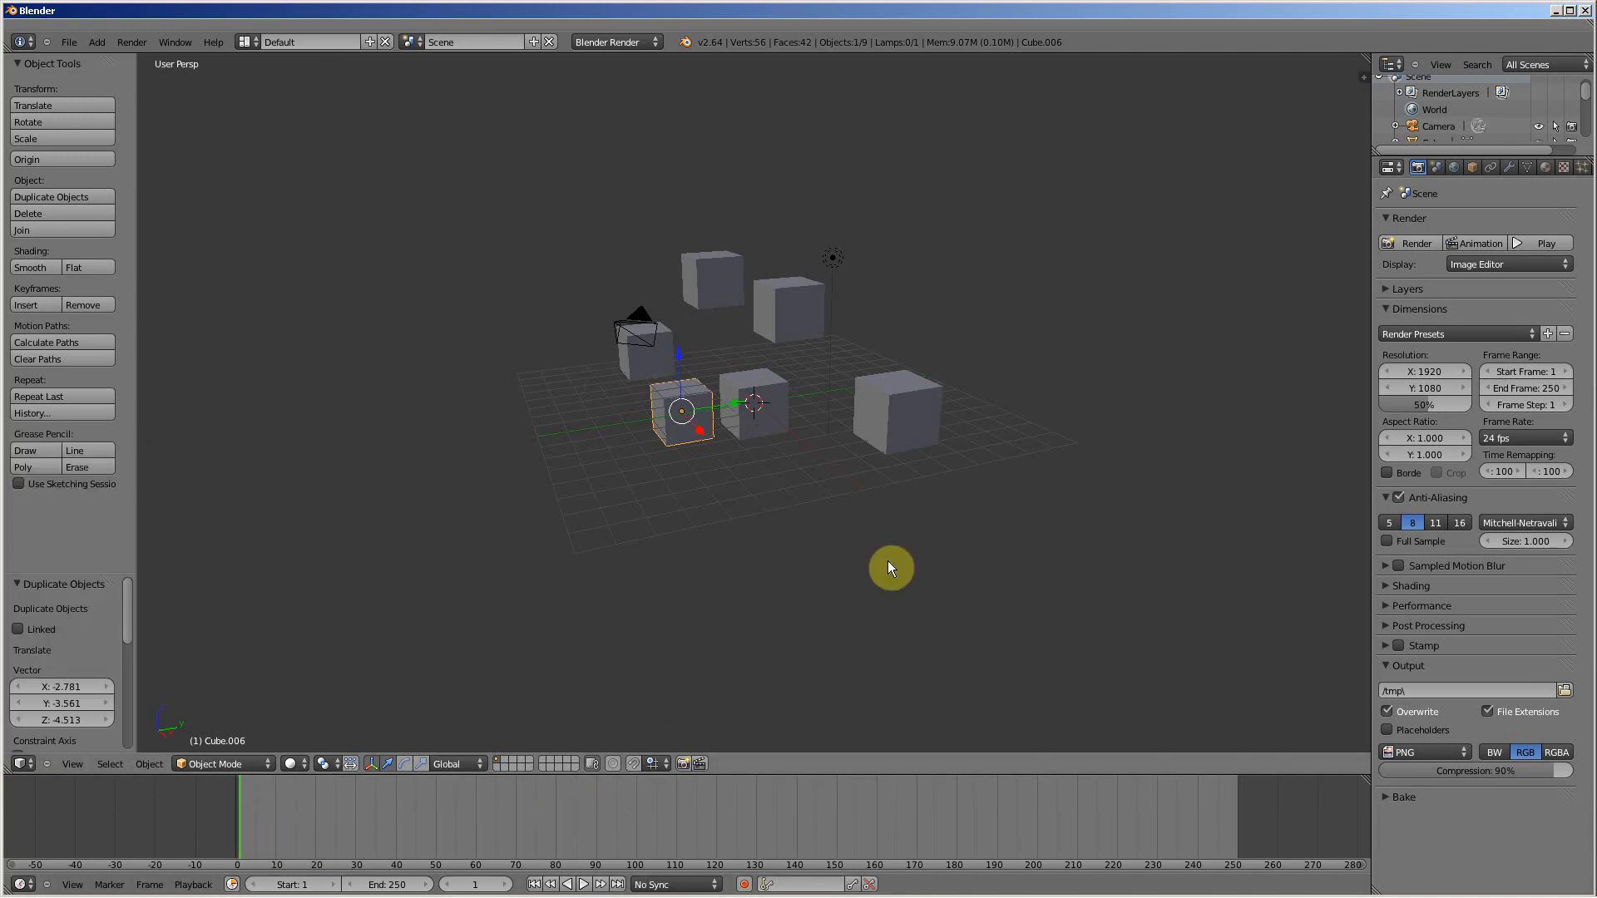
click(20, 764)
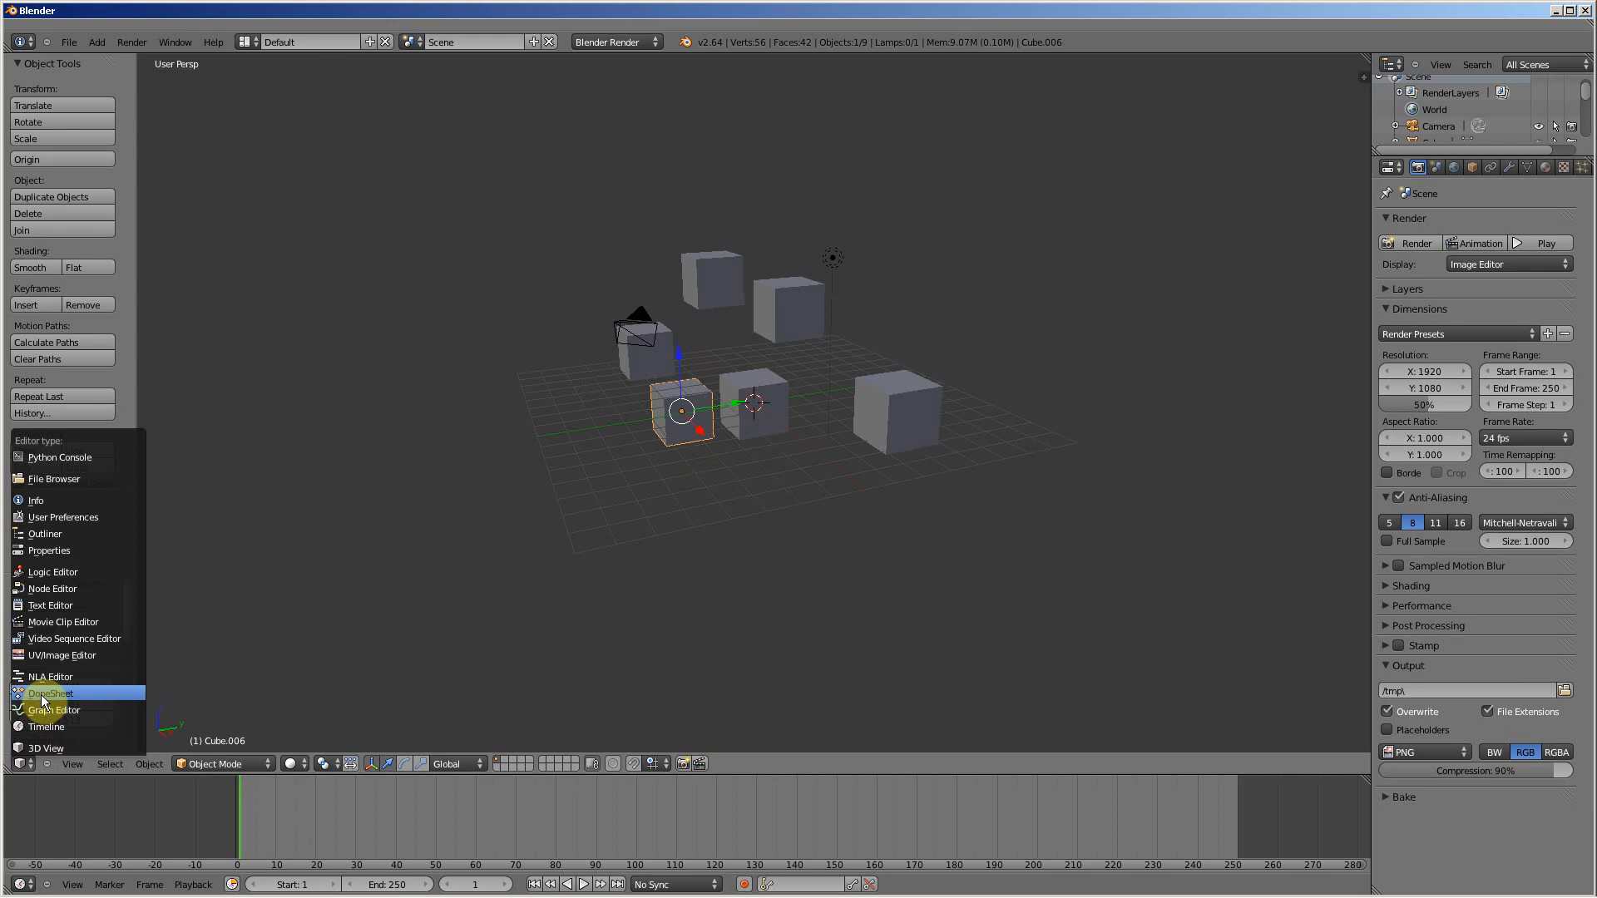
Step: View the main area as the NLA Editor and the Video Sequence Editor, and return it to the 3D View
click(22, 762)
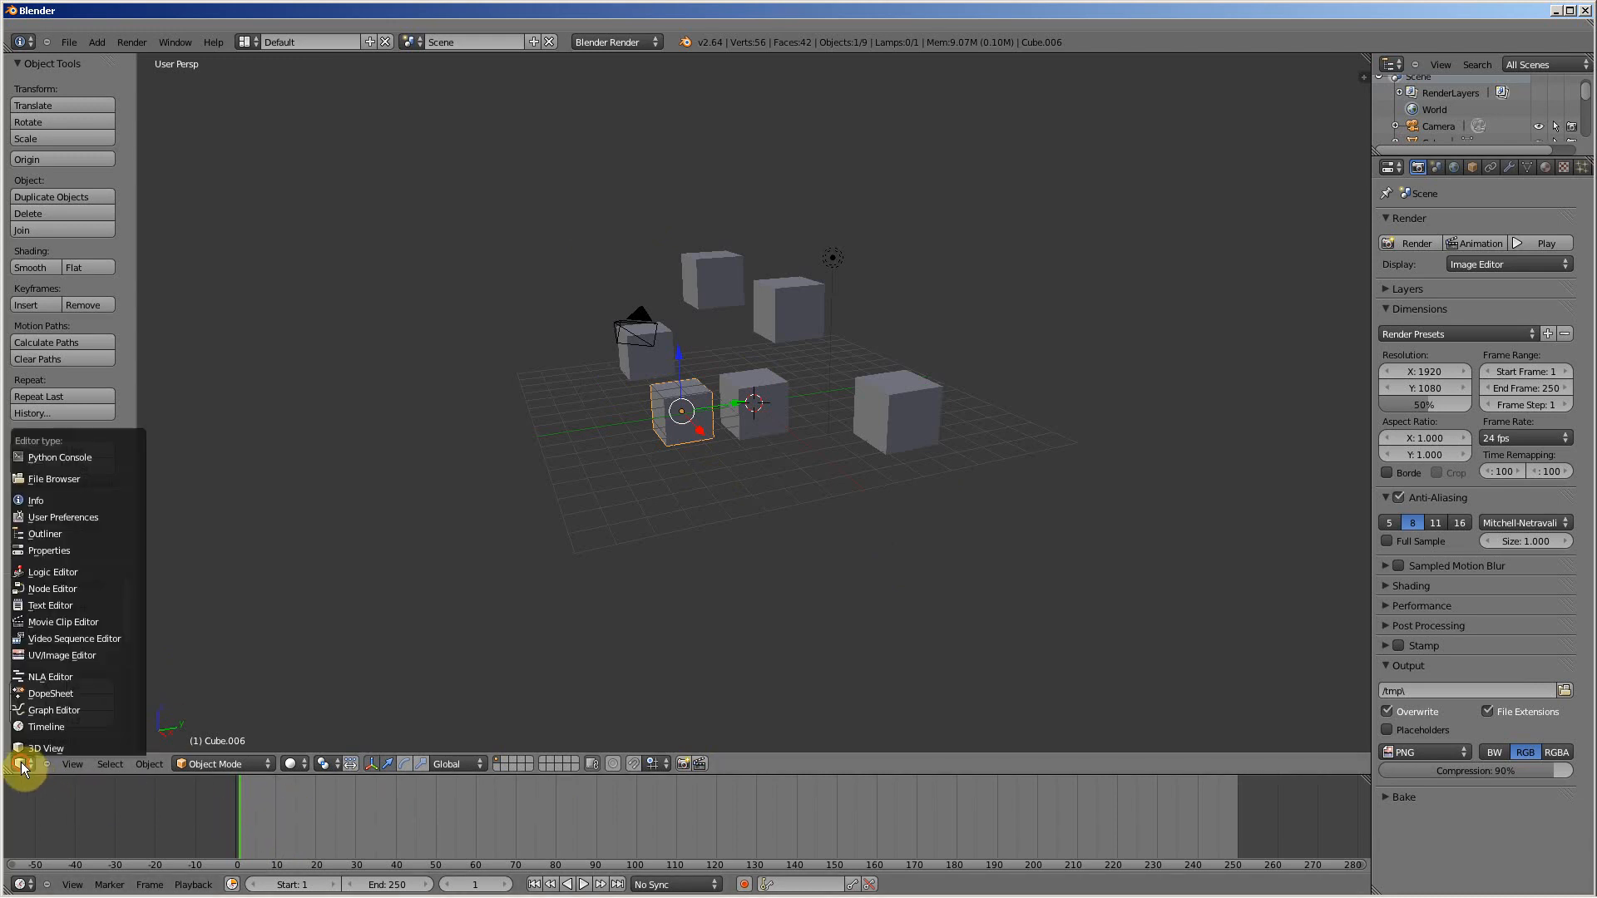
click(51, 677)
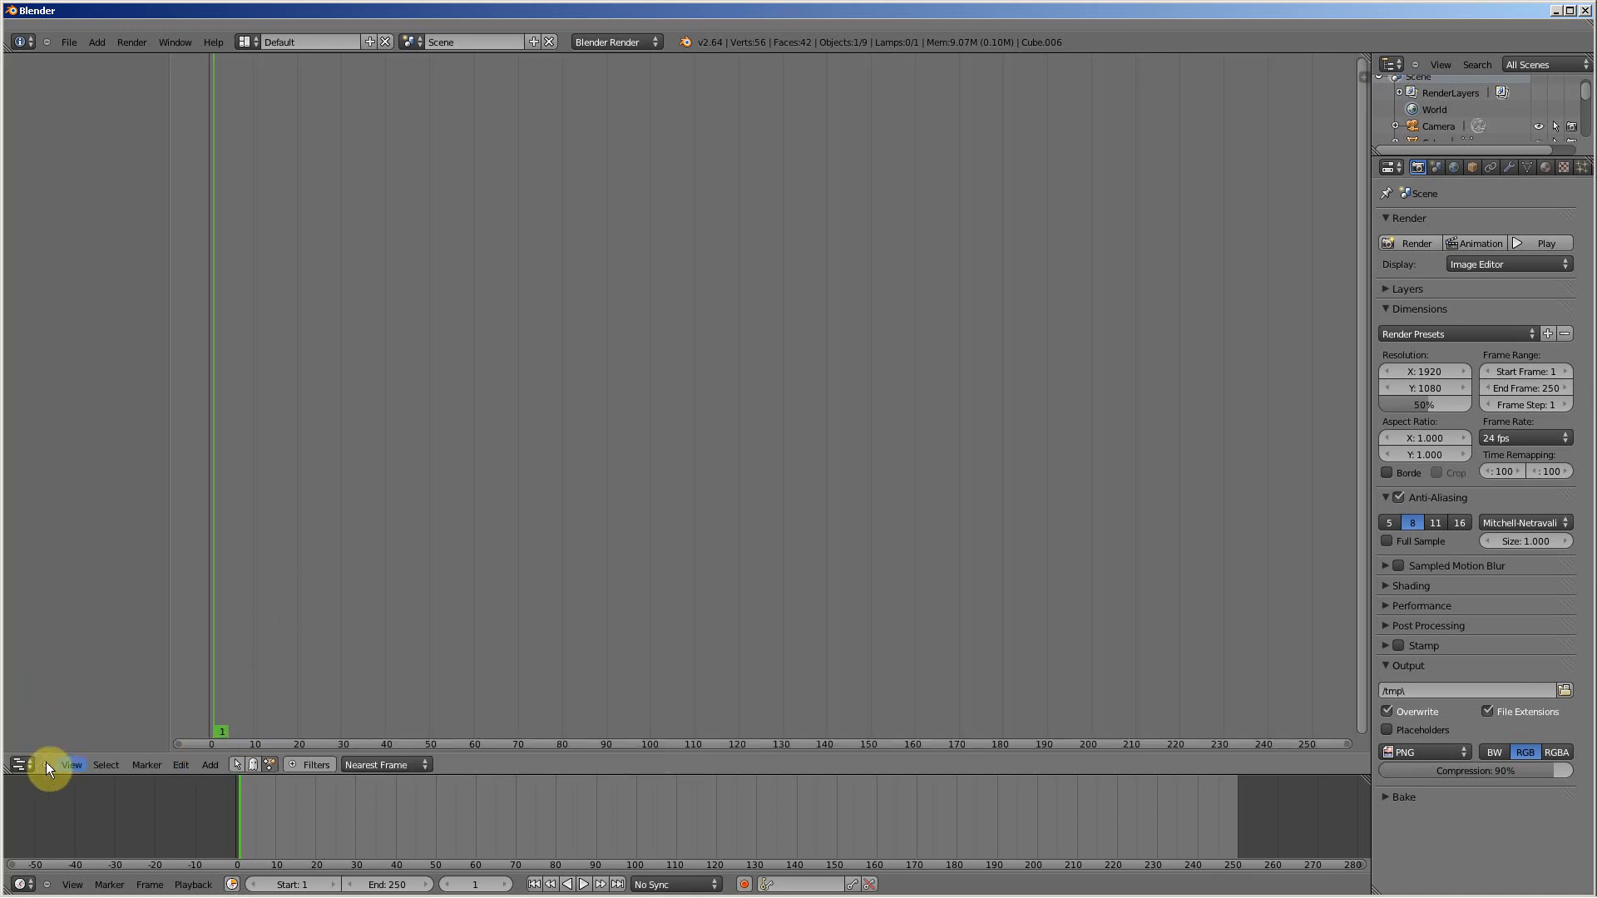
click(20, 765)
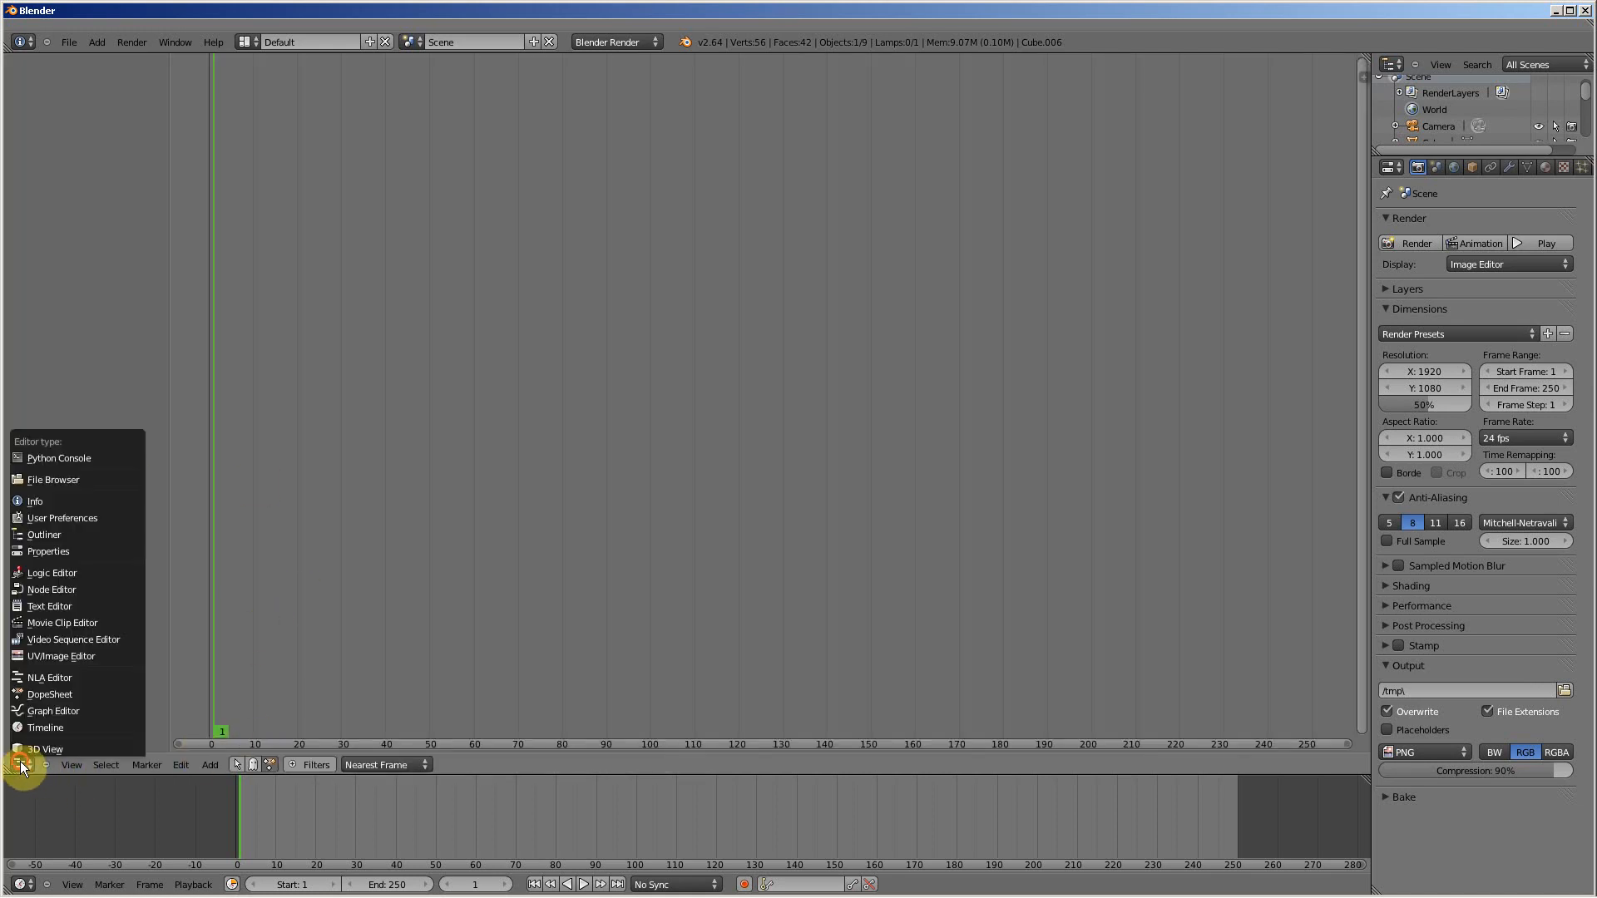
click(58, 638)
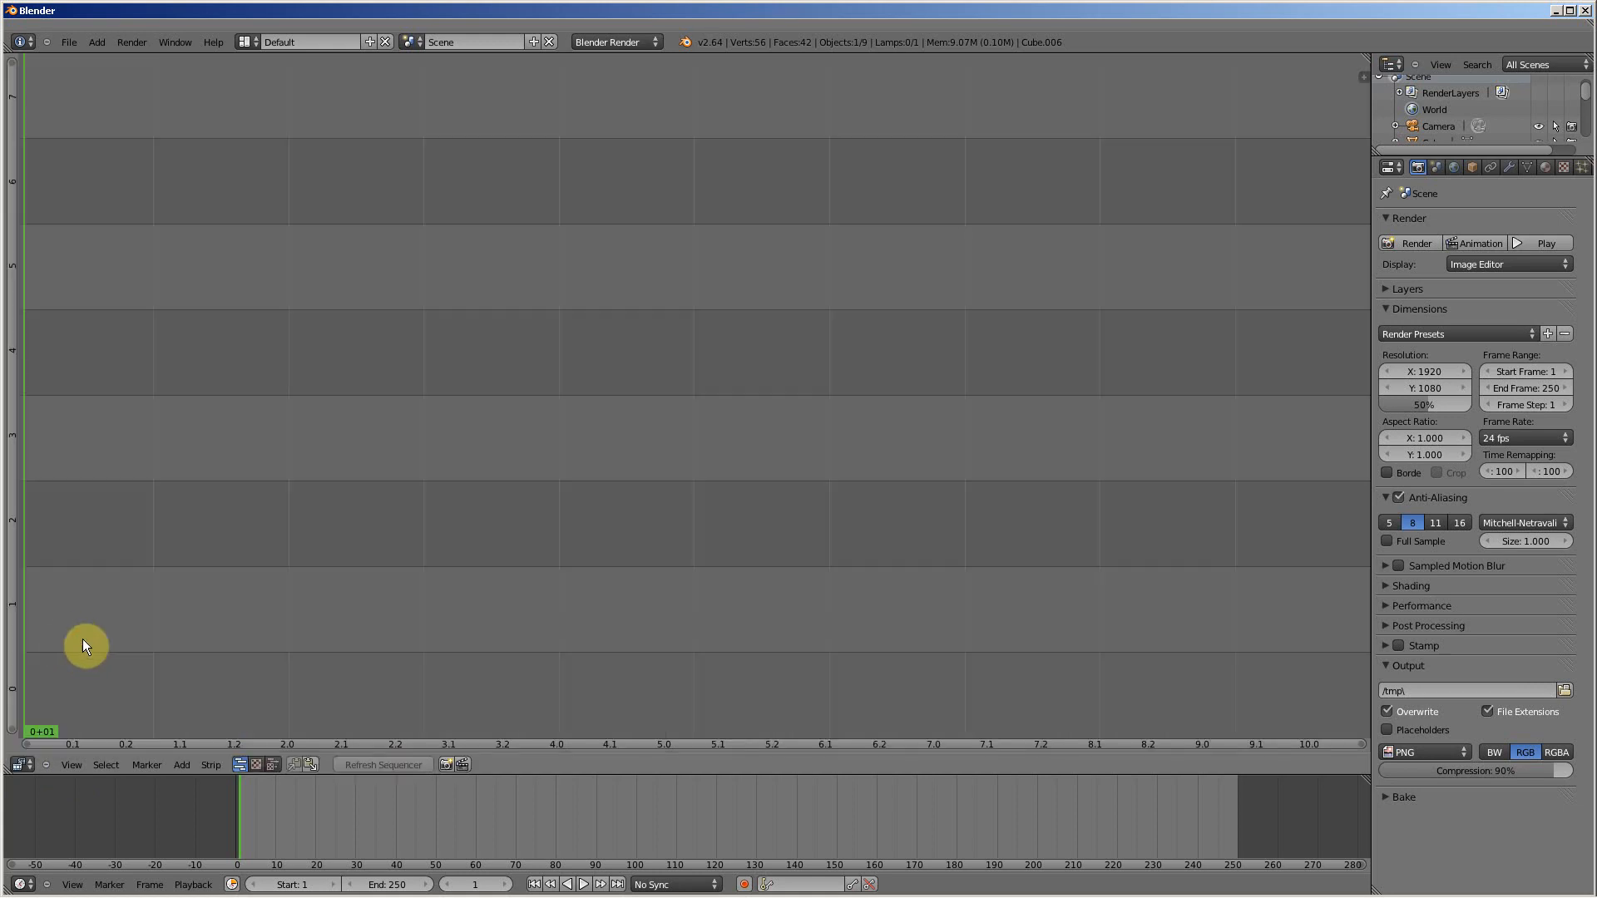
click(21, 762)
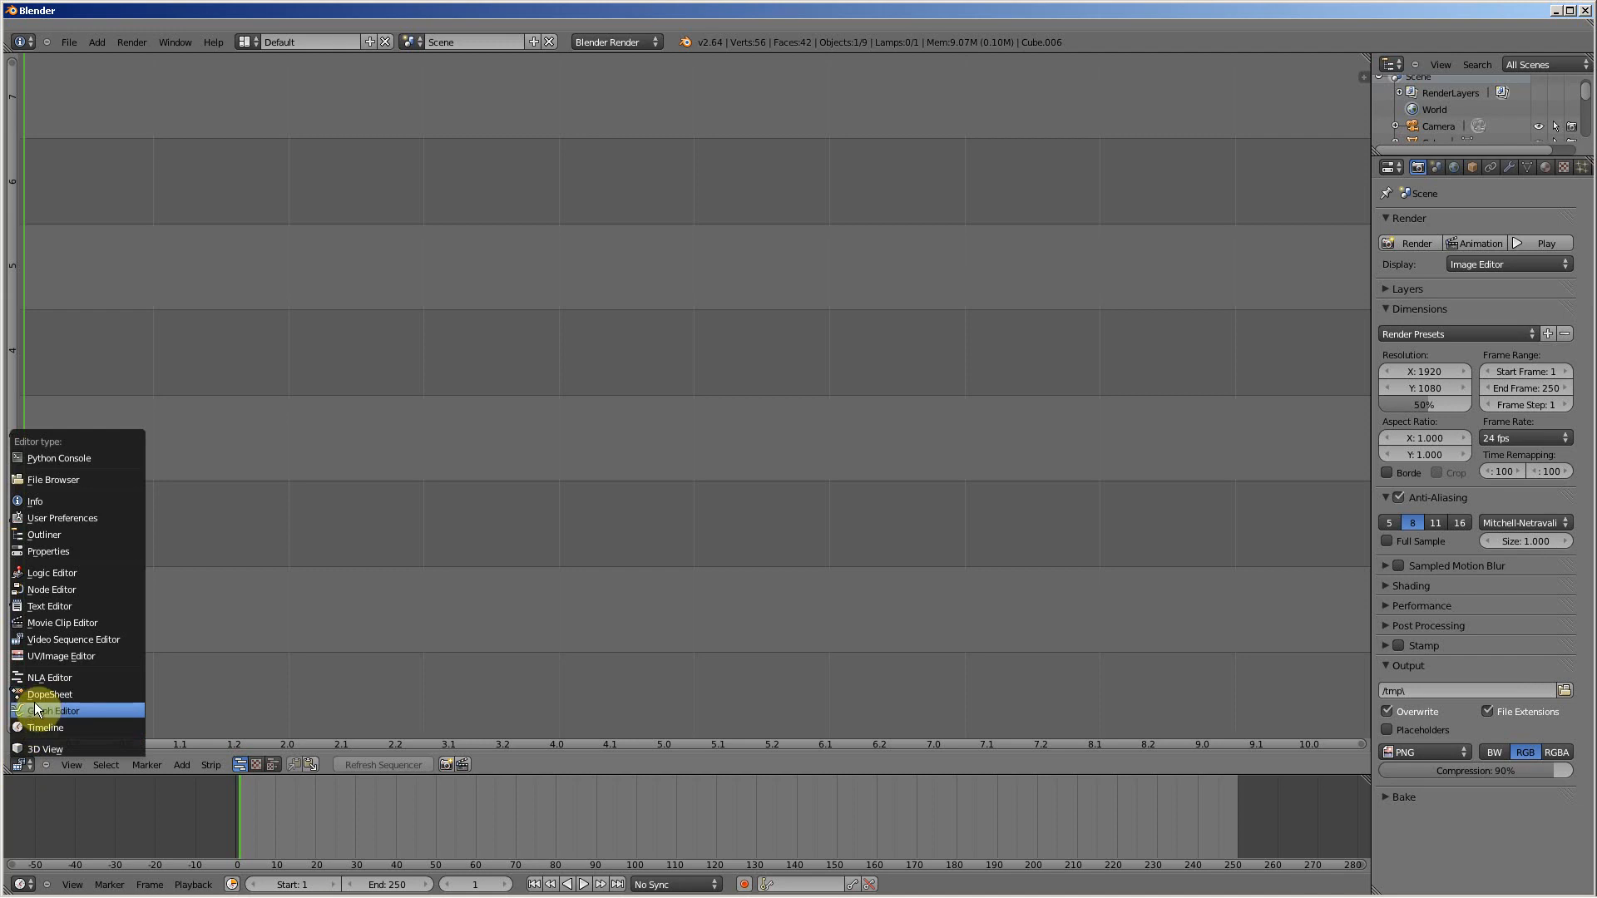
click(45, 747)
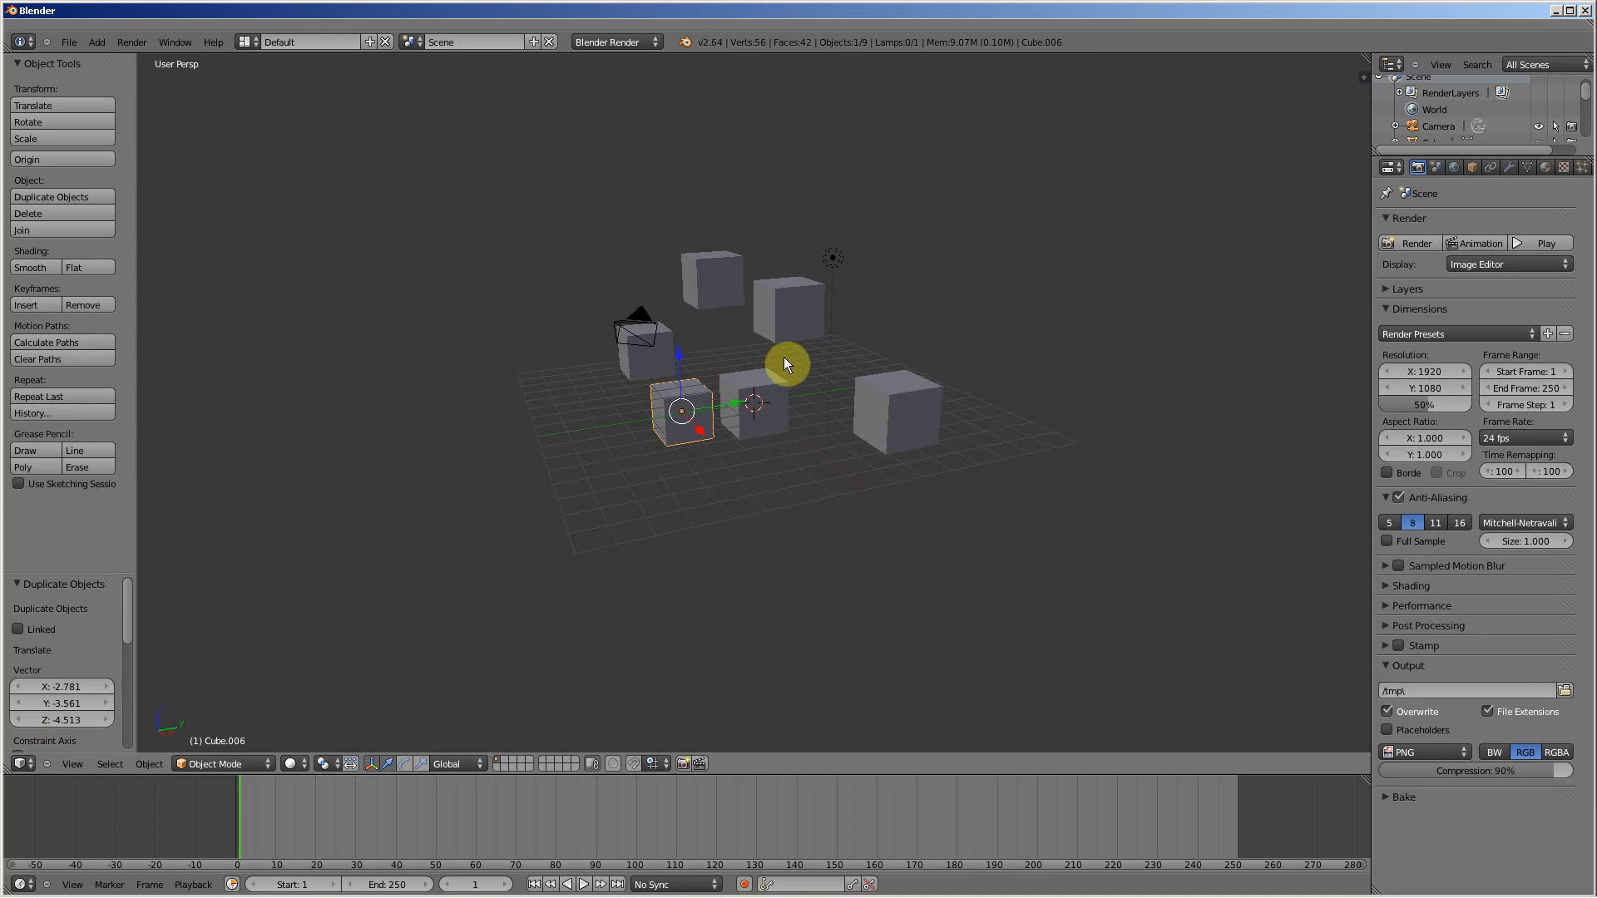
Step: Switch the main area from the 3D View to the UV/Image Editor
click(23, 764)
click(23, 763)
click(28, 761)
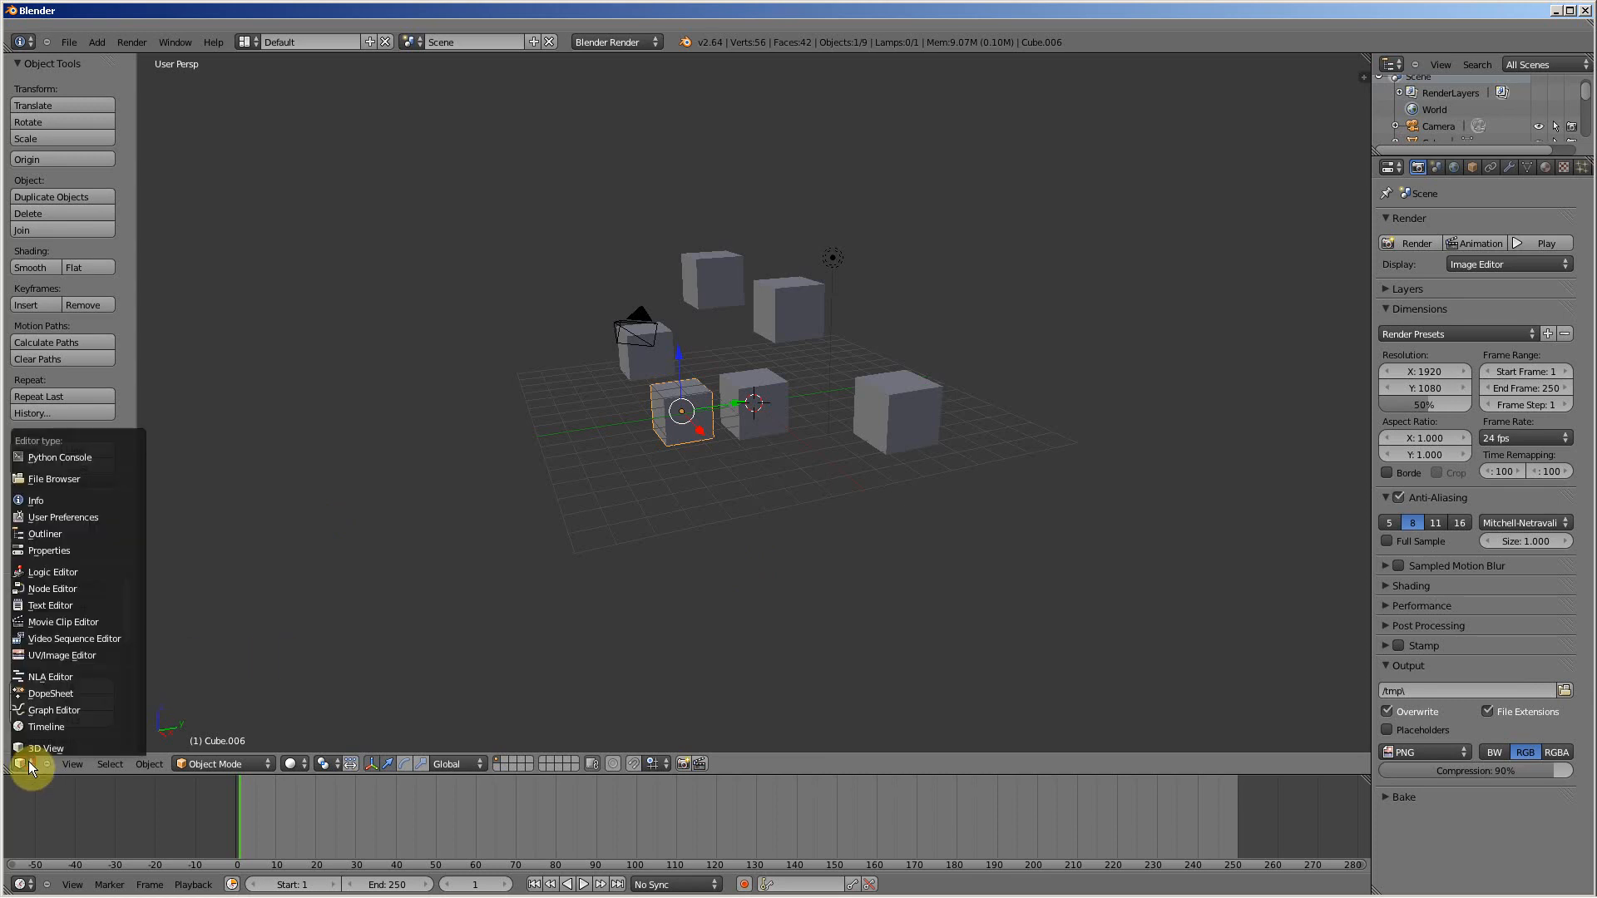
click(62, 655)
Step: Create a blank 1024 × 1024 image with its colour set to white
click(173, 767)
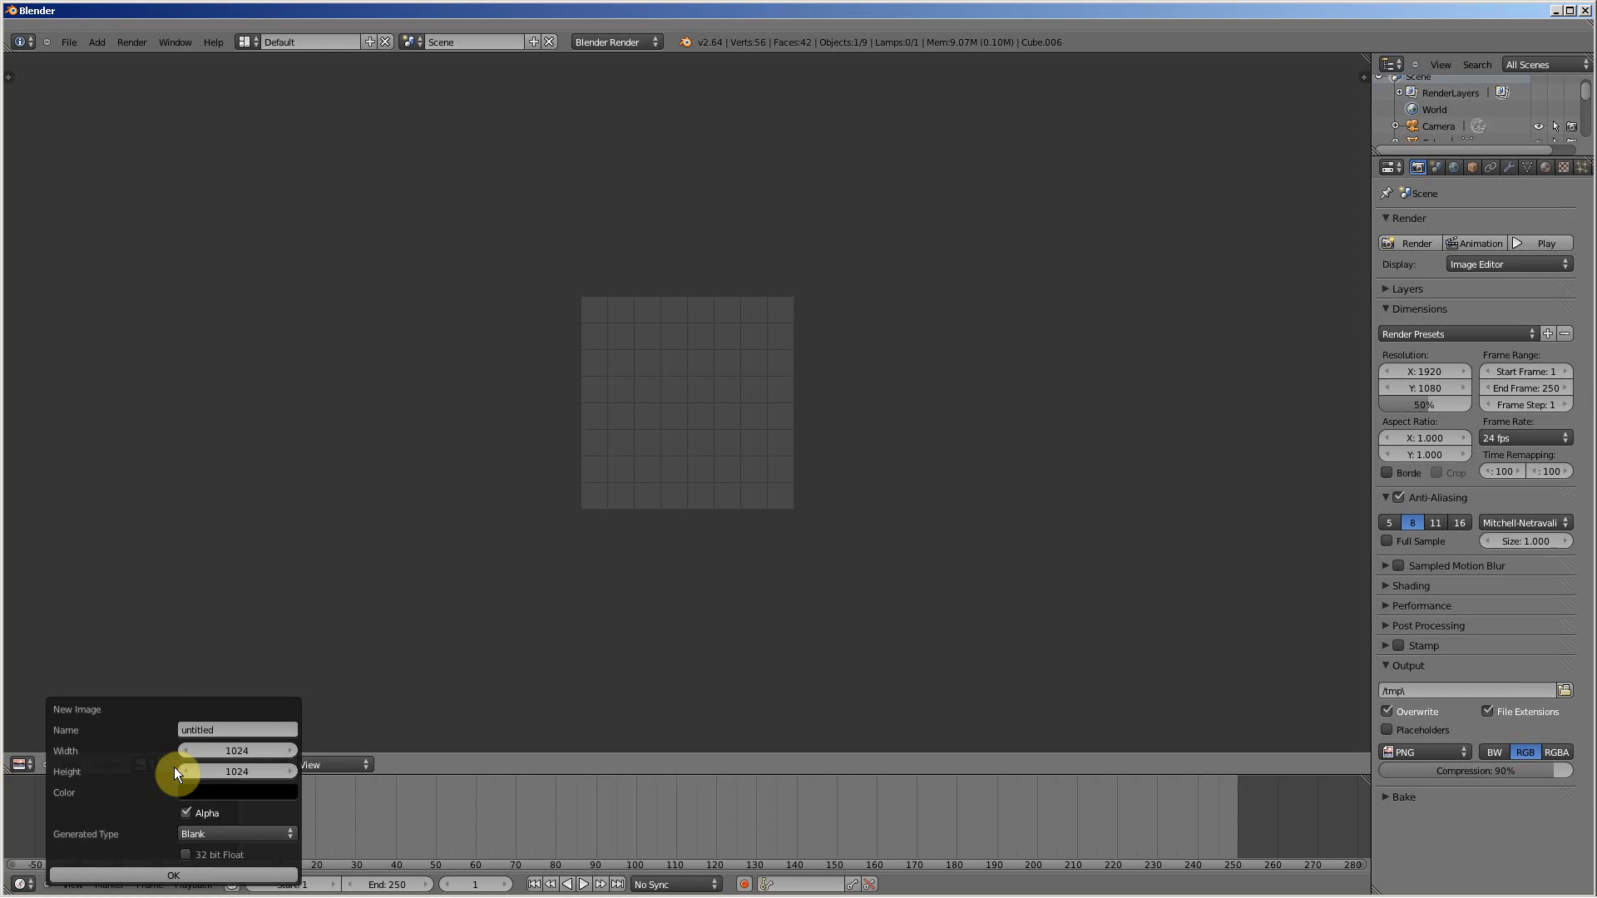
click(208, 792)
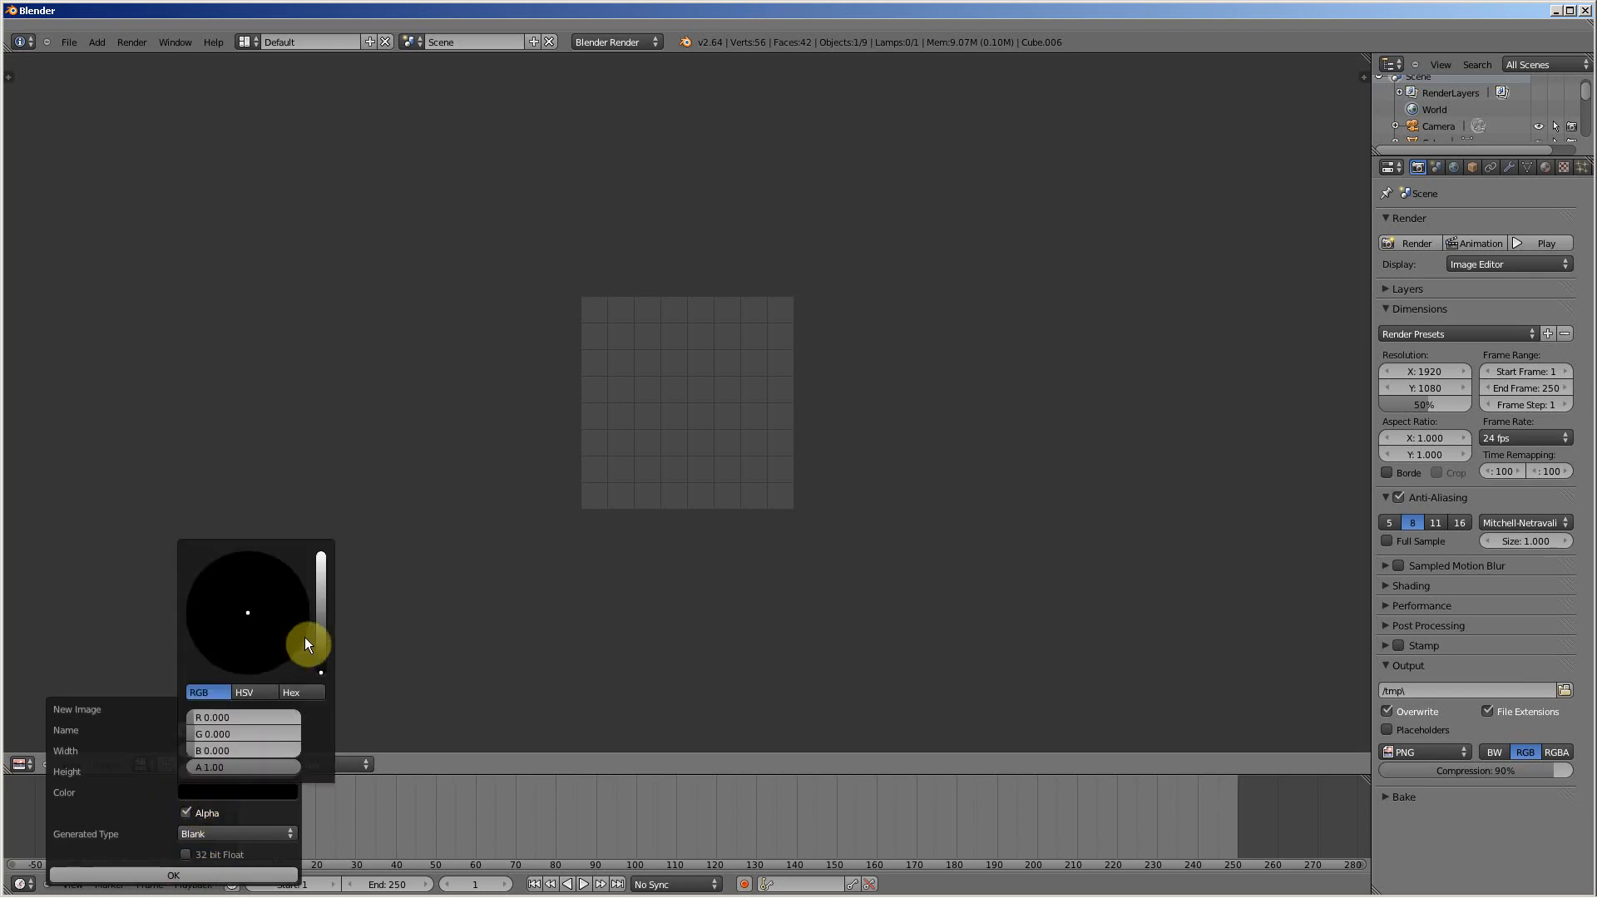
drag(318, 636, 320, 531)
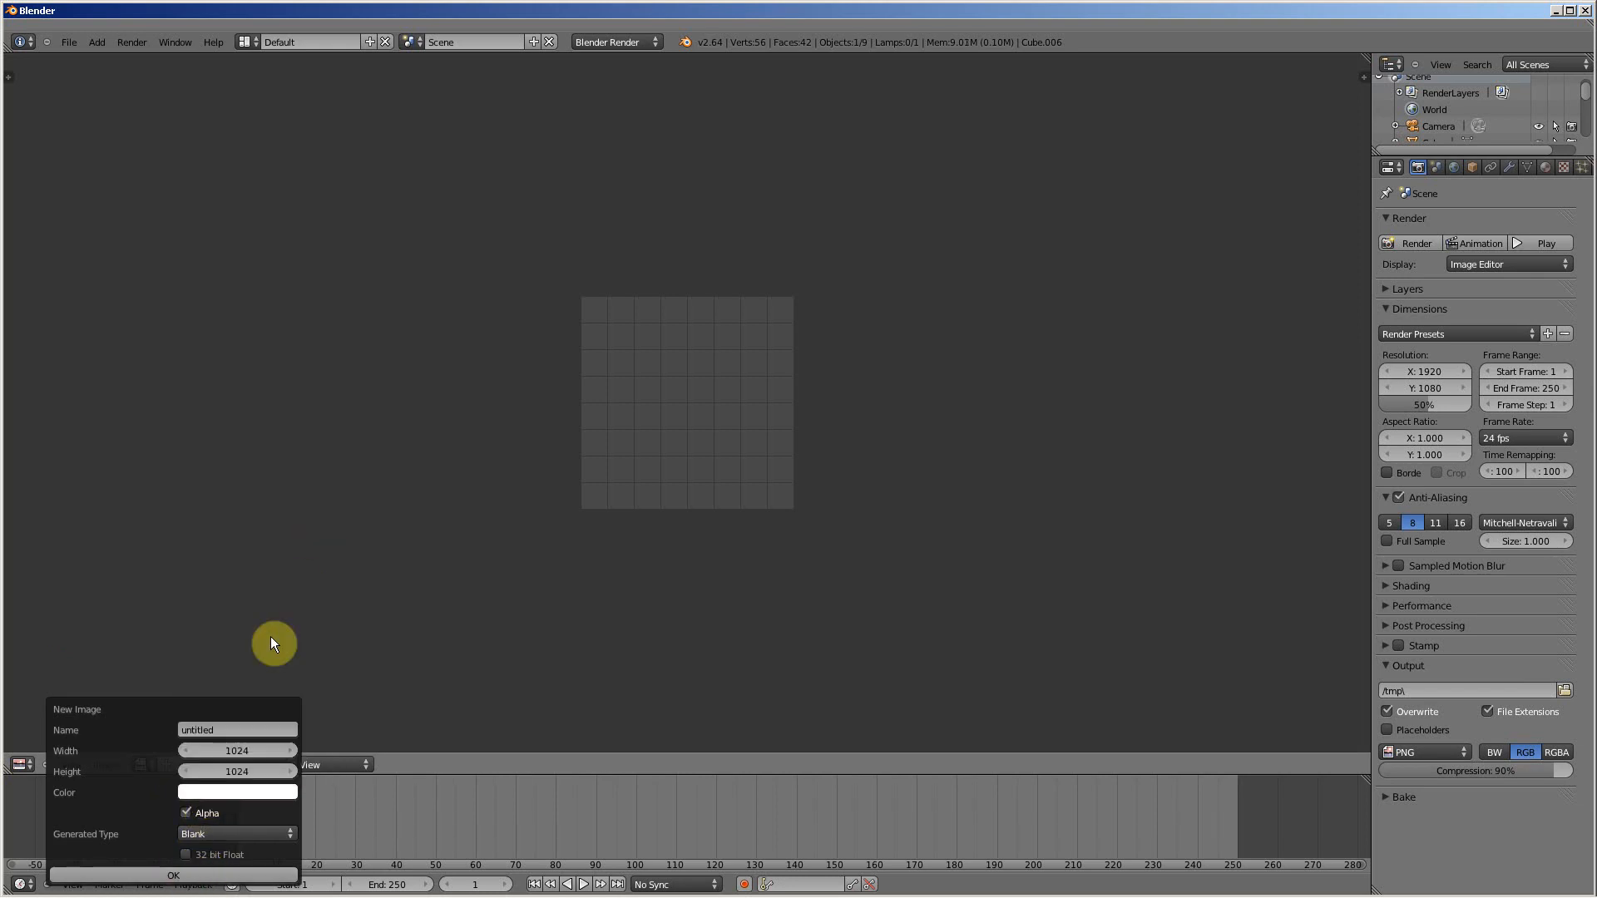
click(190, 874)
scroll(605, 337, down, 5)
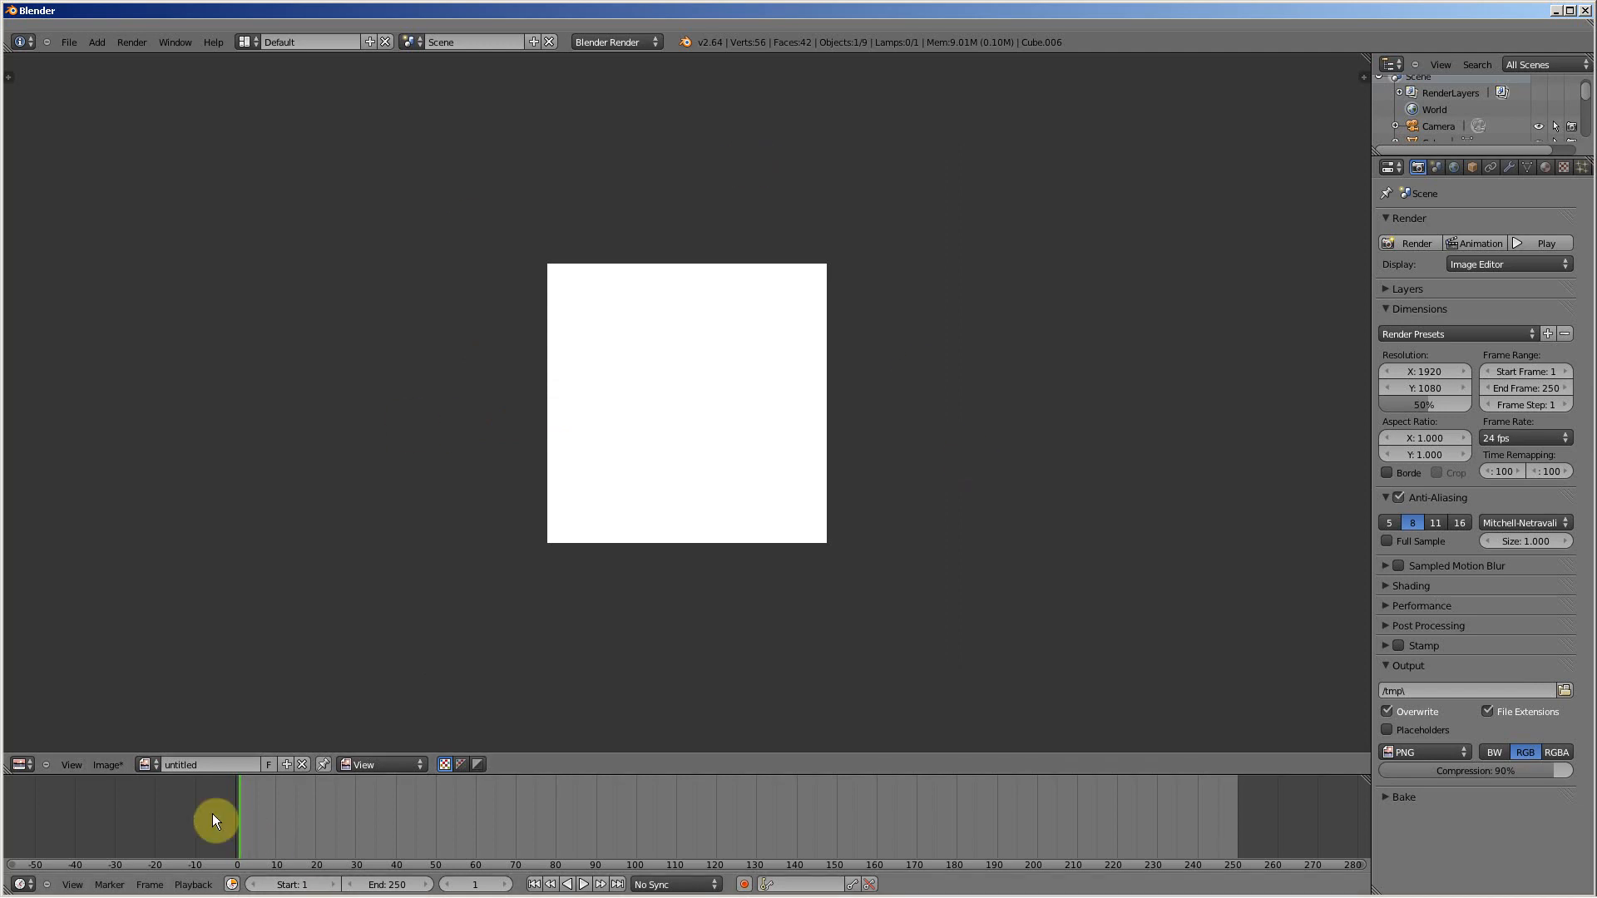
Step: Change the image editor's mode from View to Paint for the white image
click(146, 764)
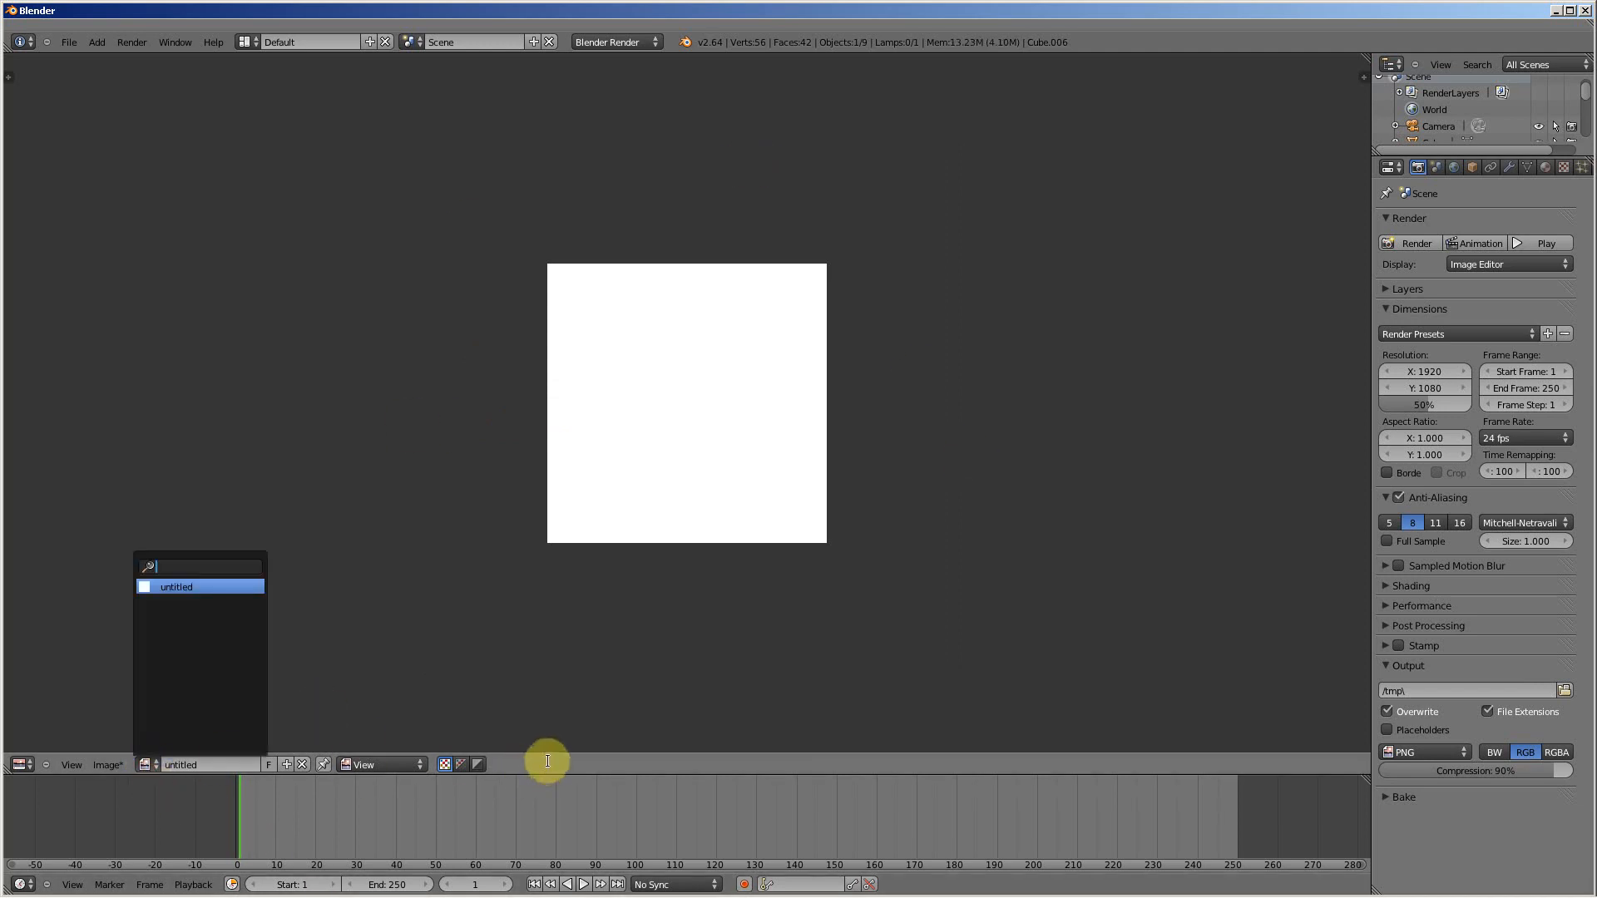
click(385, 764)
click(384, 764)
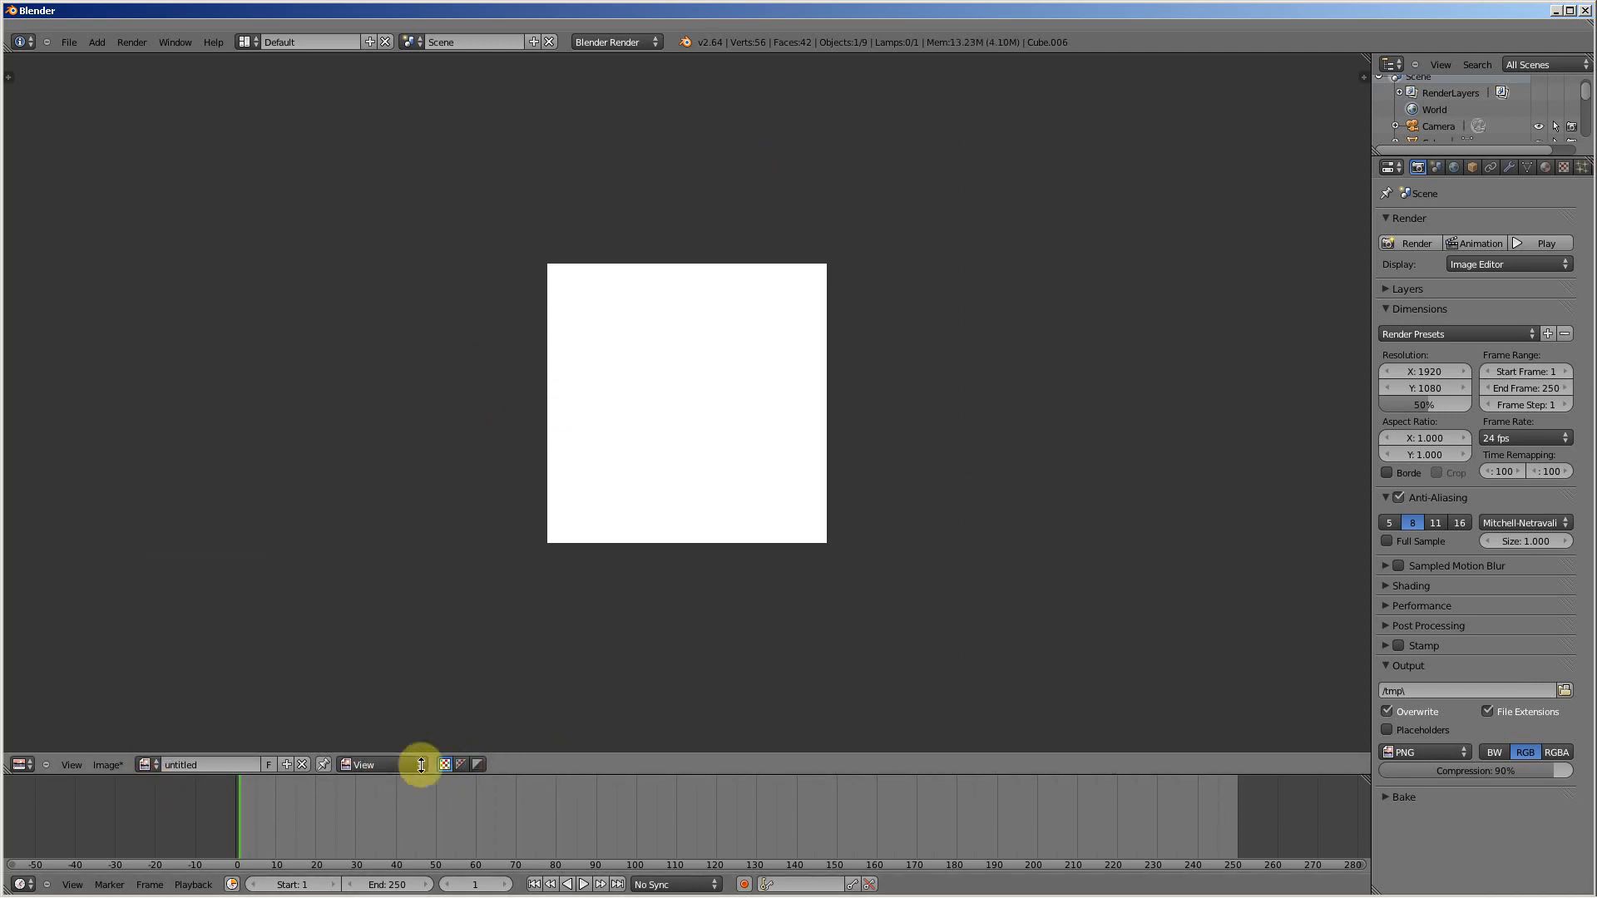
click(399, 763)
click(364, 731)
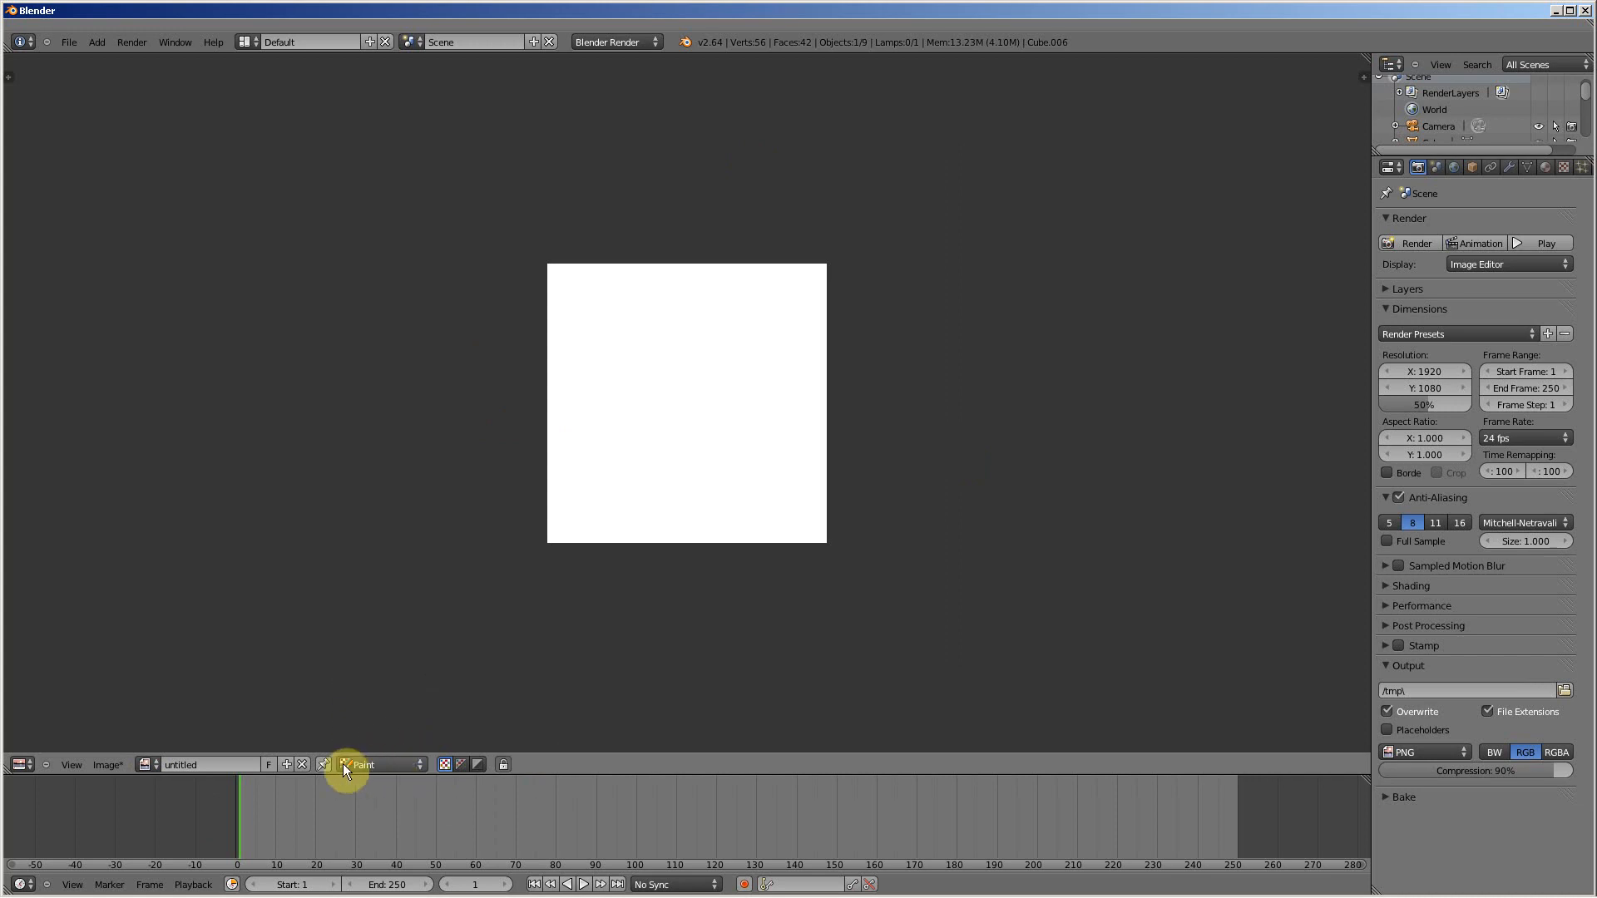
Step: Set the TexDraw brush colour to black and paint an irregular closed outline on the white image
key(n)
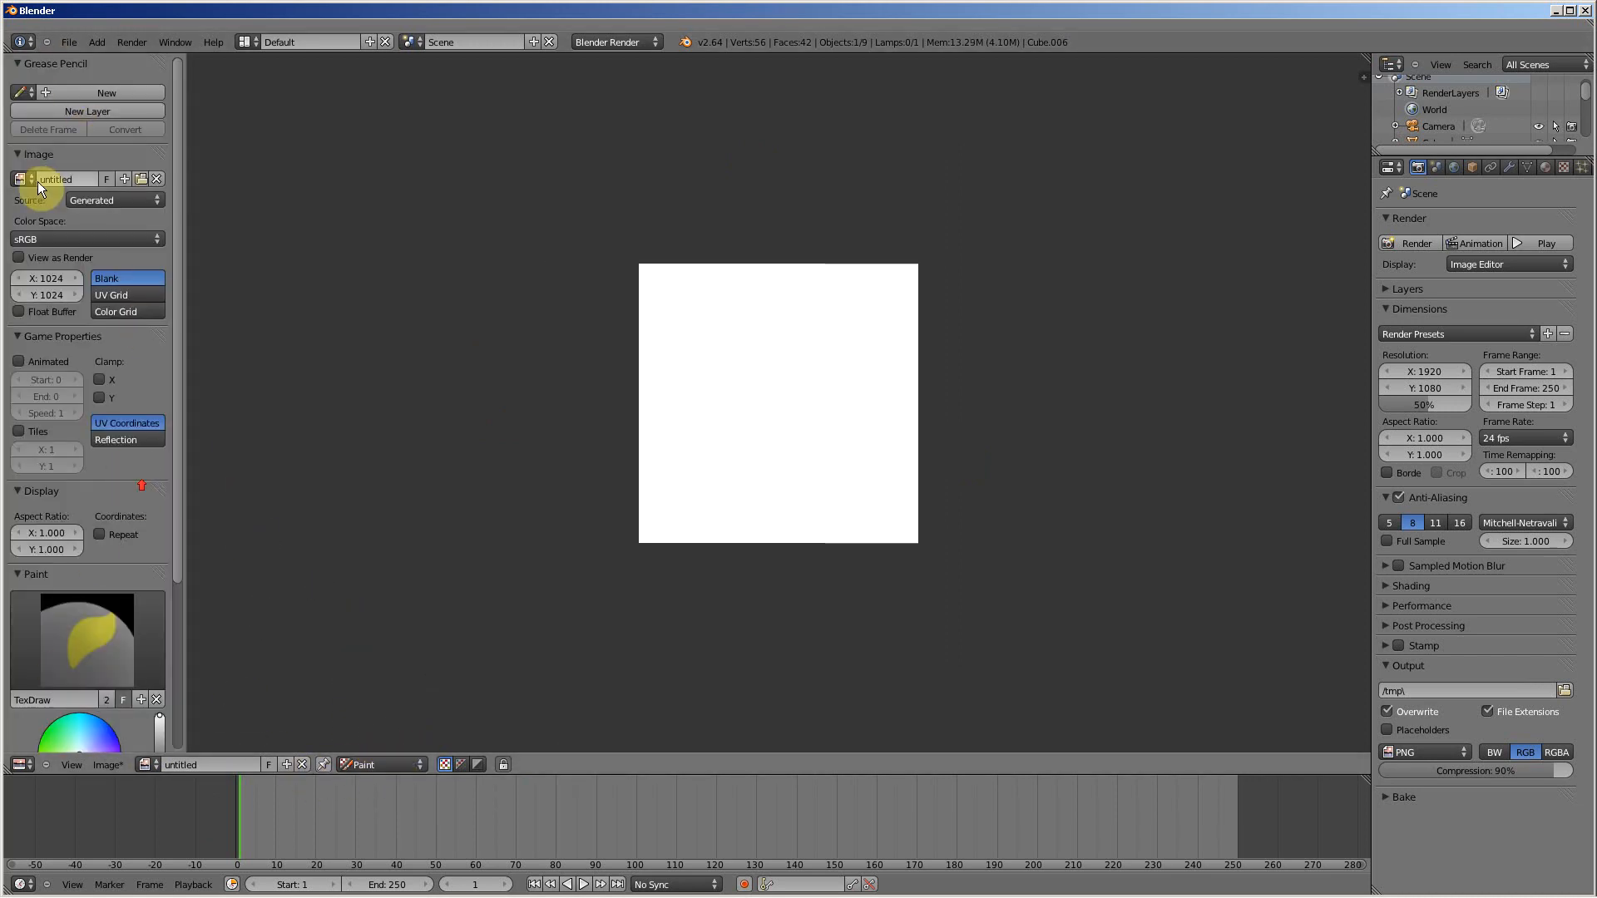
scroll(132, 371, down, 7)
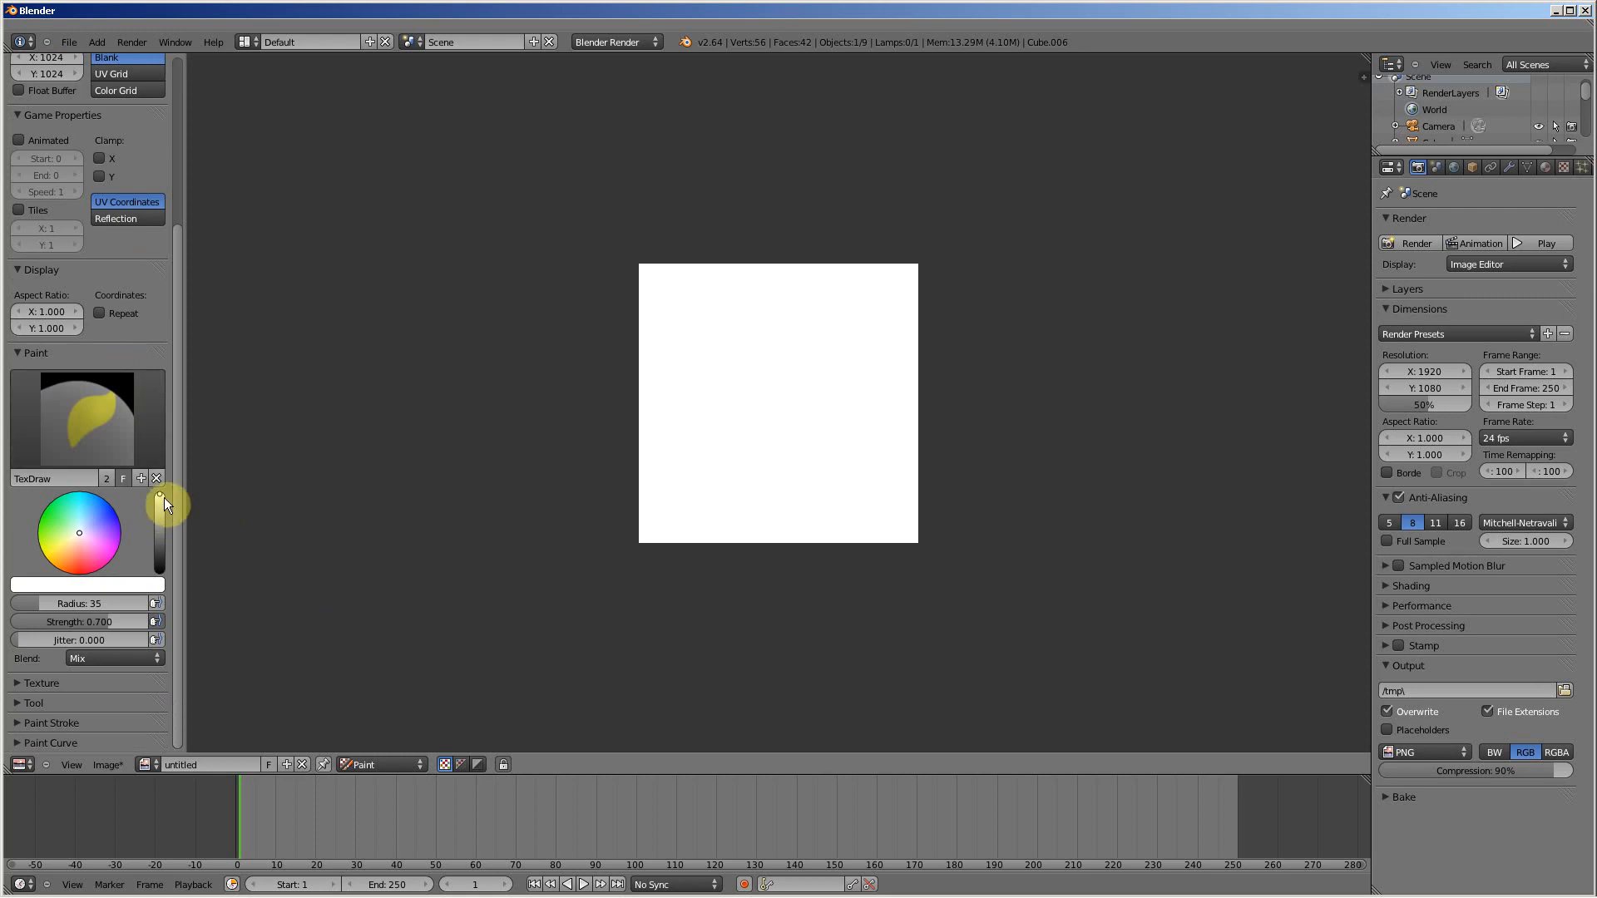
drag(160, 498, 168, 577)
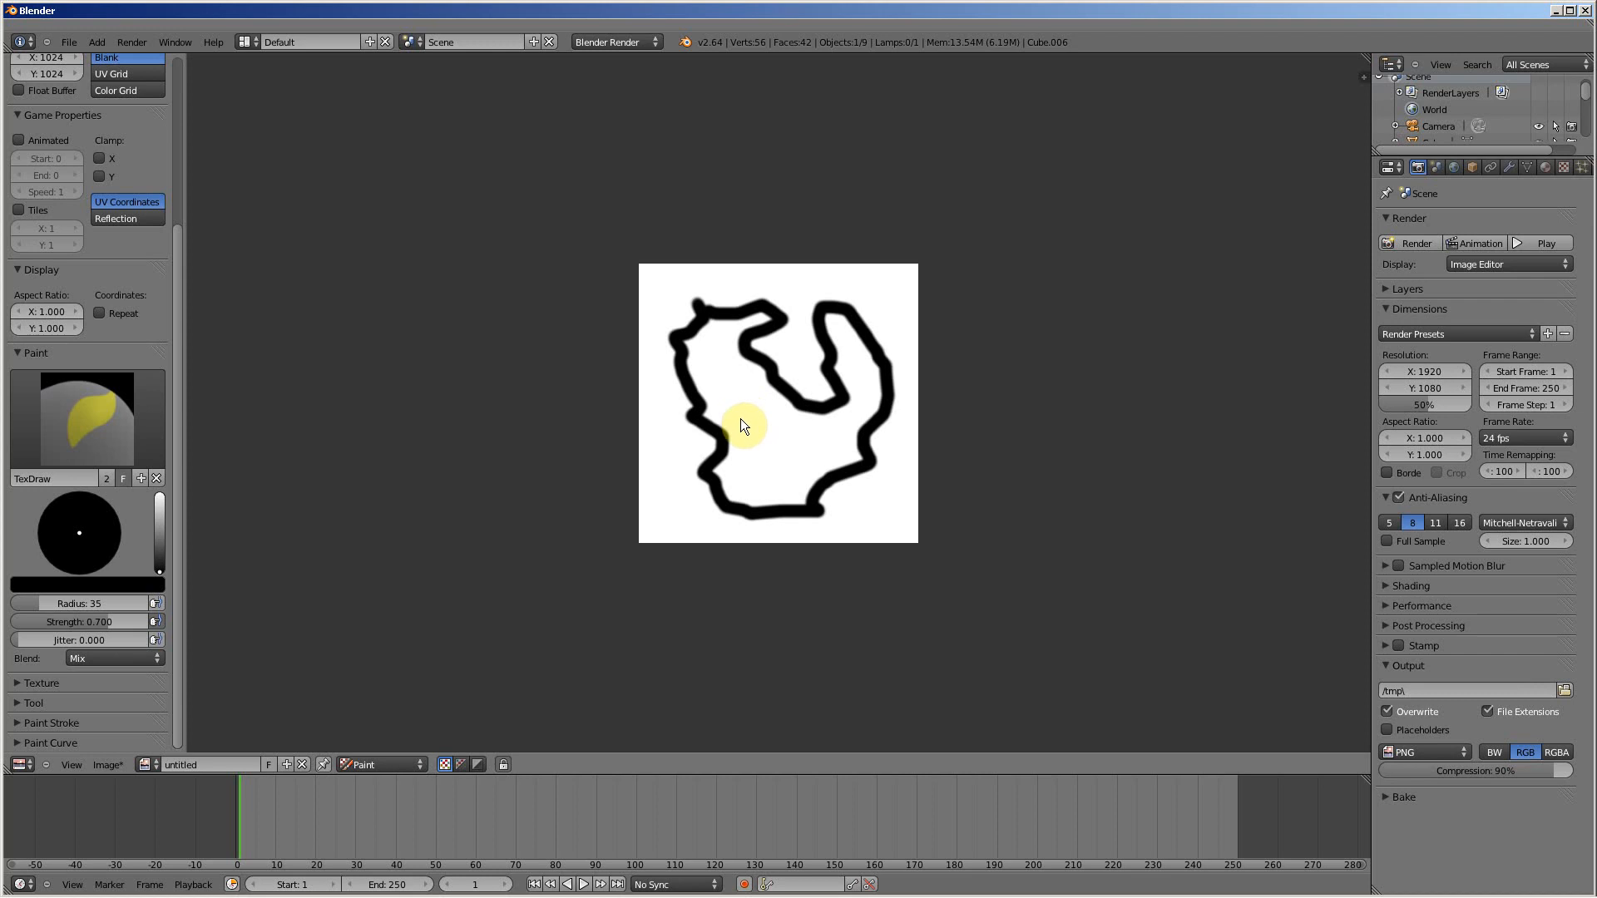
Step: Examine the image, game, display and paint brush settings of the painted image
drag(181, 278, 176, 246)
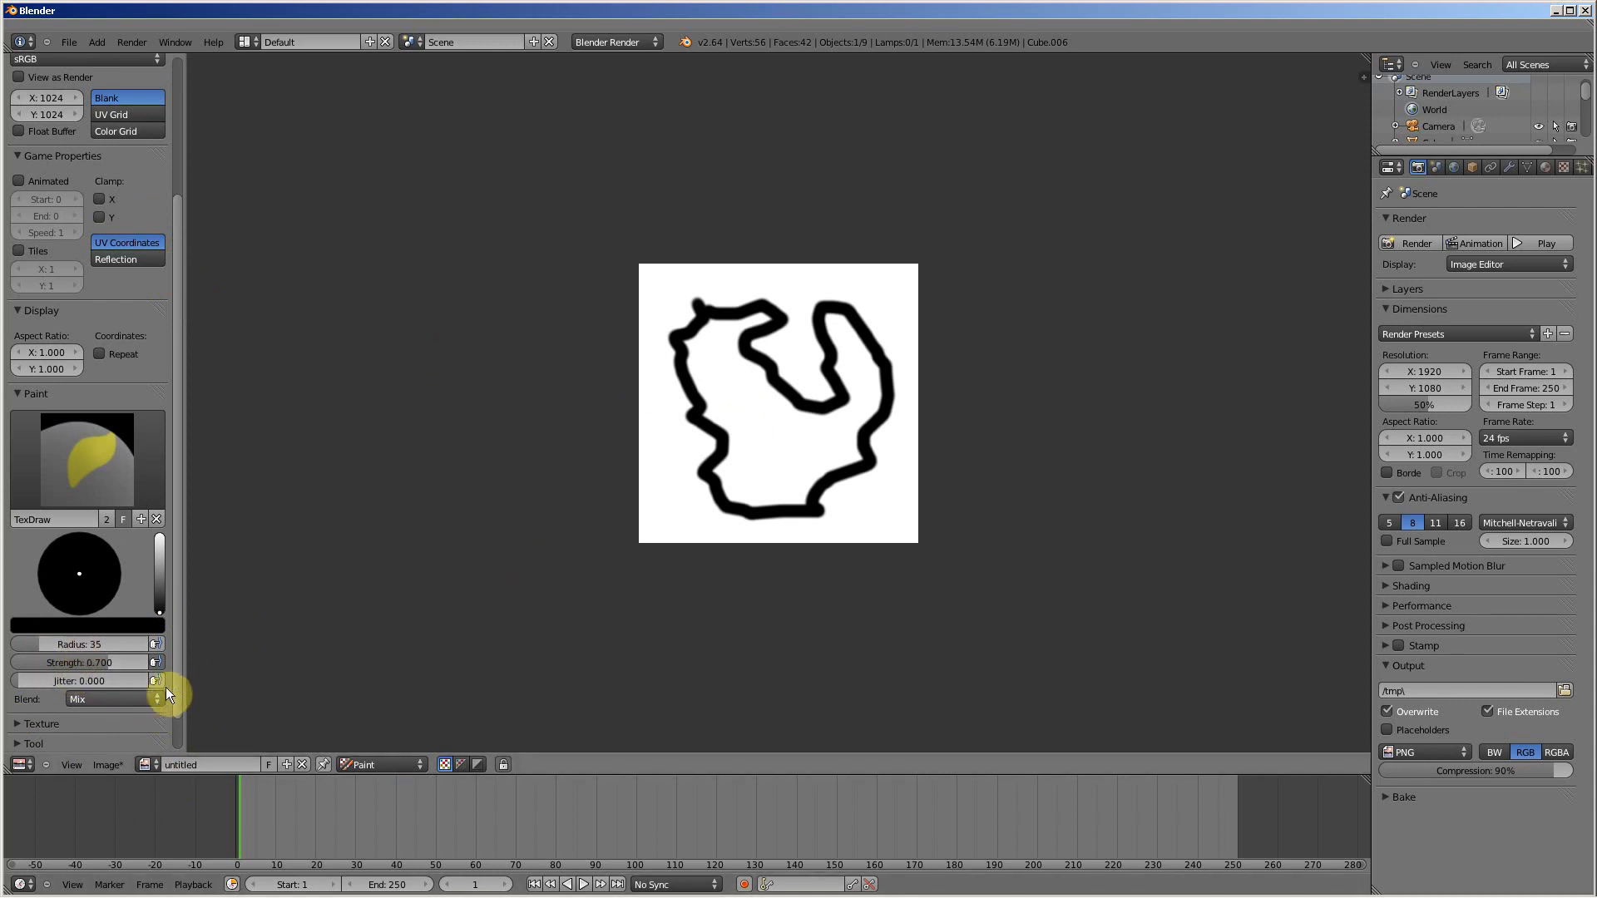
drag(177, 651, 181, 712)
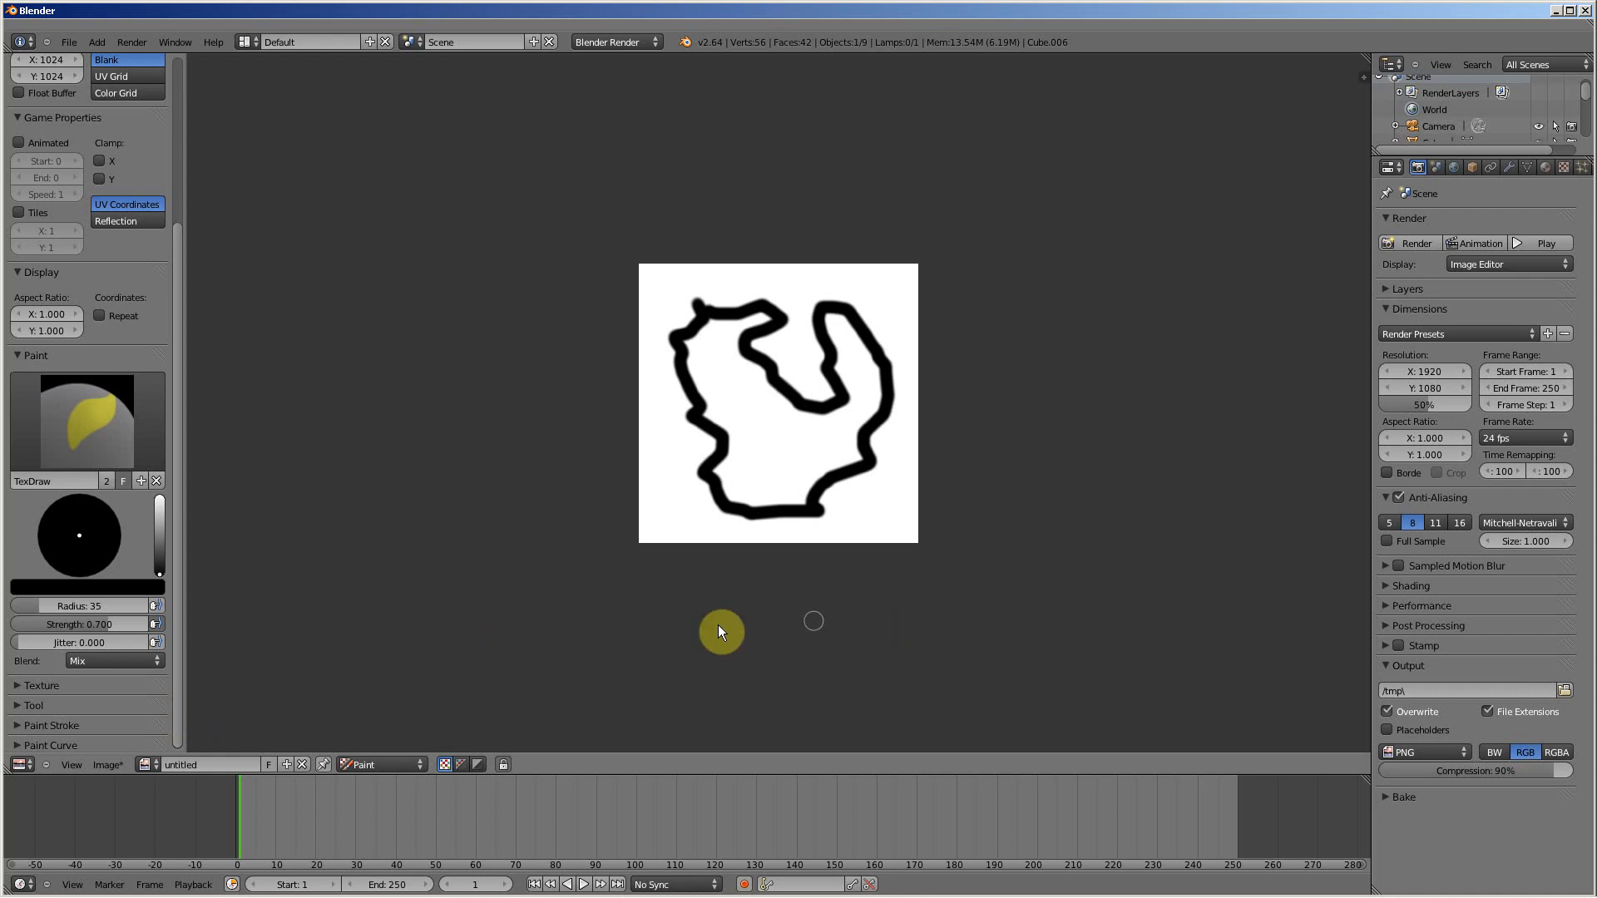
mouse_move(537, 894)
drag(177, 429, 181, 213)
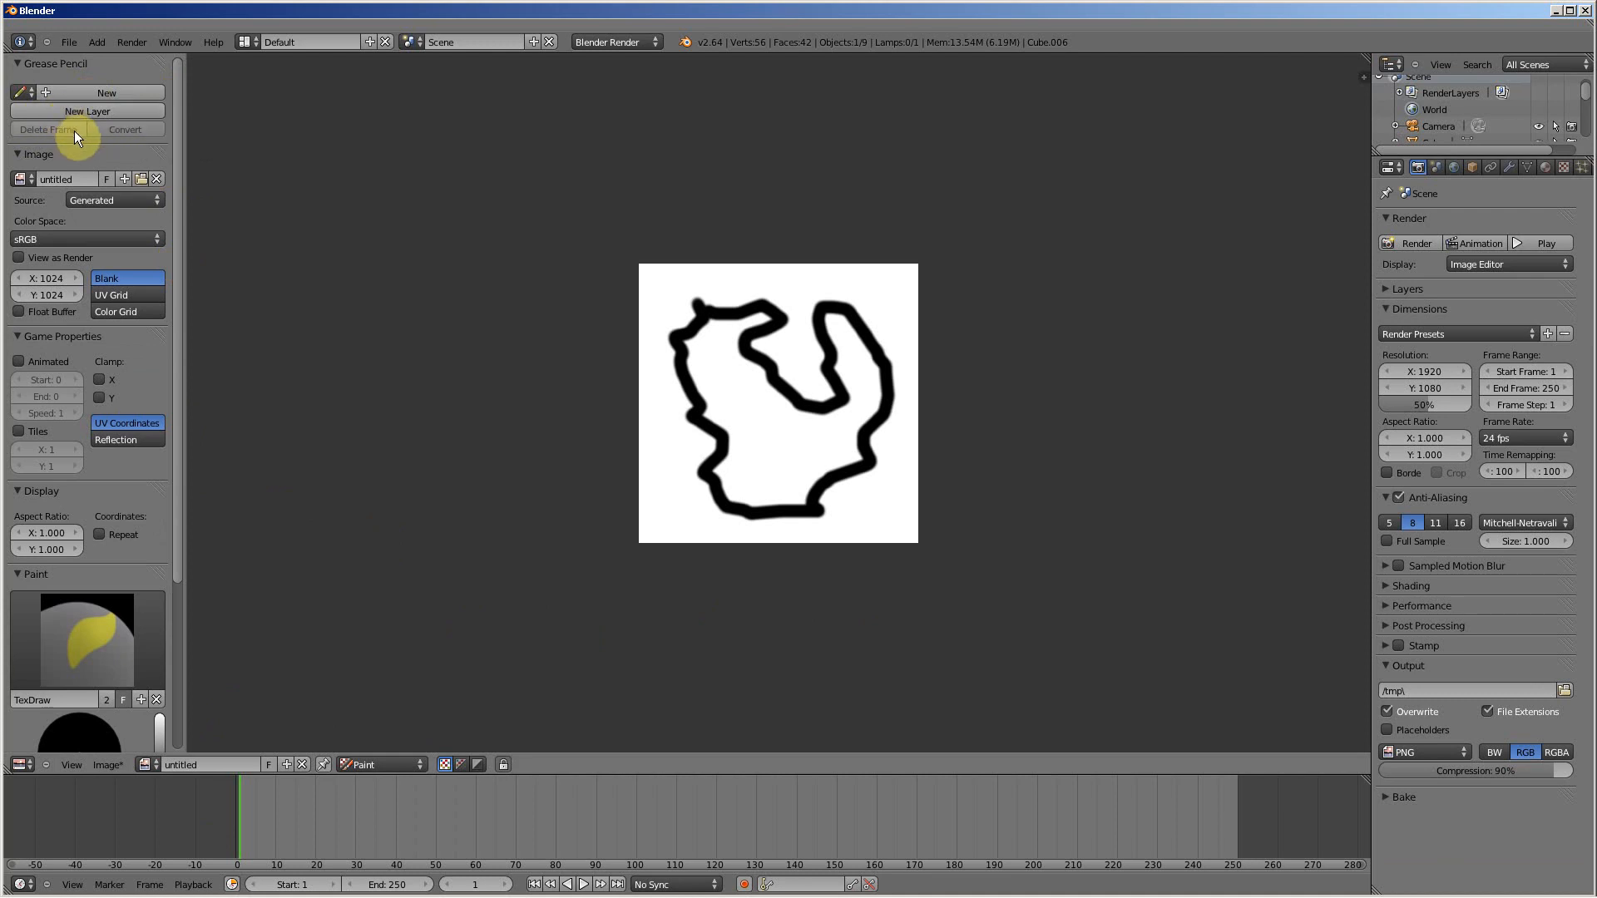
drag(176, 223, 186, 437)
Step: Switch the main area from the UV/Image Editor to the Movie Clip Editor
click(21, 764)
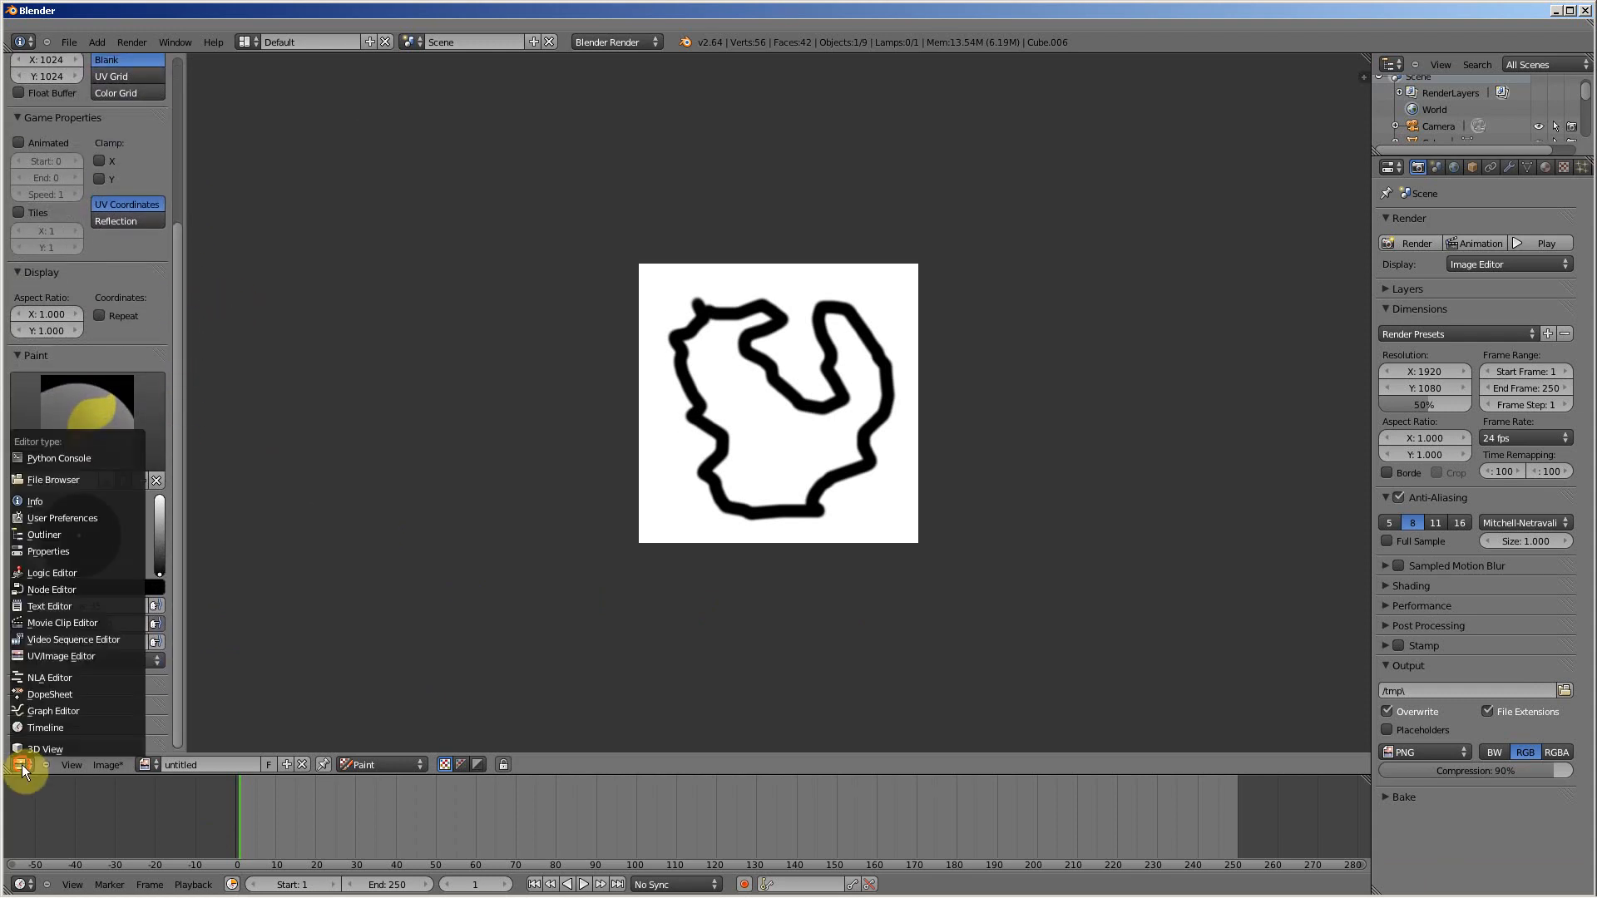
click(71, 624)
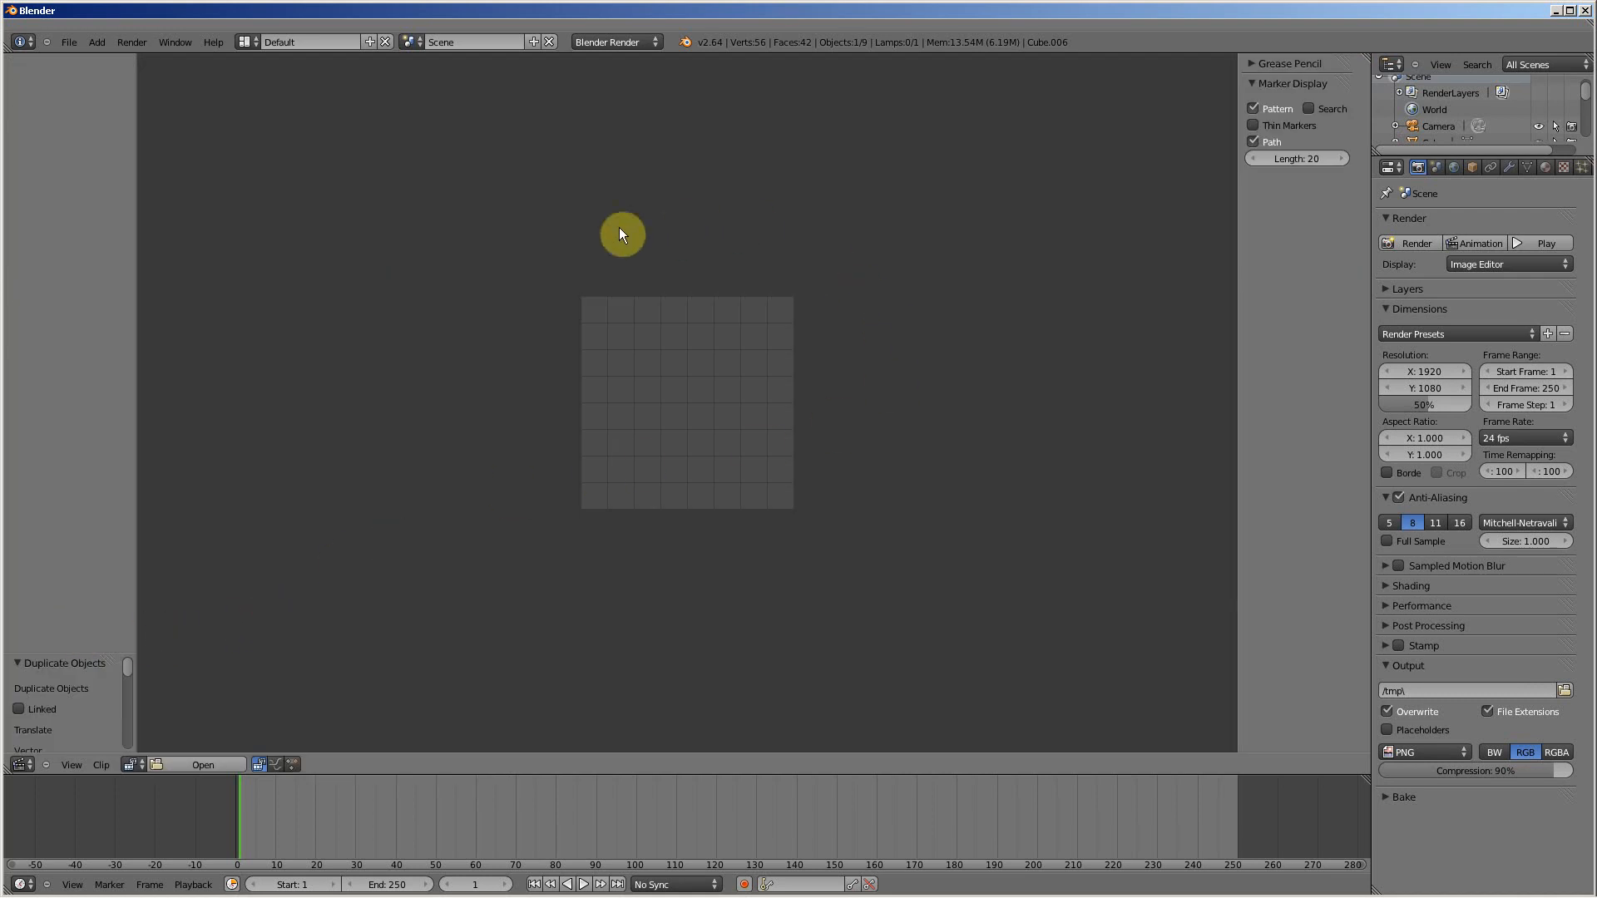
Step: Review the list of editor types and the texture and material properties of the selected cube
click(21, 765)
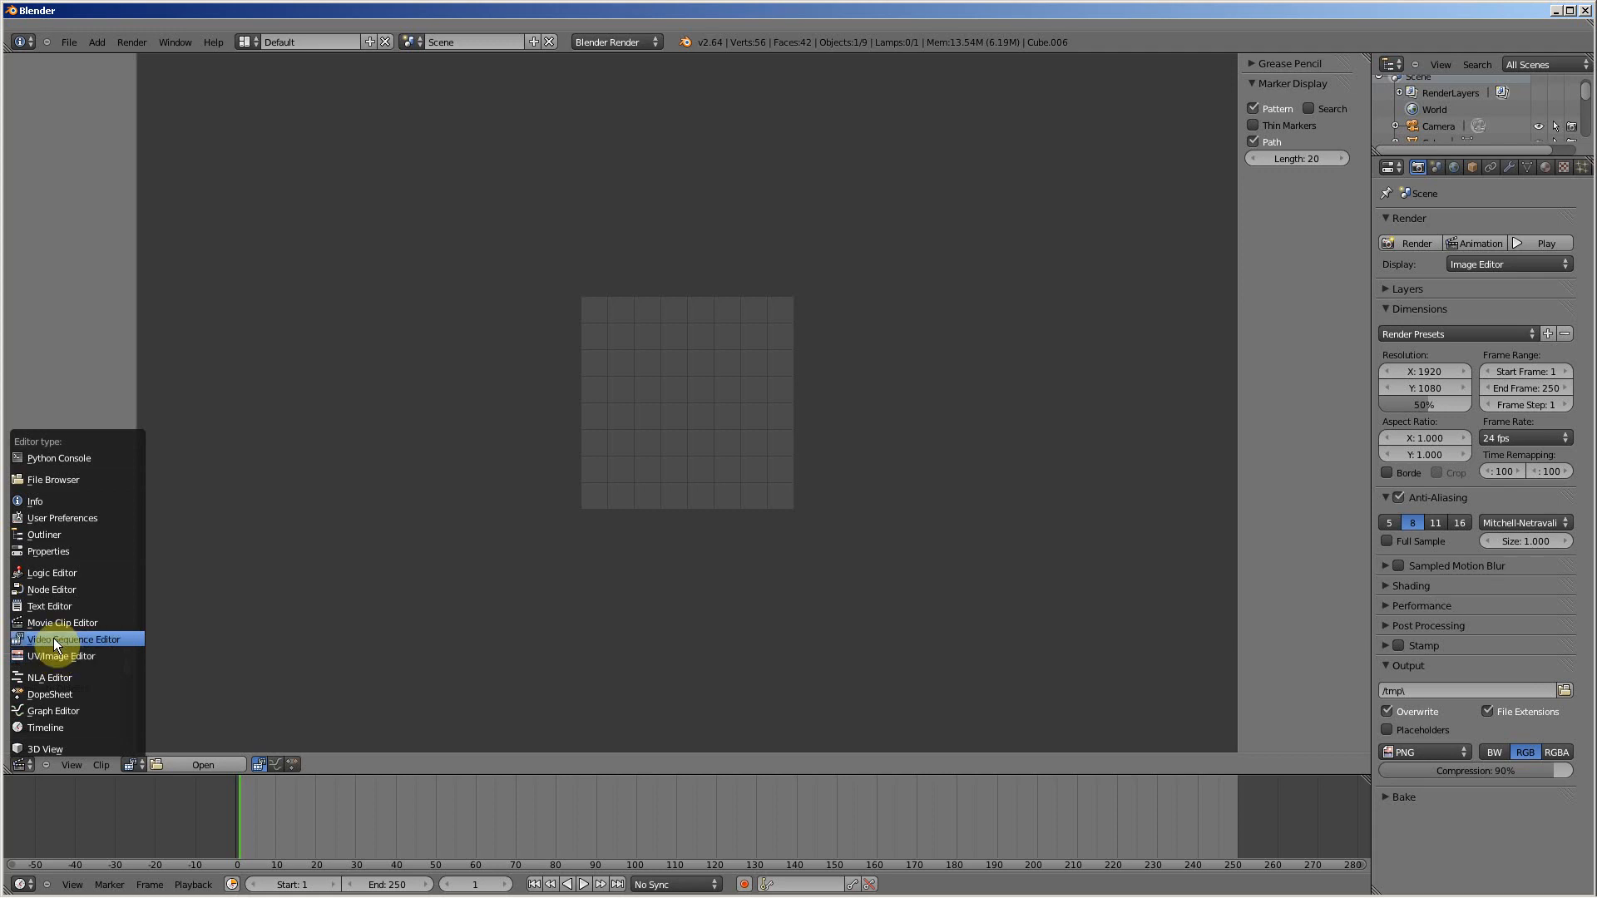
click(23, 764)
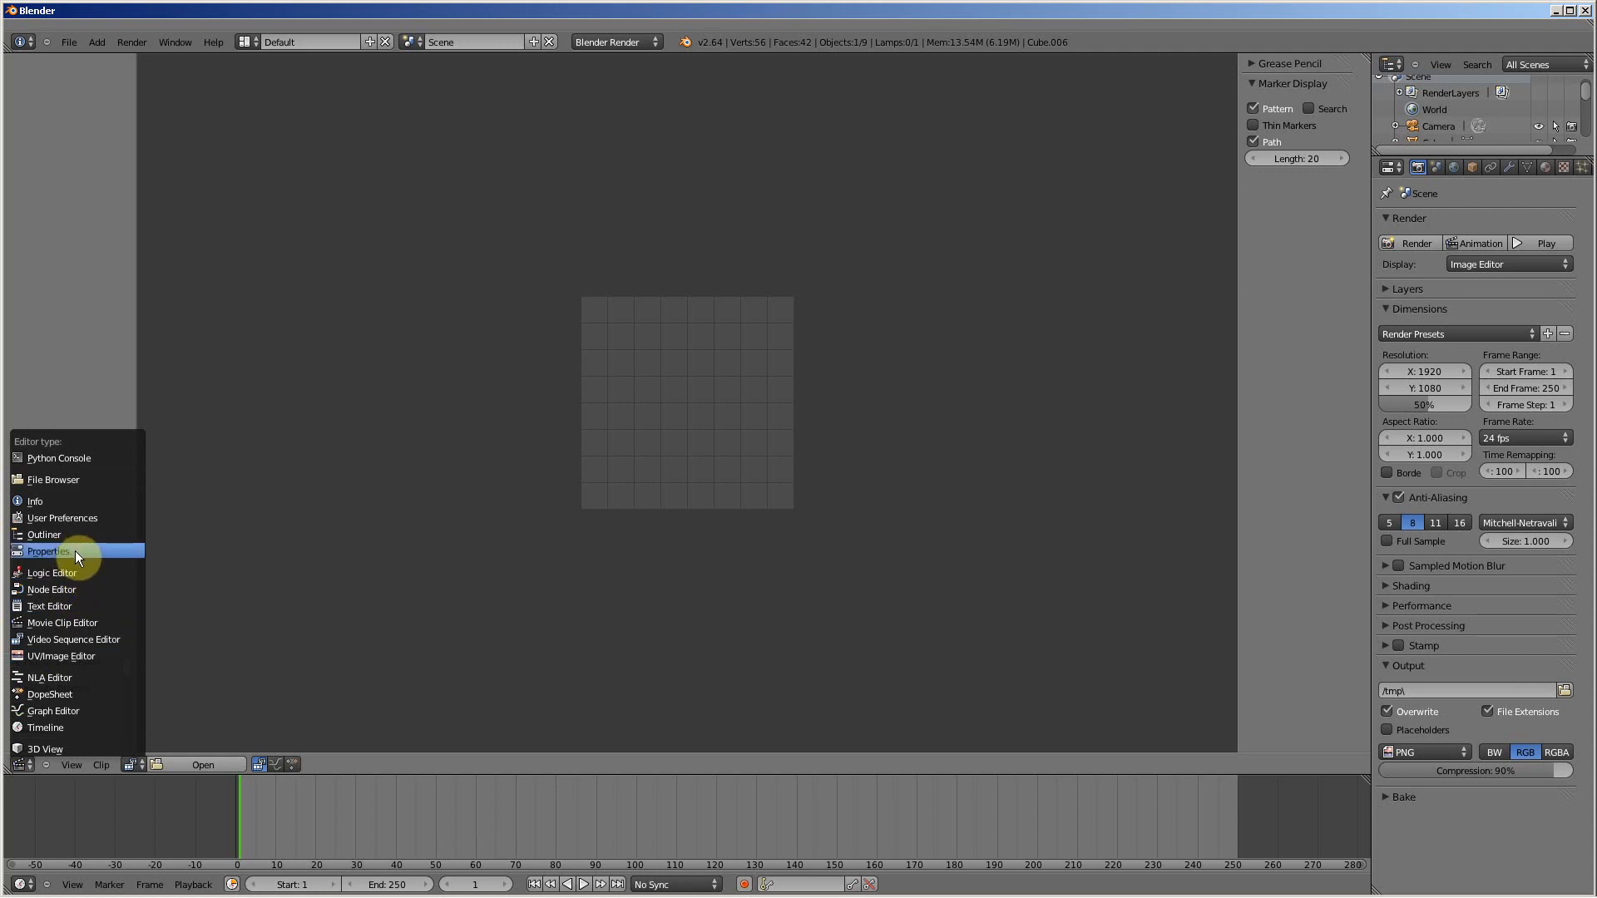
click(1564, 167)
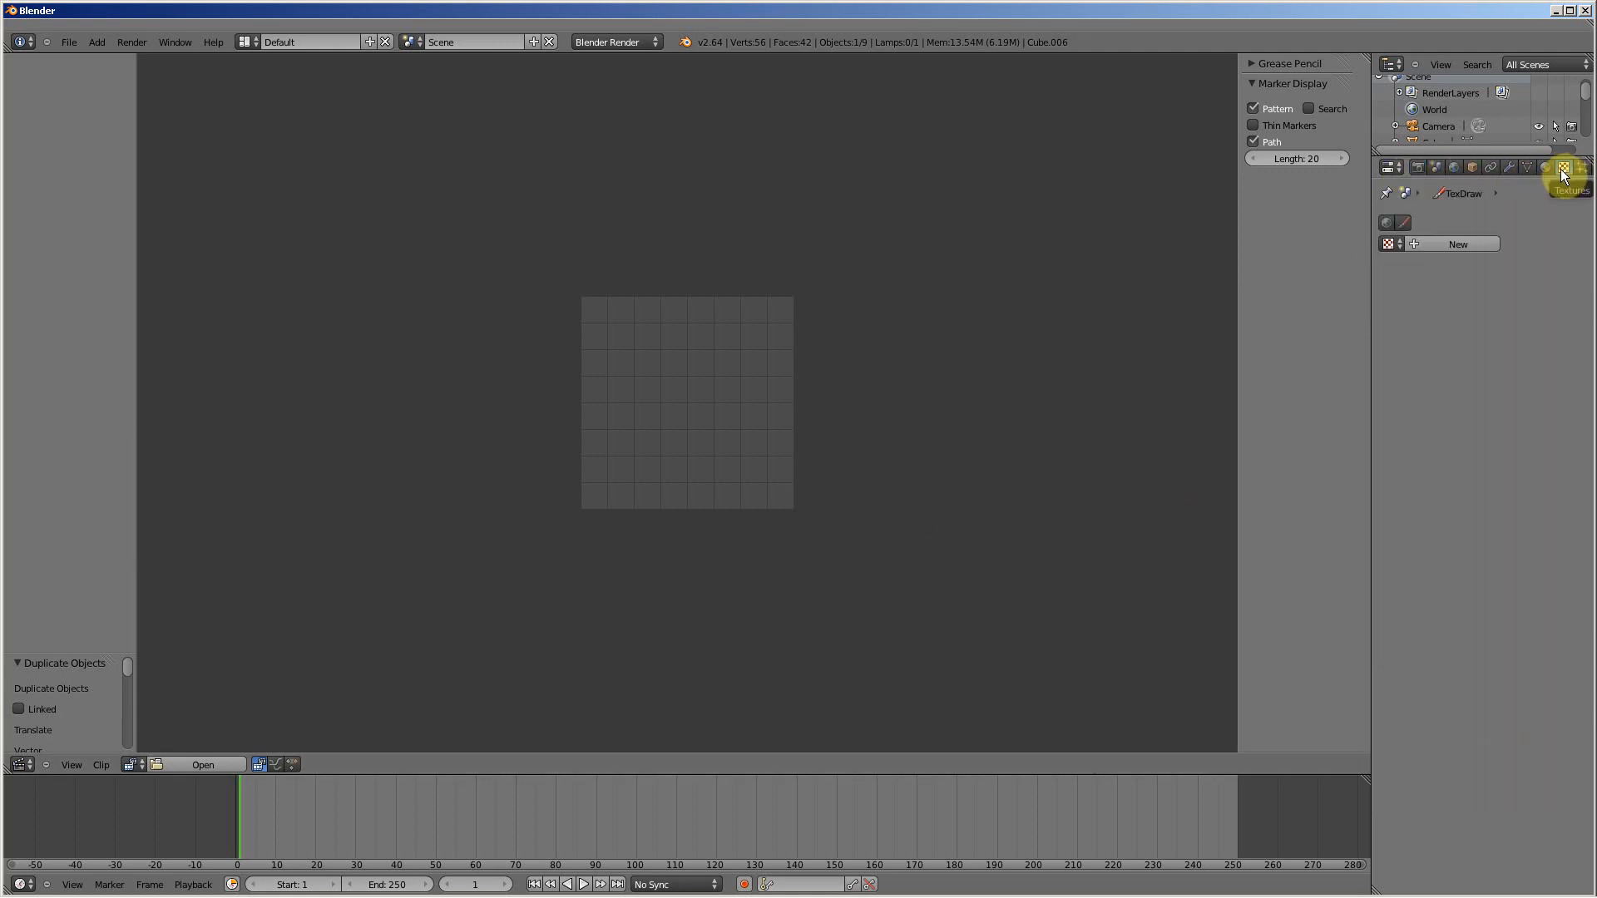
click(1546, 167)
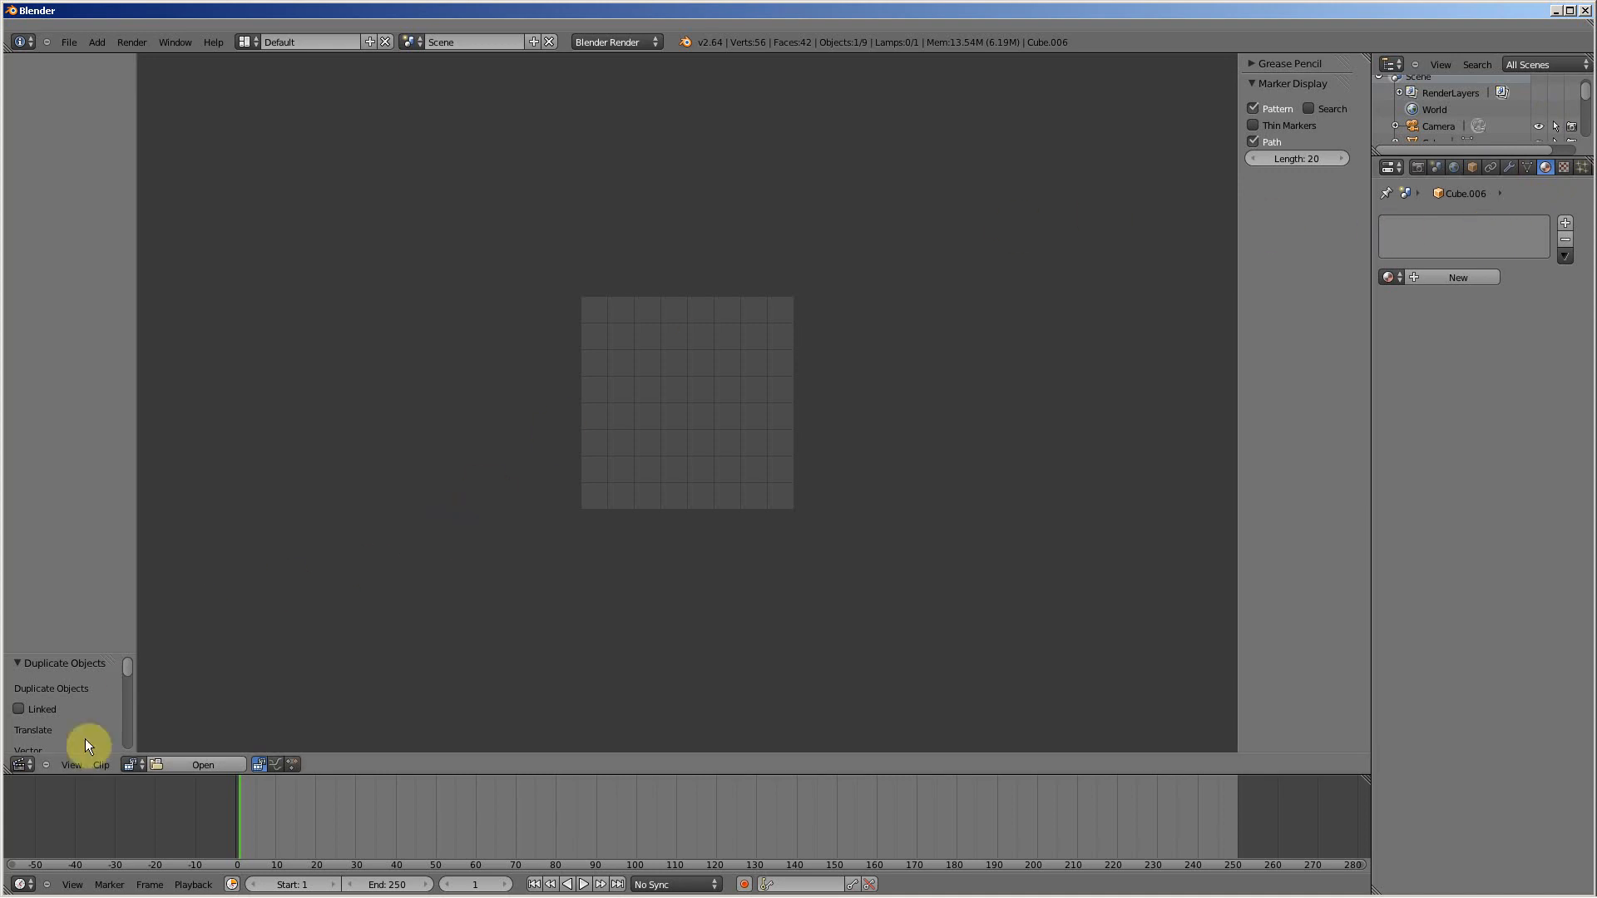
Step: Switch the main area back to the 3D View and move the selected cube about -11.4 units along Y, away from the others
click(20, 764)
click(35, 745)
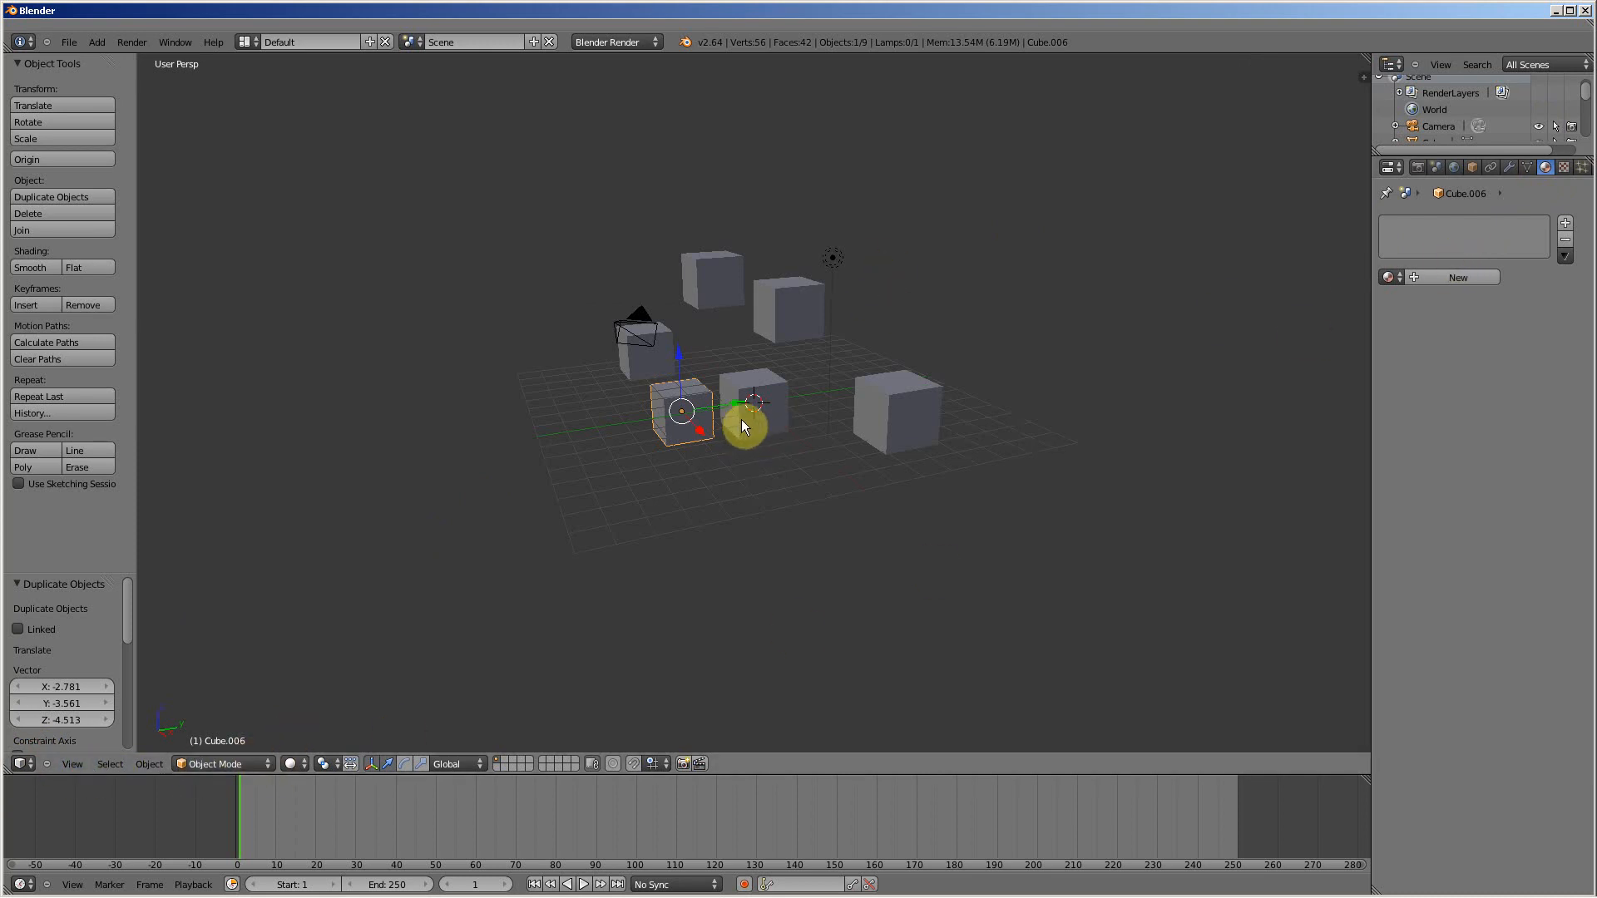
drag(739, 402, 422, 392)
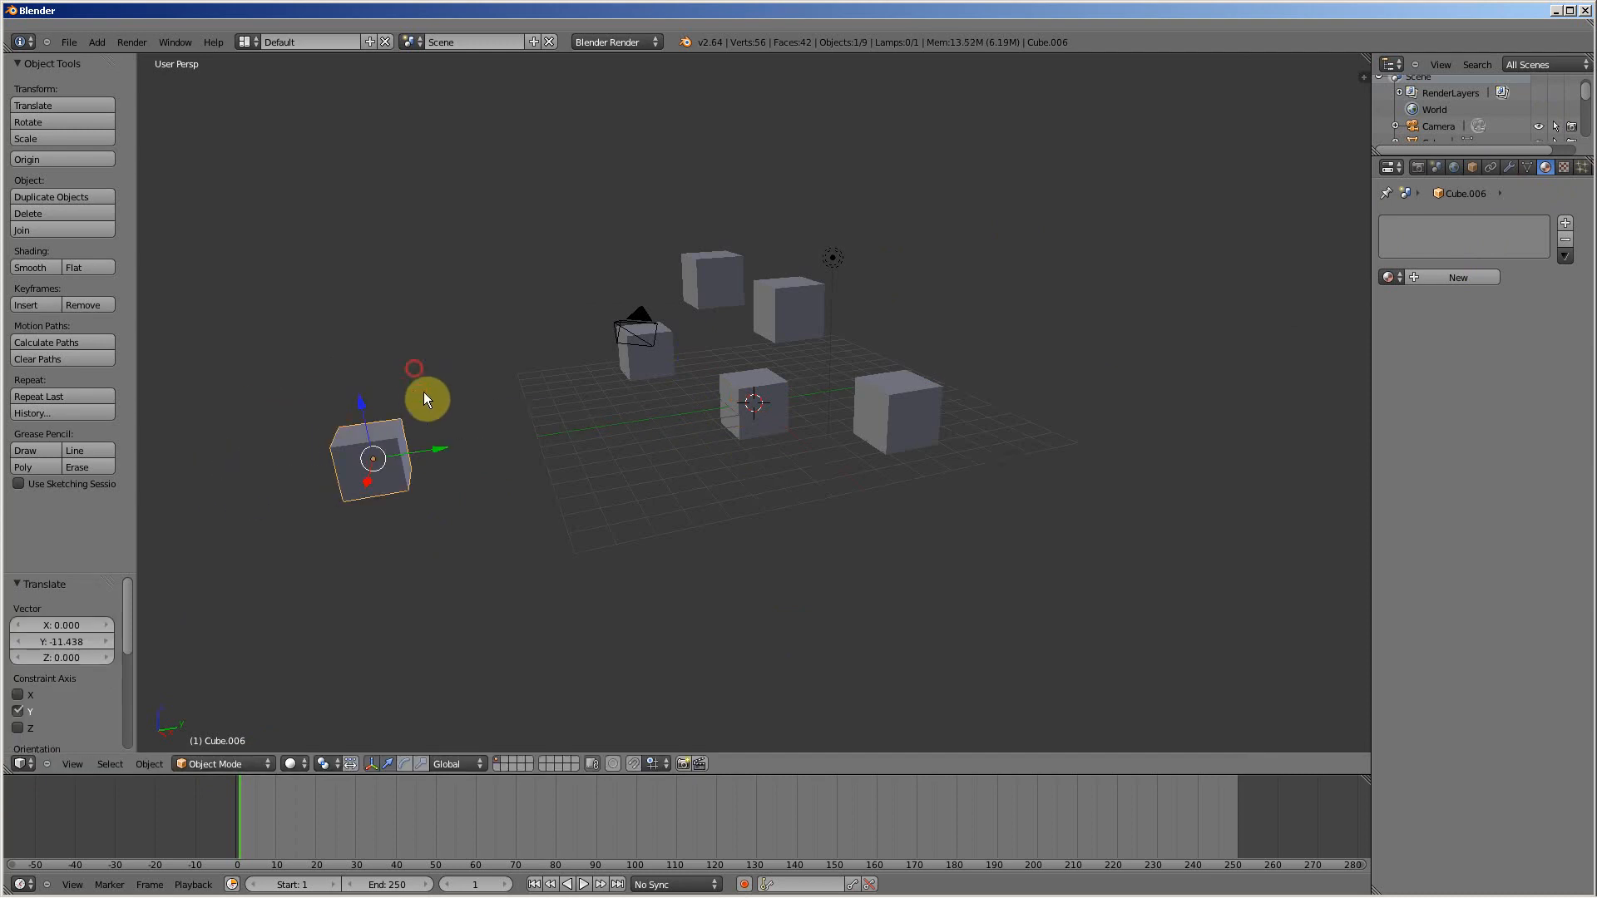
middle_drag(422, 392, 486, 426)
Step: Add a Multiresolution modifier to the separated cube and apply it
click(1513, 166)
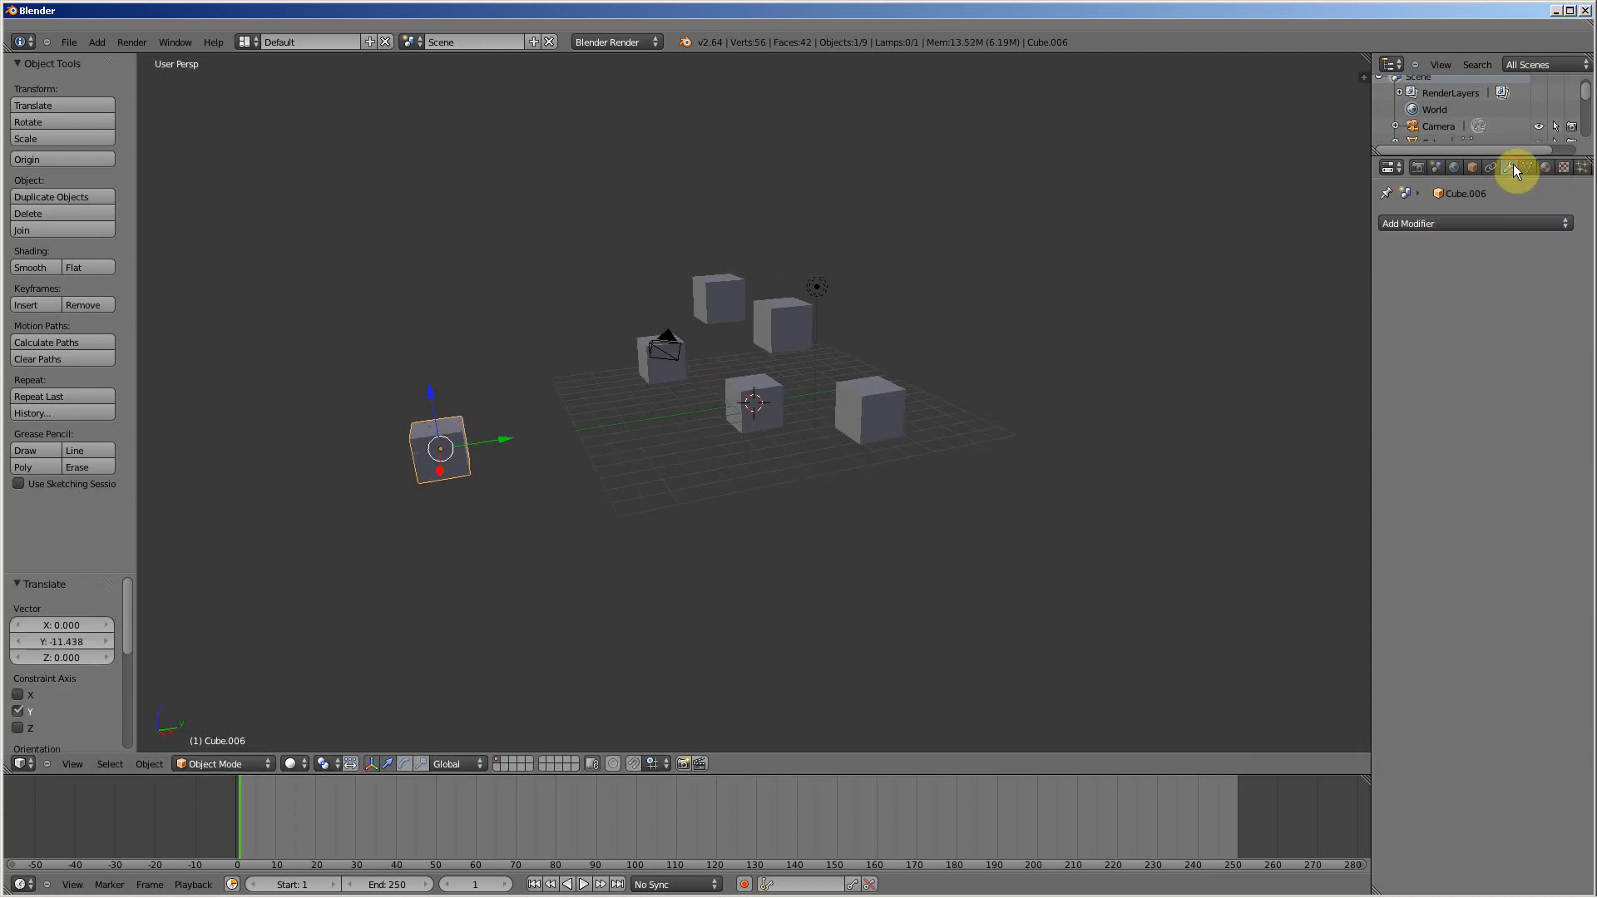
click(1534, 224)
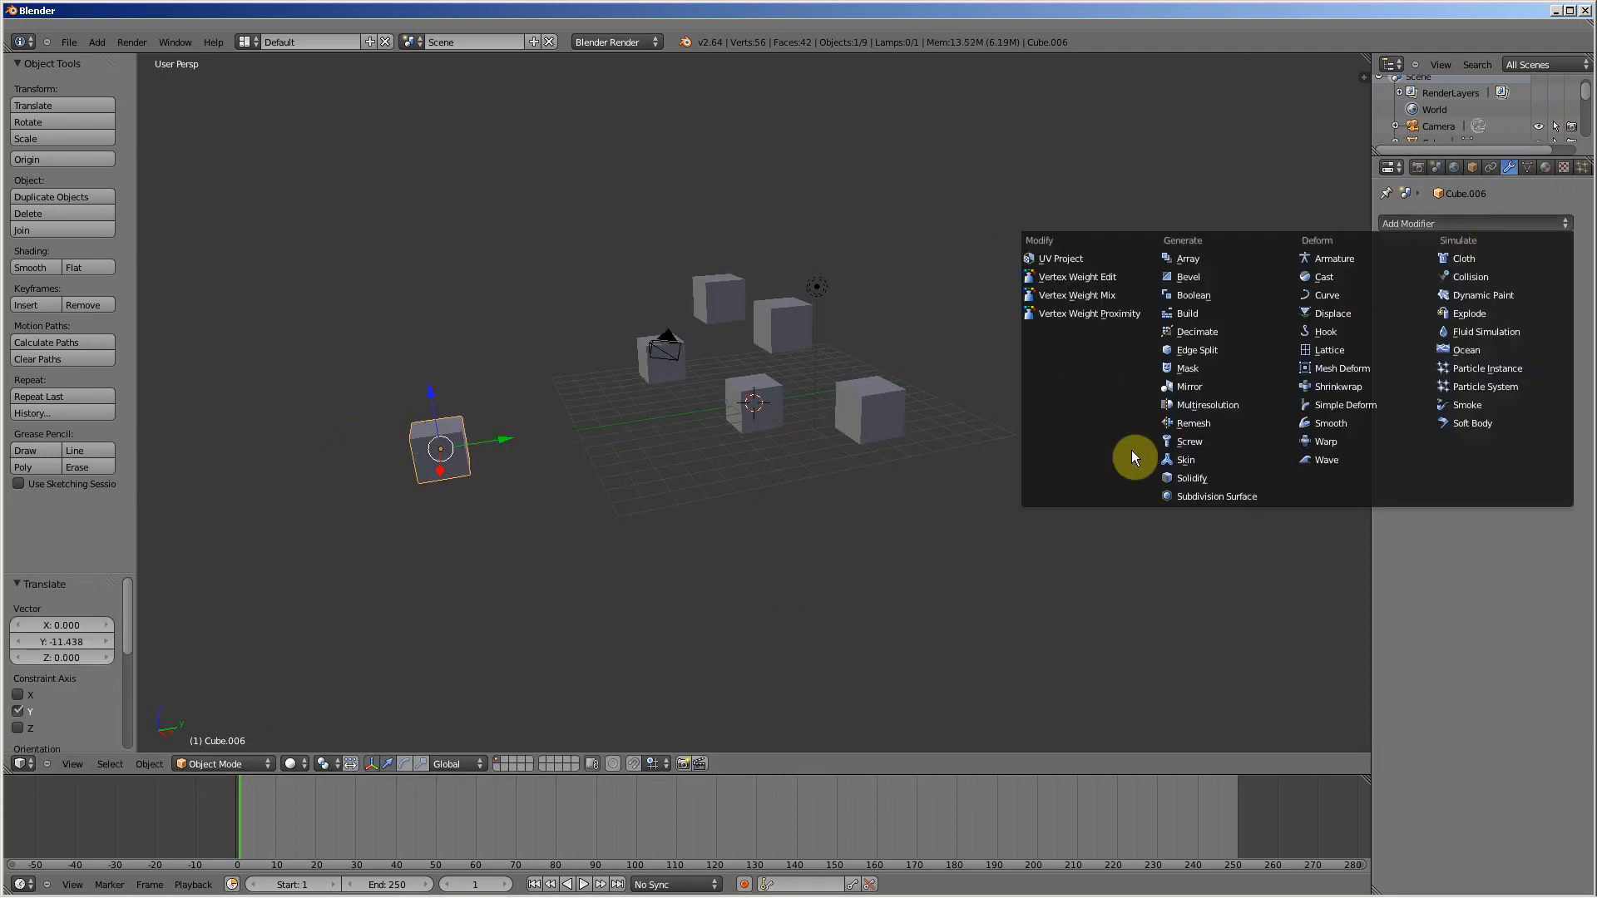
click(1211, 406)
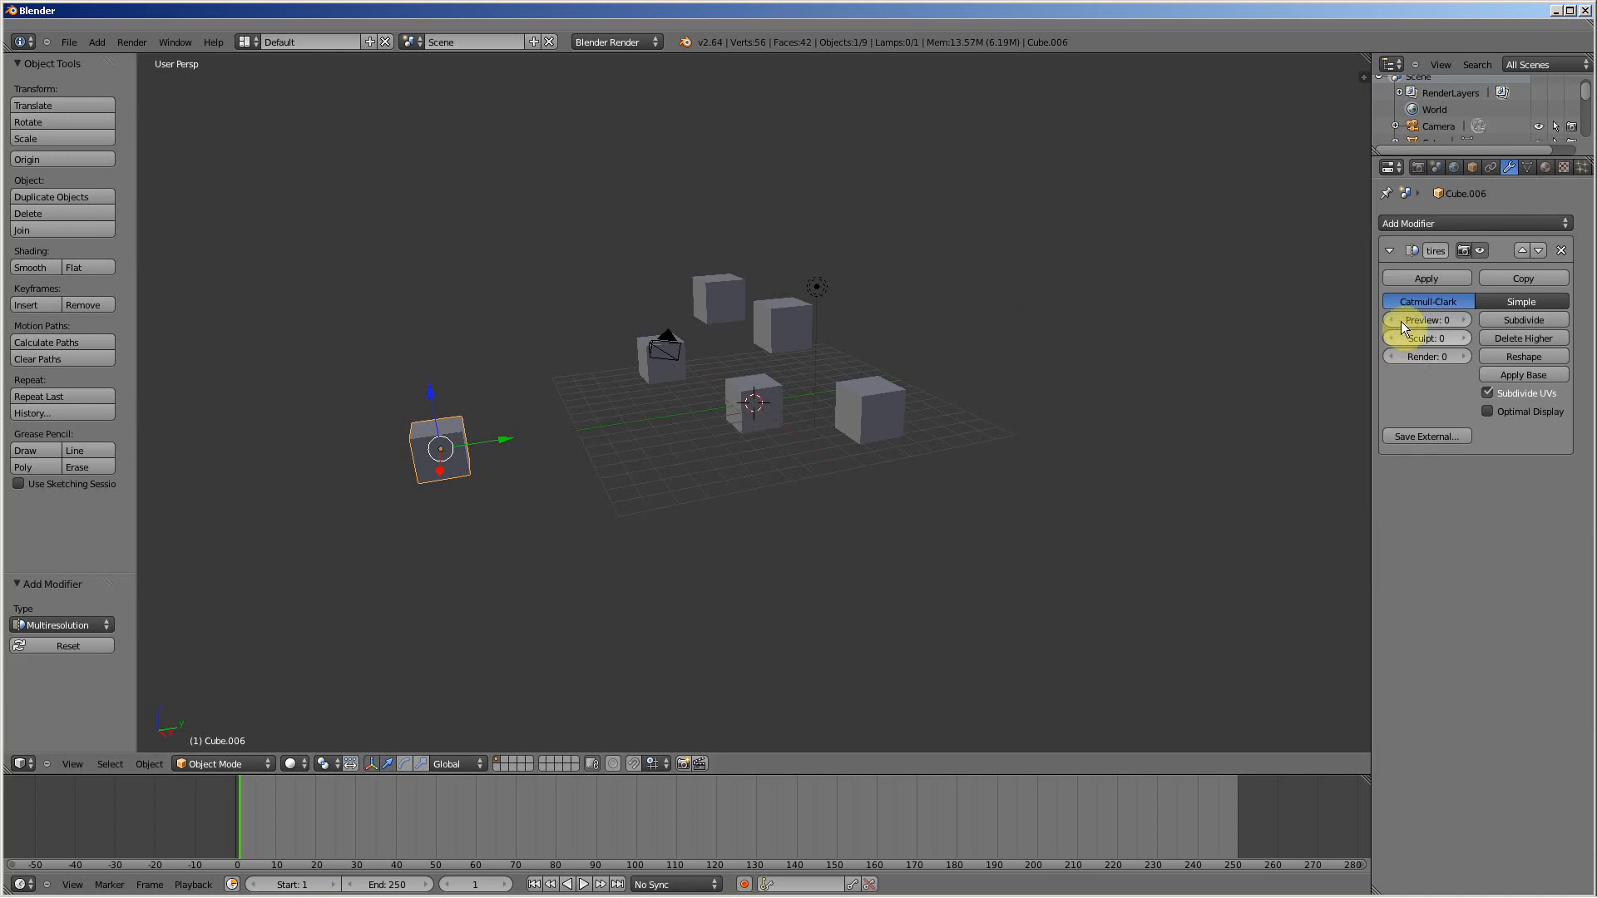
click(1423, 279)
Step: Add a new Multiresolution modifier to the separated cube and subdivide it to level 6 with Catmull-Clark
click(1448, 223)
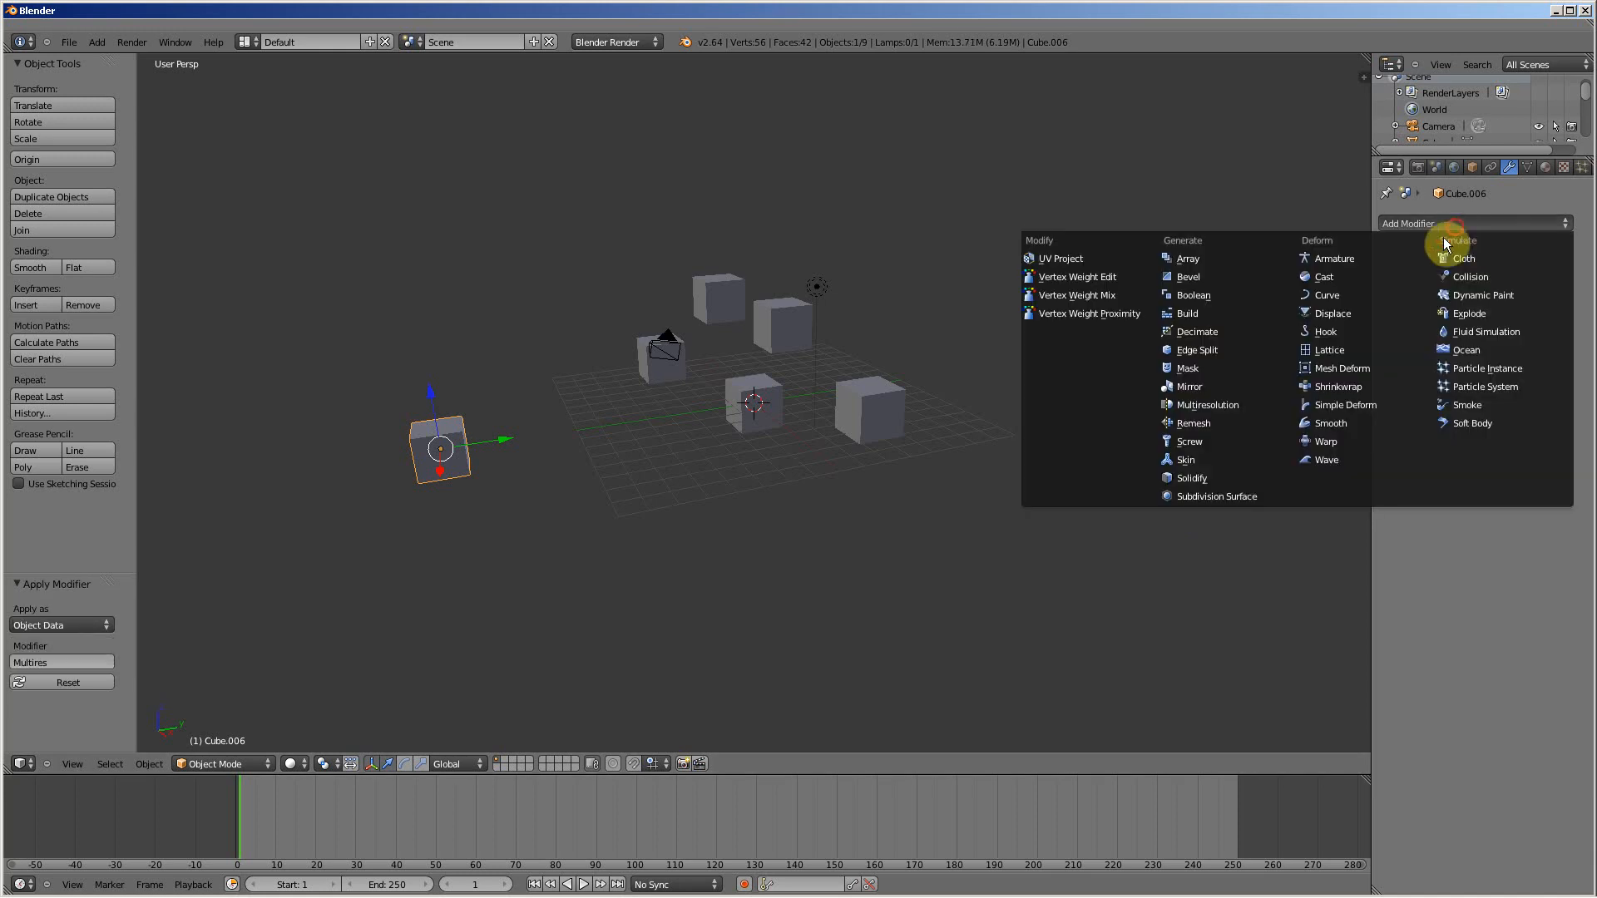
click(1205, 403)
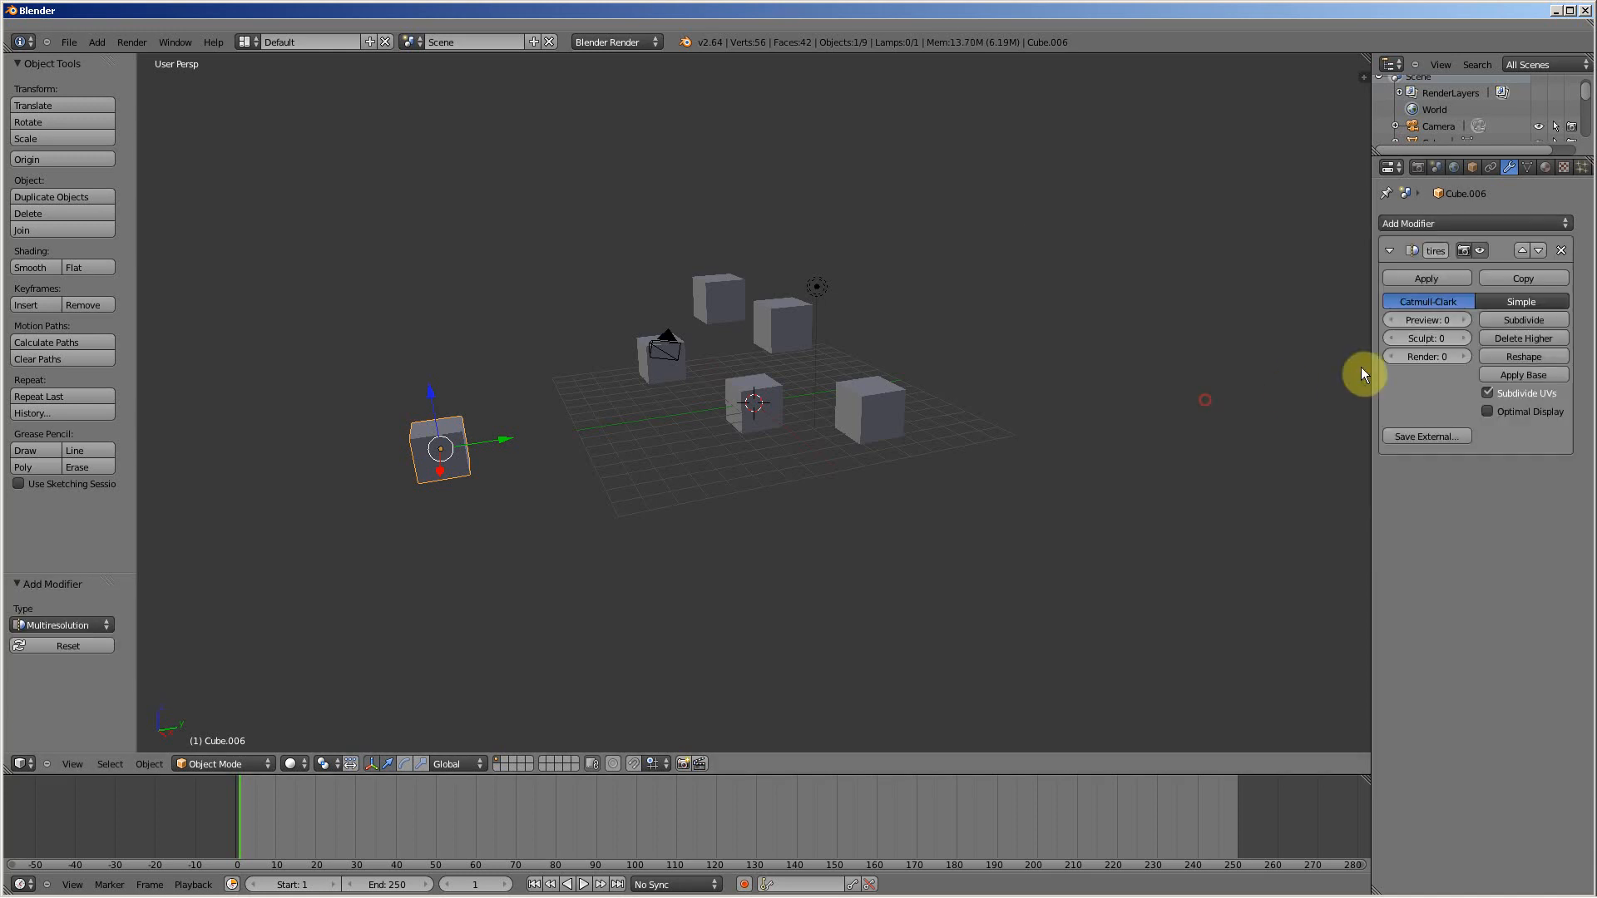
click(1521, 322)
click(1520, 321)
click(1521, 321)
click(1521, 321)
click(1521, 321)
click(1521, 321)
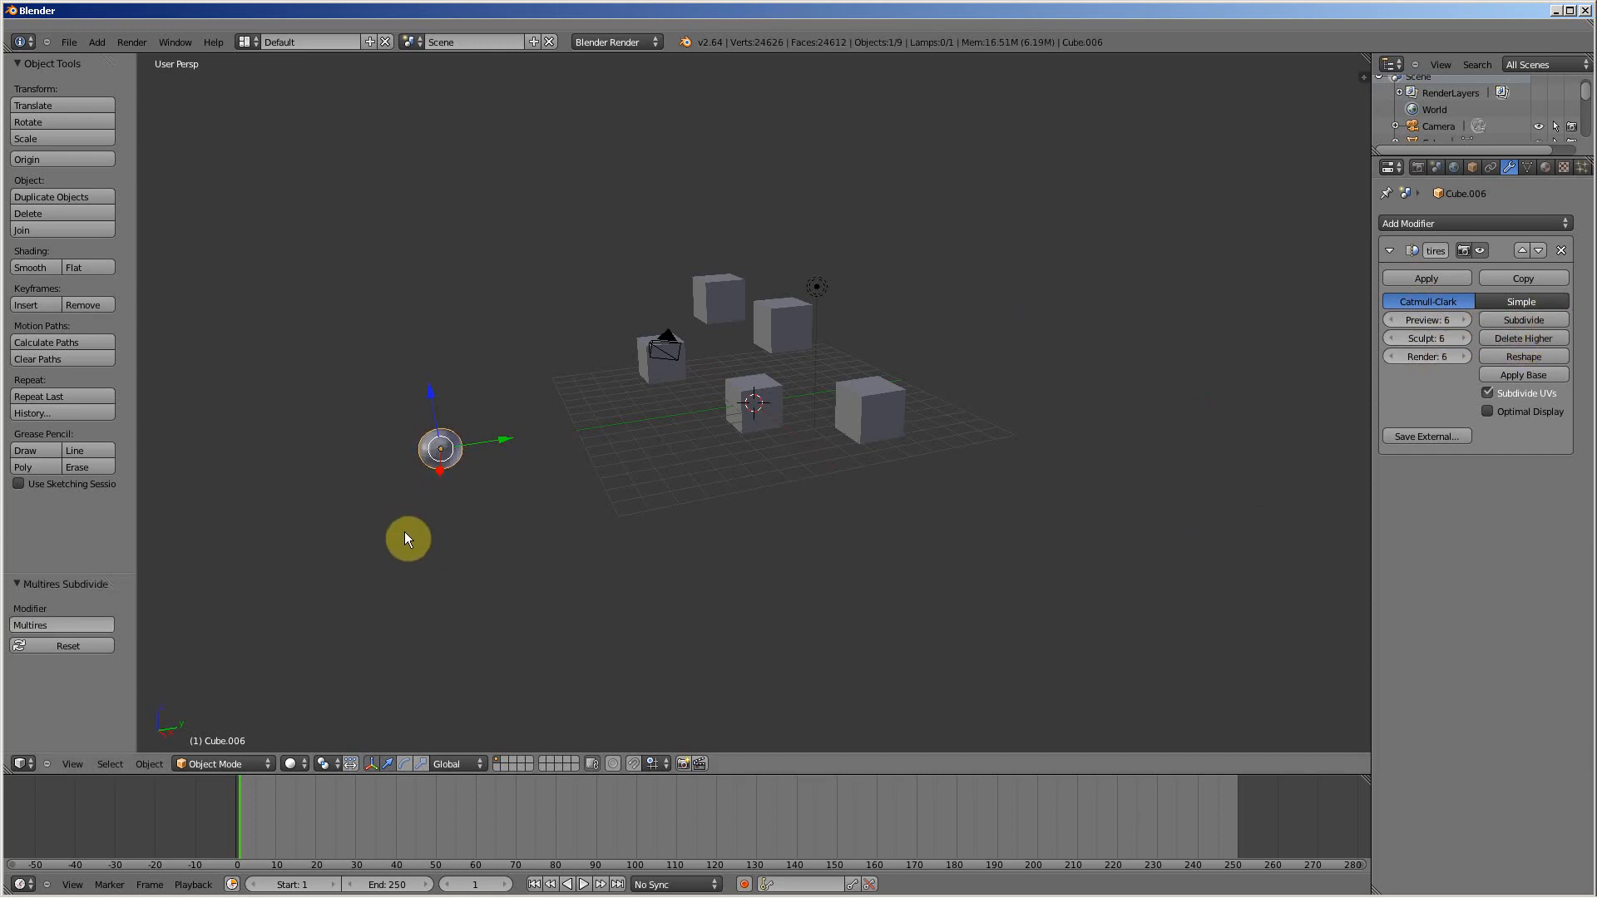
Step: Put the subdivided cube in Sculpt Mode and draw a raised closed outline on its front with the SculptDraw brush
key(KP_Decimal)
scroll(952, 492, up, 1)
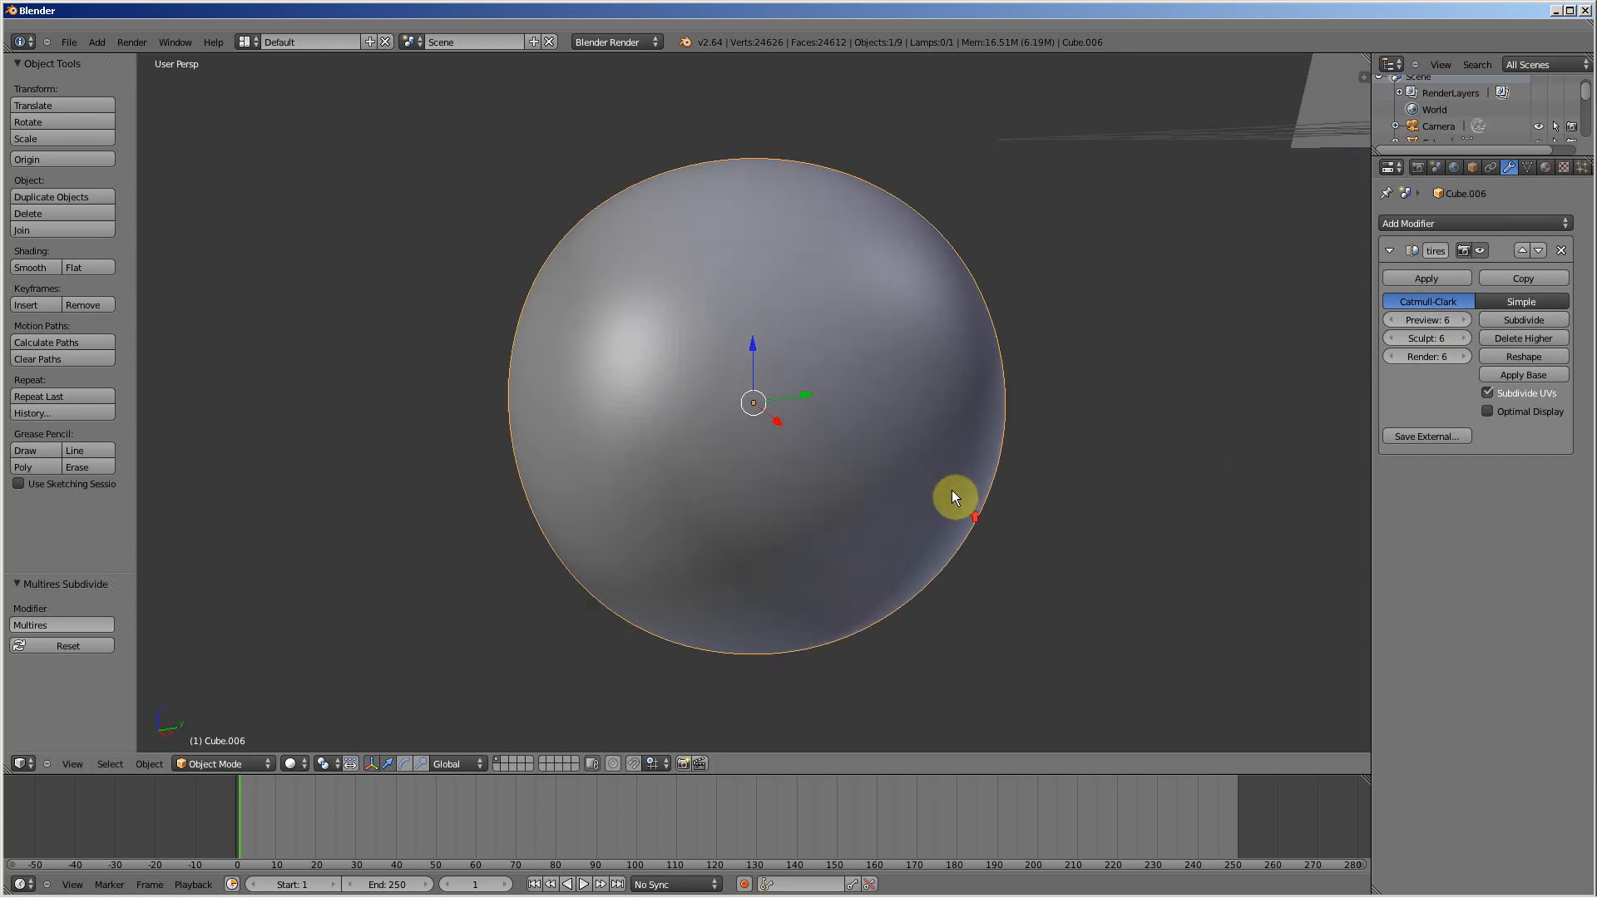
scroll(859, 479, down, 1)
middle_drag(858, 481, 770, 480)
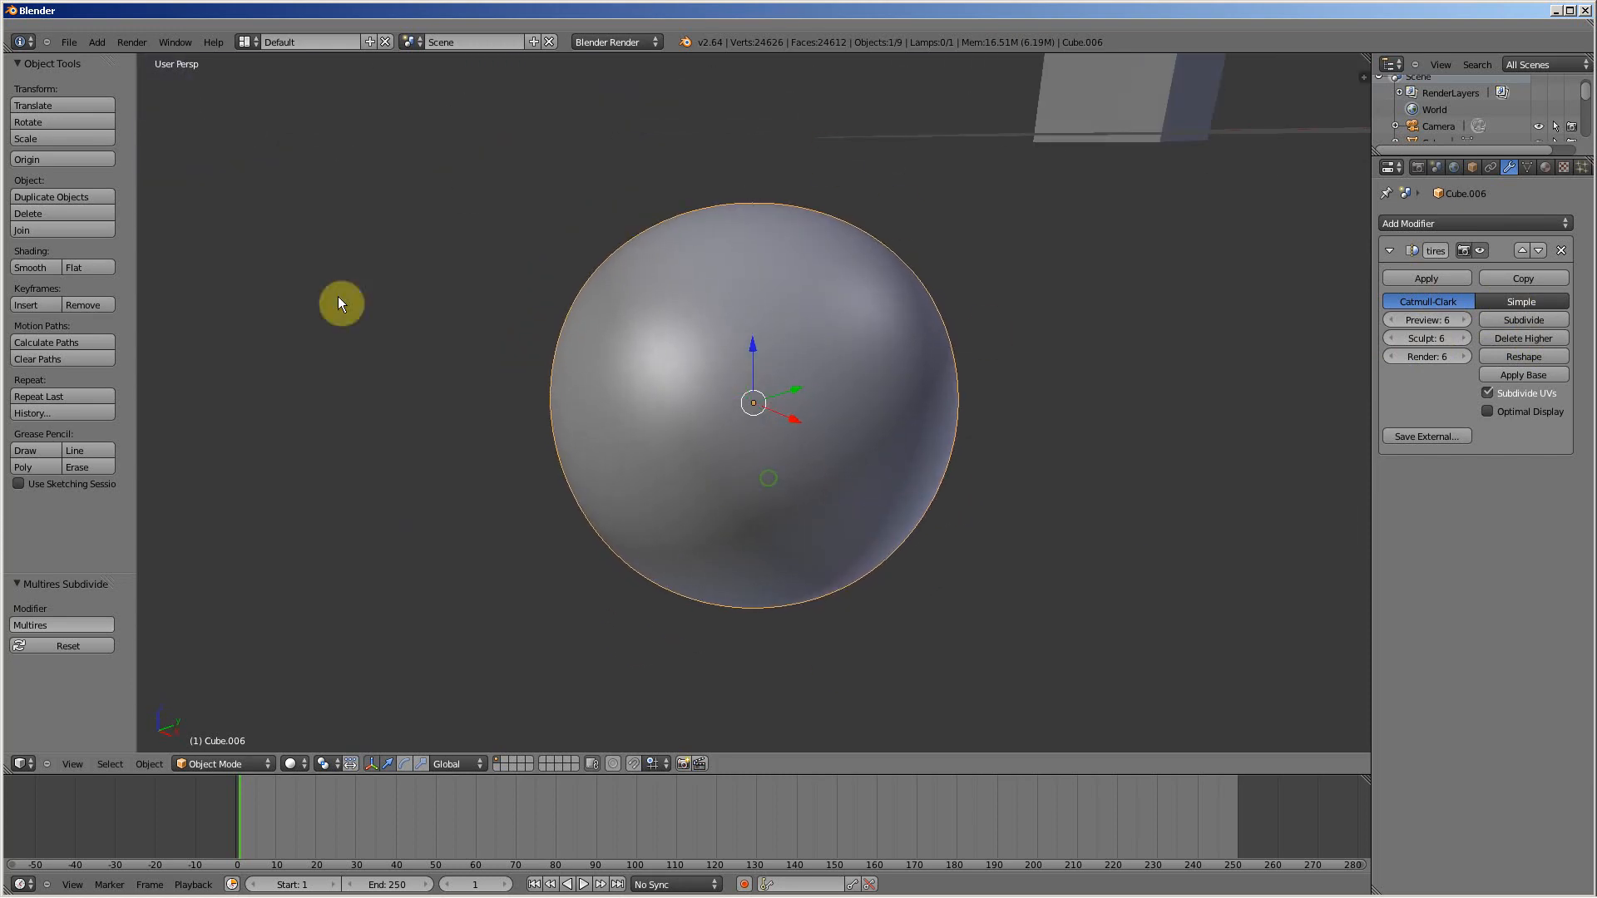
click(238, 764)
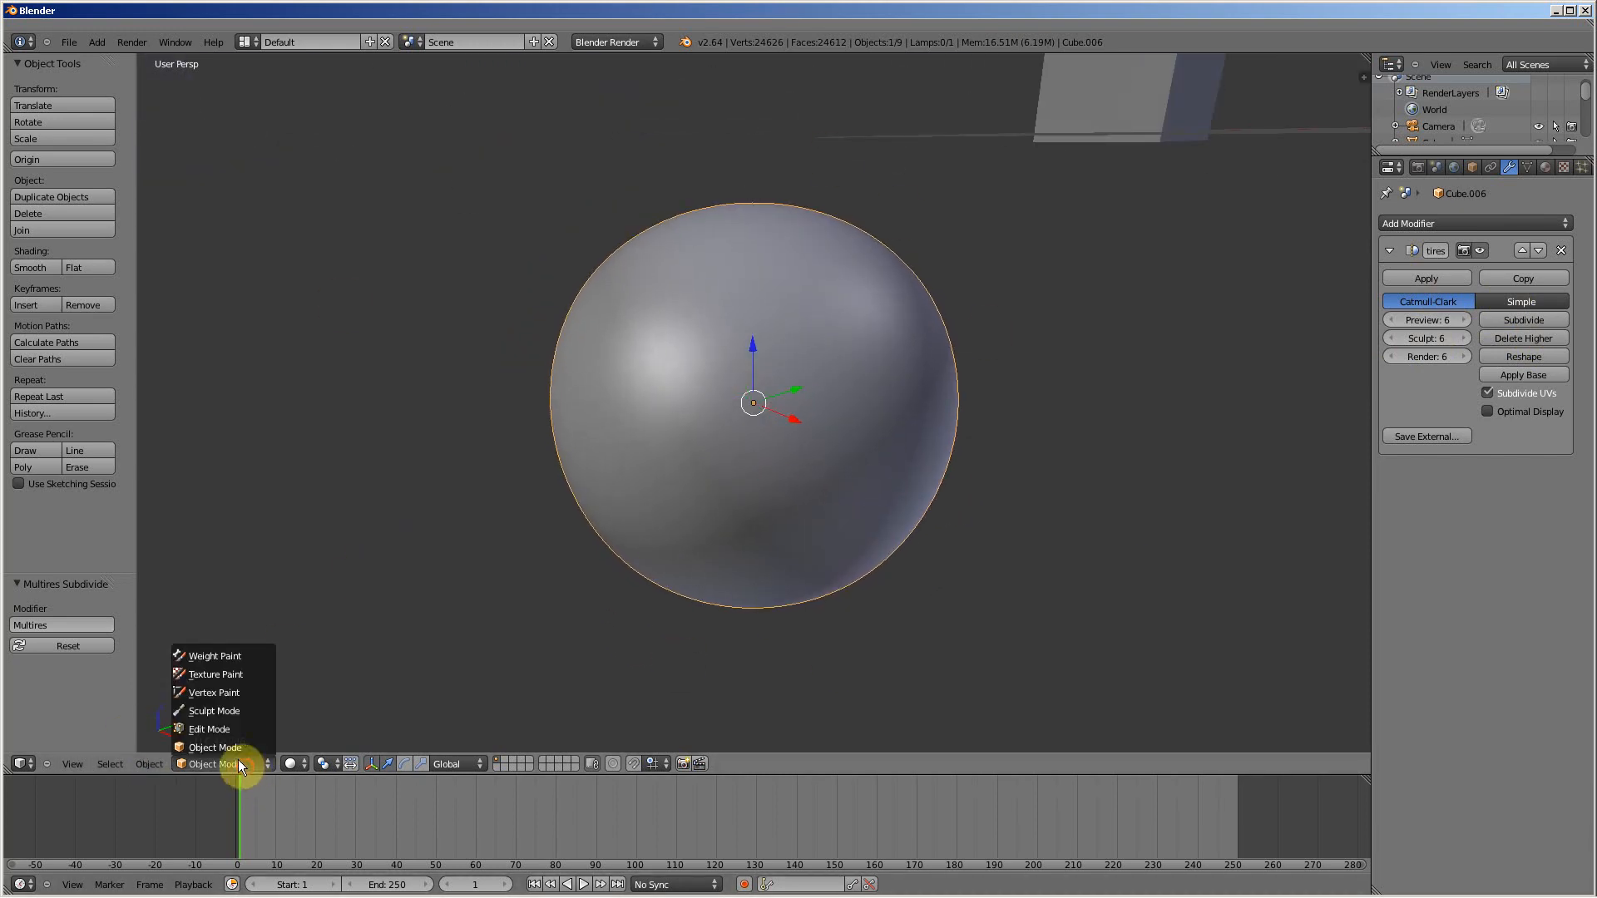
click(213, 712)
mouse_move(653, 304)
mouse_down()
mouse_move(765, 354)
mouse_move(686, 468)
mouse_move(641, 298)
mouse_up()
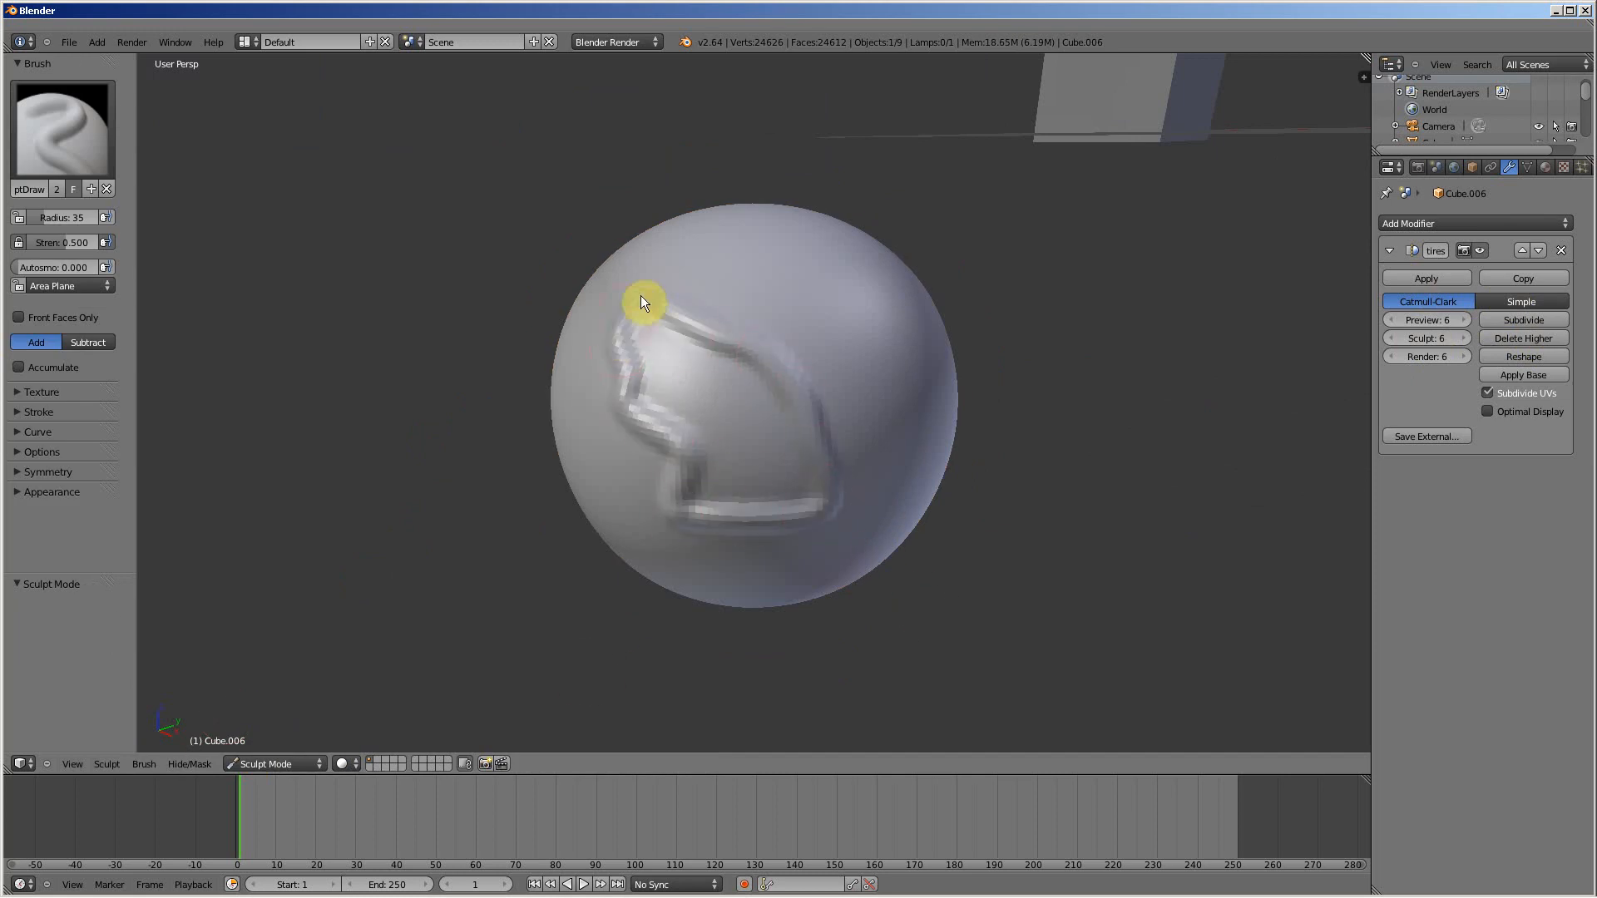
Step: Sculpt more SculptDraw strokes over several sides of the sphere to turn it into an irregular lump
mouse_move(738, 297)
mouse_down()
mouse_move(906, 444)
mouse_move(776, 278)
mouse_up()
scroll(761, 387, down, 5)
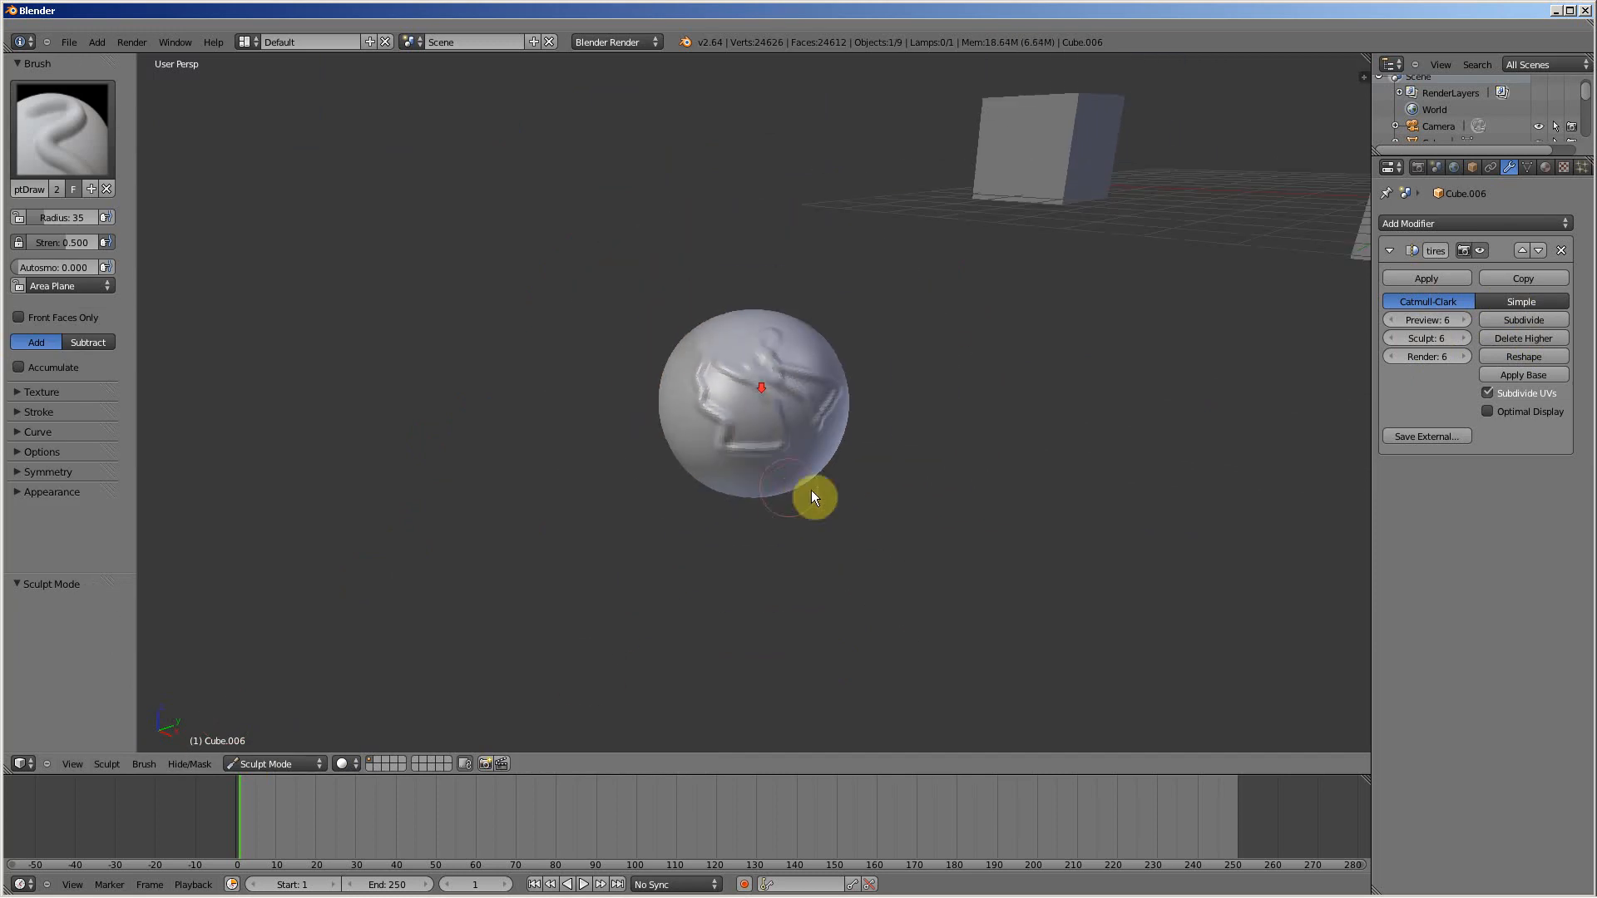
scroll(765, 466, down, 2)
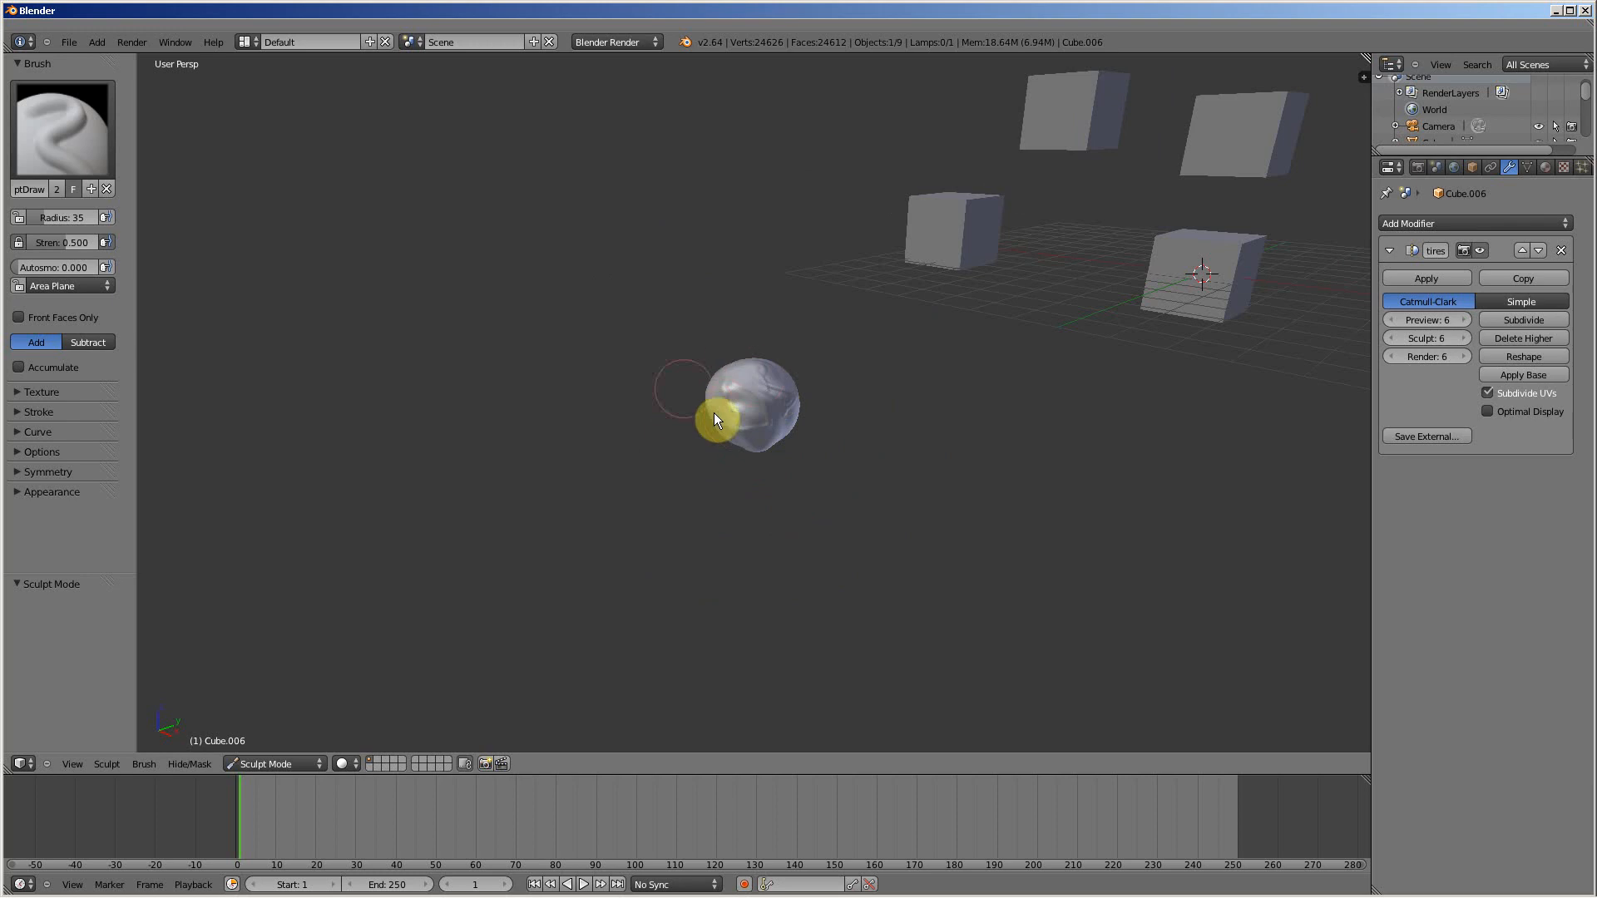
mouse_move(717, 423)
middle_down()
mouse_move(856, 443)
mouse_move(730, 366)
mouse_move(856, 399)
mouse_move(759, 385)
mouse_move(752, 264)
mouse_move(922, 422)
mouse_move(738, 416)
mouse_move(745, 365)
middle_up()
scroll(786, 387, up, 5)
mouse_move(613, 423)
mouse_down()
mouse_move(624, 386)
mouse_move(763, 320)
mouse_move(692, 383)
mouse_move(750, 317)
mouse_up()
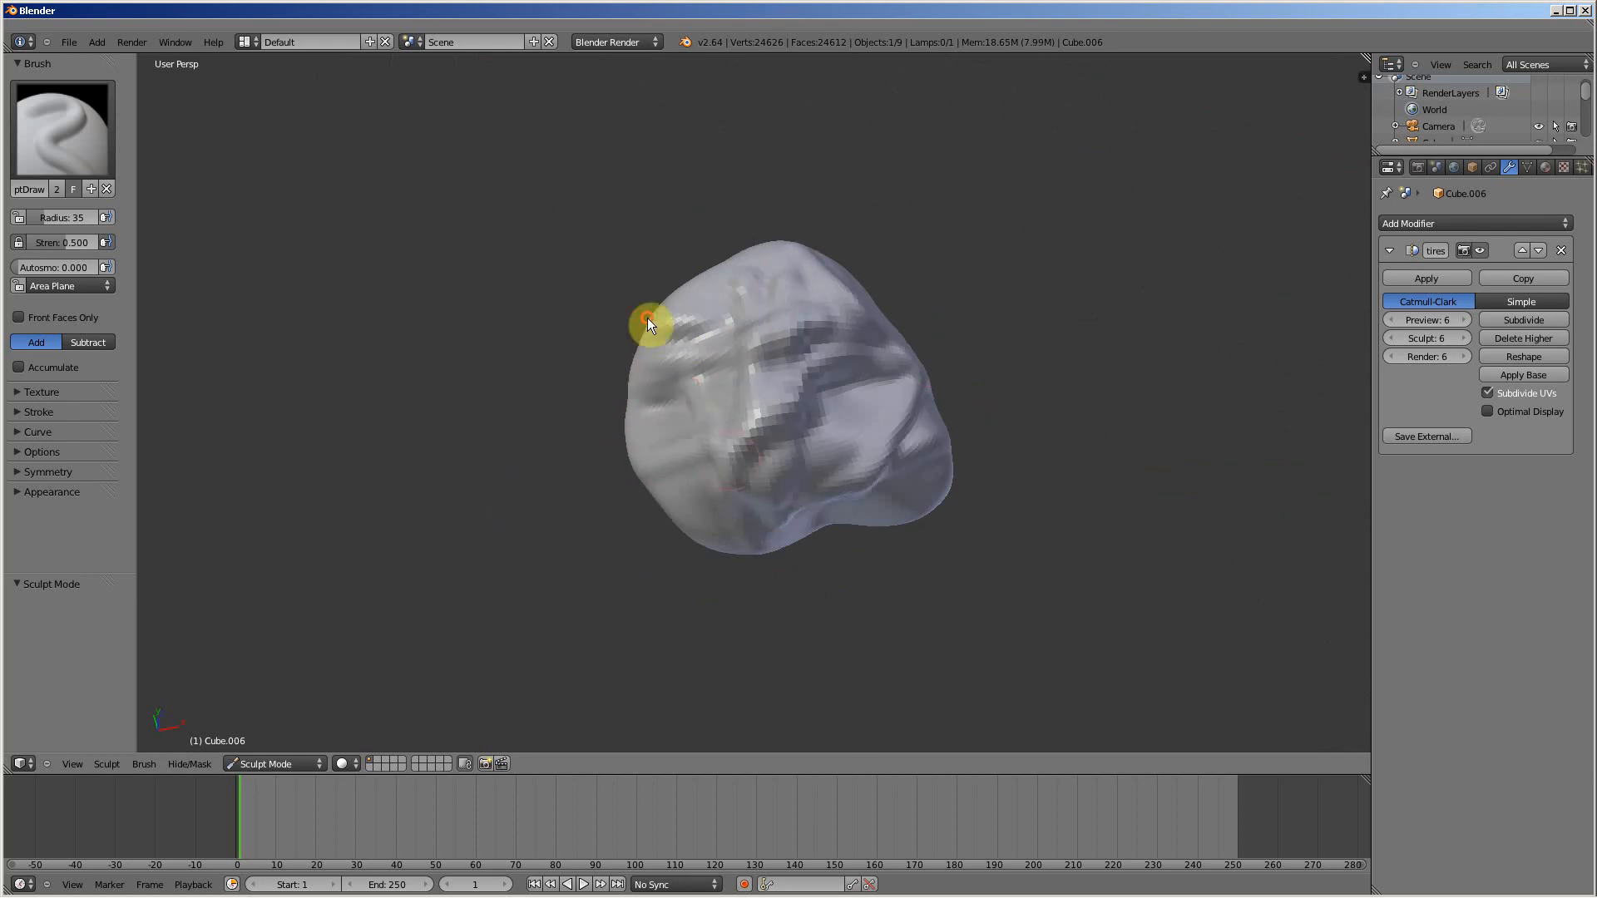
Step: Choose the Grab brush and pull six long spikes outward from one side of the sculpted lump
click(41, 123)
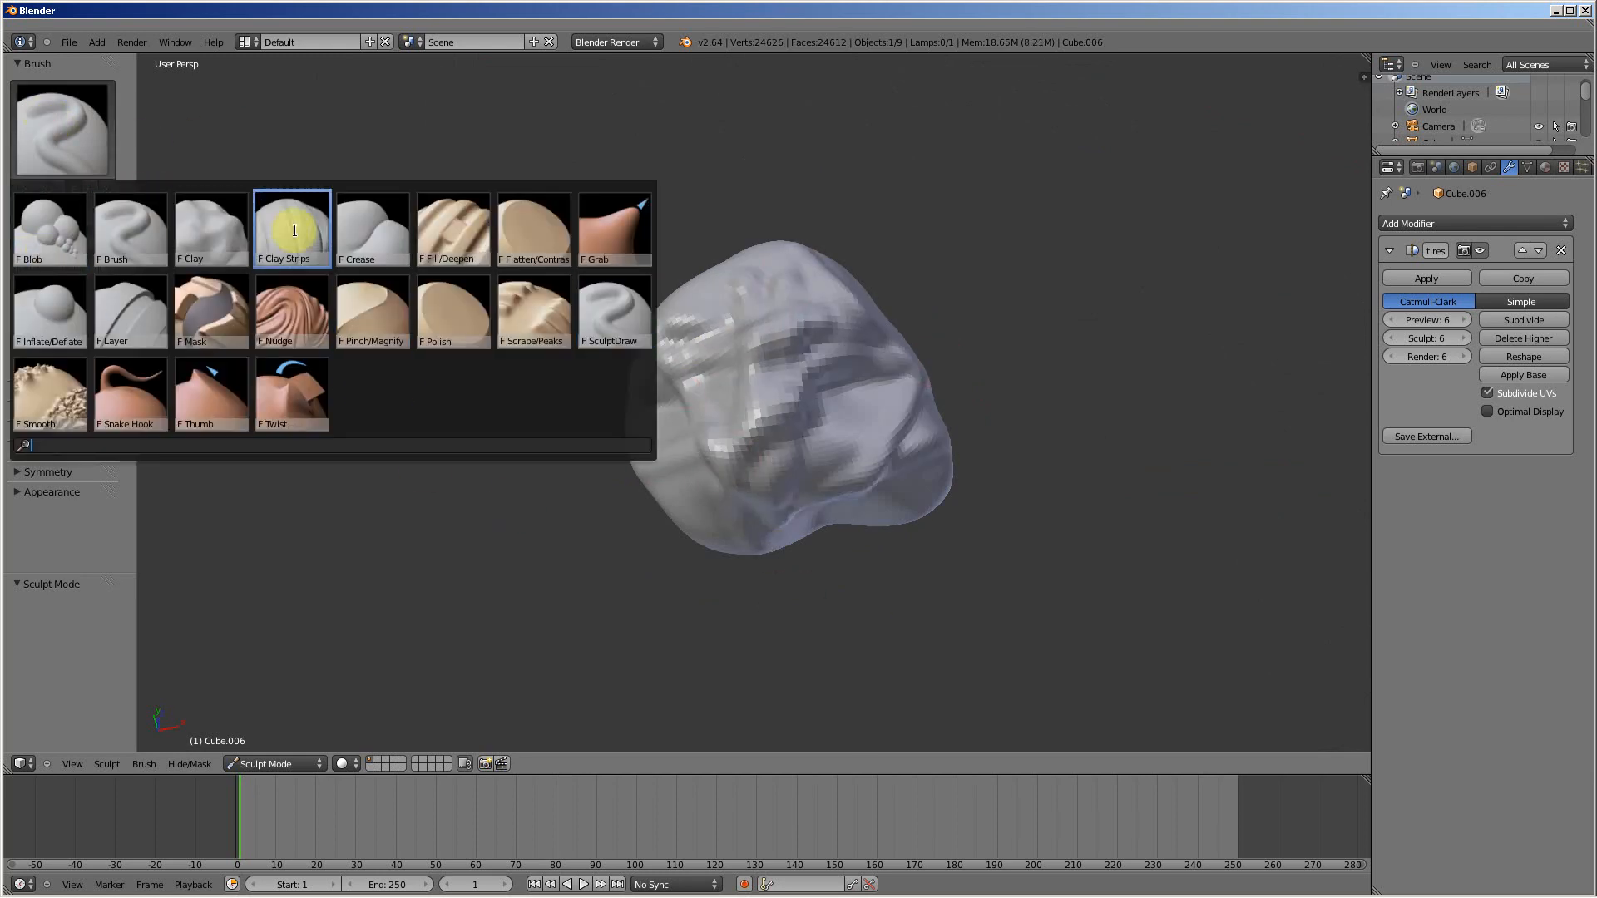
click(614, 230)
scroll(649, 414, down, 3)
drag(787, 361, 885, 357)
drag(832, 426, 952, 427)
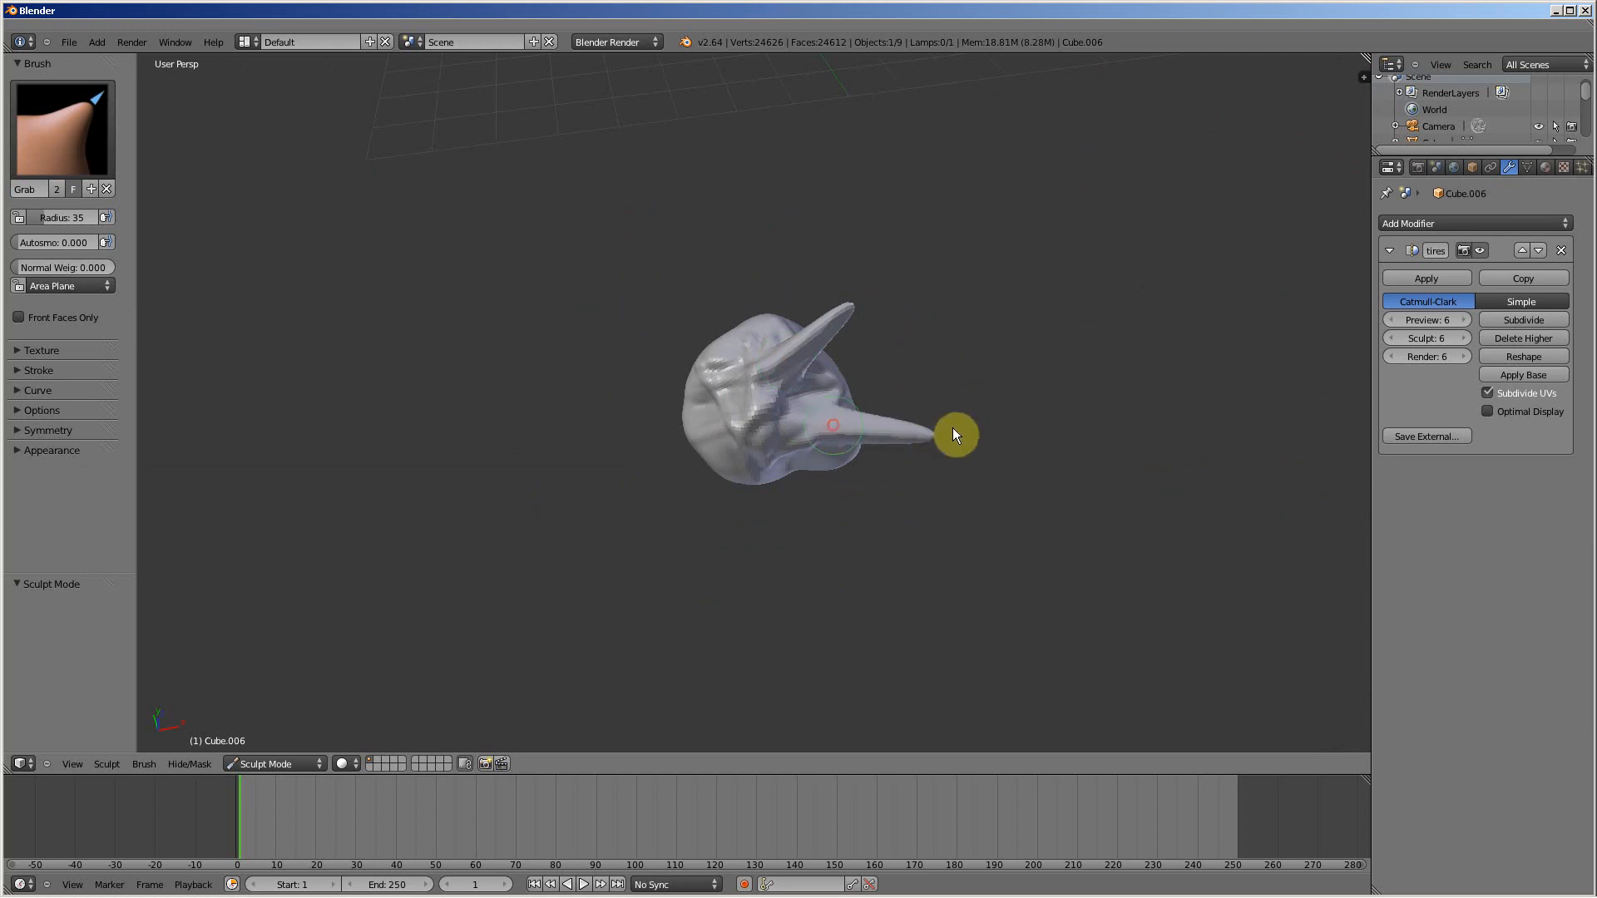
drag(790, 441, 741, 506)
drag(703, 431, 639, 463)
drag(717, 381, 655, 287)
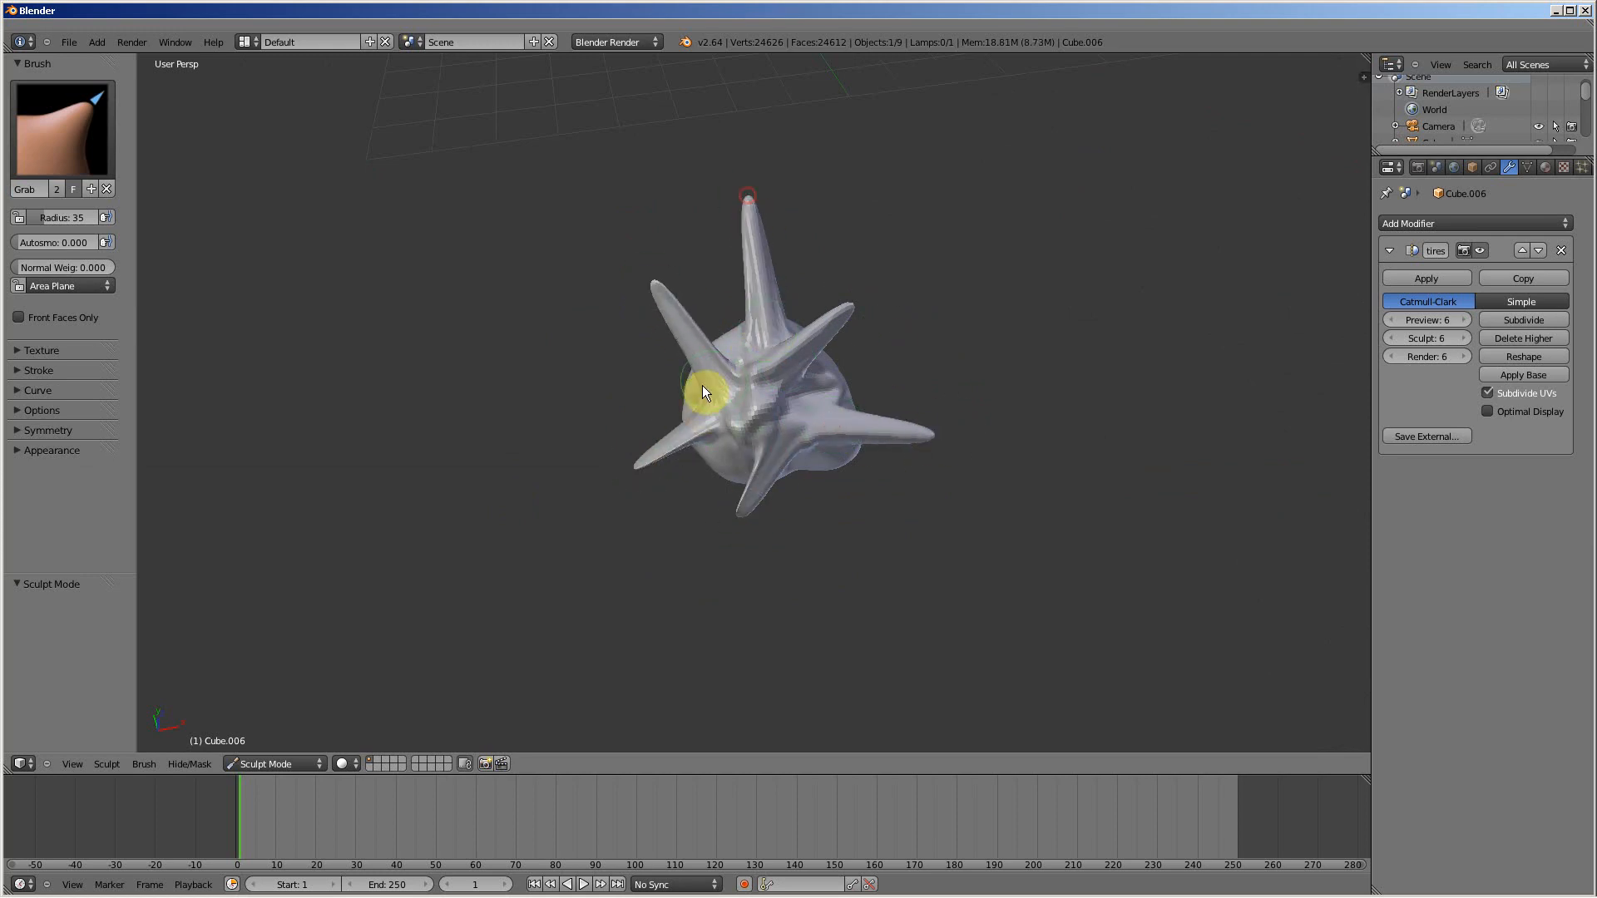
Step: Pull another set of spikes out of the smooth opposite side of the lump with the Grab brush
mouse_move(704, 386)
middle_down()
mouse_move(854, 319)
mouse_move(841, 347)
middle_up()
drag(745, 419, 655, 504)
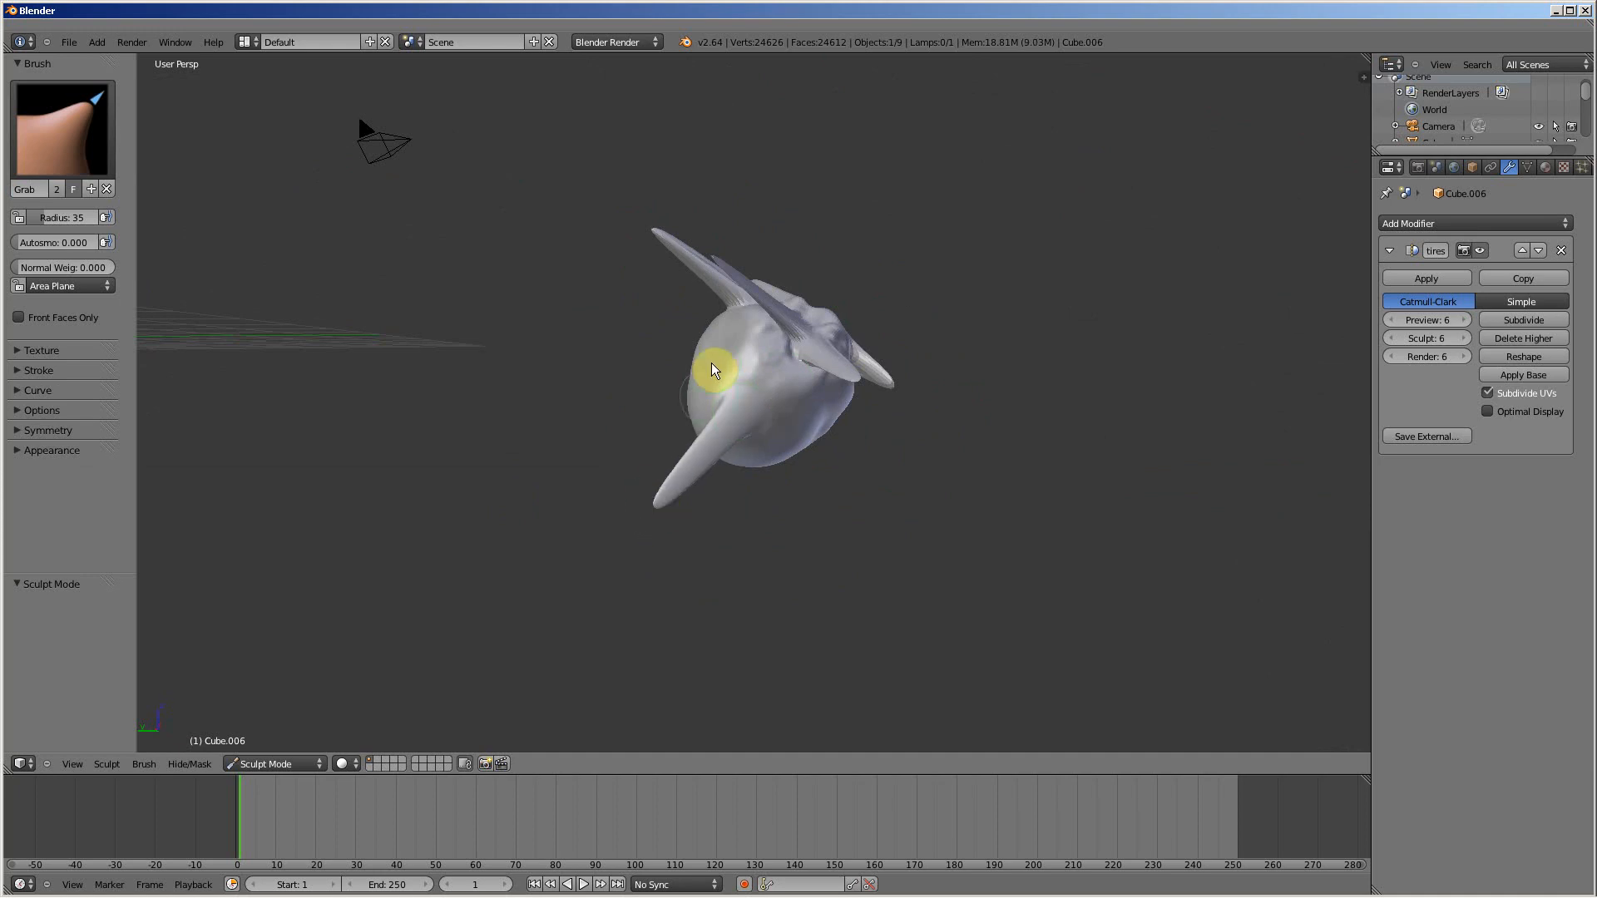
drag(712, 364, 603, 359)
drag(805, 433, 863, 457)
drag(759, 454, 784, 527)
drag(837, 406, 924, 431)
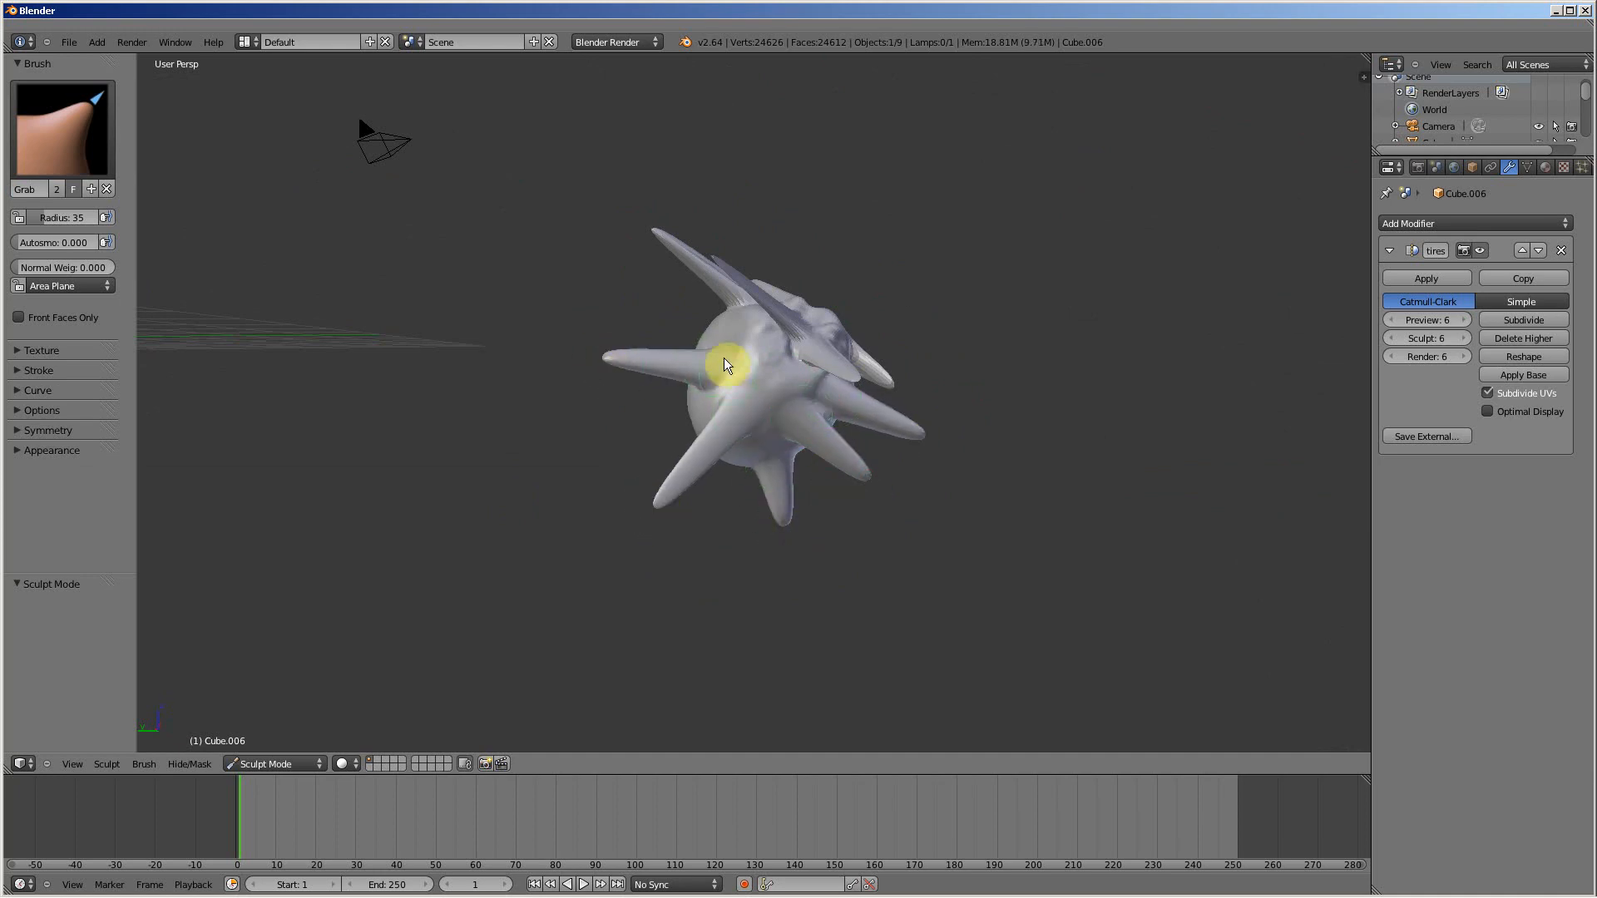
drag(725, 359, 642, 300)
Step: Fill the remaining bare areas around the lump with further Grab-brush spikes, including one on its underside
mouse_move(631, 442)
middle_down()
mouse_move(696, 435)
mouse_move(717, 414)
middle_up()
drag(667, 416, 586, 421)
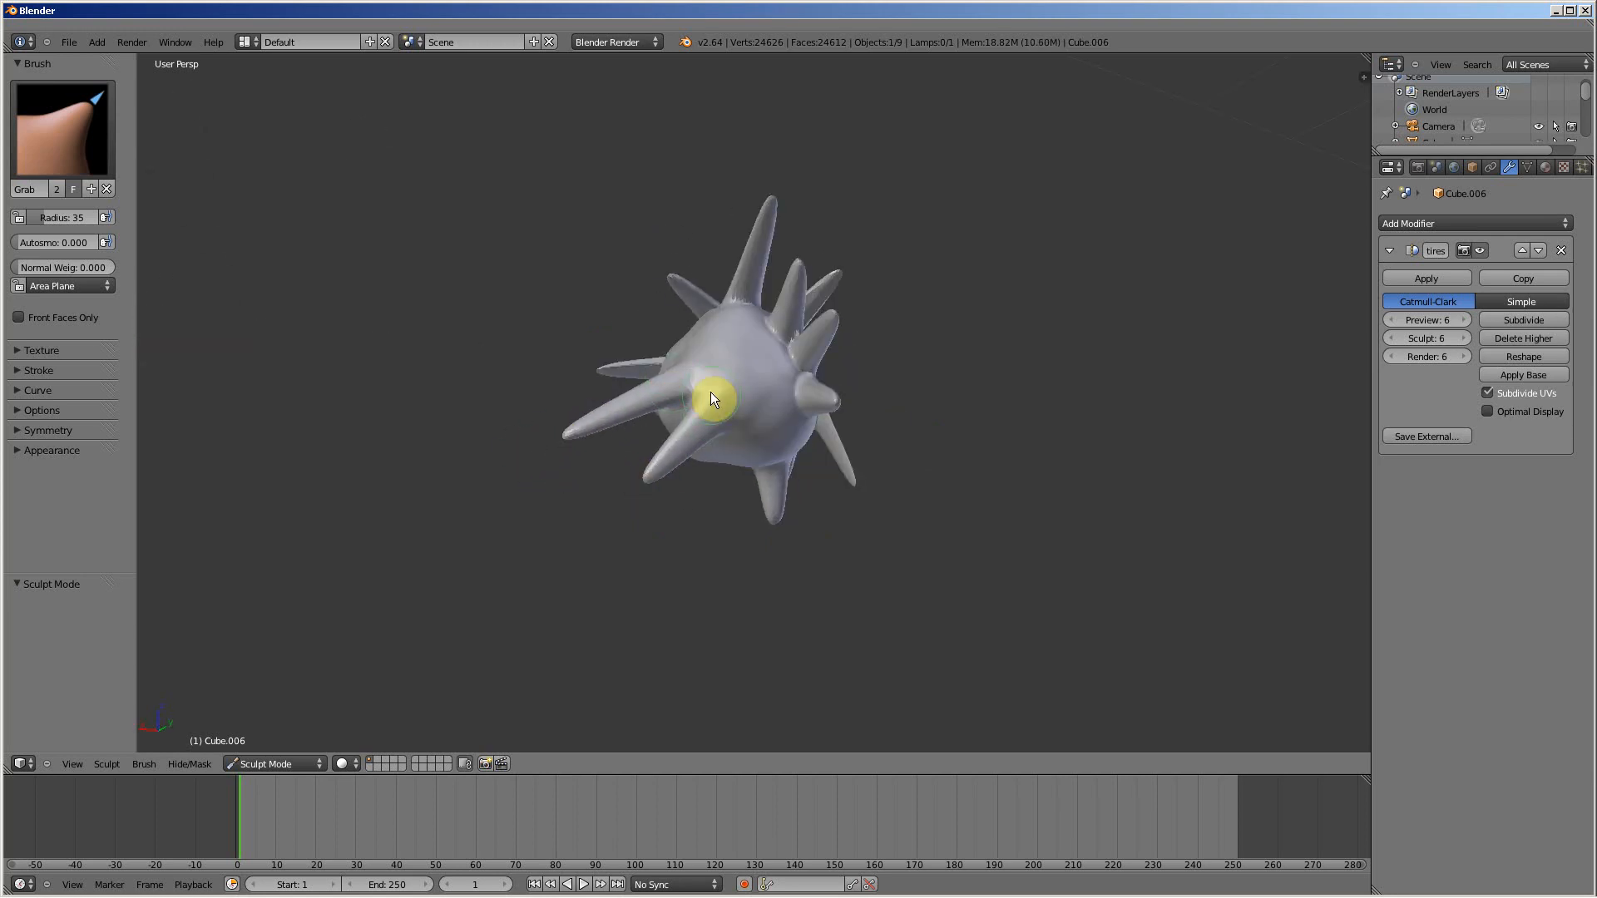
mouse_move(710, 391)
middle_down()
mouse_move(785, 463)
mouse_move(921, 533)
middle_up()
drag(772, 385, 933, 391)
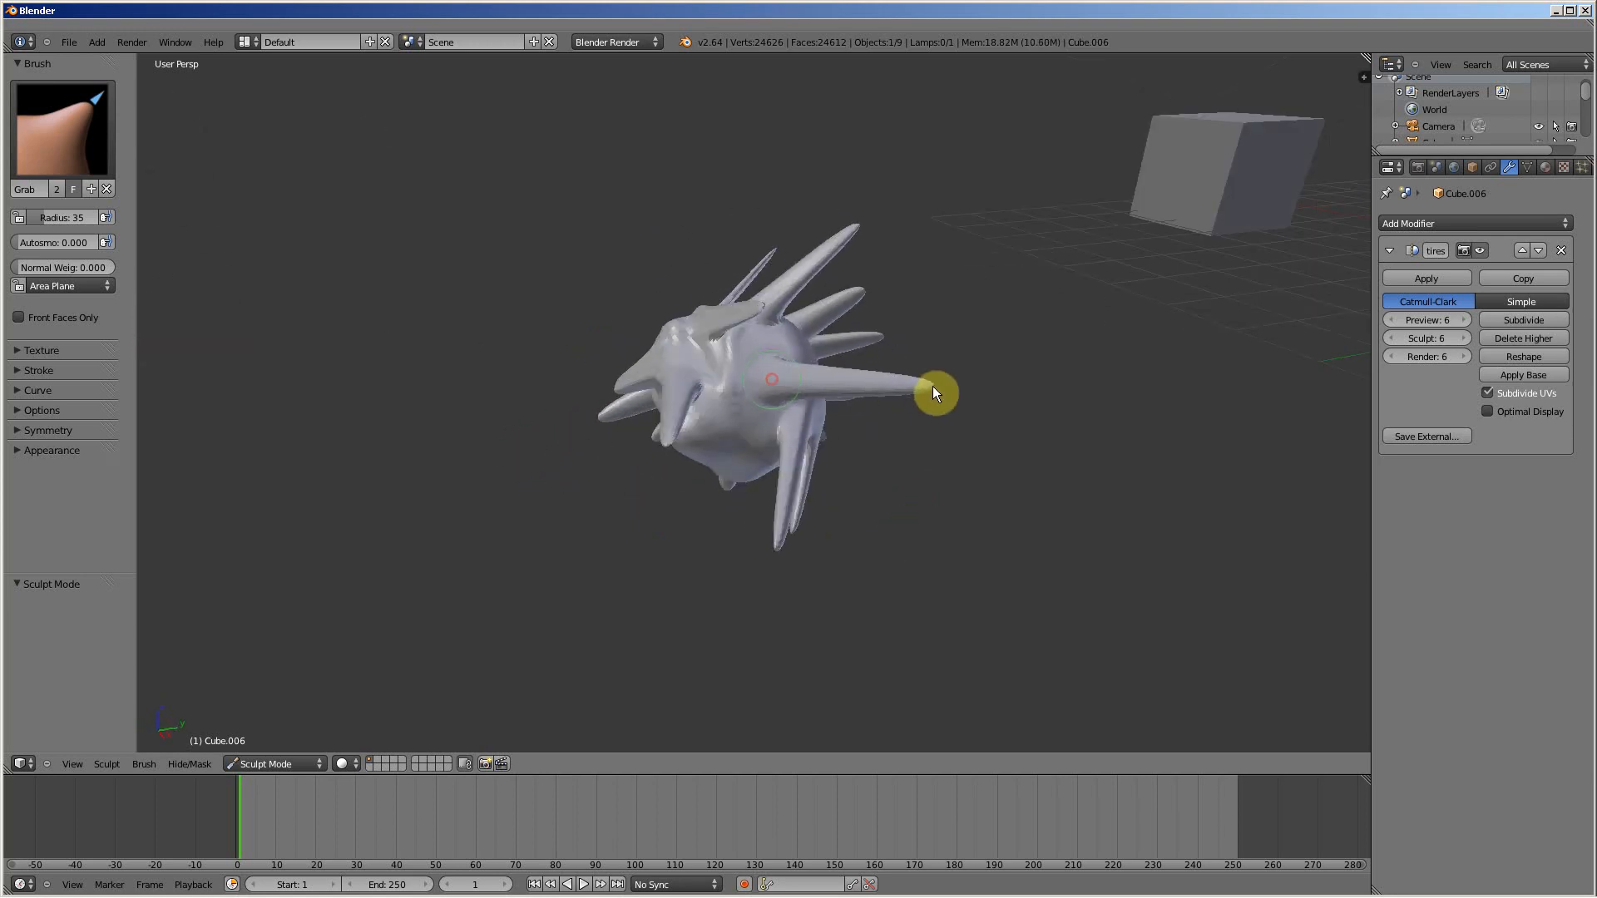
drag(795, 354, 901, 351)
drag(744, 332, 876, 309)
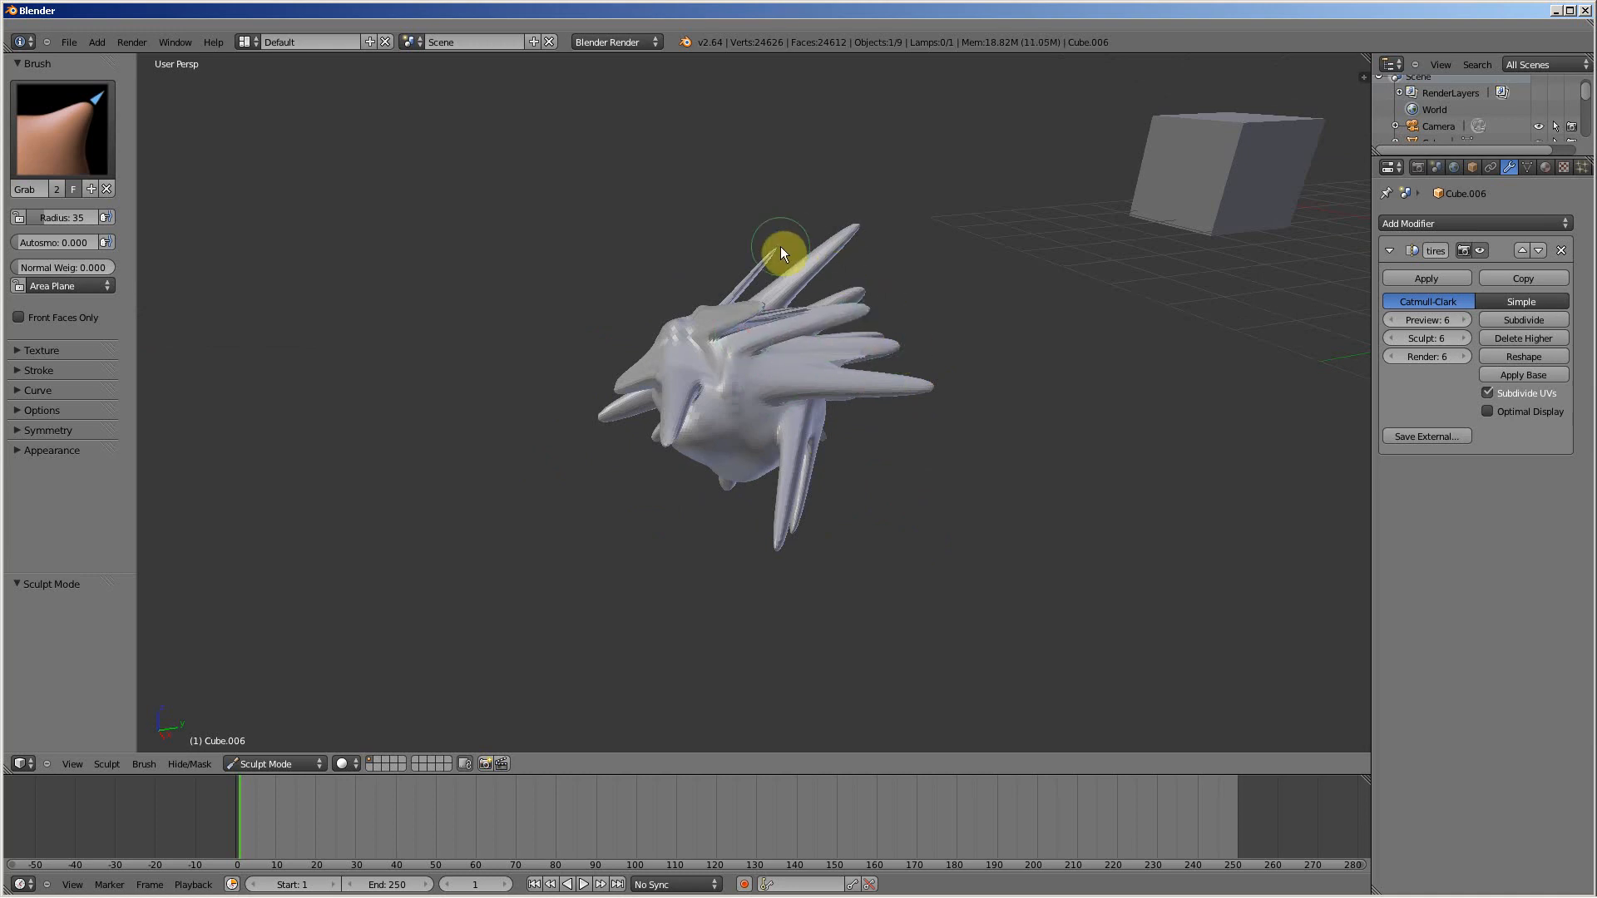
drag(744, 465, 755, 539)
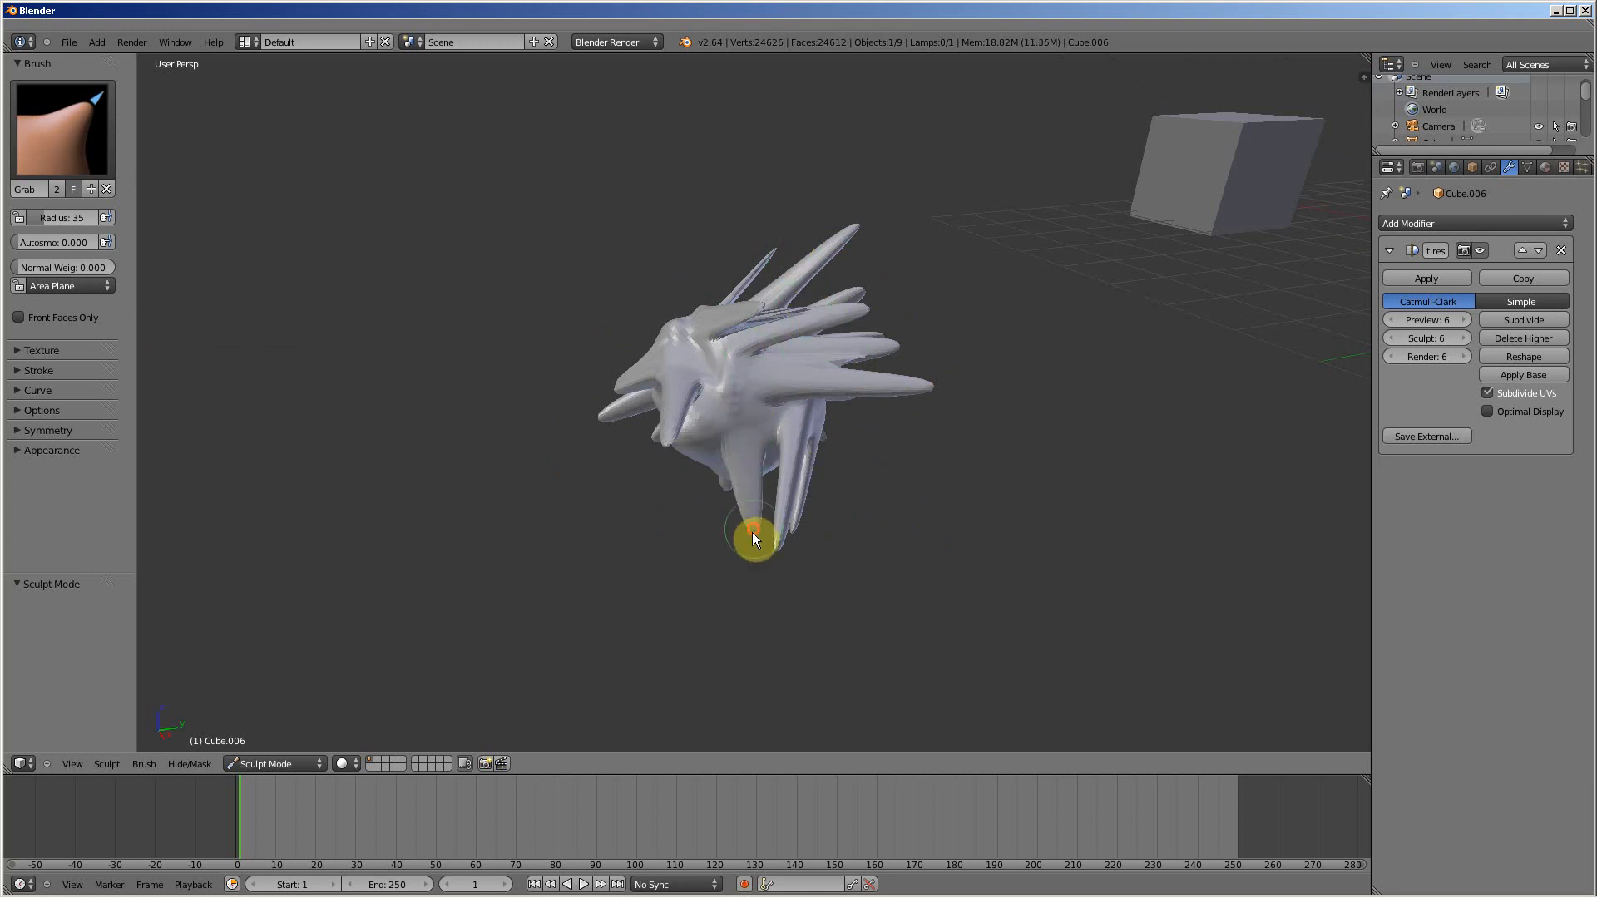
mouse_move(684, 496)
middle_down()
mouse_move(742, 492)
mouse_move(780, 520)
mouse_move(794, 487)
middle_up()
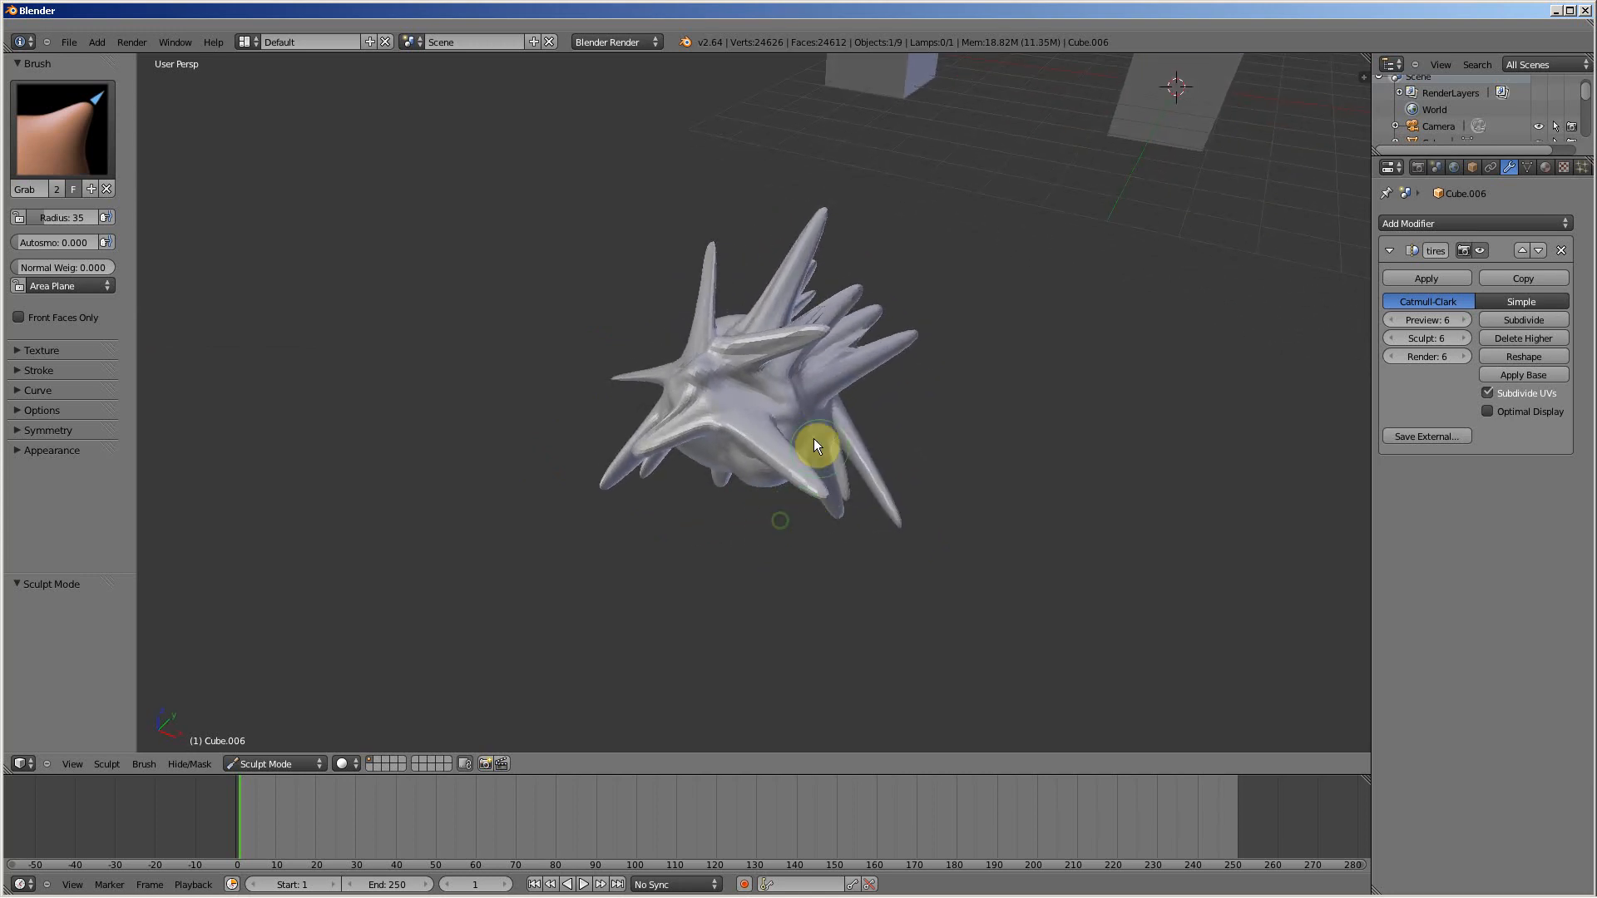
Step: Review the available sculpt brushes and the list of editor types while keeping the Grab brush
click(55, 101)
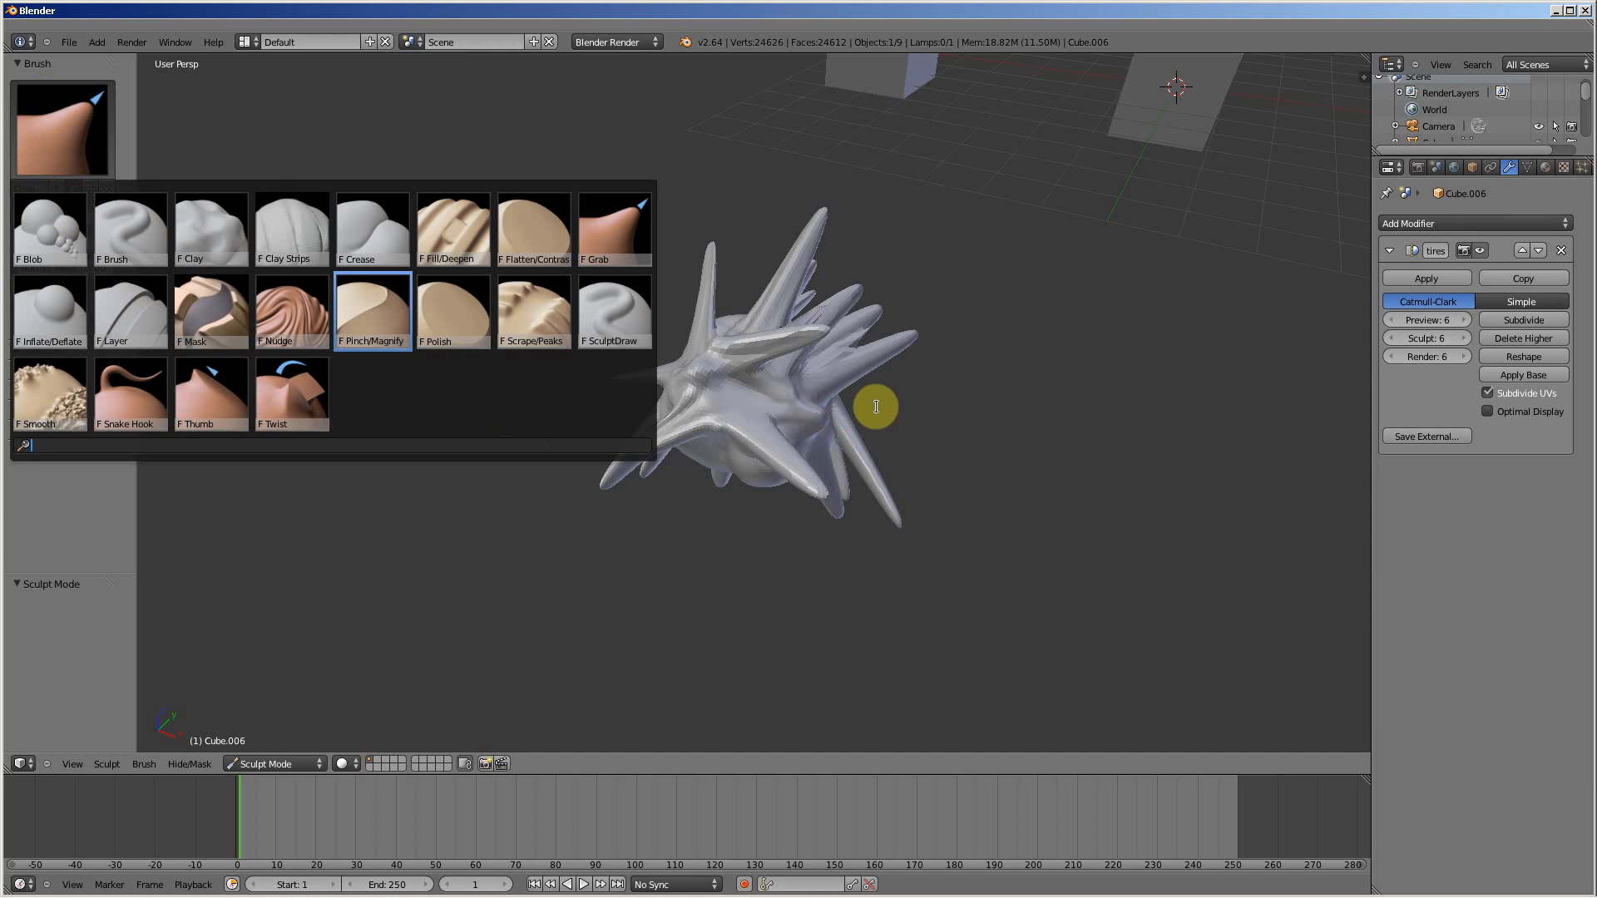
click(75, 649)
mouse_move(952, 253)
middle_down()
mouse_move(1126, 214)
mouse_move(987, 196)
mouse_move(1046, 203)
middle_up()
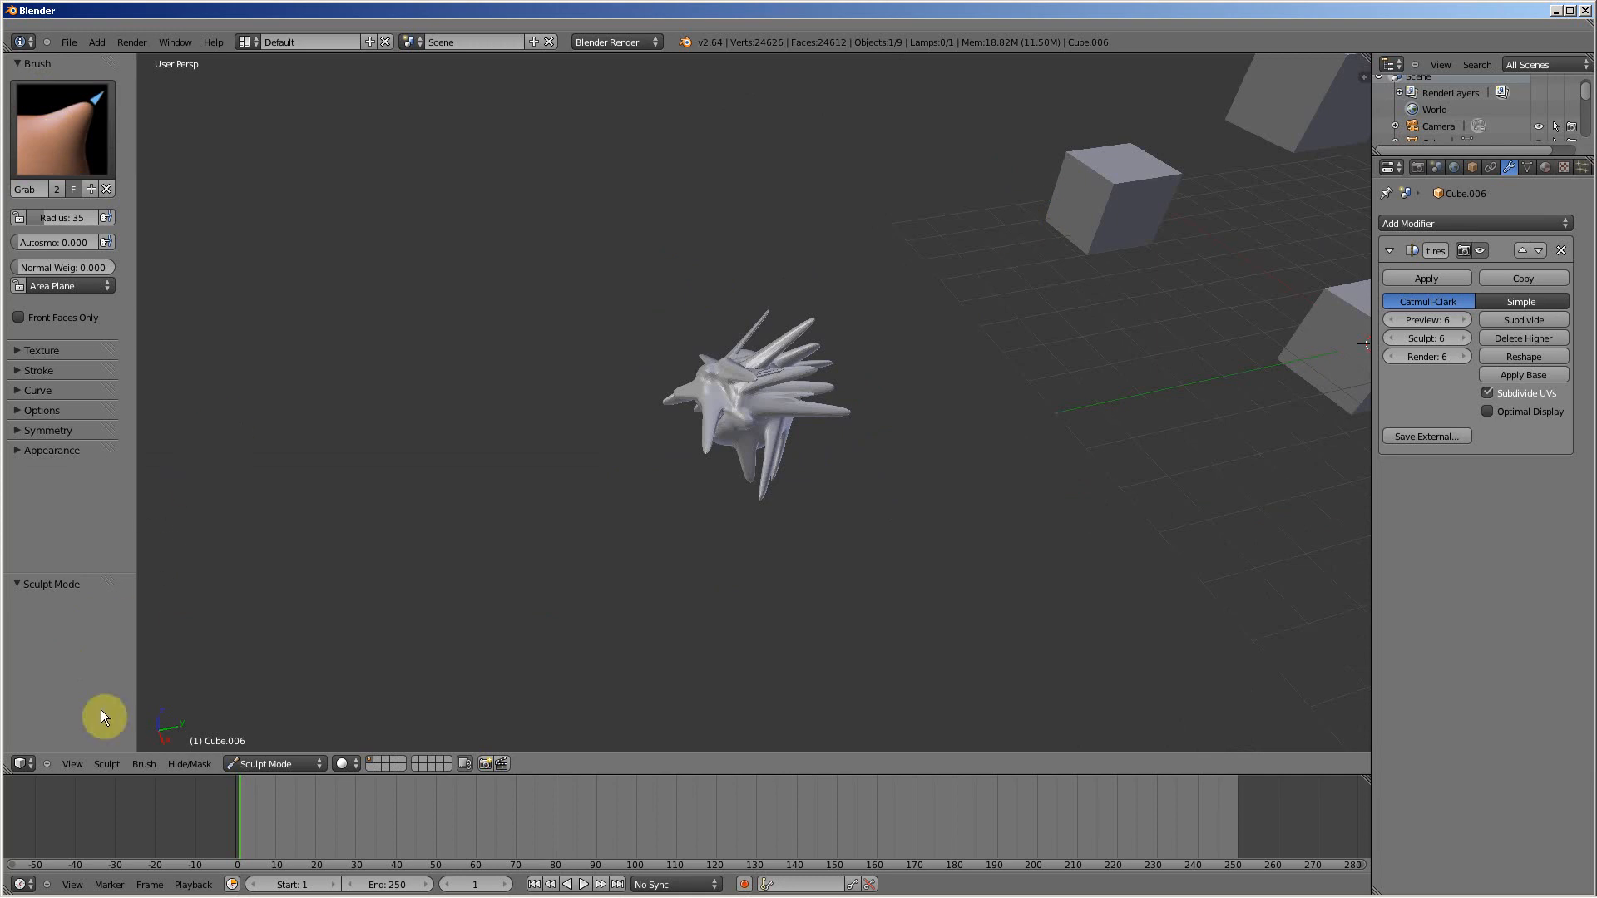
click(21, 764)
Step: Make two small Grab pulls on the front and underside of the spiky object and return it to Object Mode
mouse_move(696, 363)
mouse_down()
mouse_move(689, 346)
mouse_move(748, 374)
mouse_move(678, 374)
mouse_up()
drag(747, 431, 754, 449)
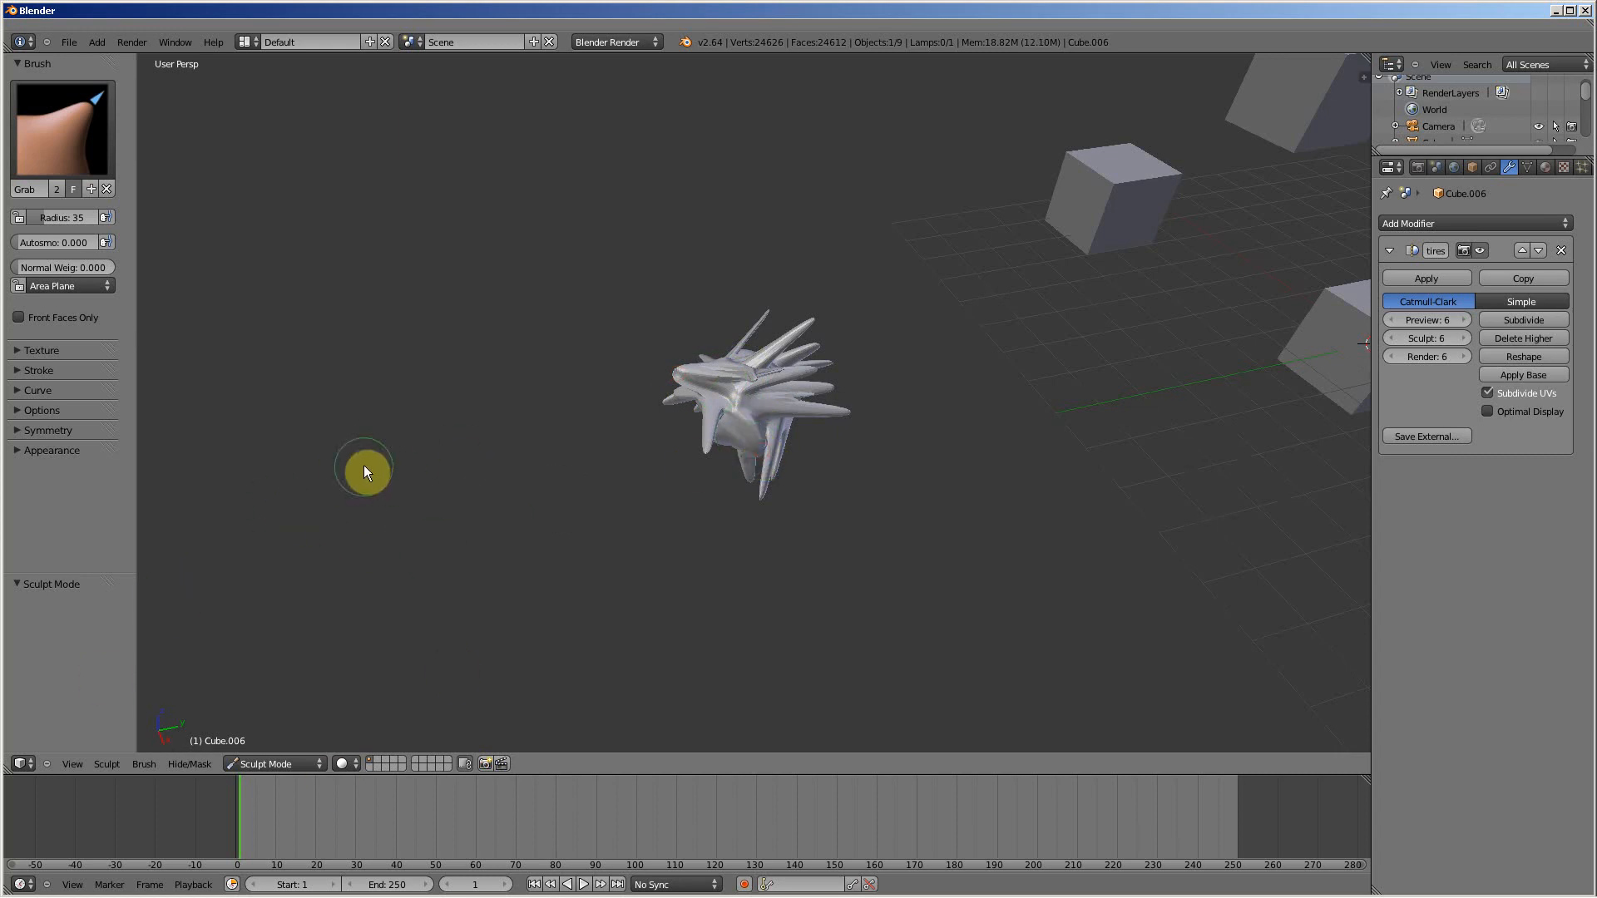
click(268, 764)
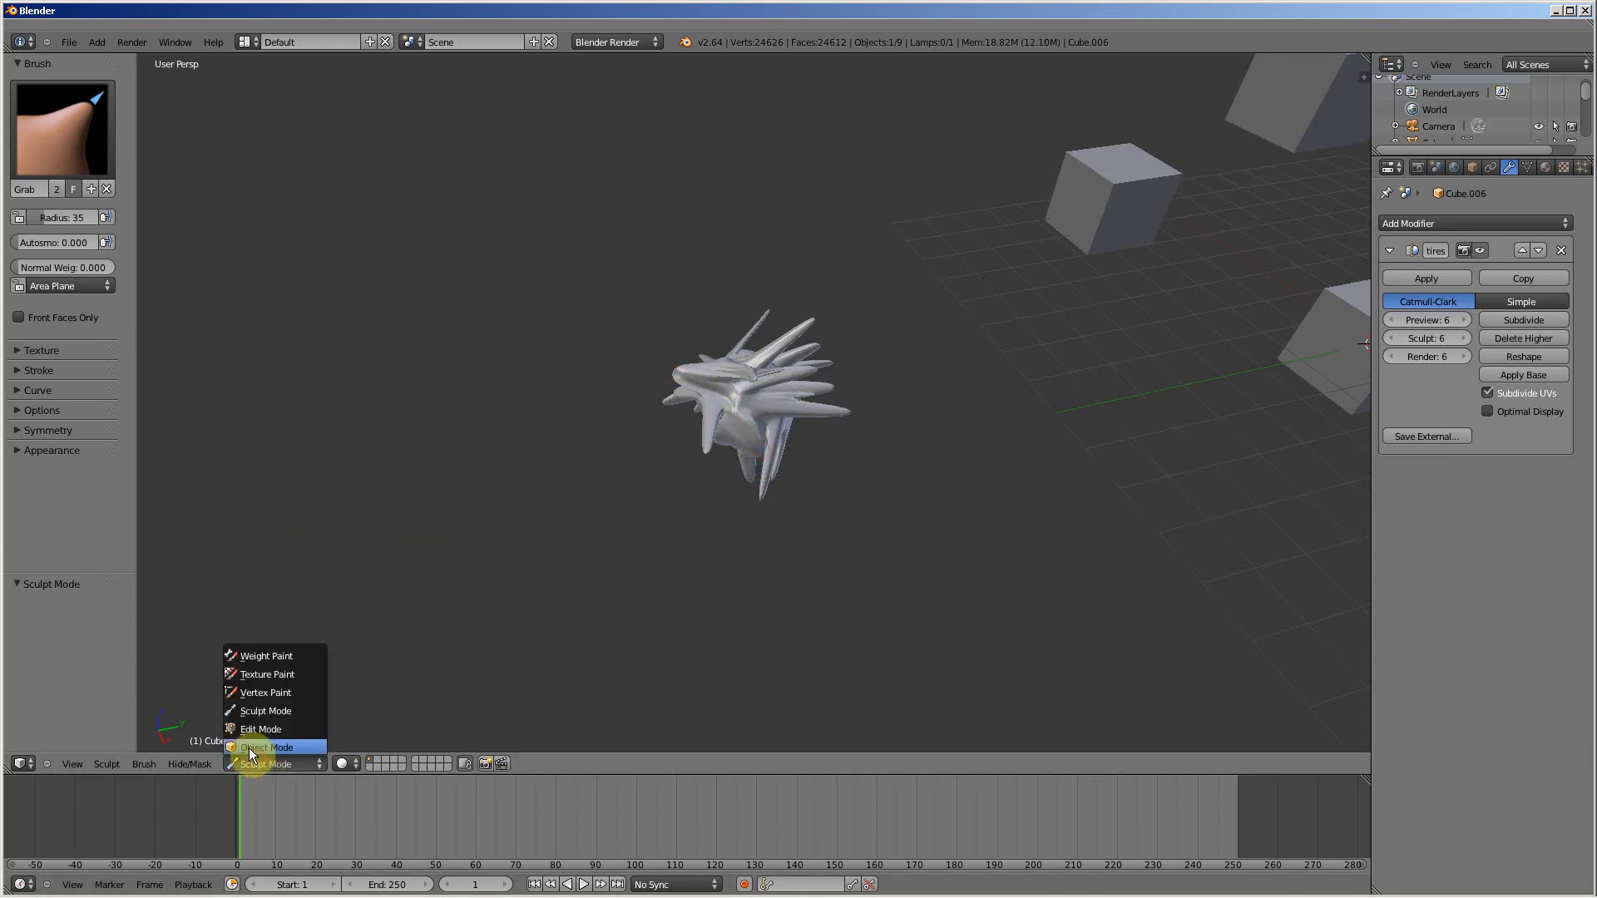
click(275, 745)
Step: Move one of the plain cubes next to the spiky object, by about 5.5 in X, -5.2 in Y and 1.2 in Z
scroll(328, 482, down, 4)
middle_drag(1160, 293, 1030, 279)
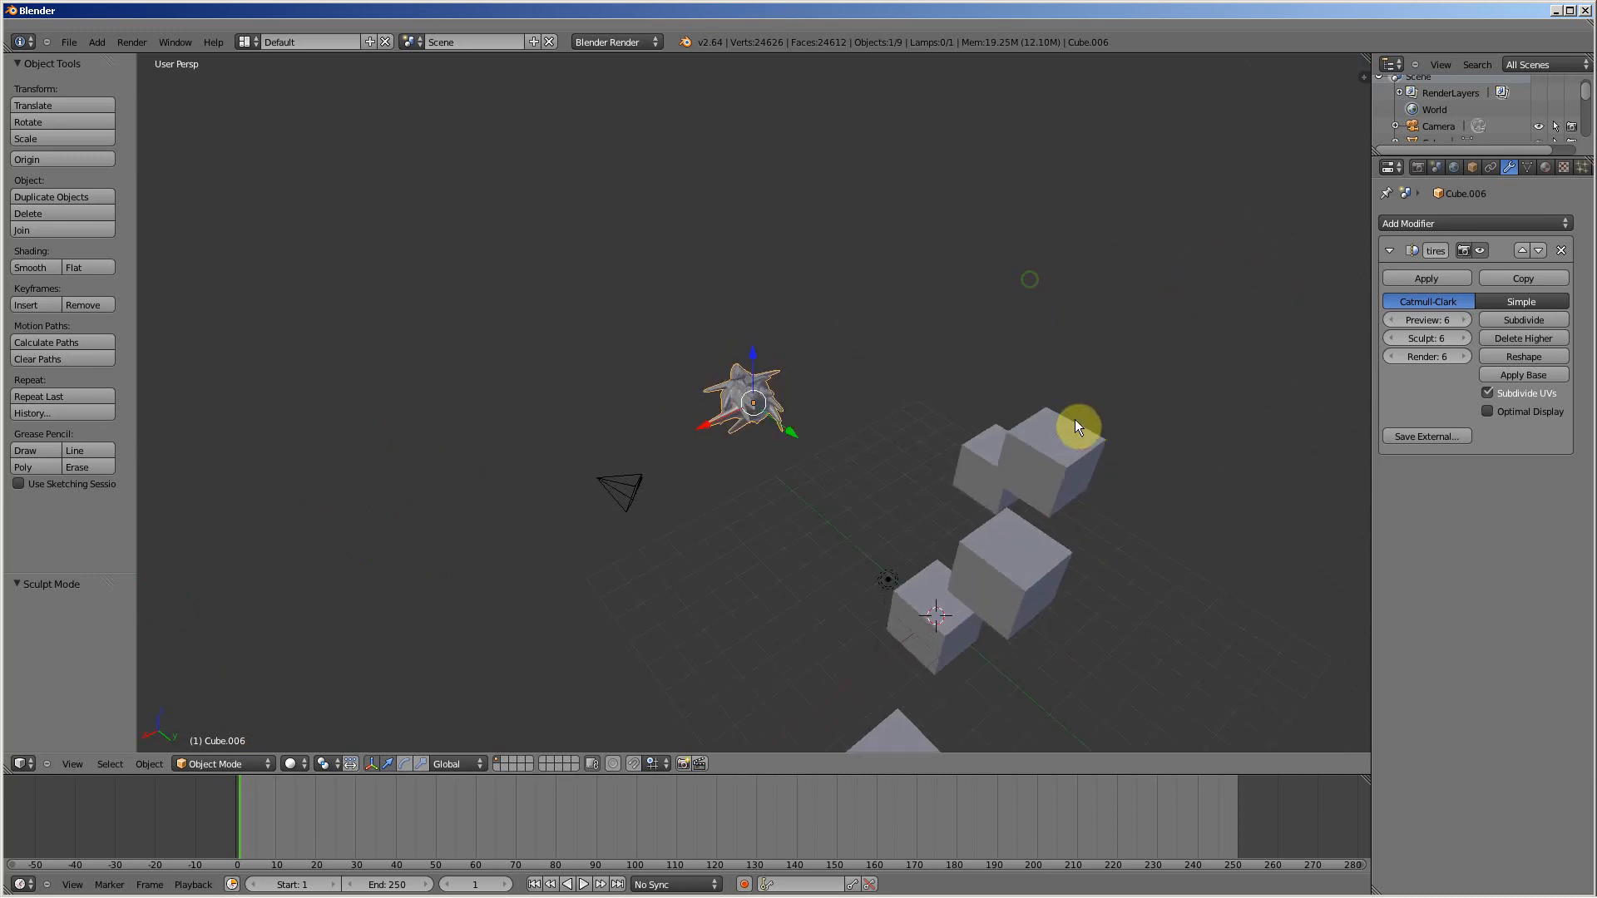
mouse_move(1075, 420)
right_down()
mouse_move(1060, 433)
mouse_move(947, 387)
mouse_move(830, 389)
right_up()
scroll(837, 378, down, 6)
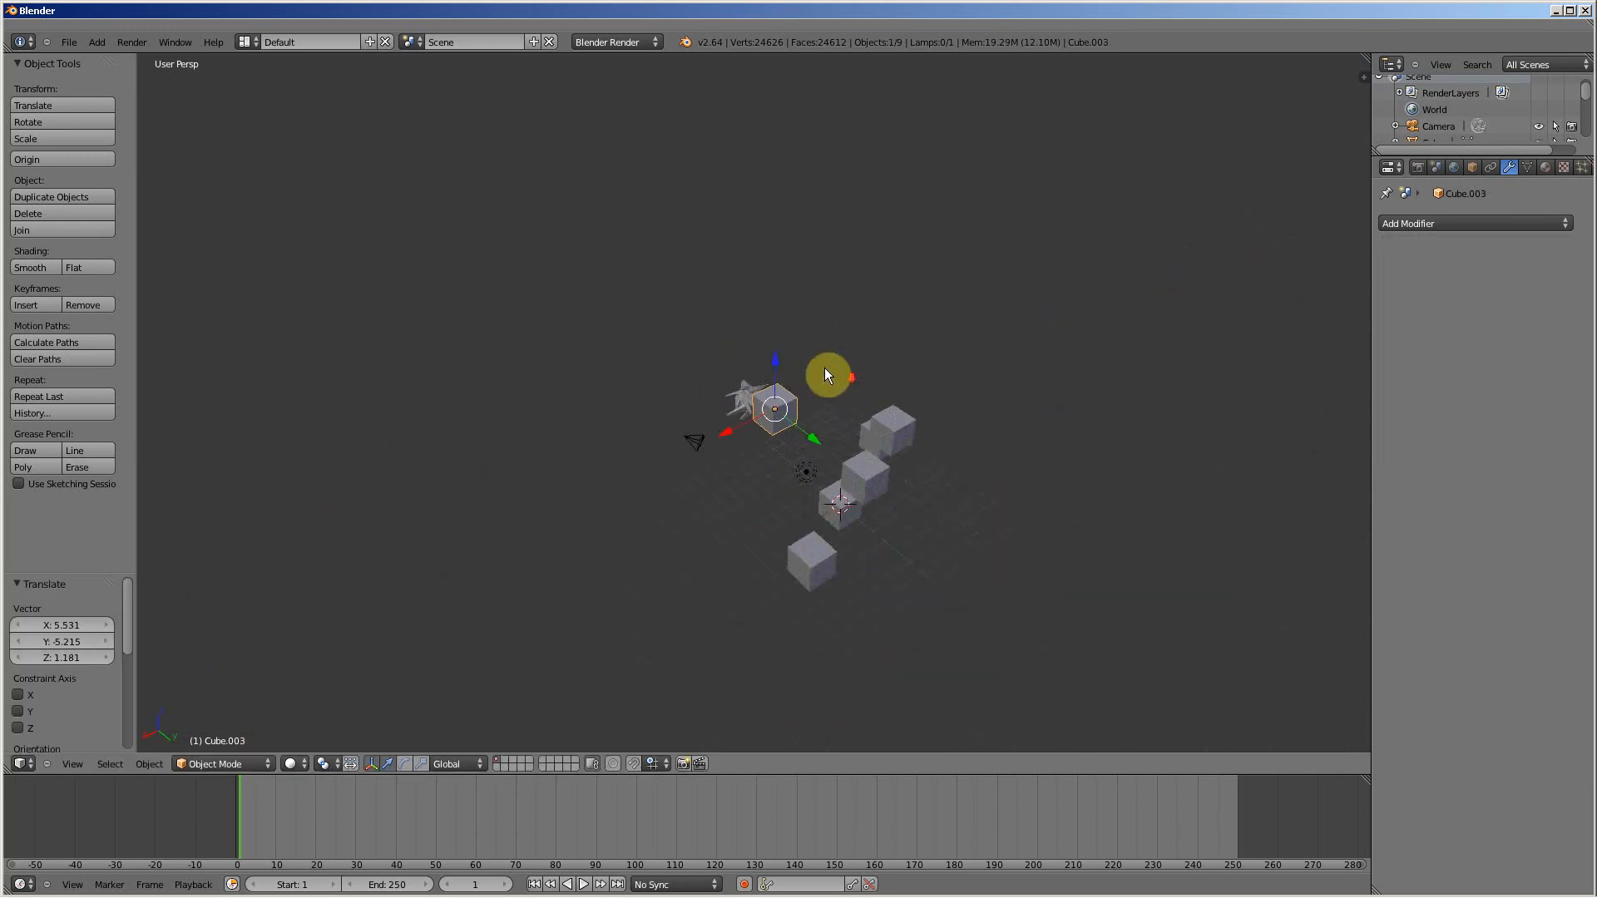
Step: Box-select all objects in the scene, including the camera and lamp, and clear the selection
middle_drag(946, 446, 891, 429)
scroll(765, 429, up, 4)
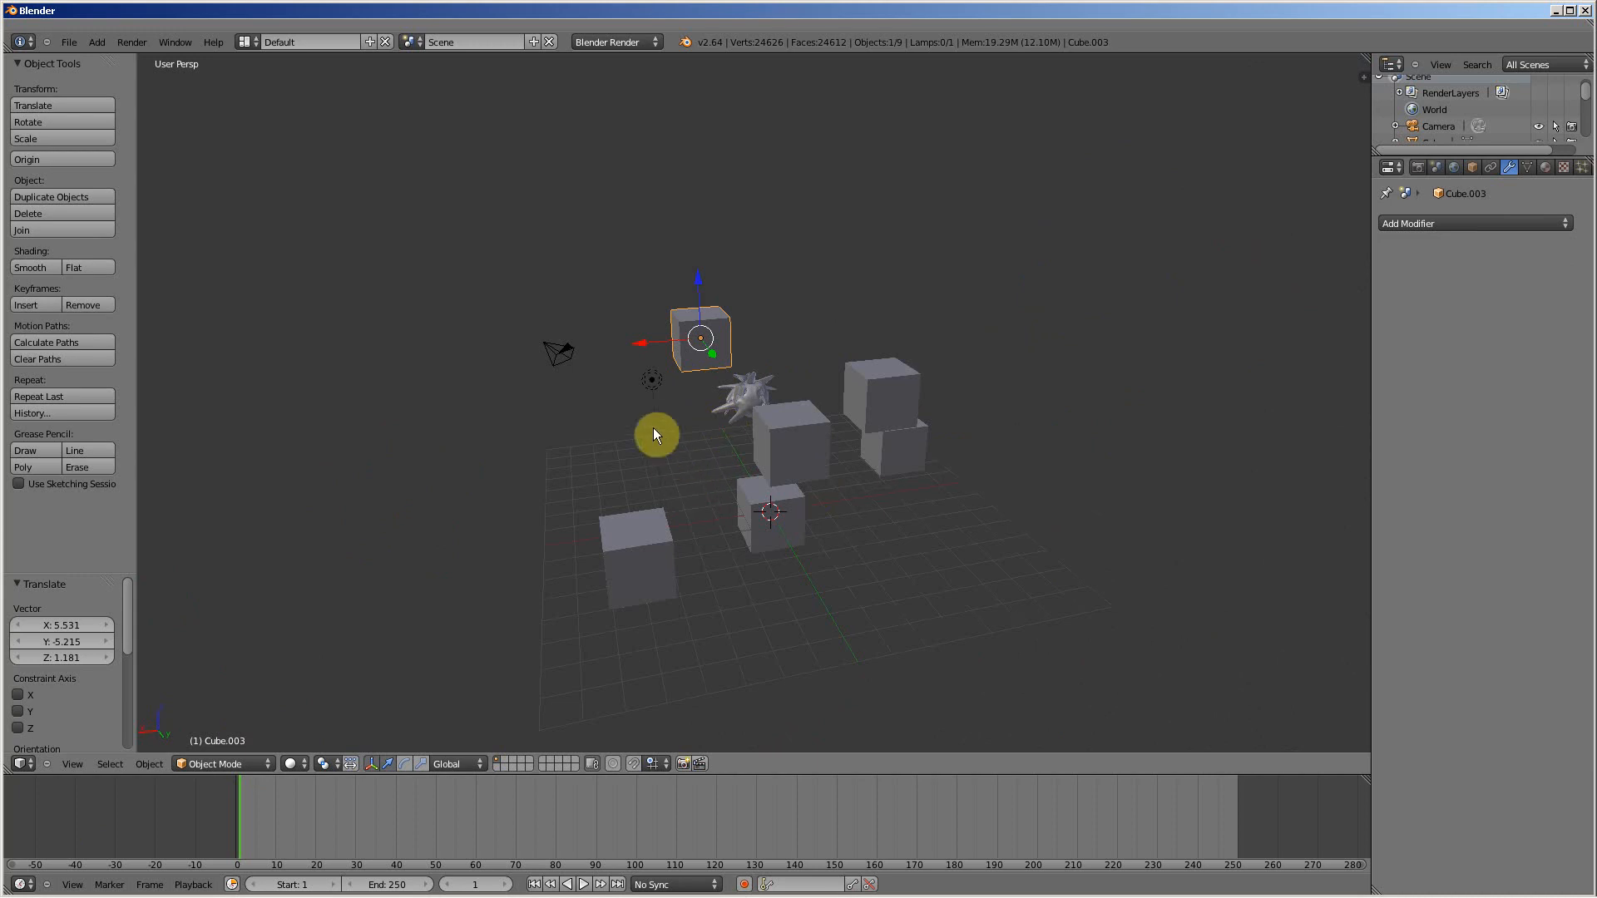
key(b)
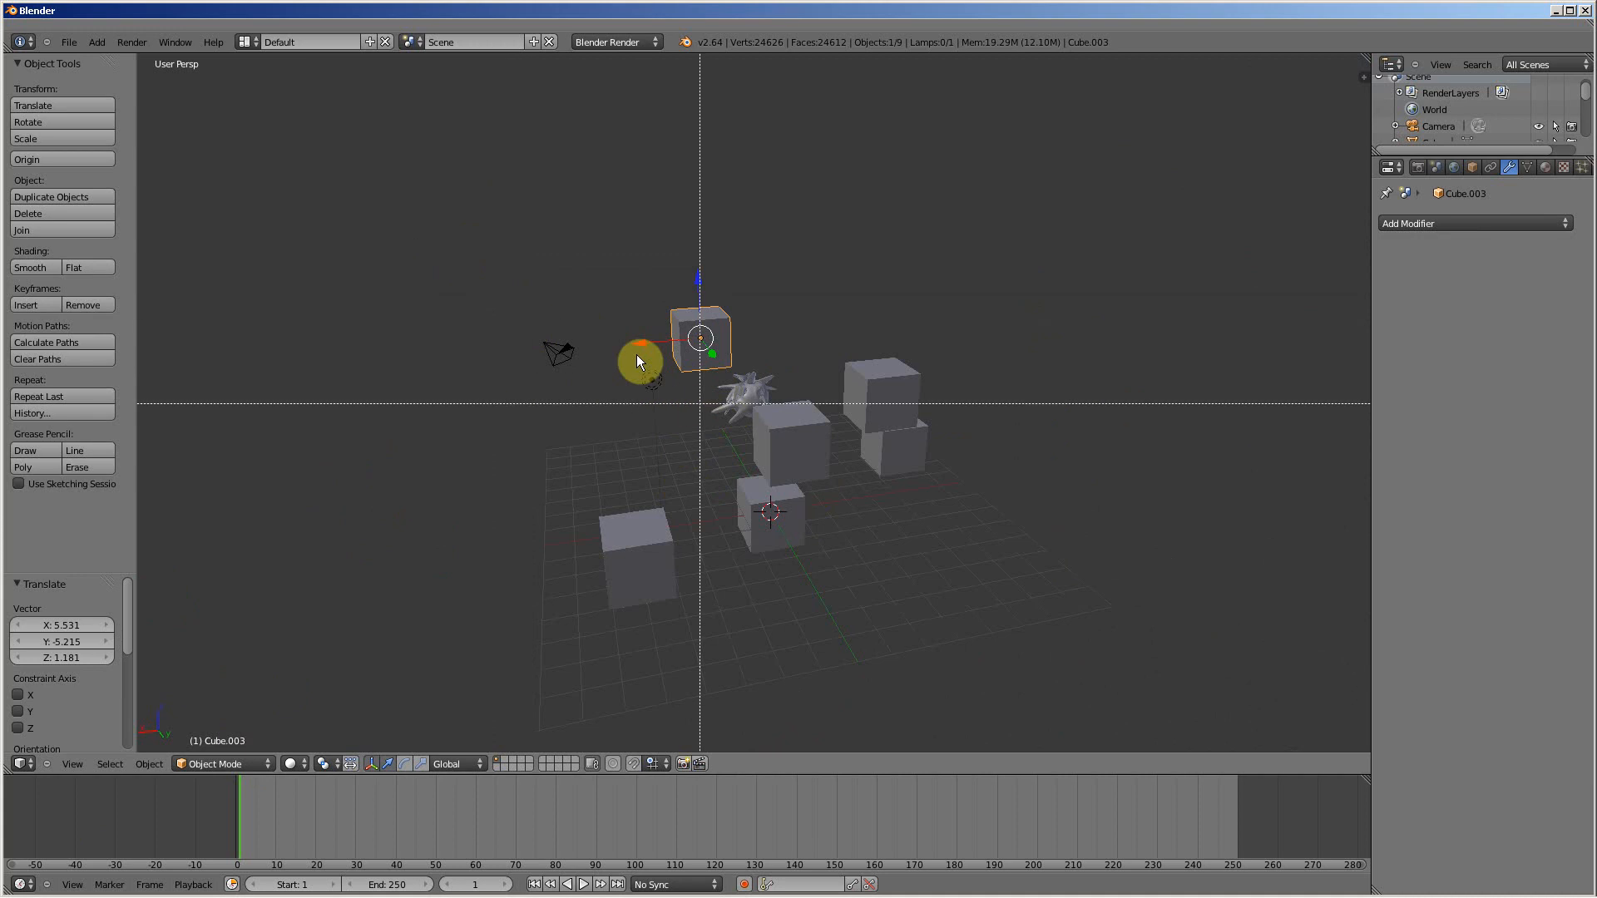
drag(482, 214, 1029, 640)
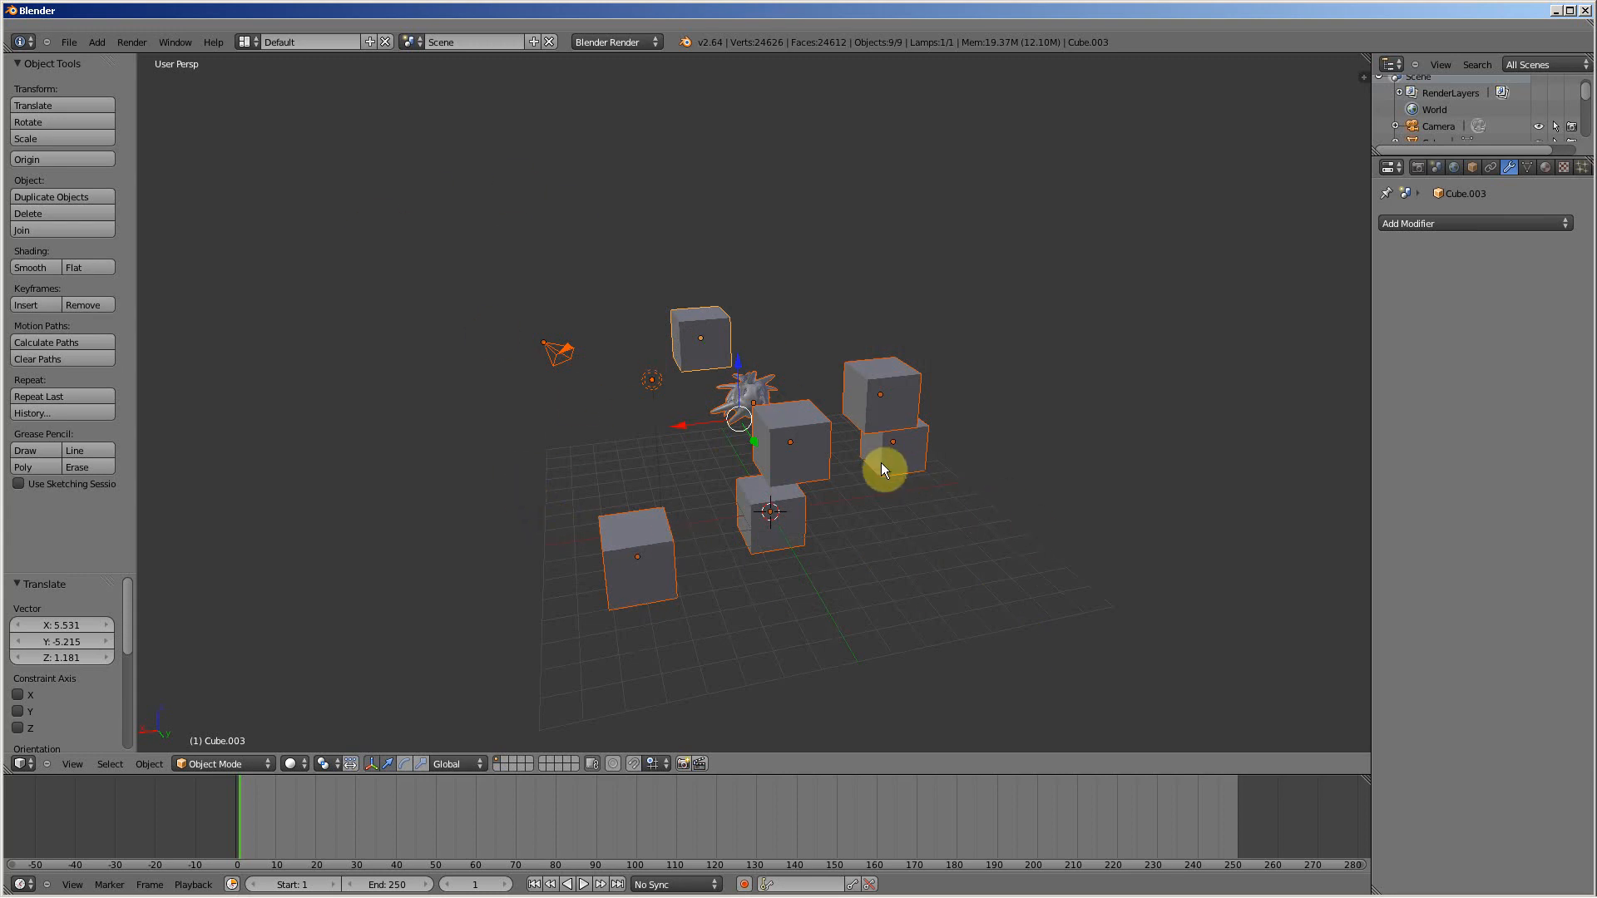
key(a)
Step: Change the 3D View area to the Node Editor and enable Use Nodes for the compositing node tree
click(22, 764)
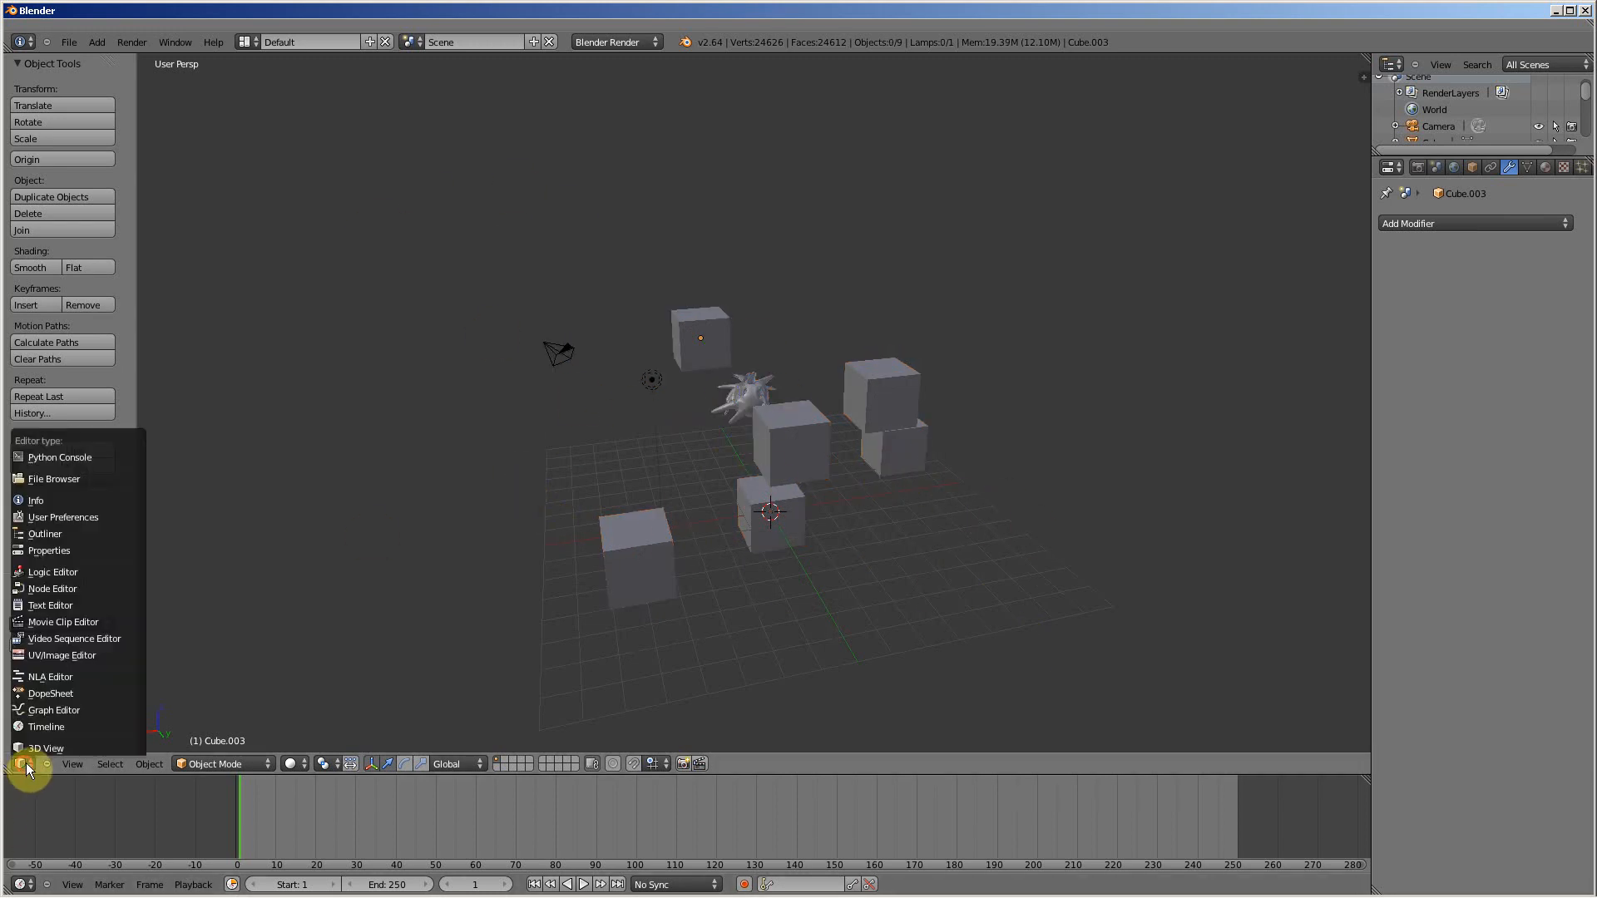
click(53, 588)
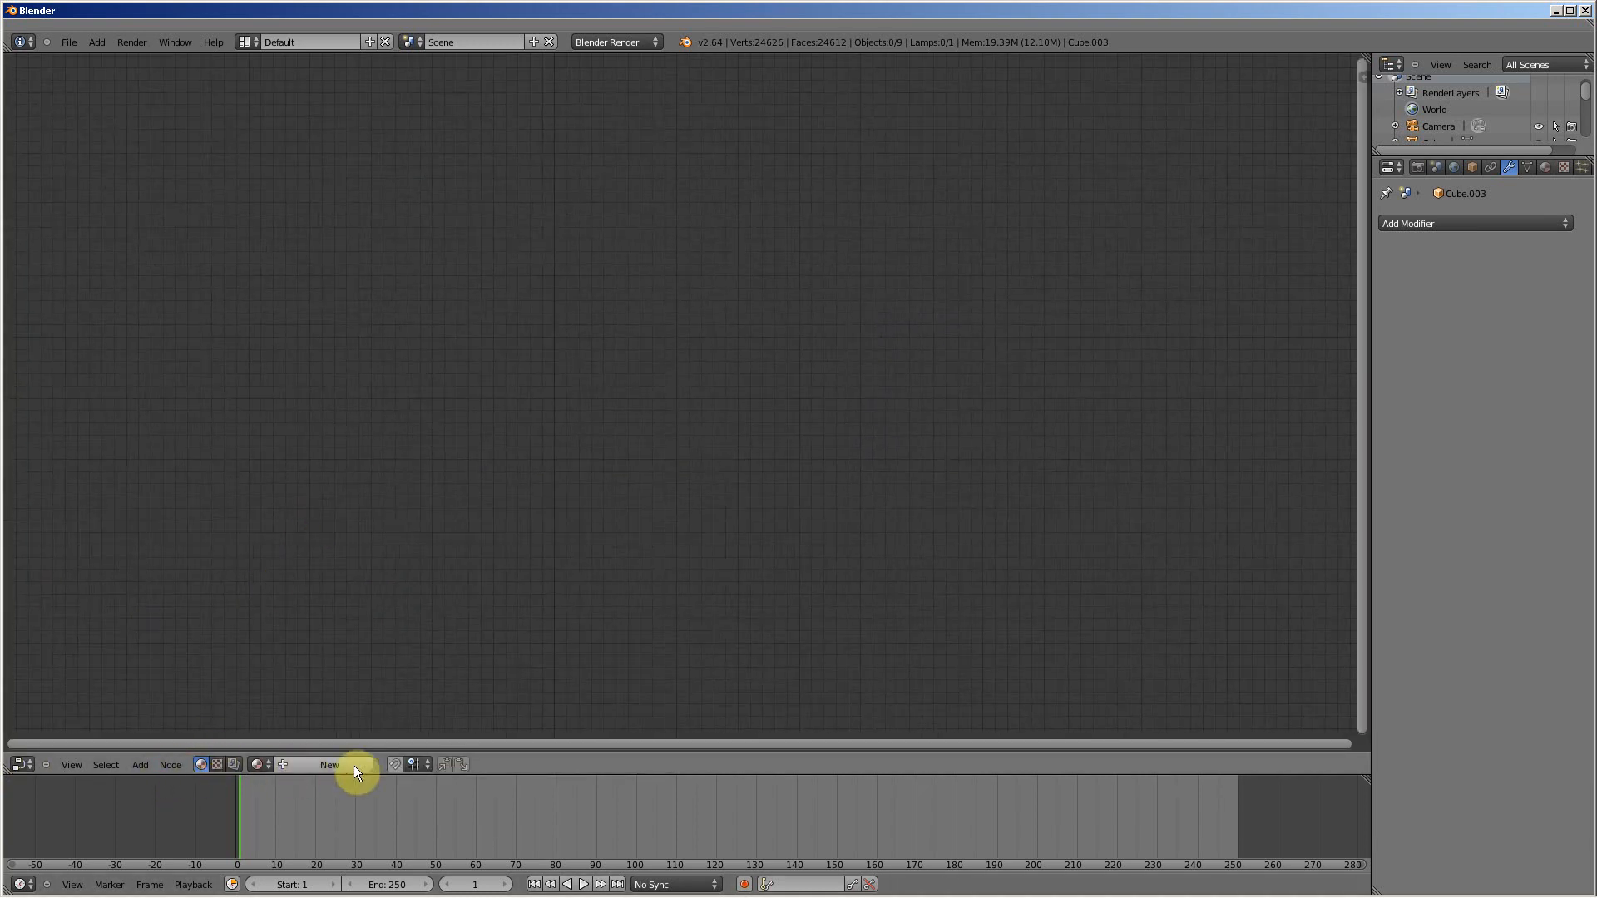
click(234, 764)
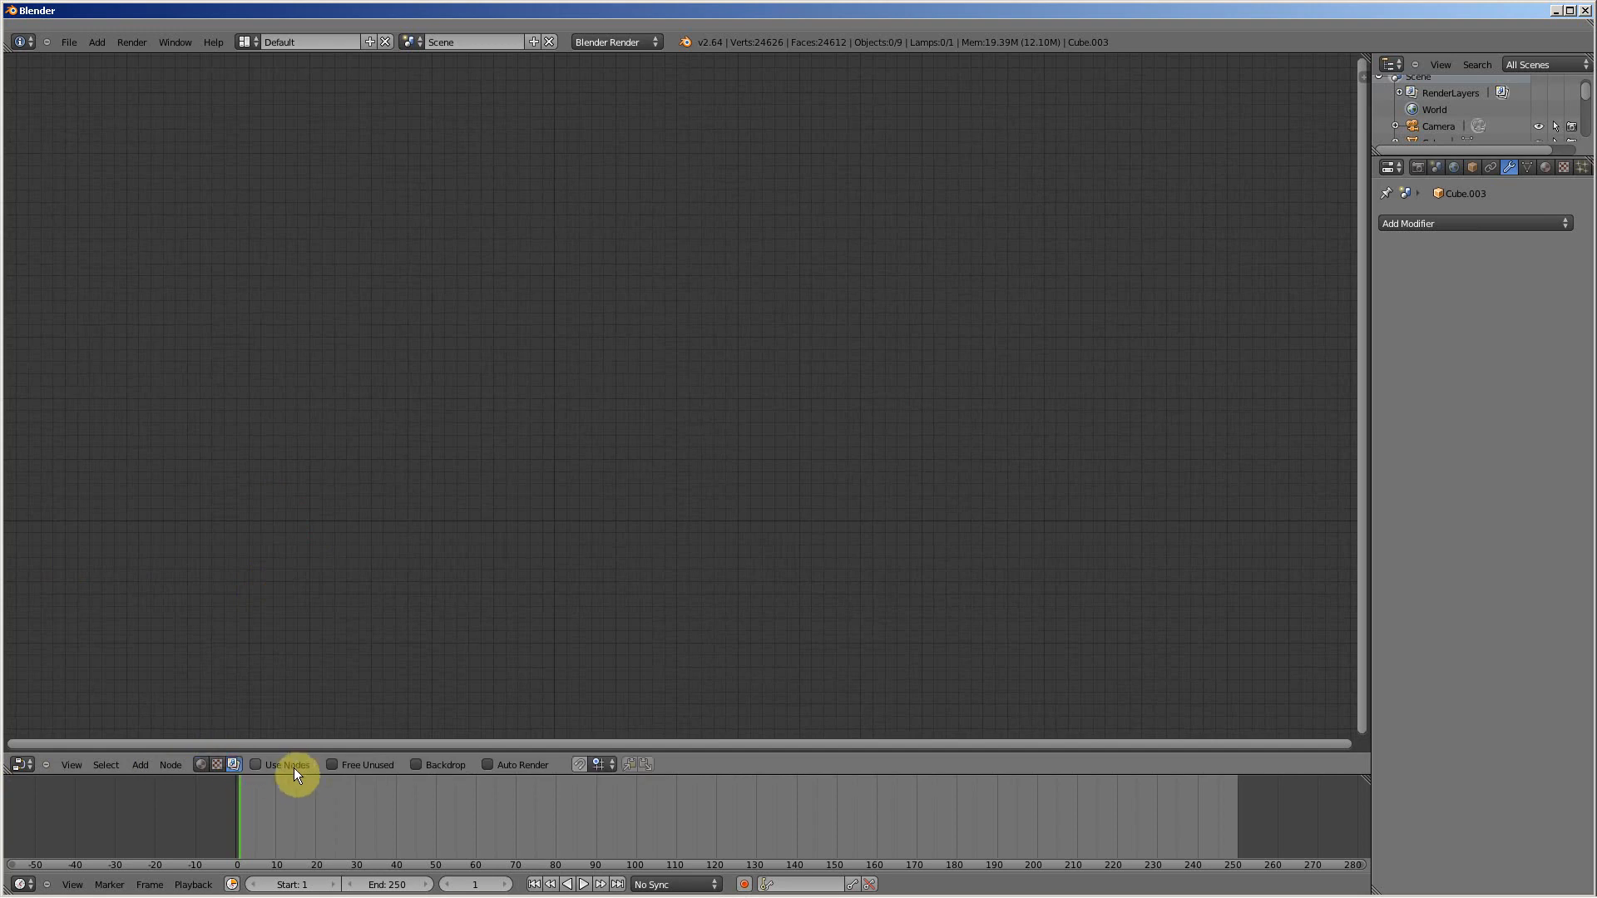
click(256, 766)
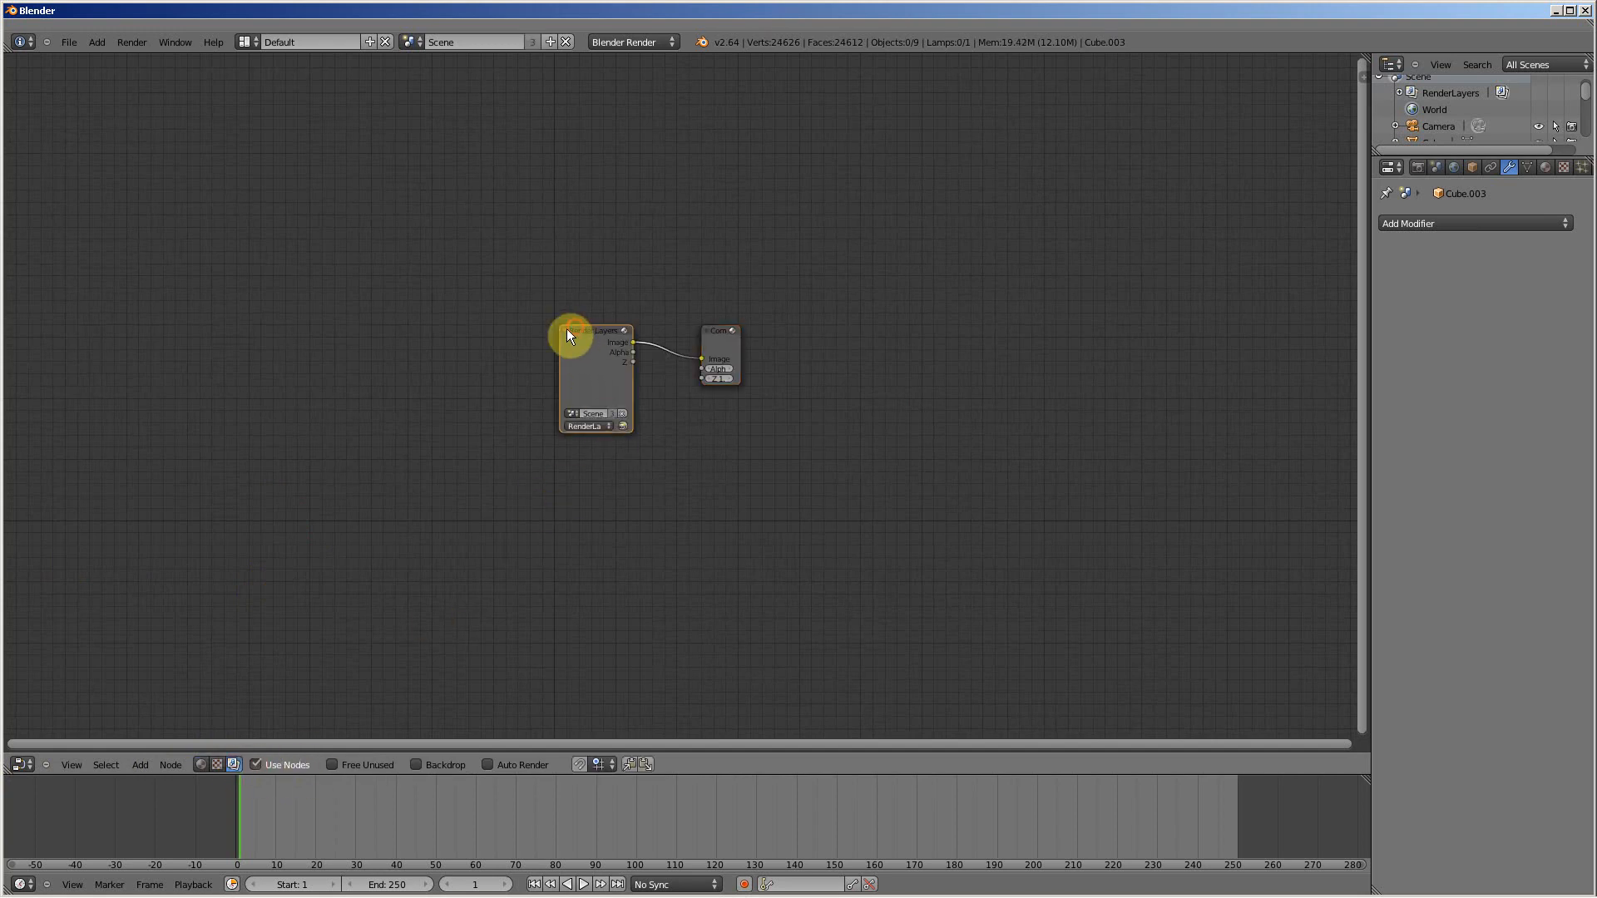
Step: Spread the Render Layers and Composite nodes far apart and remove the Image link between them
drag(572, 334, 348, 331)
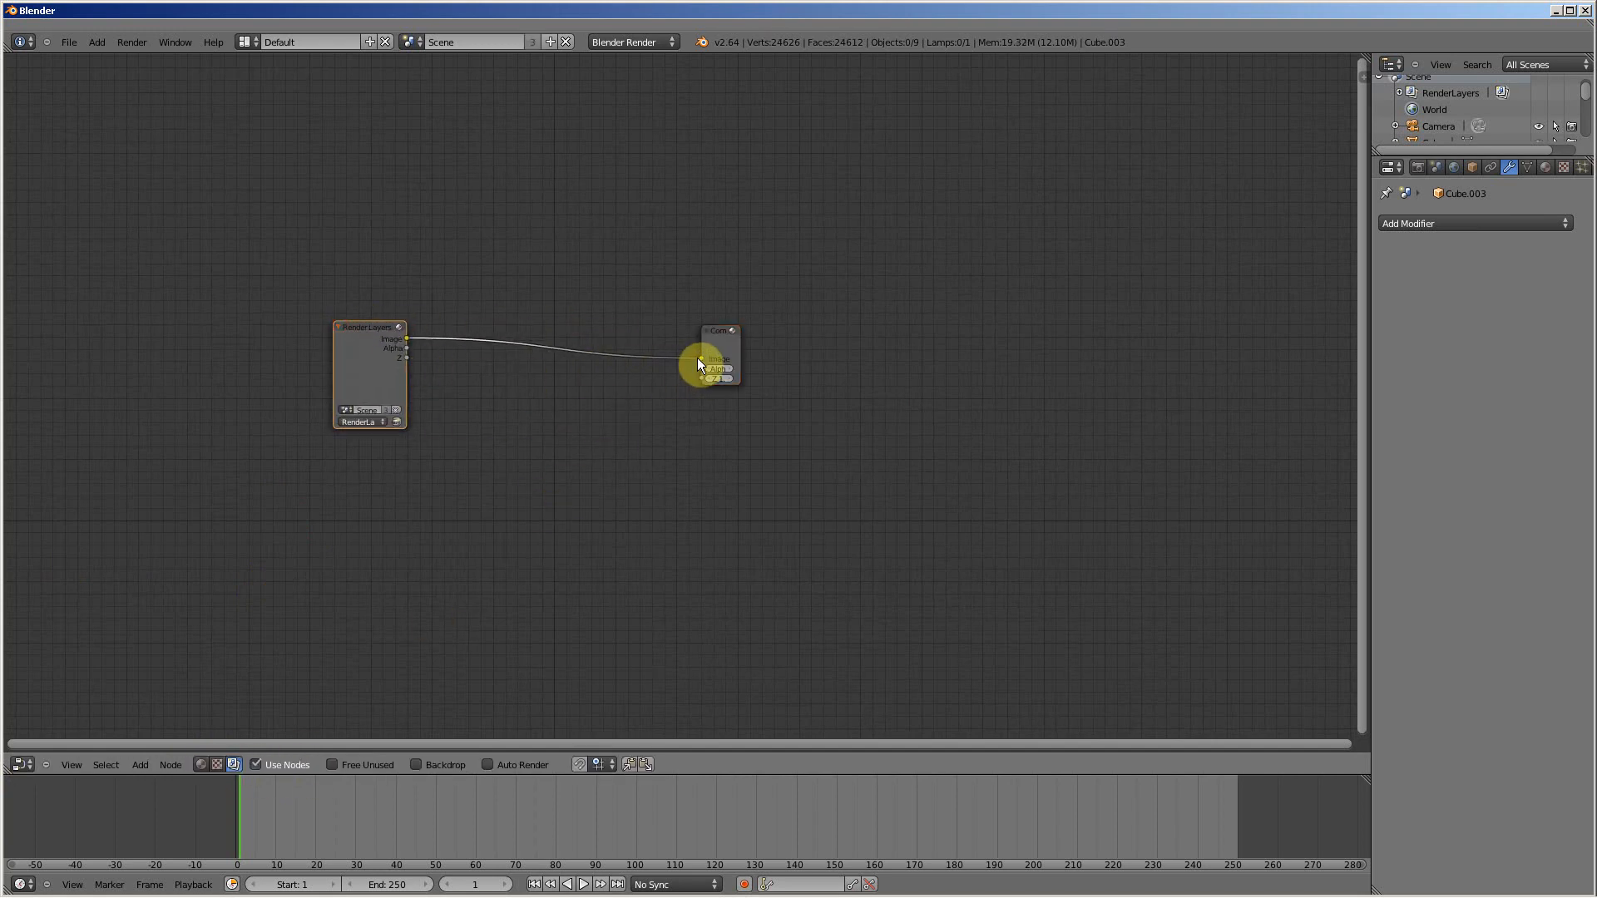
drag(697, 362, 602, 409)
drag(717, 333, 1029, 359)
Step: Add a Value input node and place it just beside the Render Layers node
key(shift+a)
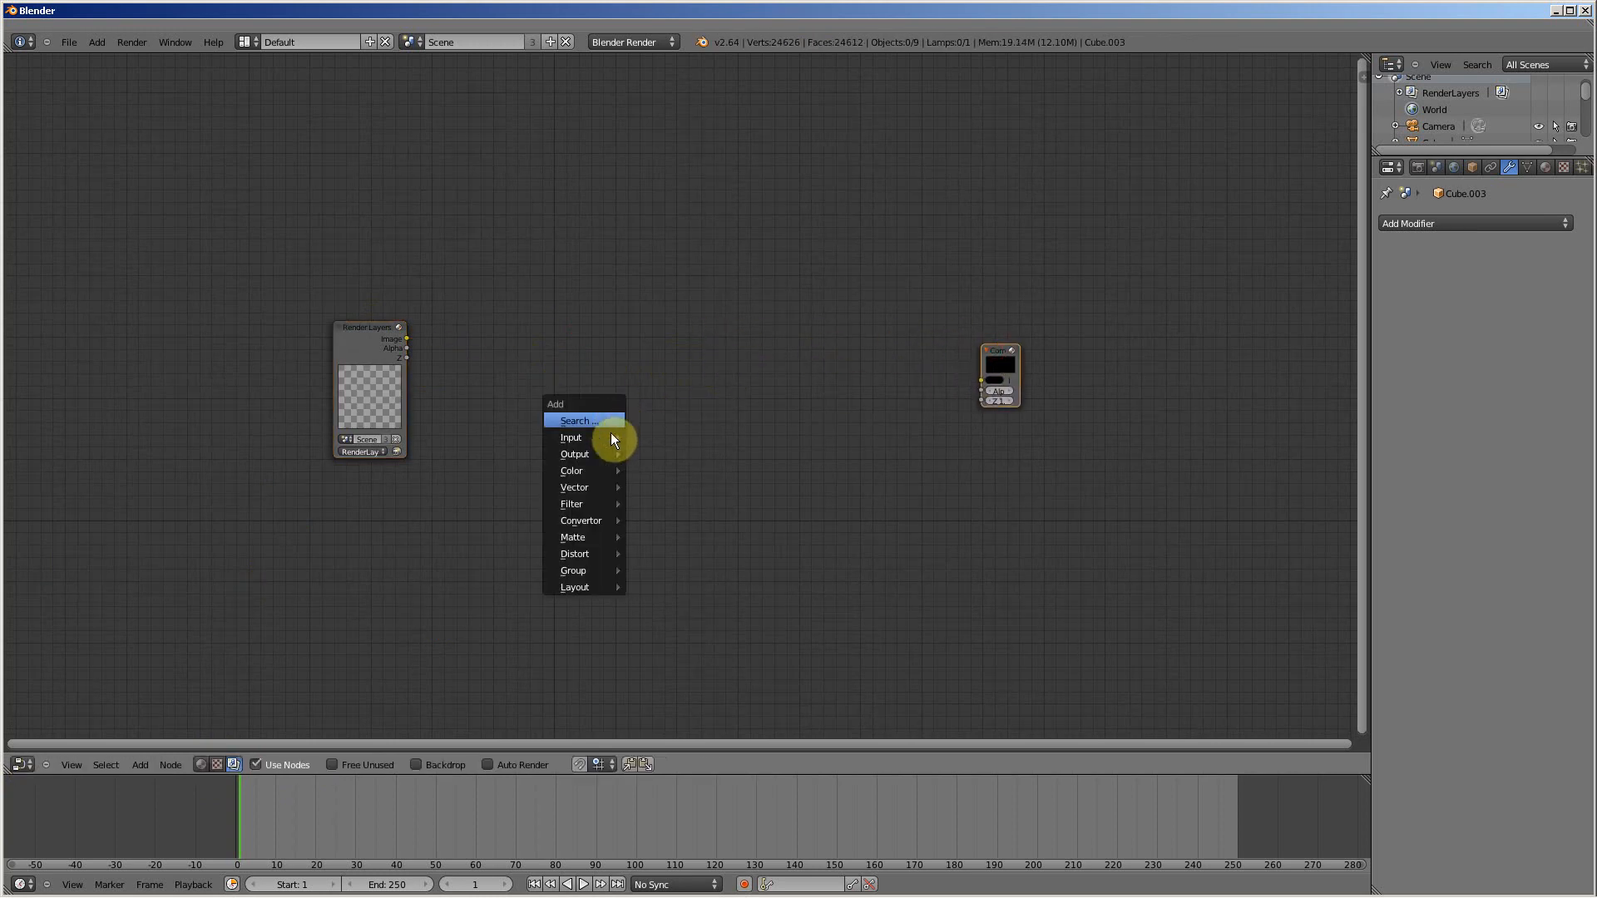
mouse_move(613, 440)
click(663, 487)
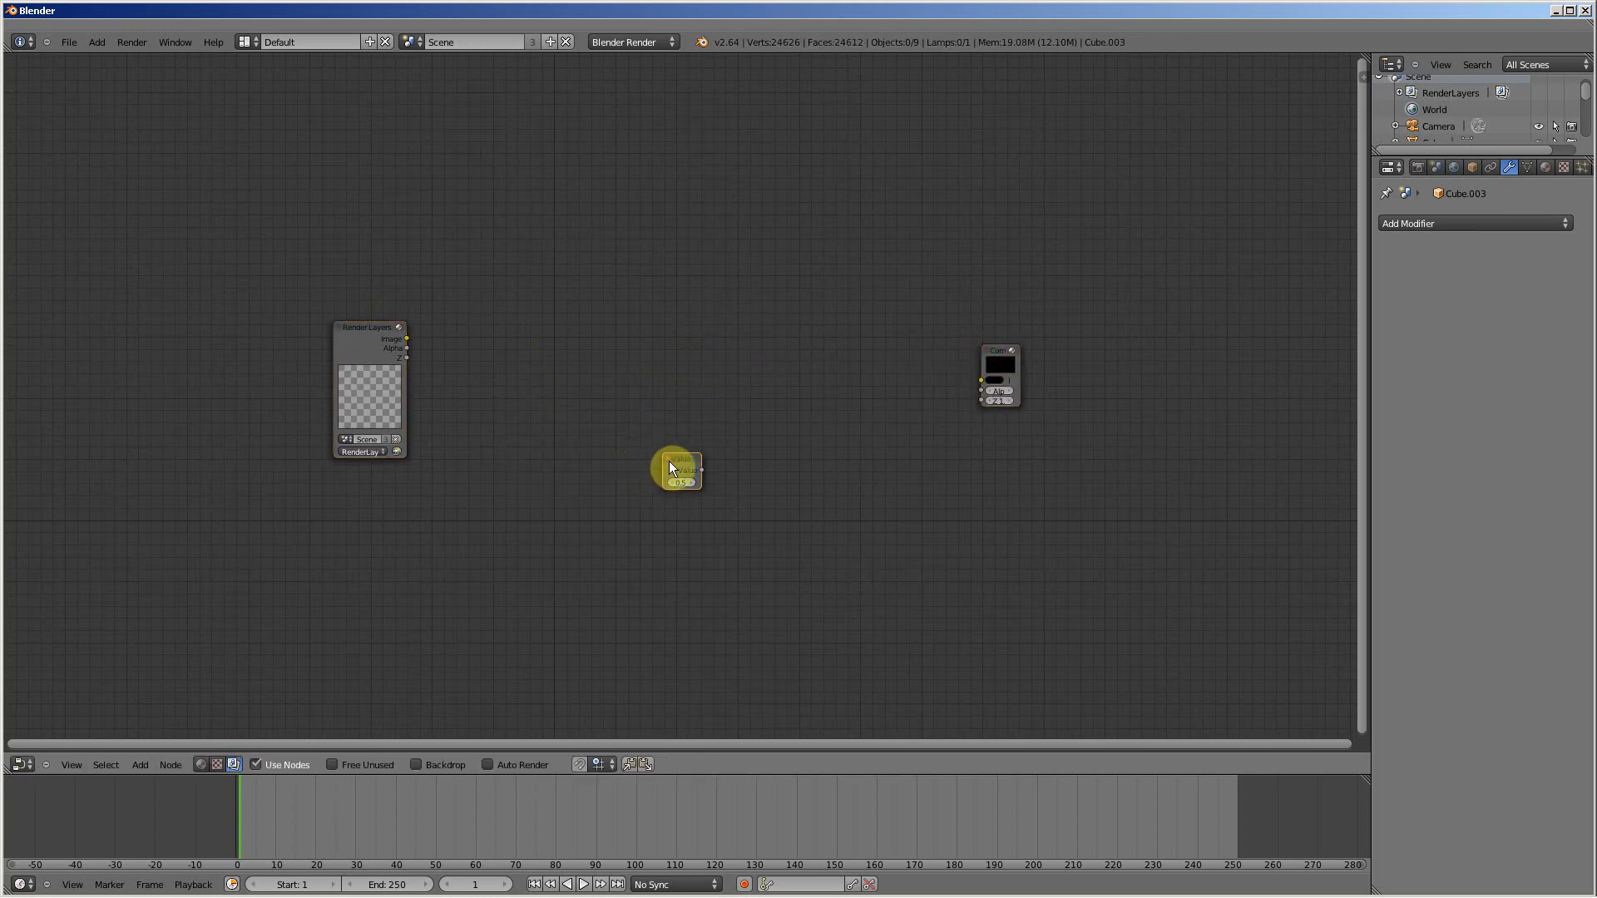
click(496, 358)
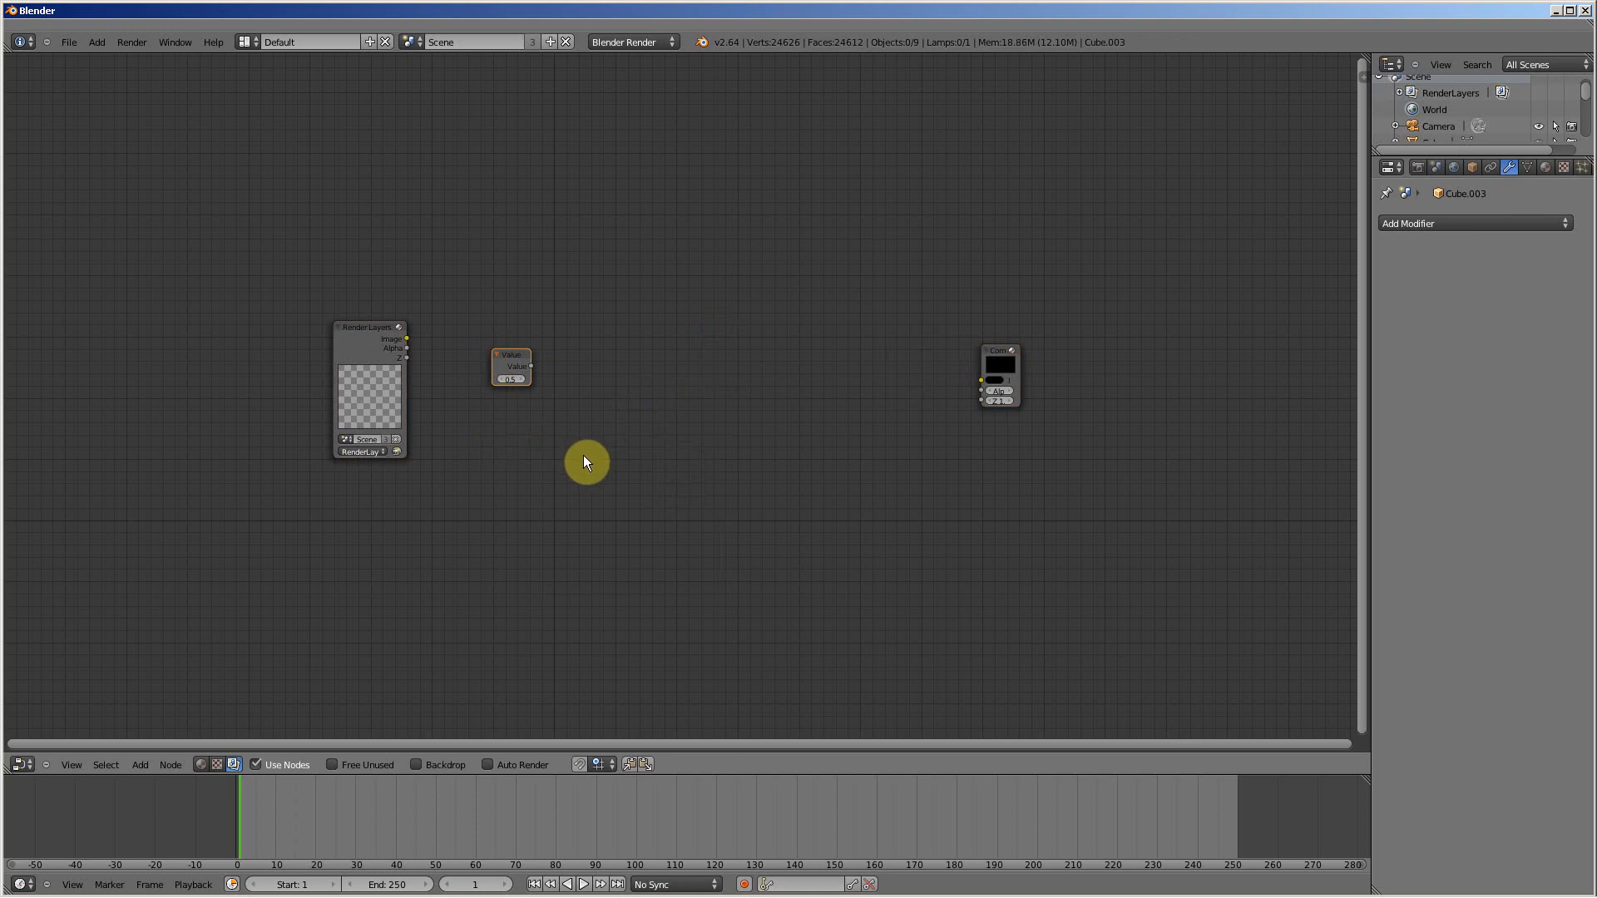
Step: Add a Vector Curves node and place it in the gap between the Value and Composite nodes
key(shift+a)
mouse_move(565, 506)
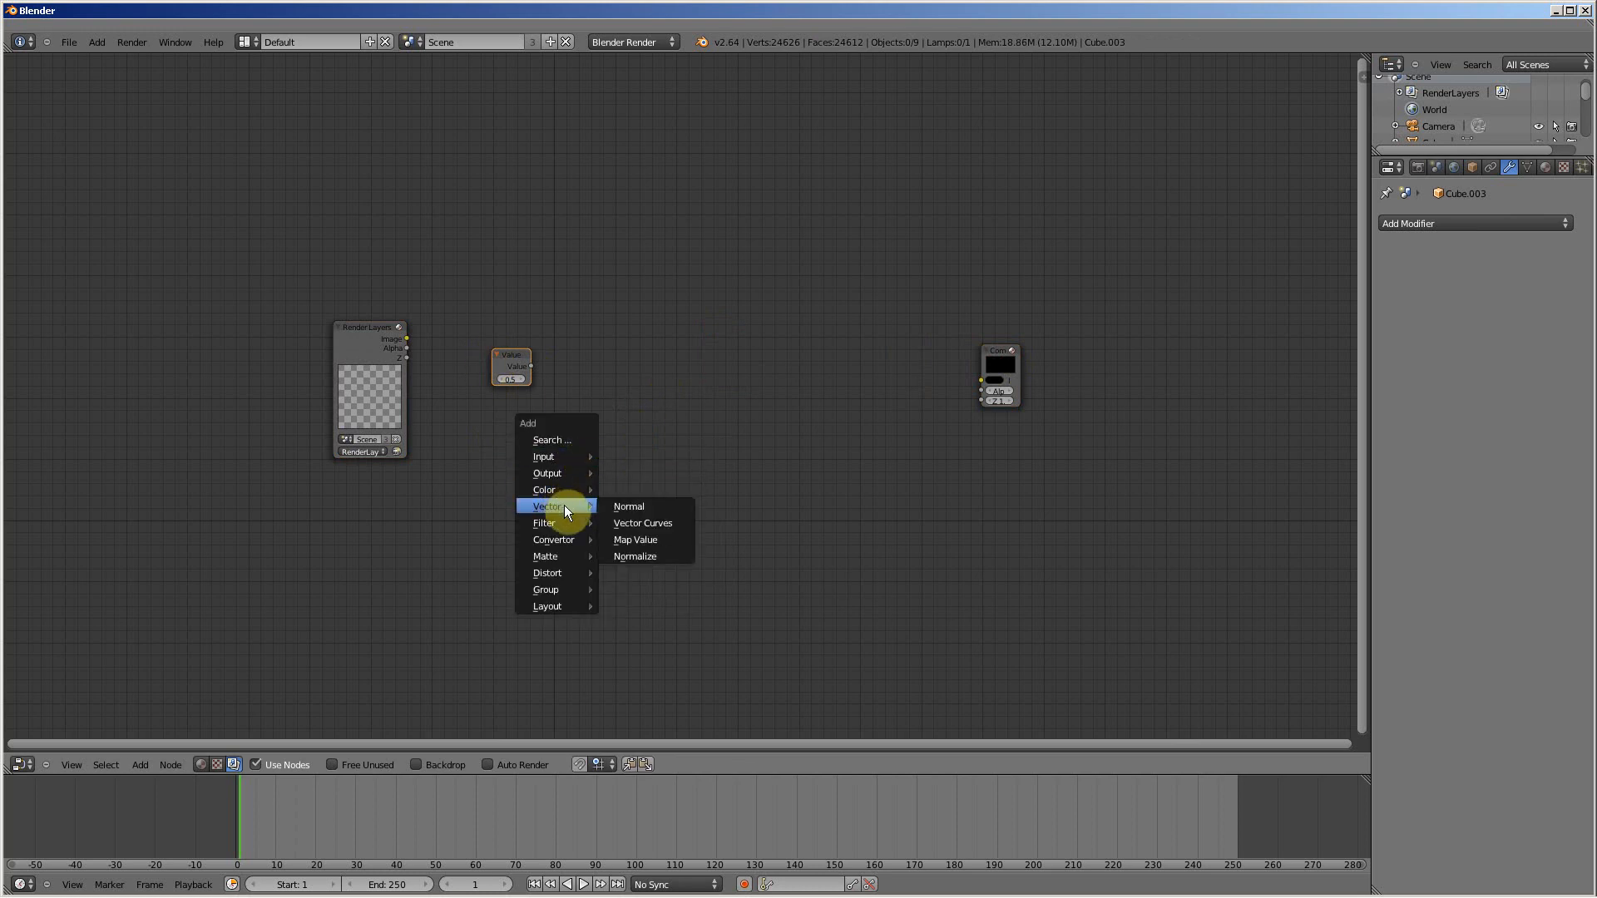
click(645, 522)
click(662, 291)
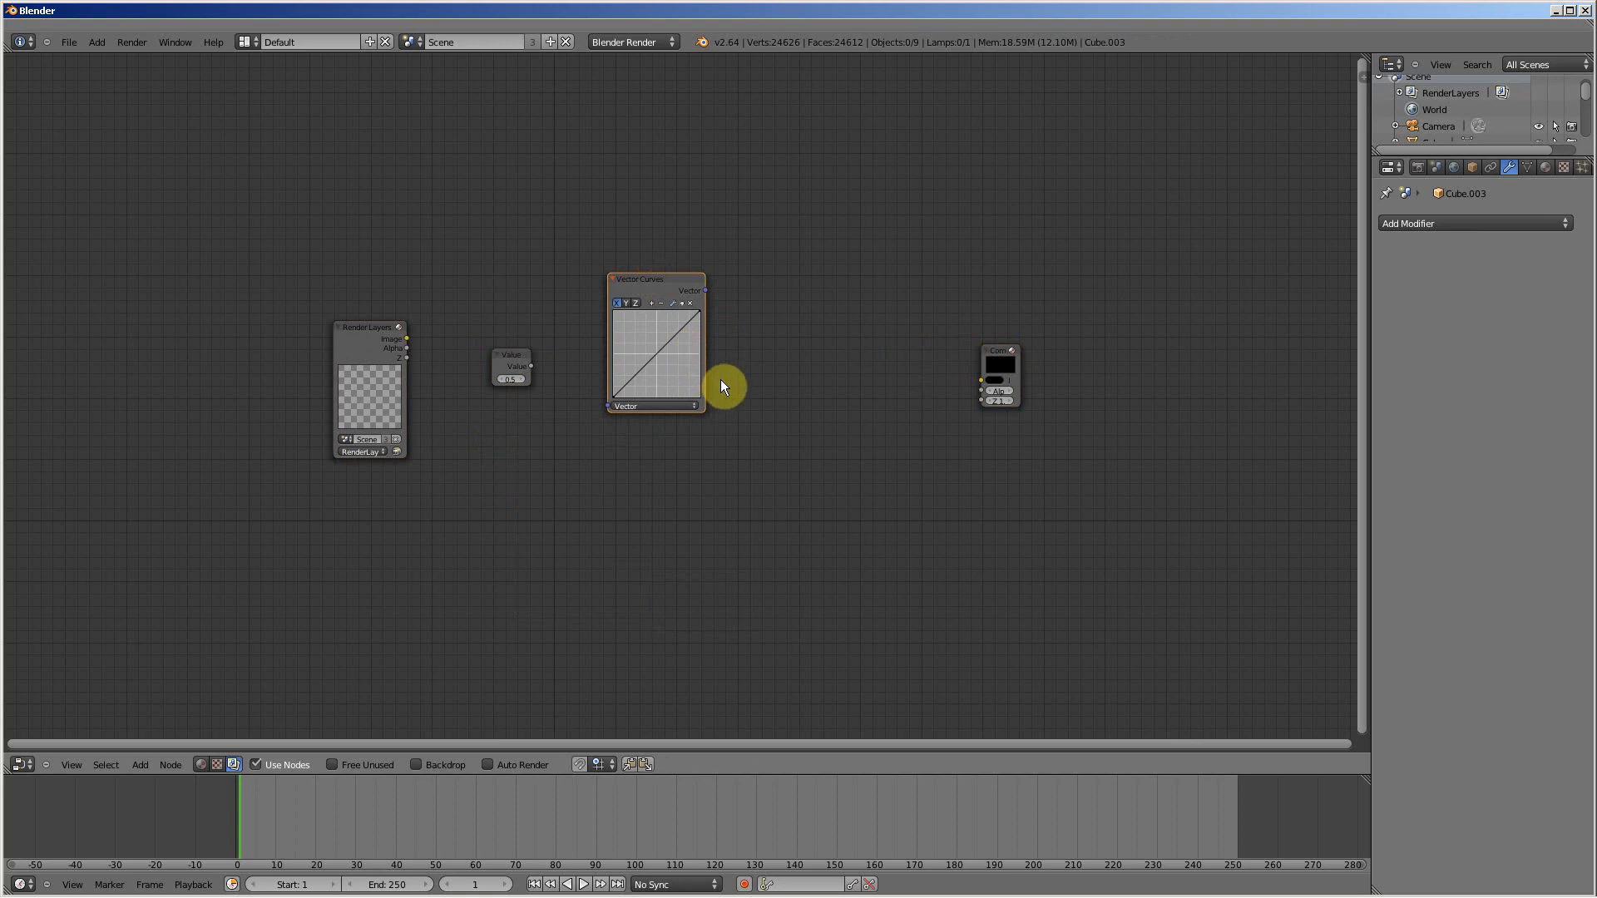
Step: Add a second Value input node and place it between the Vector Curves and Composite nodes
key(shift+a)
mouse_move(709, 332)
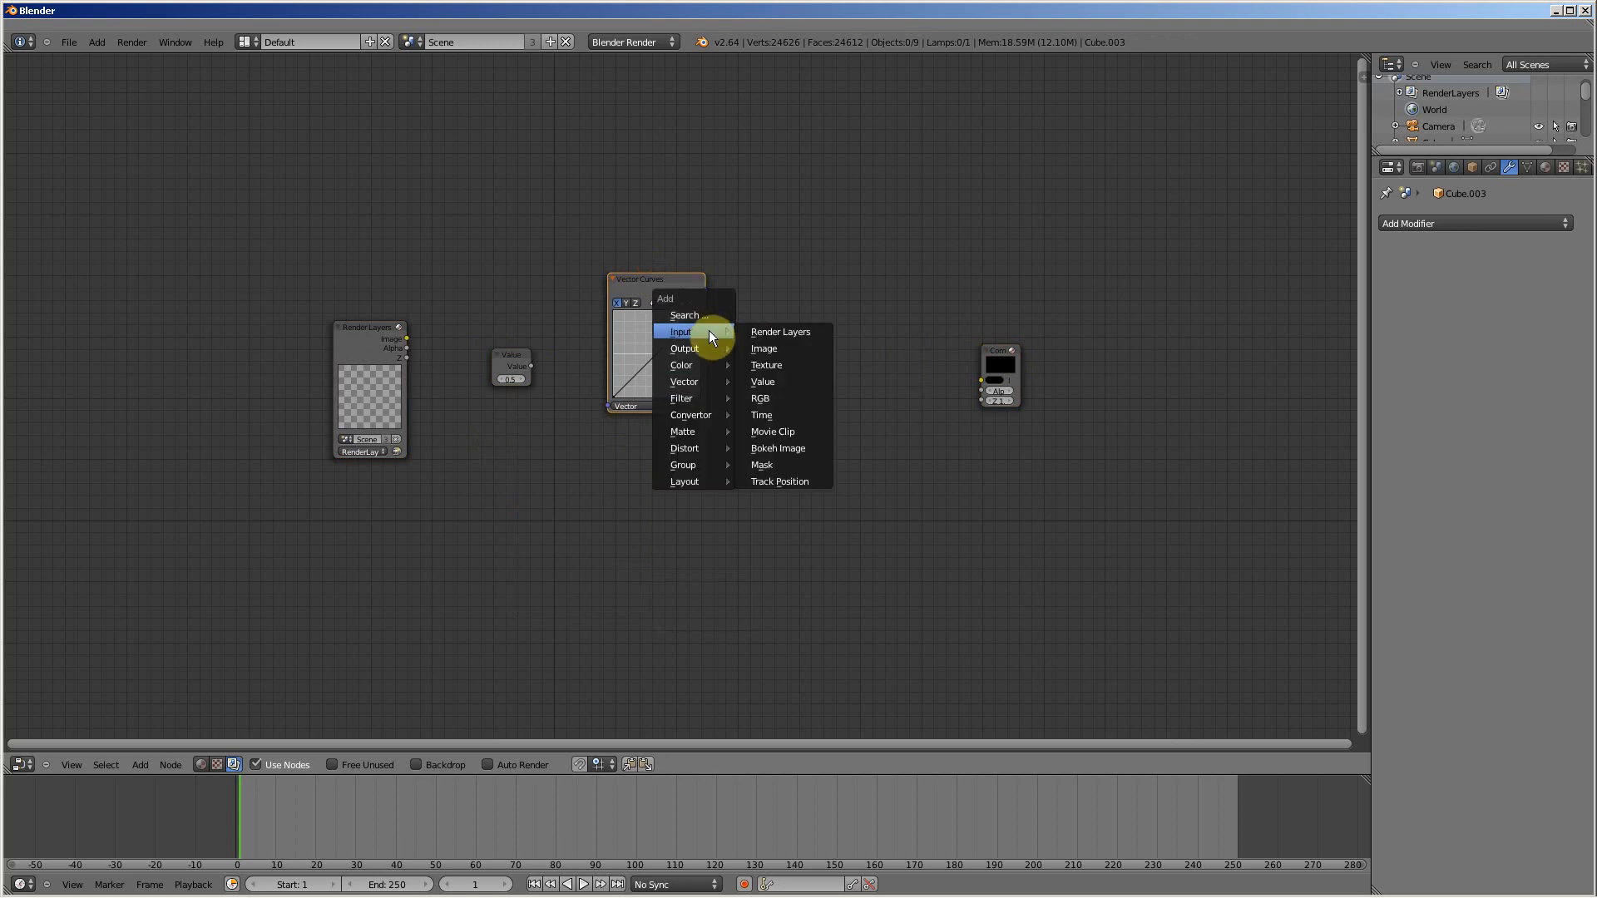
click(772, 381)
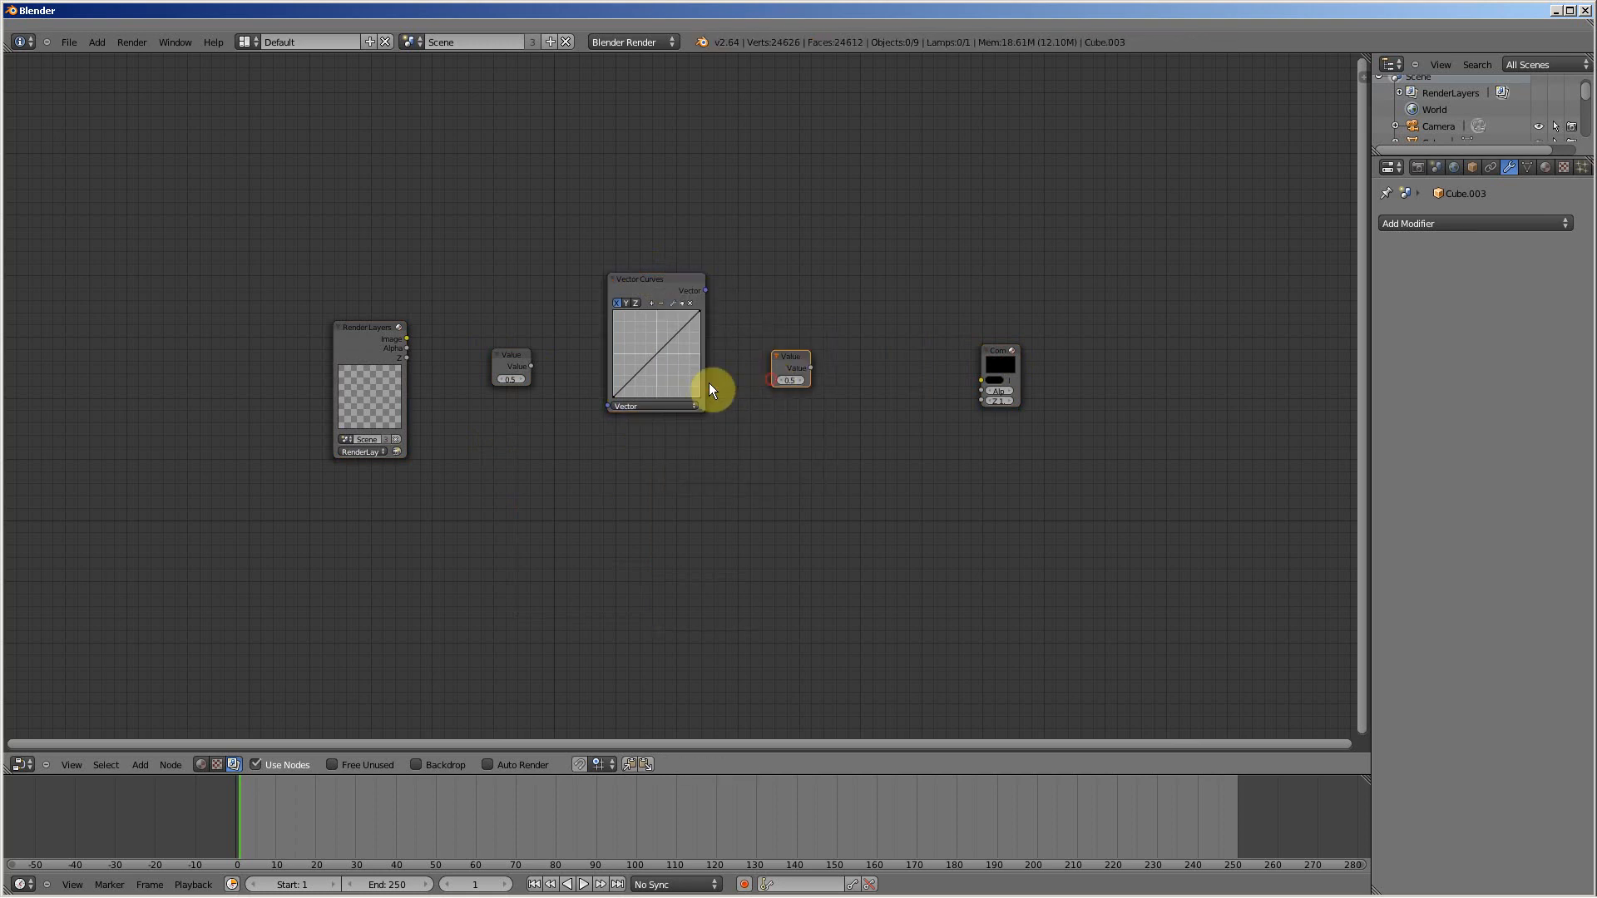
click(854, 327)
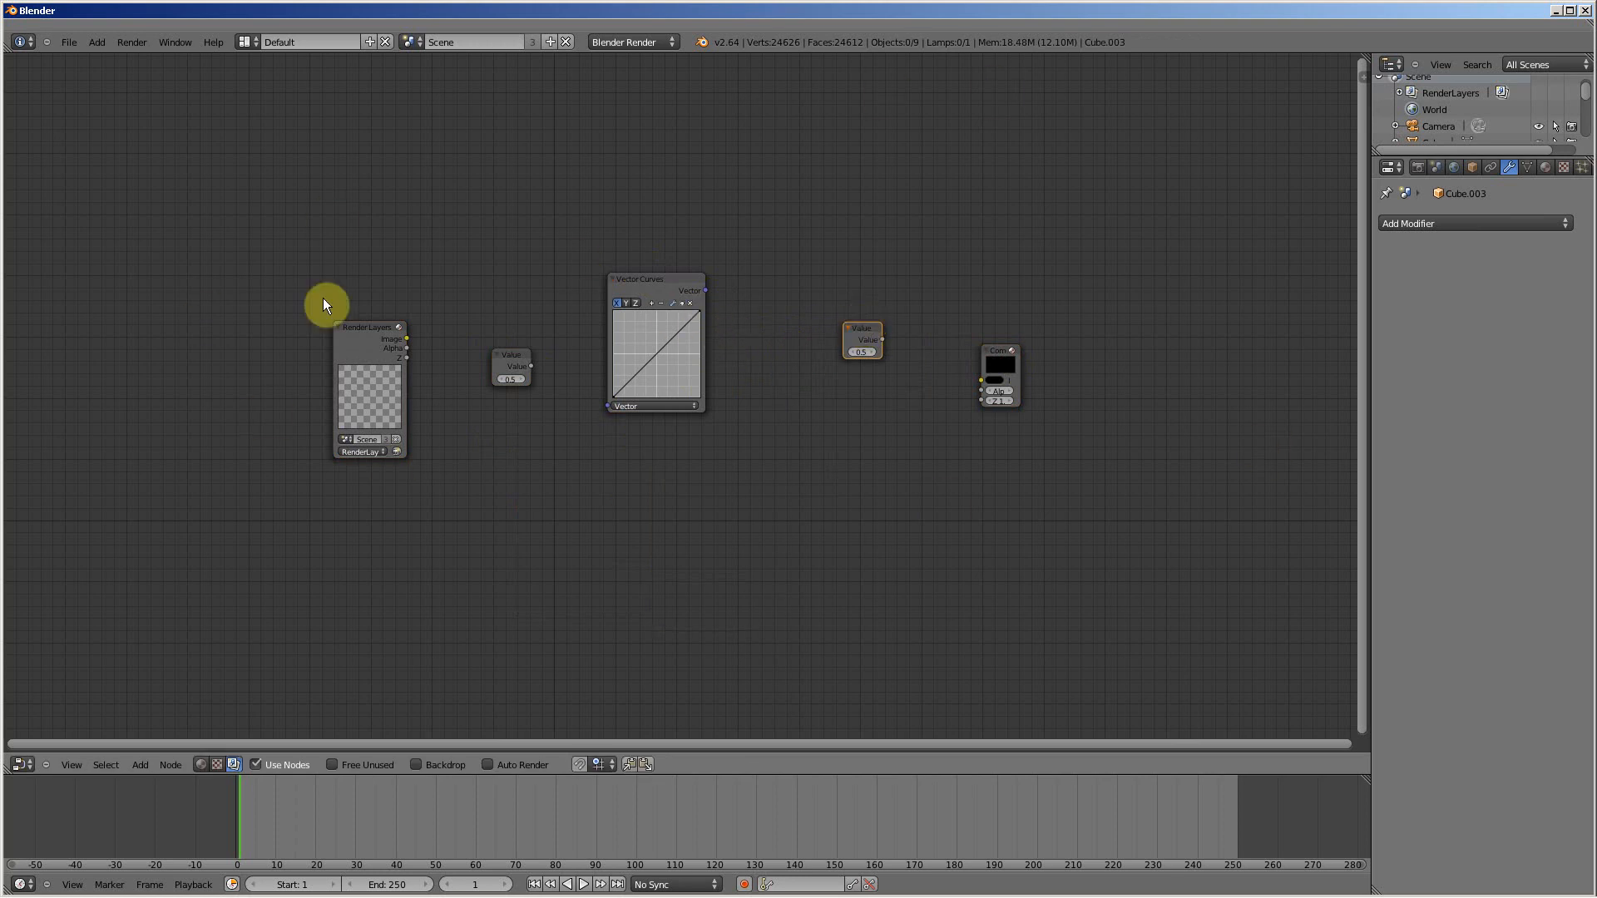
Step: Switch the main area to the 3D View and back to the Node Editor
click(23, 764)
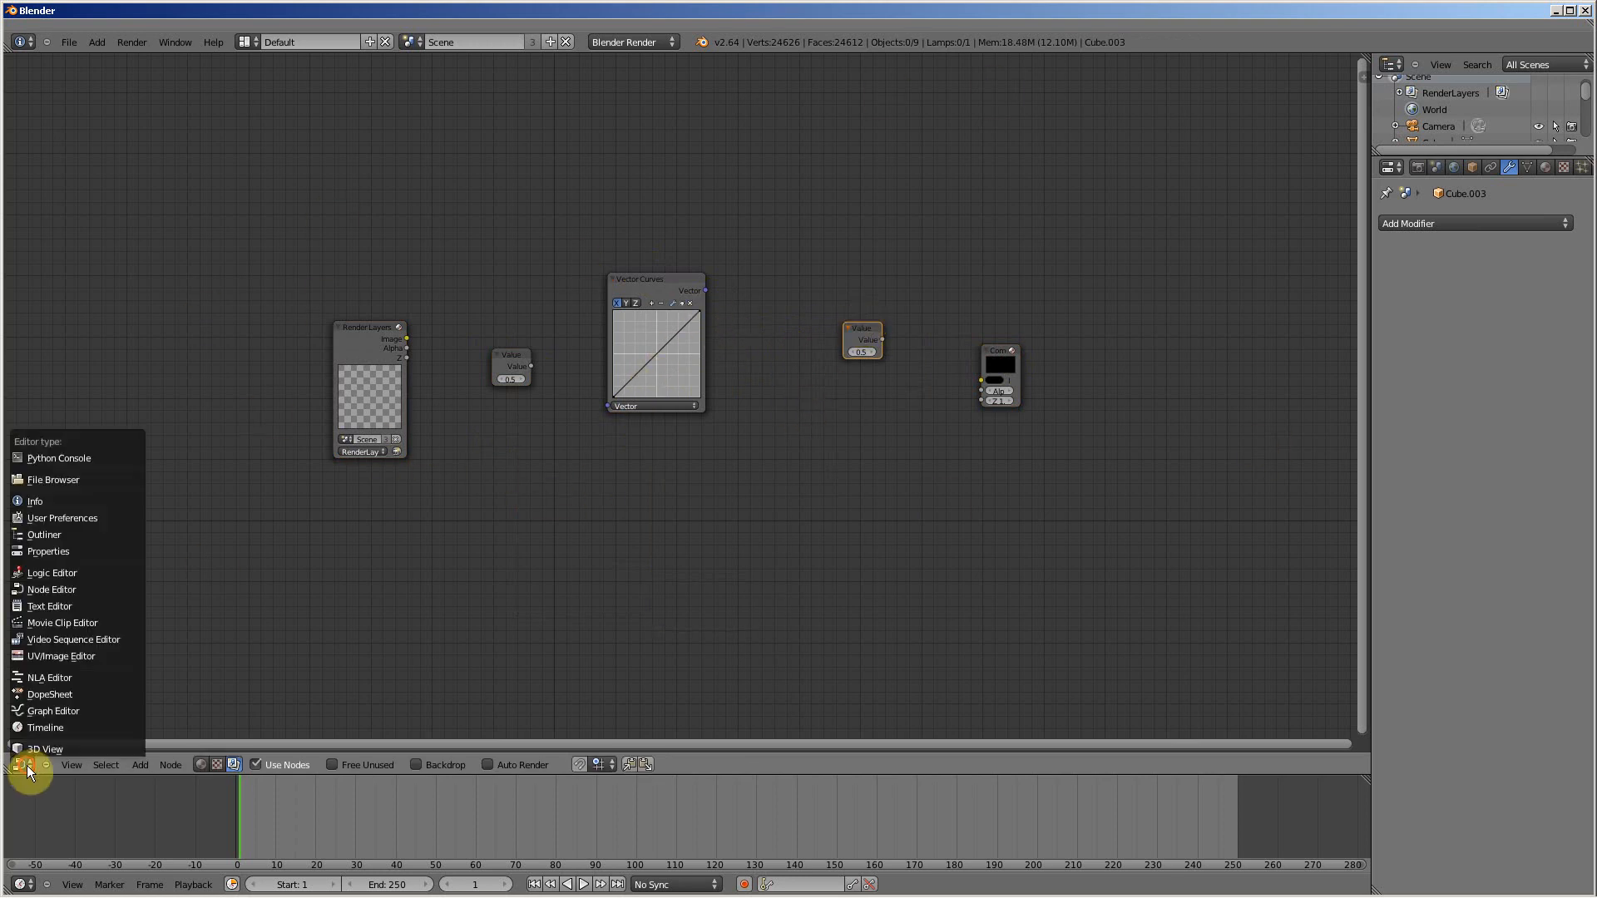
click(30, 749)
click(23, 763)
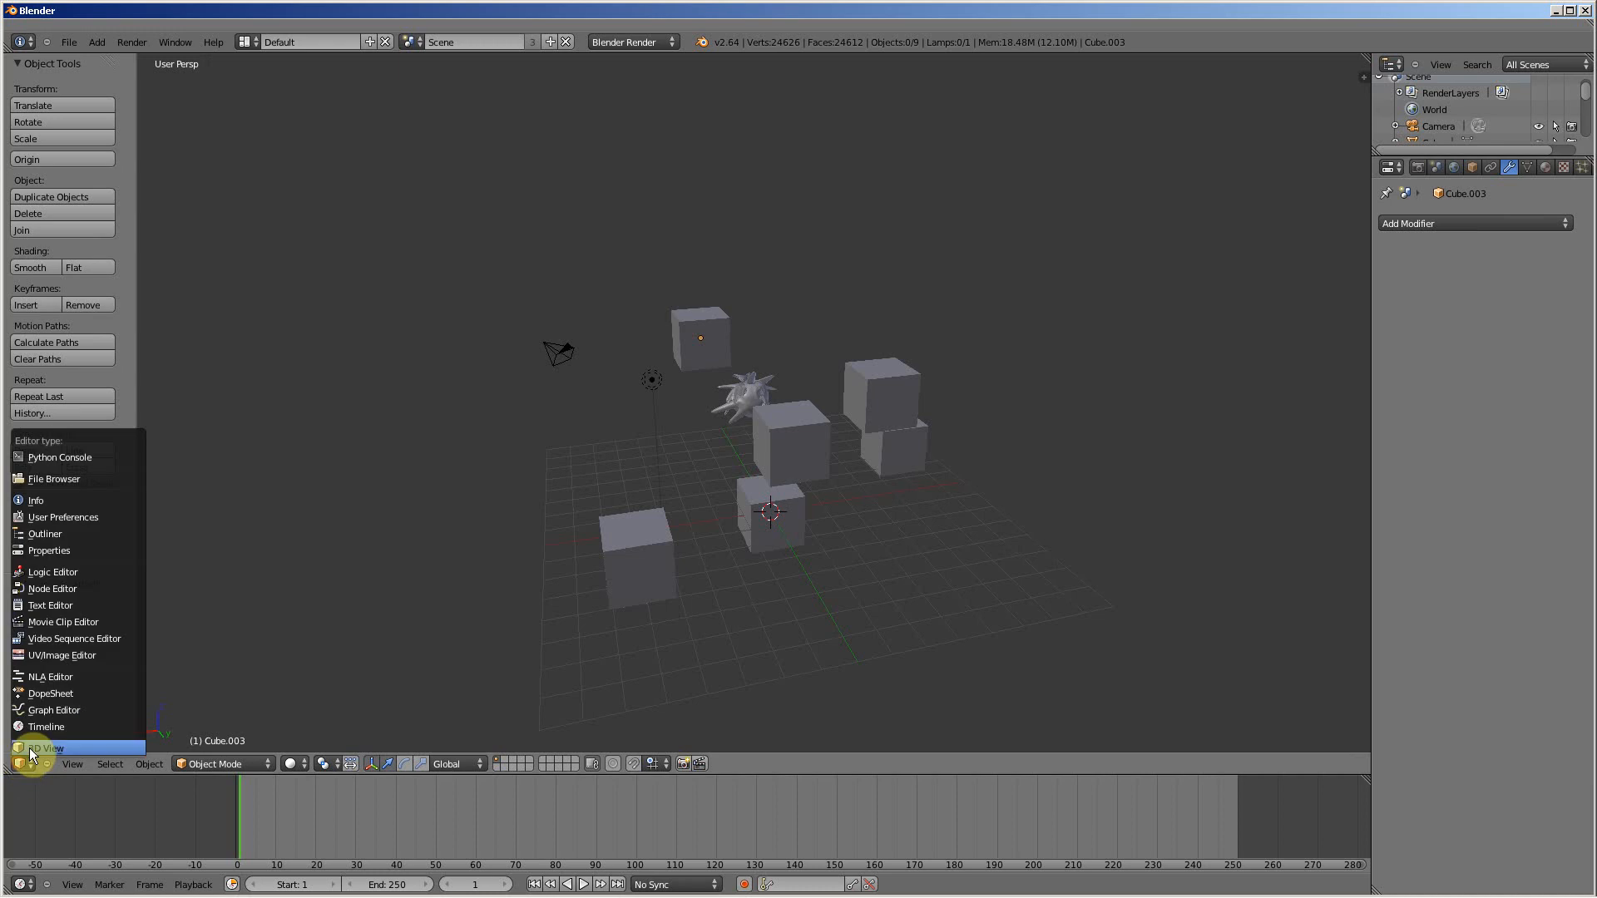
click(51, 588)
Step: Box-select all the compositing nodes and return the main area to the 3D View
key(b)
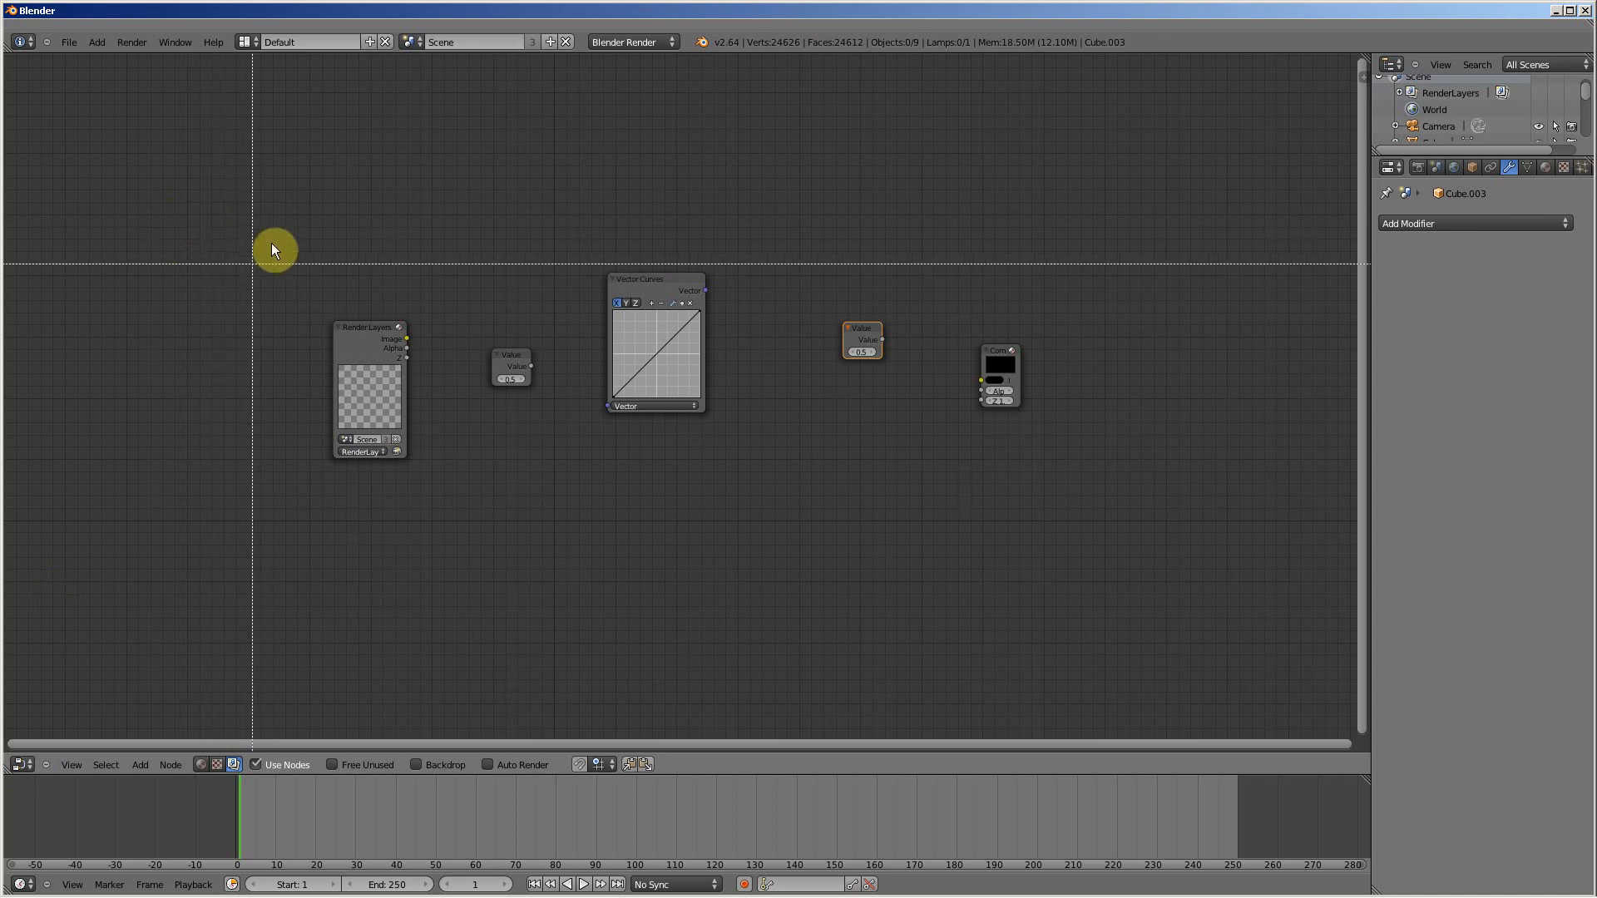
drag(200, 151, 1162, 551)
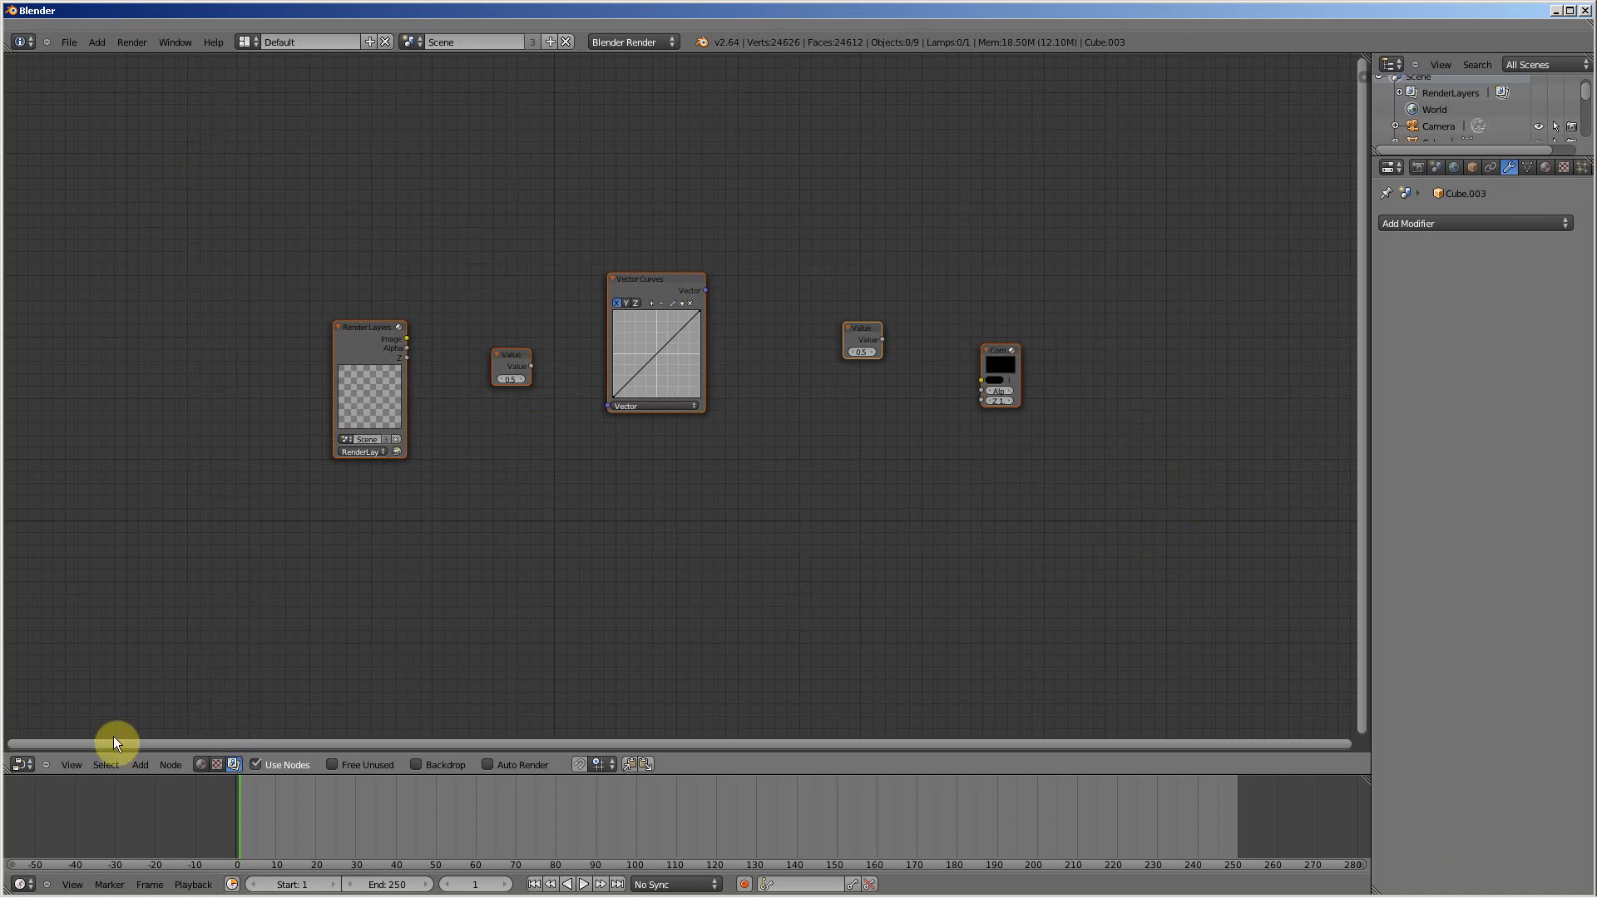
click(21, 775)
click(33, 737)
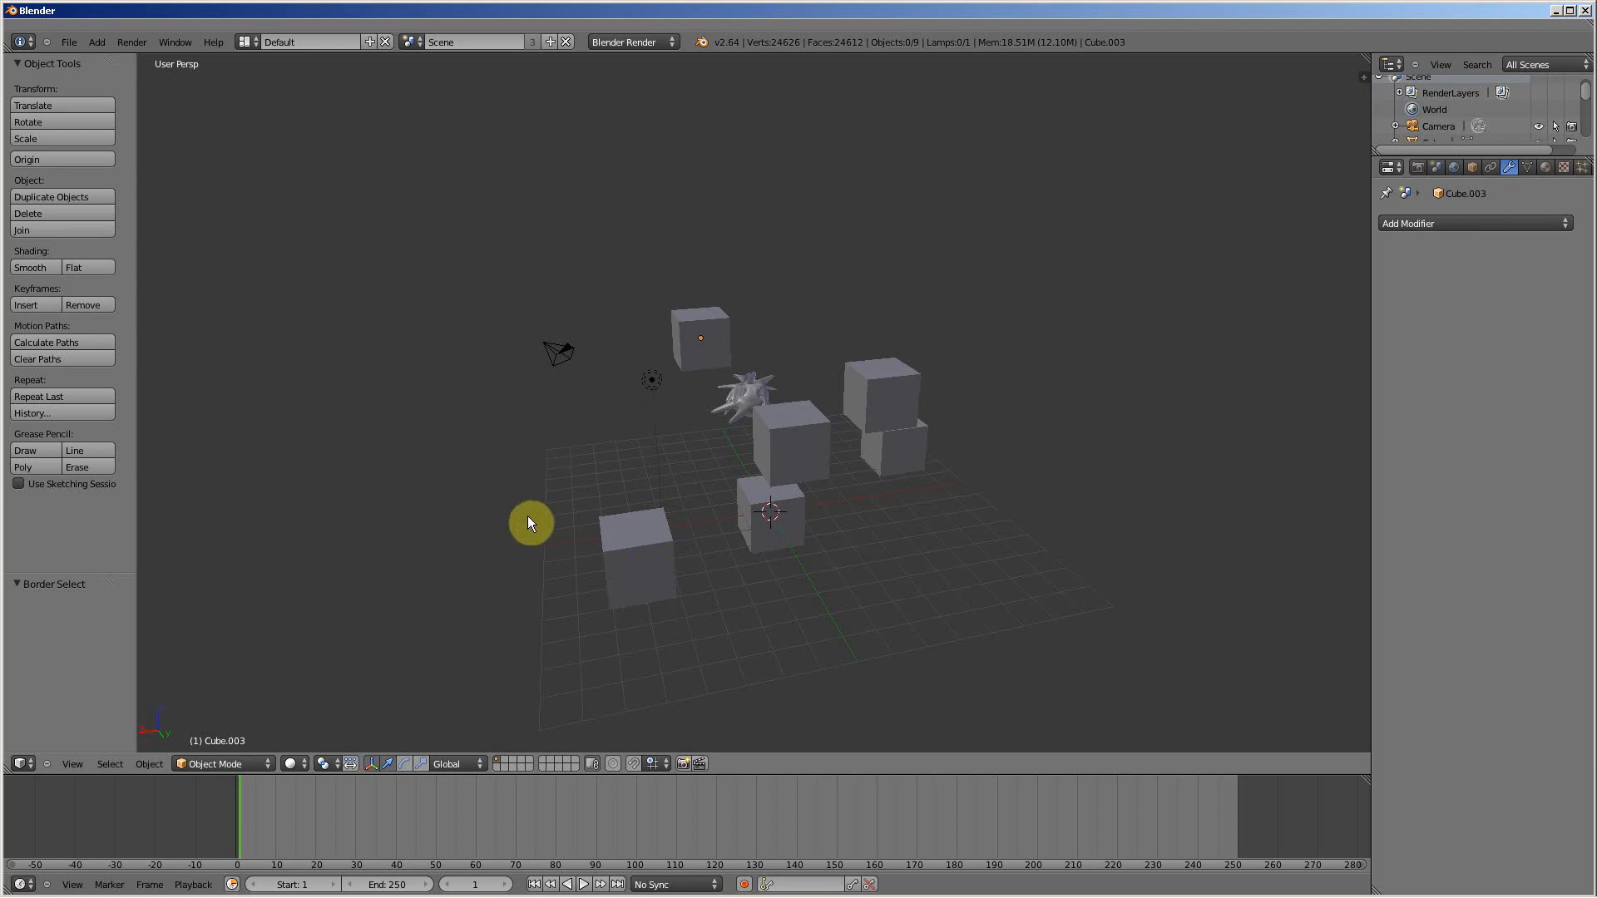
Step: Change the 3D View area to the Text Editor and create a new text block
click(21, 763)
click(23, 762)
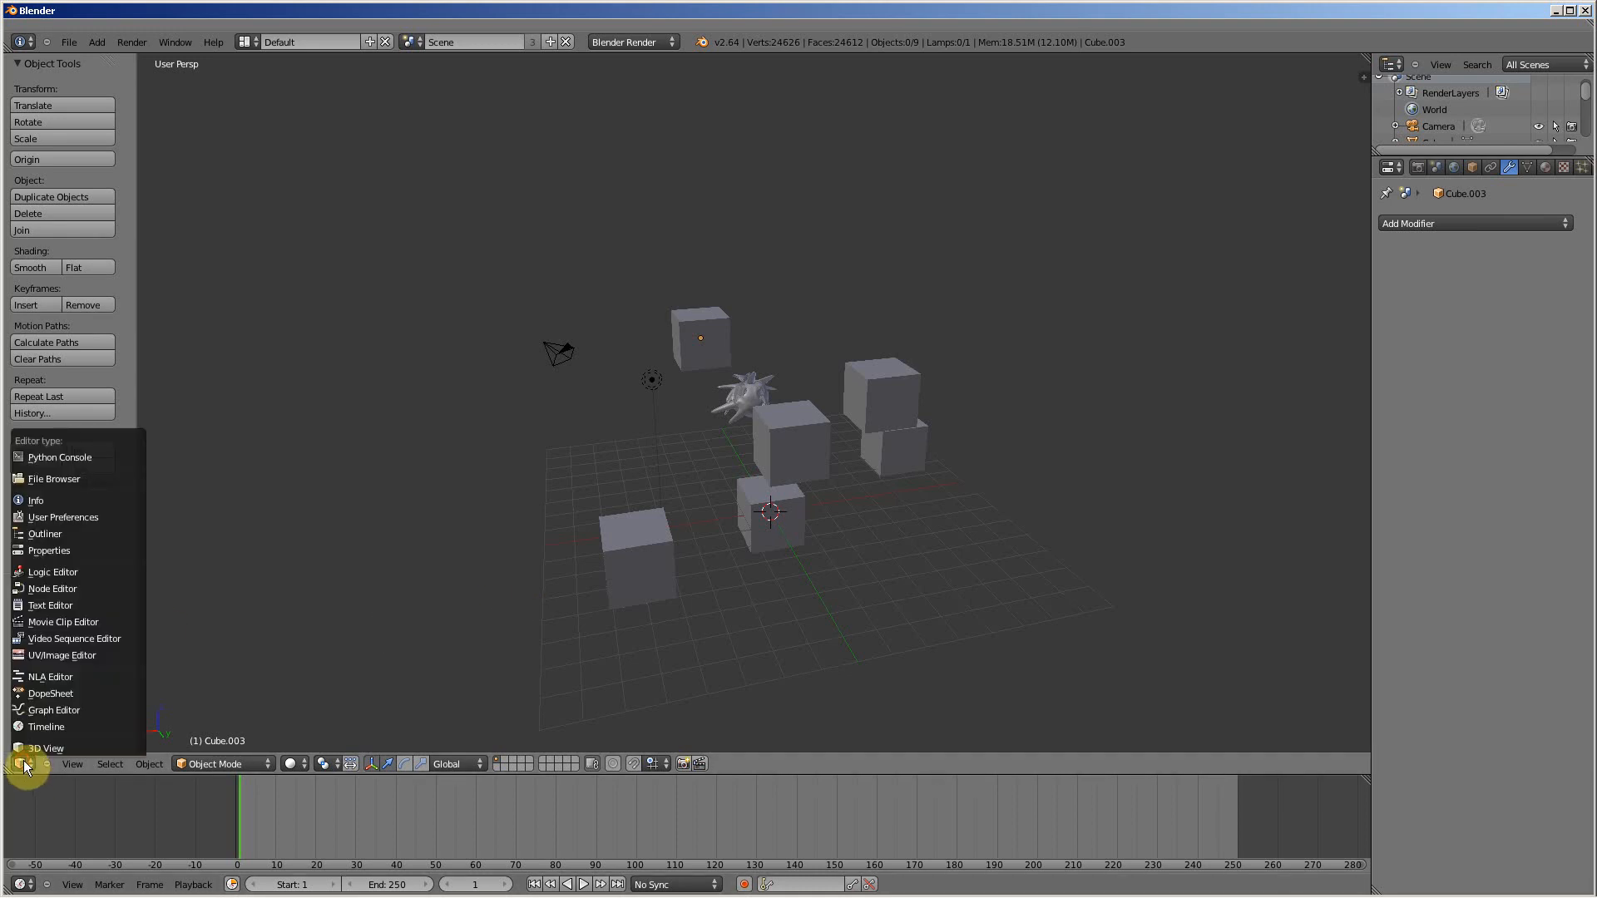
click(41, 607)
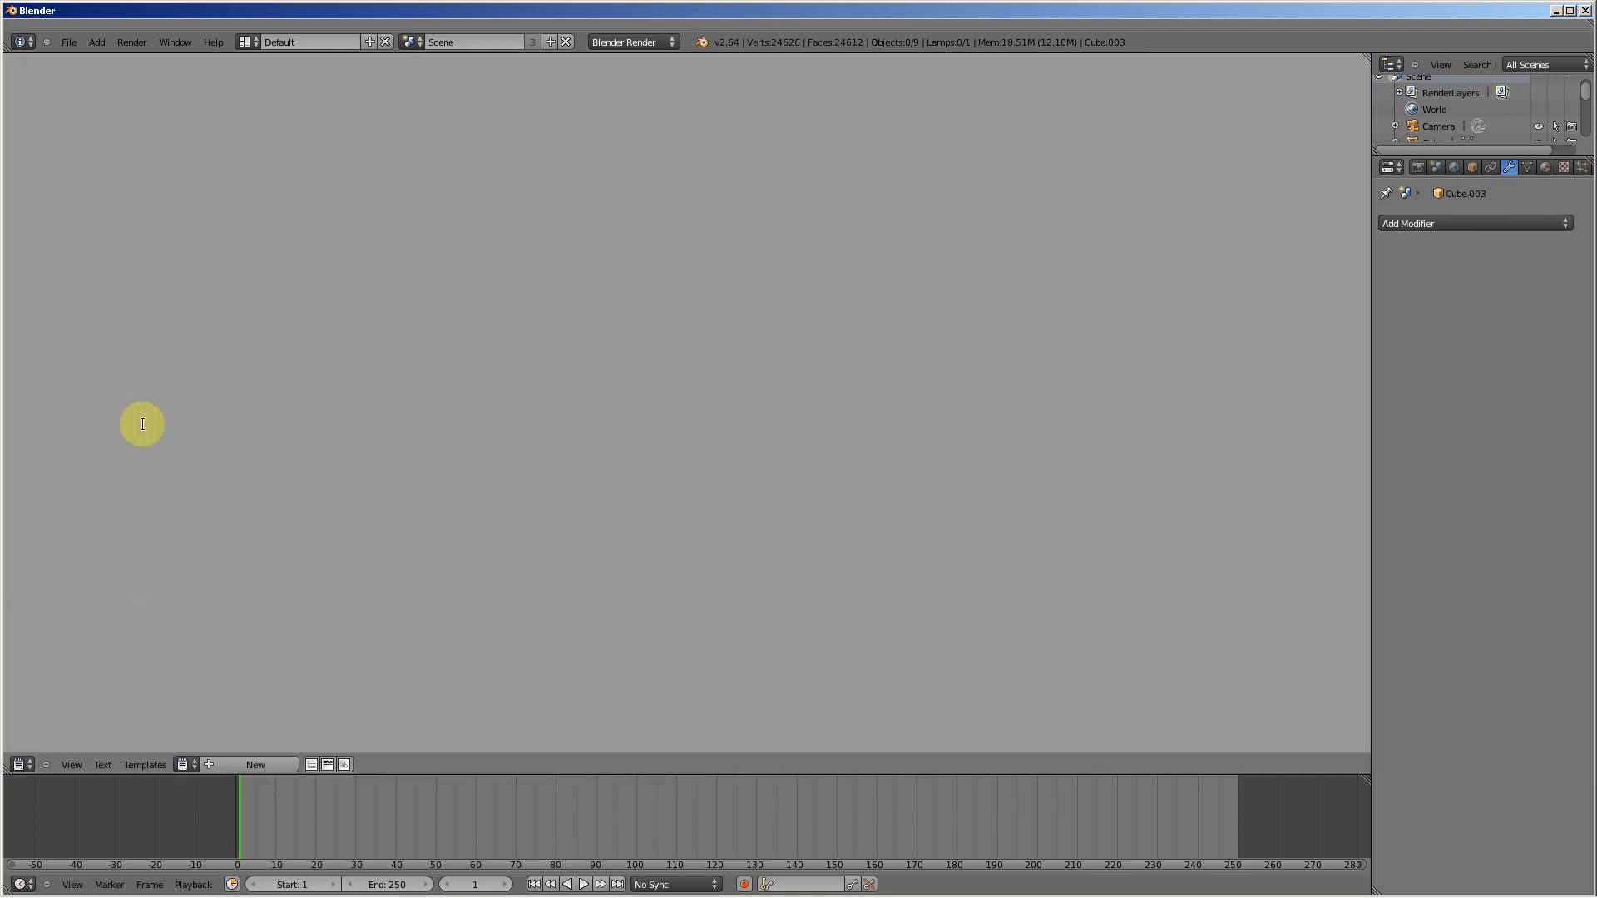
click(75, 100)
click(236, 765)
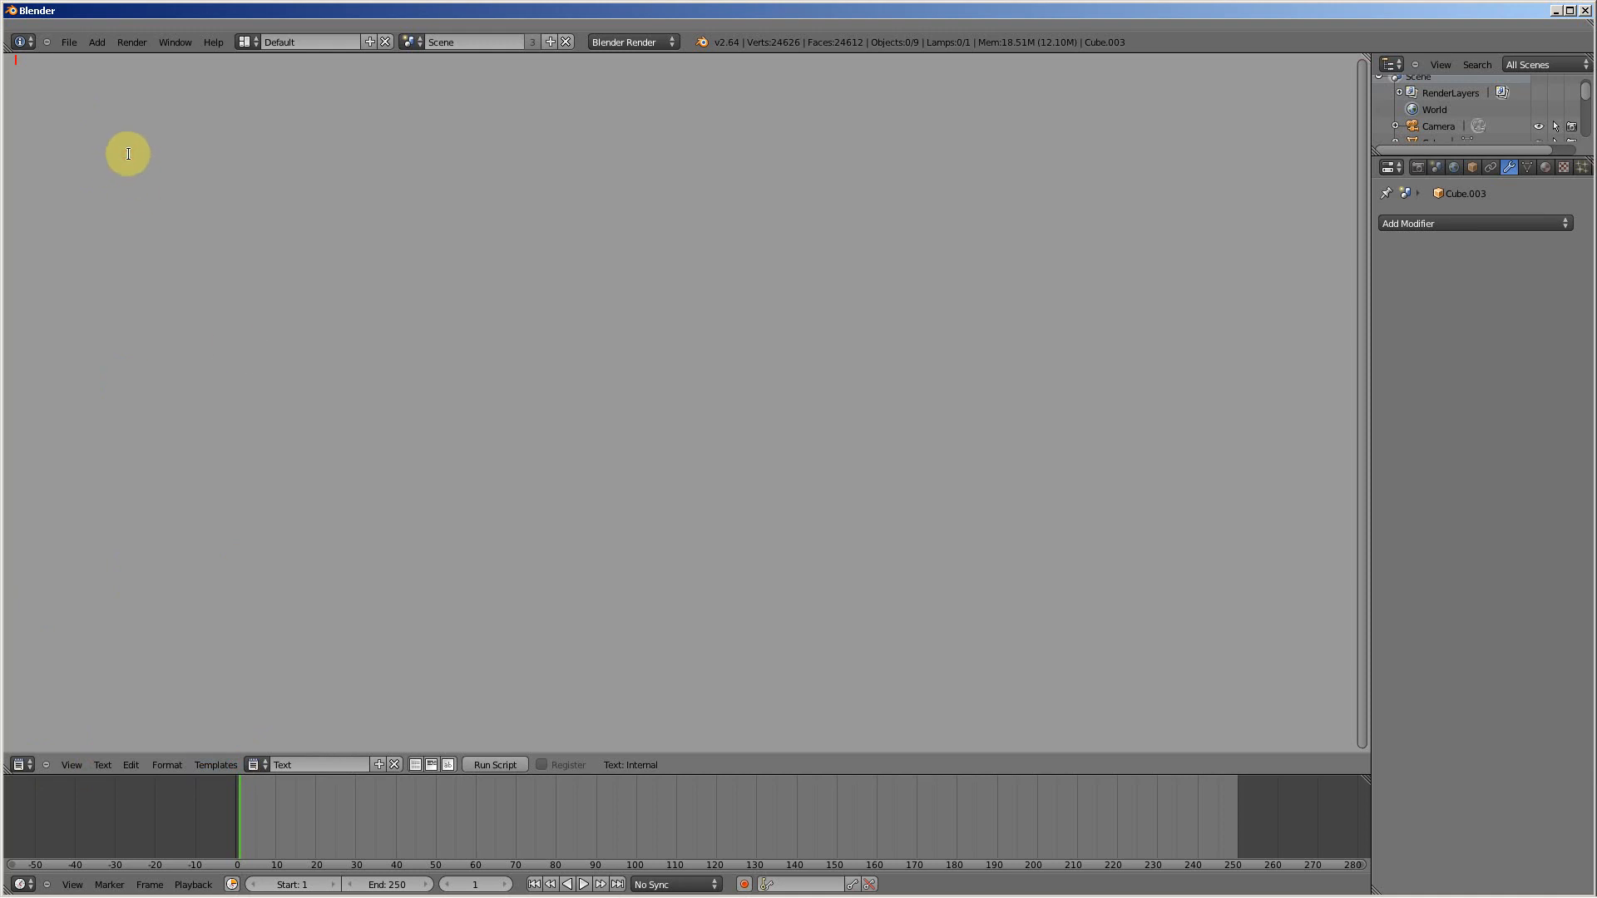
Step: Write "Les aventures de tuto" on the first line of the text block and "Scene 1 acte 1" on the second
text(Les aventures de tuto)
key(BackSpace)
key(BackSpace)
key(BackSpace)
text(uto S)
text(cene )
text(1 acte)
text( 1)
Step: Open the user preferences and look through the list of available add-ons
mouse_move(236, 896)
click(68, 42)
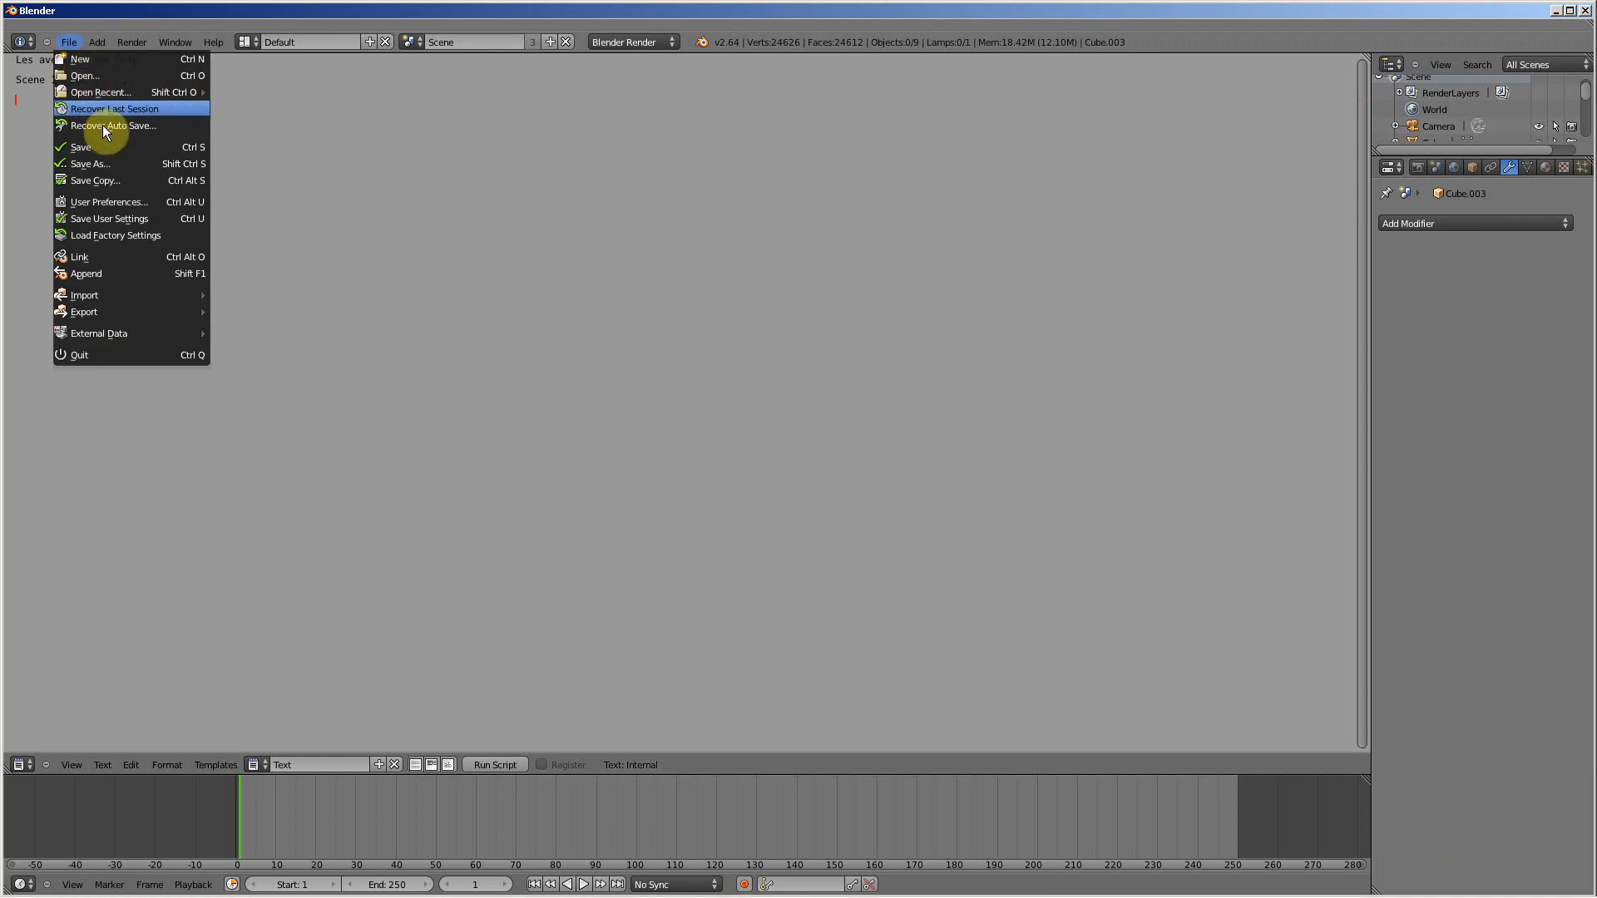
click(132, 204)
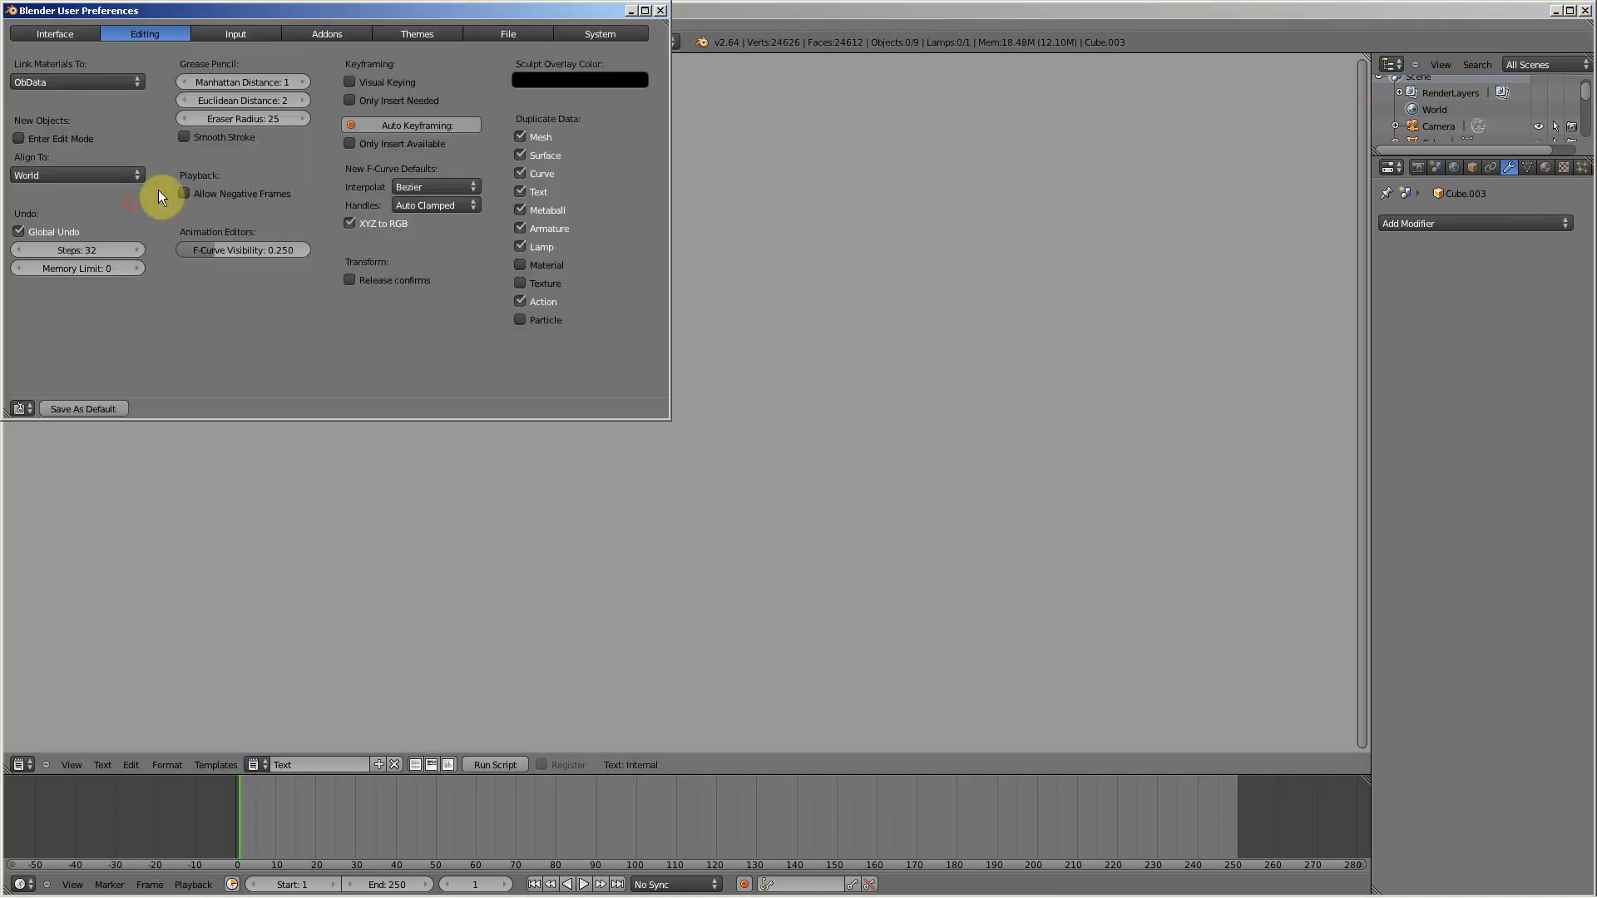
click(338, 35)
scroll(341, 130, down, 10)
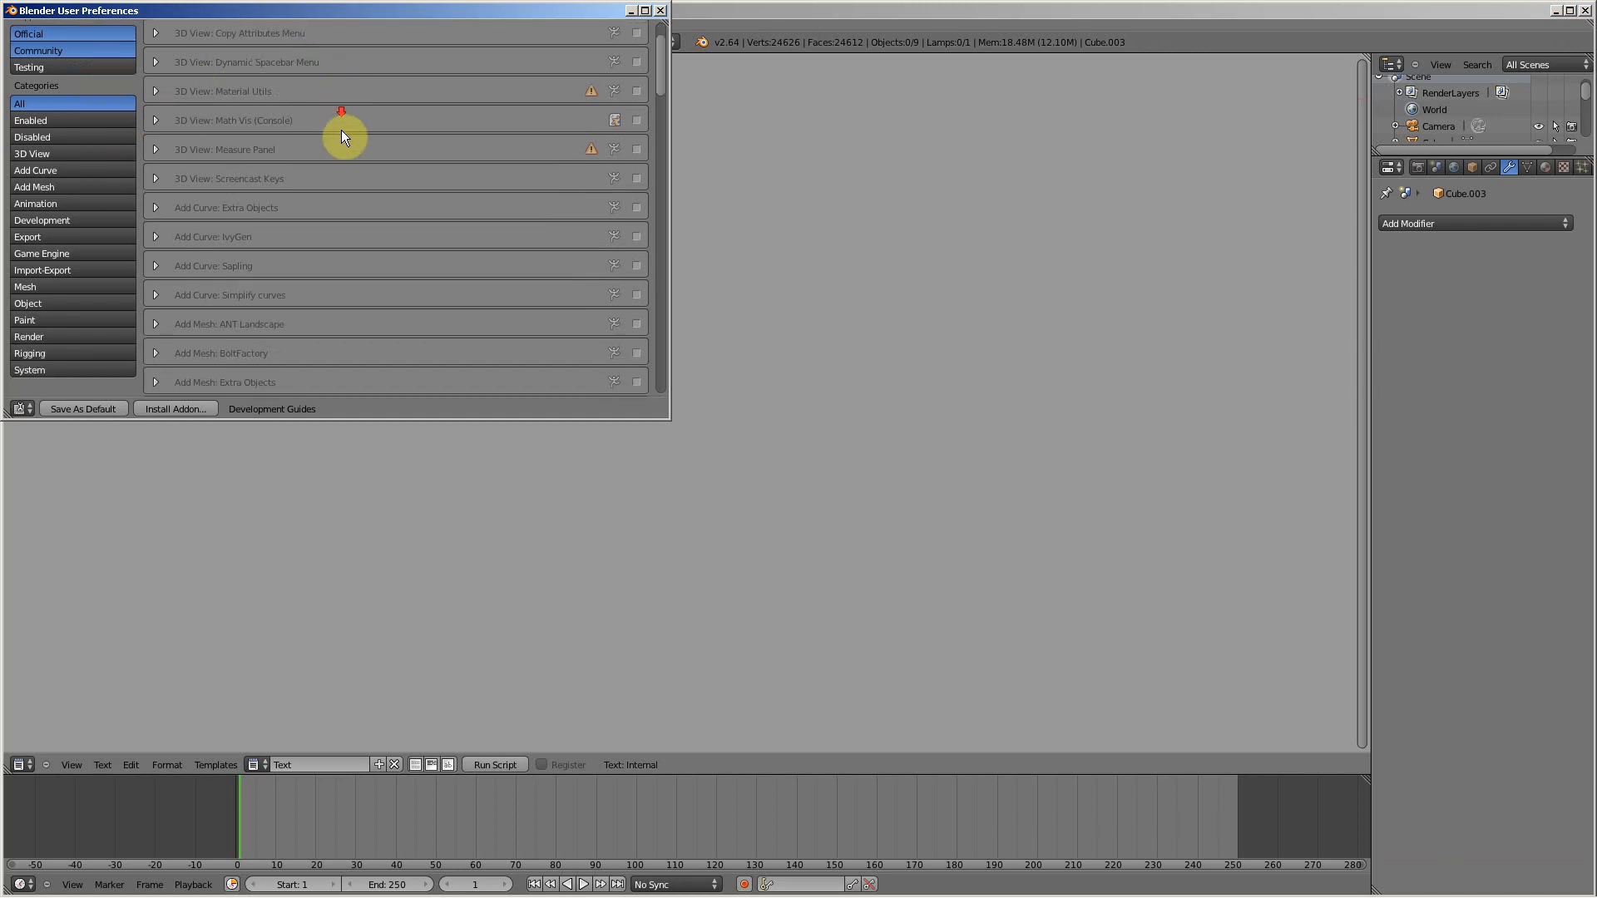
scroll(341, 133, down, 4)
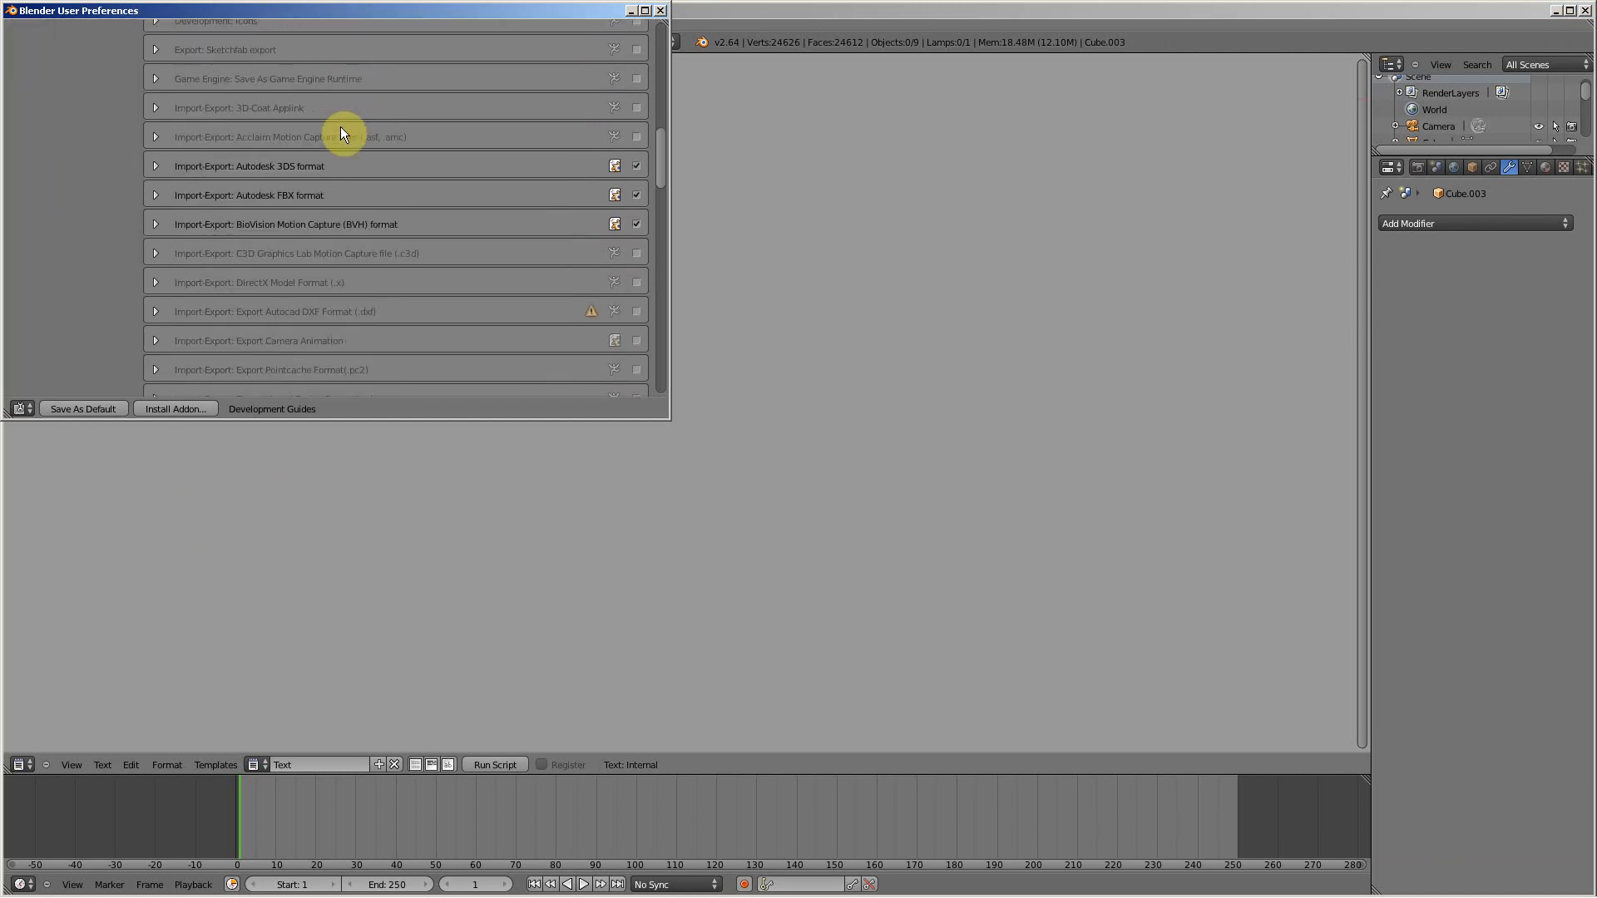
scroll(341, 127, up, 15)
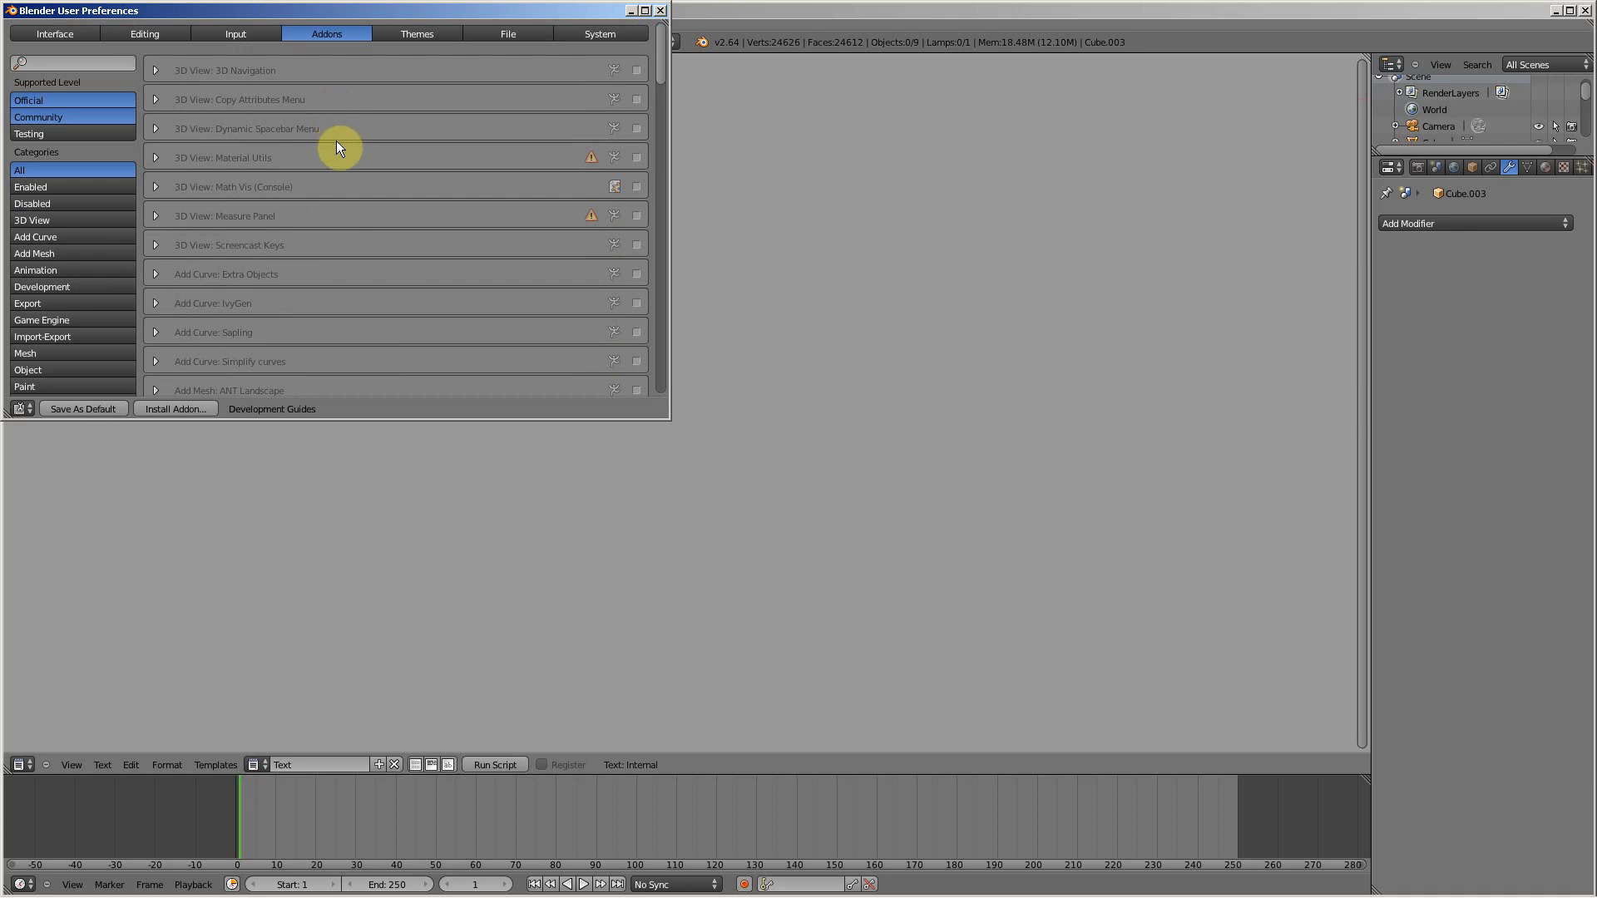
scroll(300, 183, down, 4)
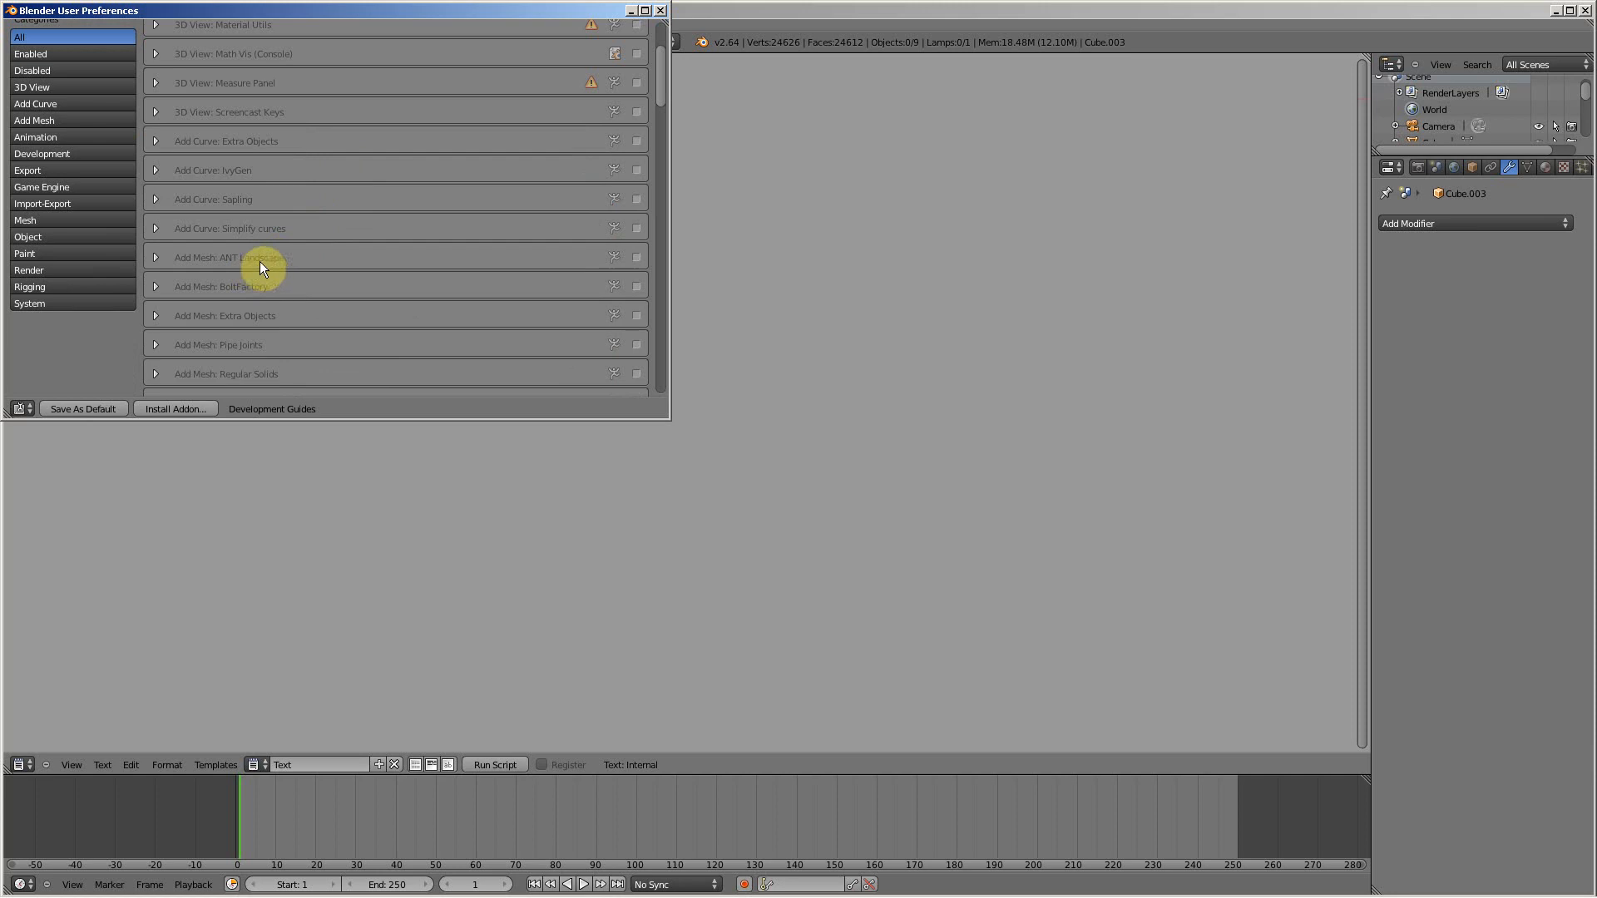
Step: Examine the details of the ANT Landscape, Sapling and IvyGen add-ons and collapse all three entries
click(156, 258)
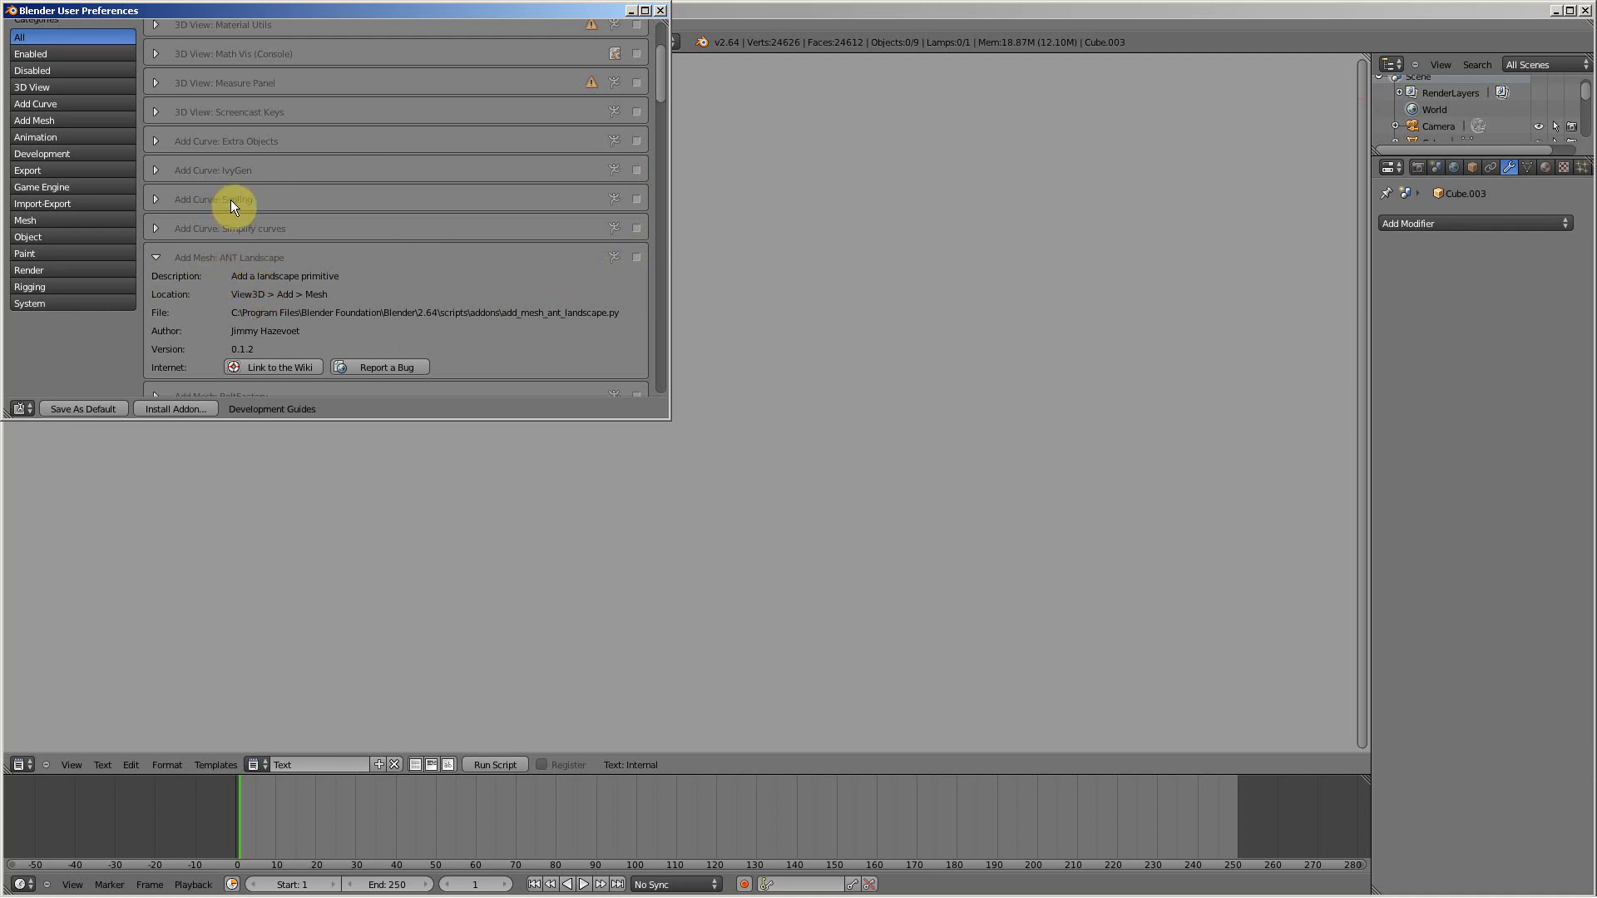
click(156, 200)
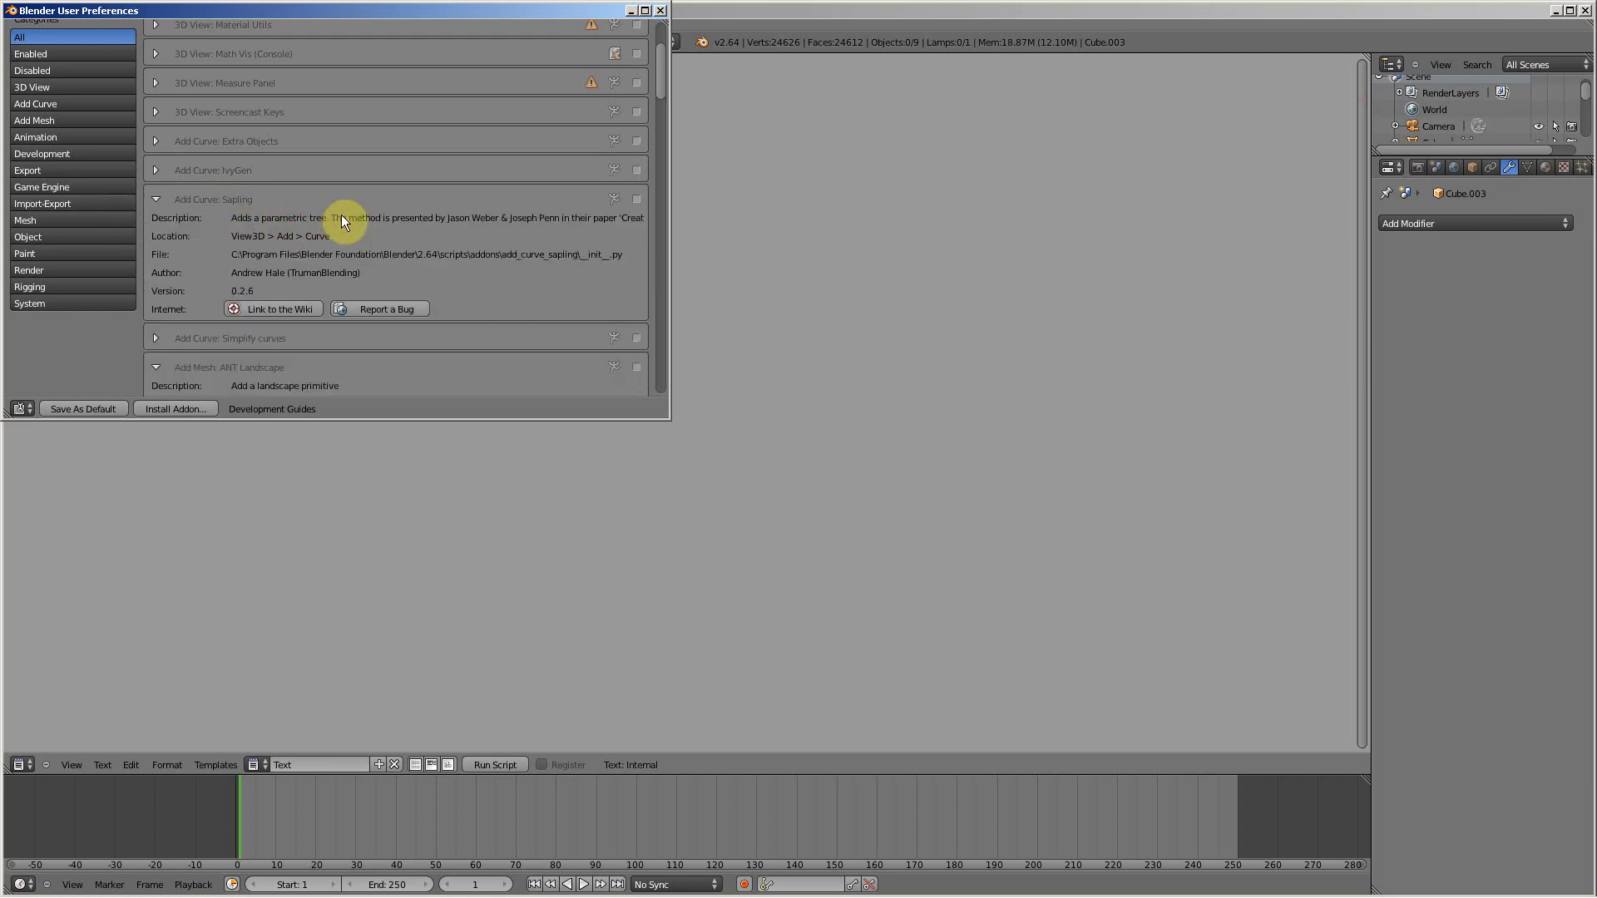
click(155, 171)
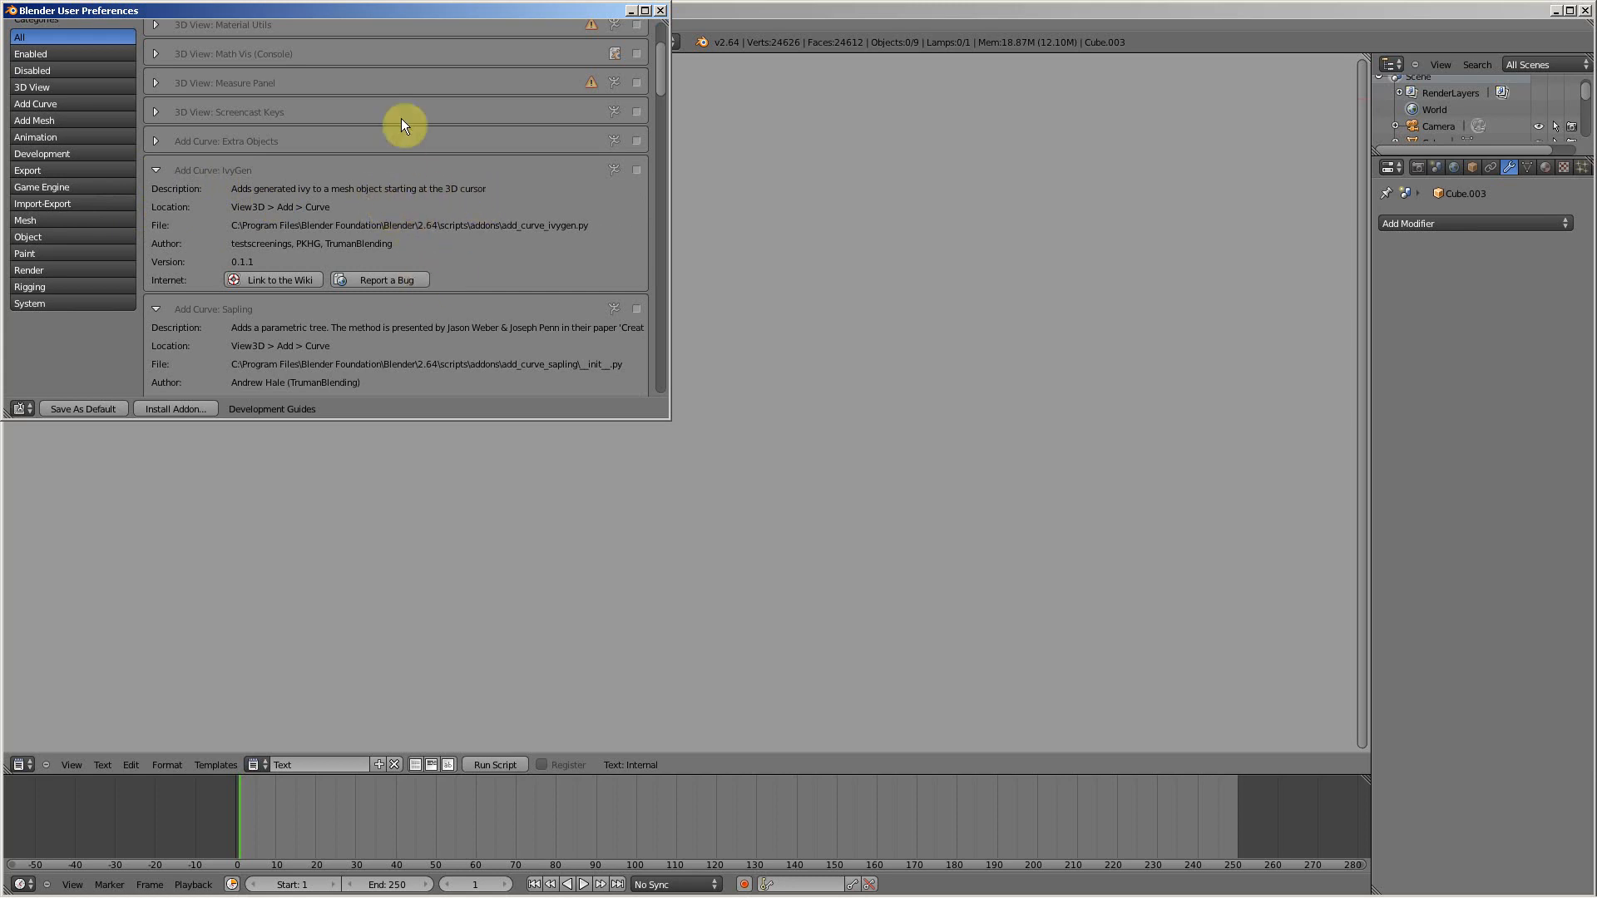
click(154, 171)
click(153, 200)
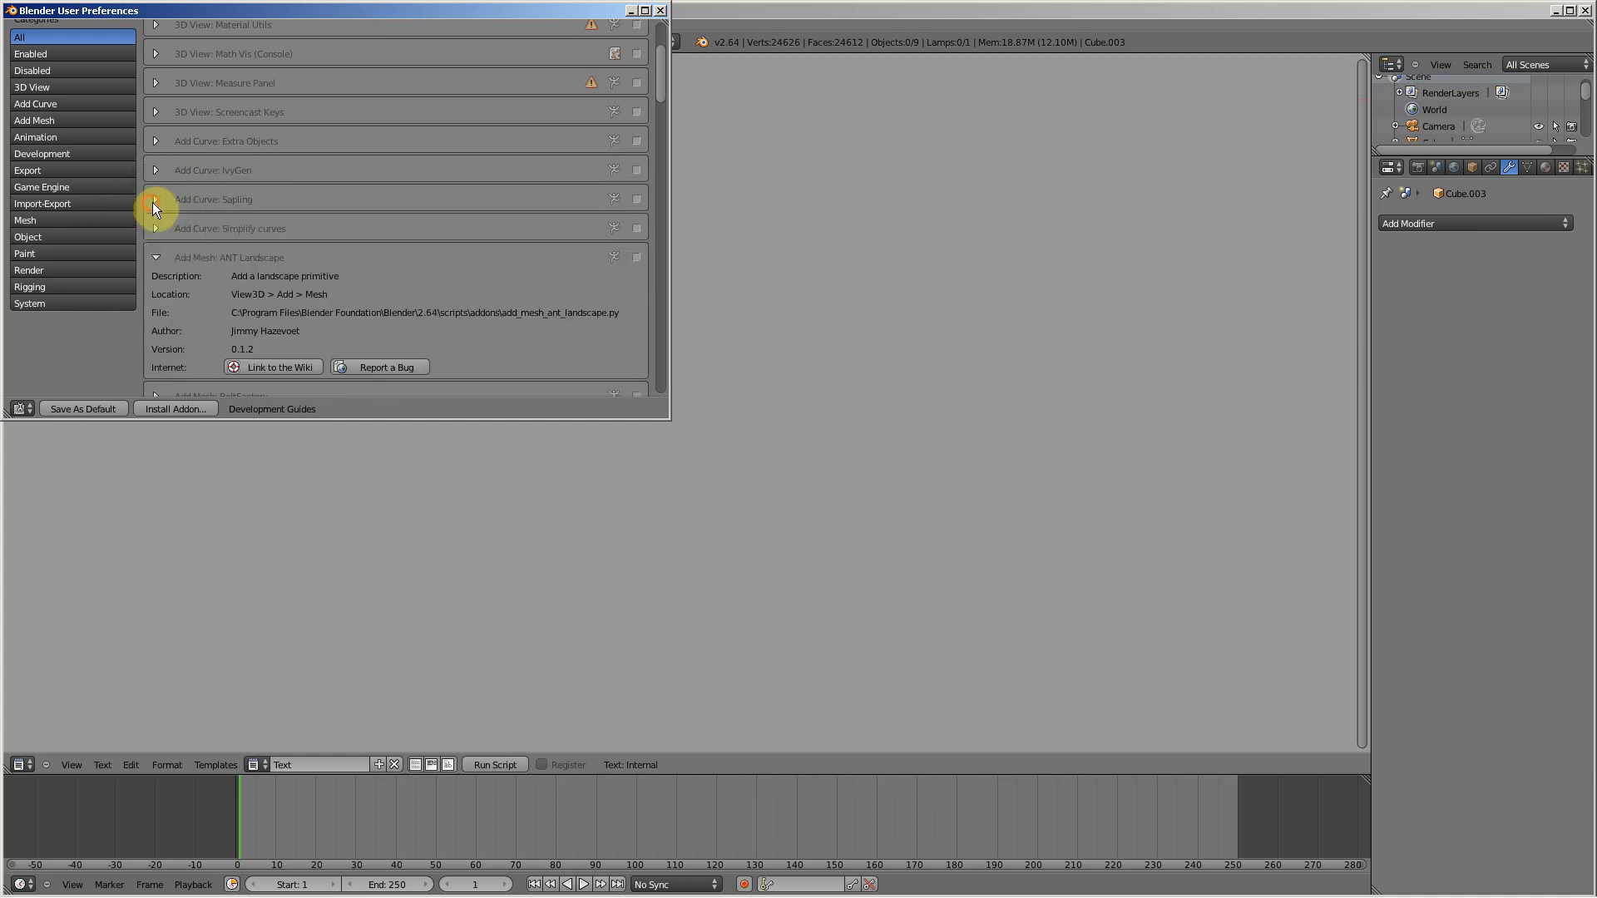
click(158, 261)
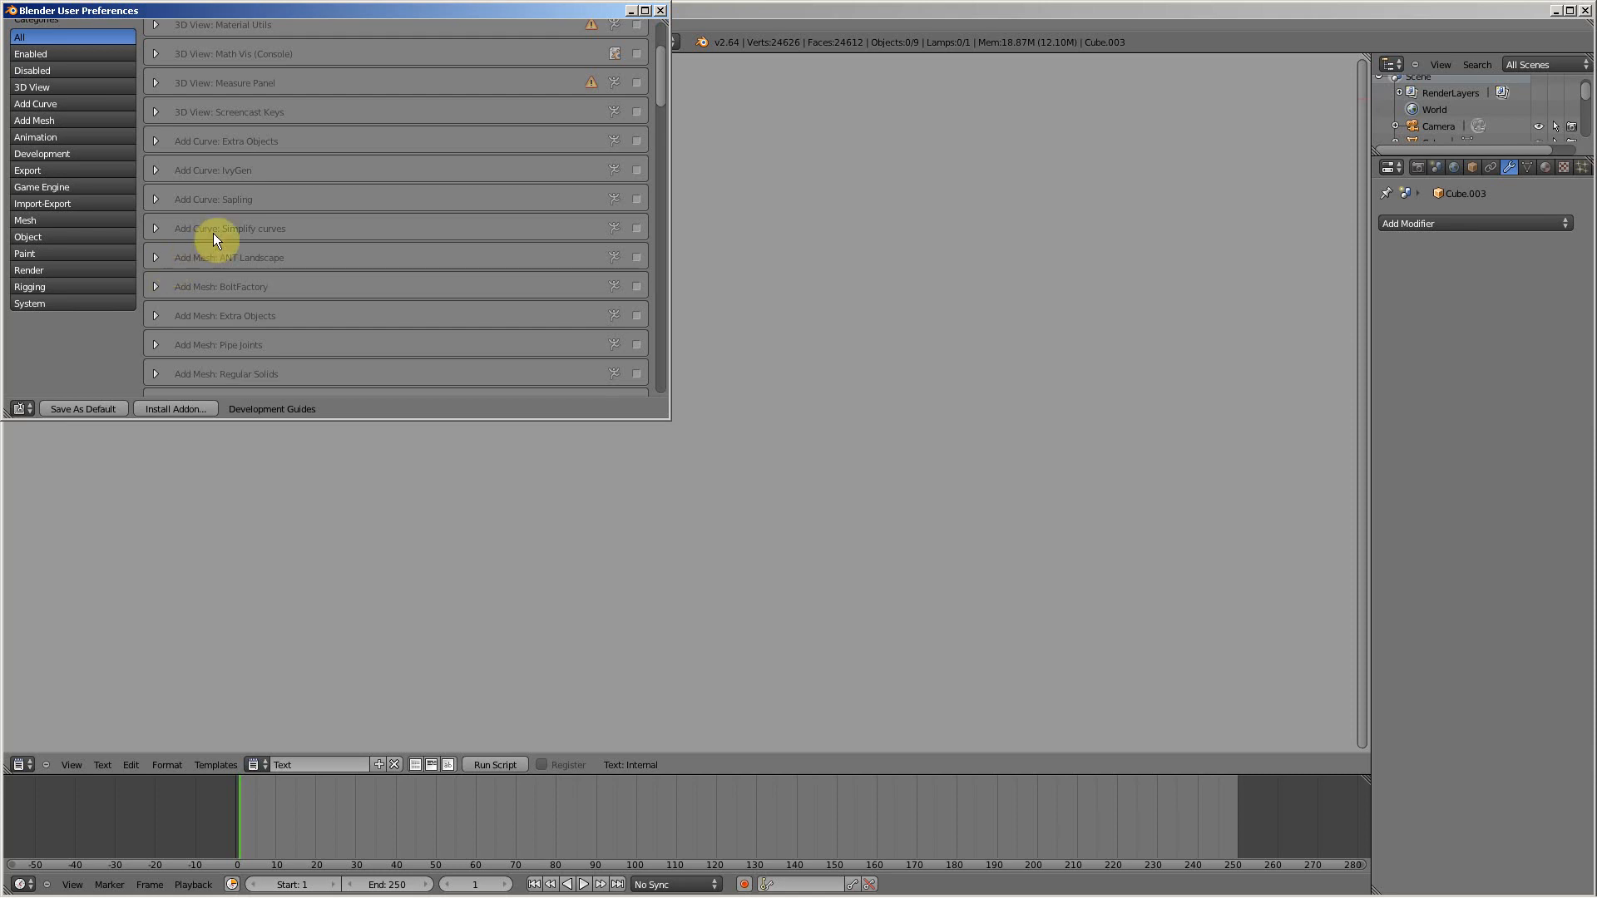
Step: Close the user preferences and change the Text Editor area back to the 3D View
click(661, 10)
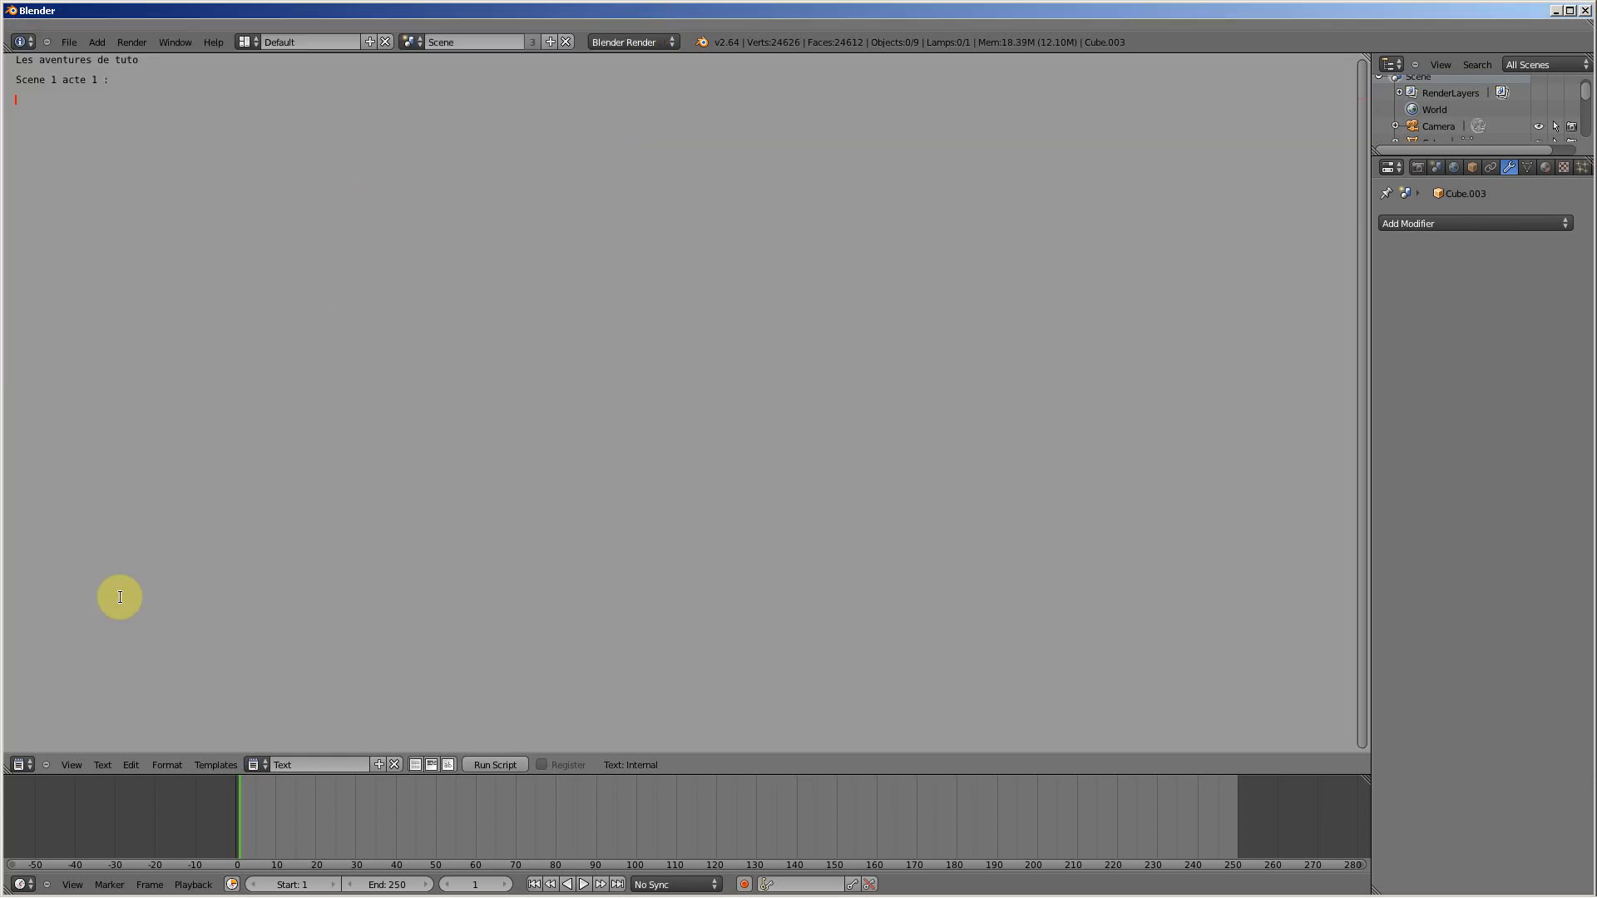
click(32, 763)
click(29, 753)
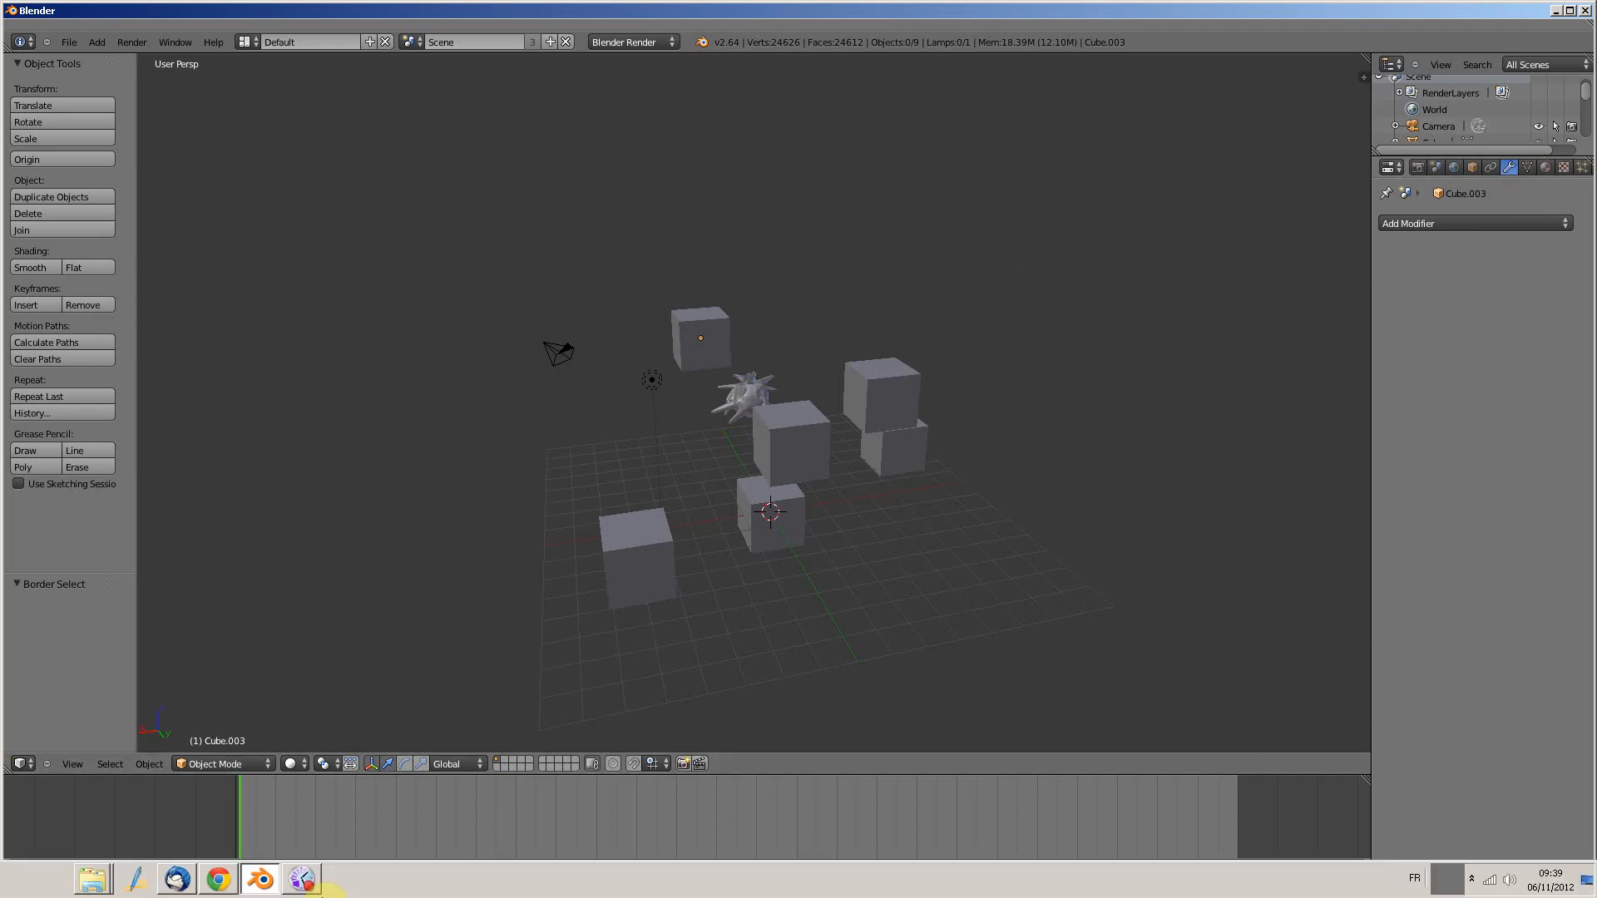
click(303, 882)
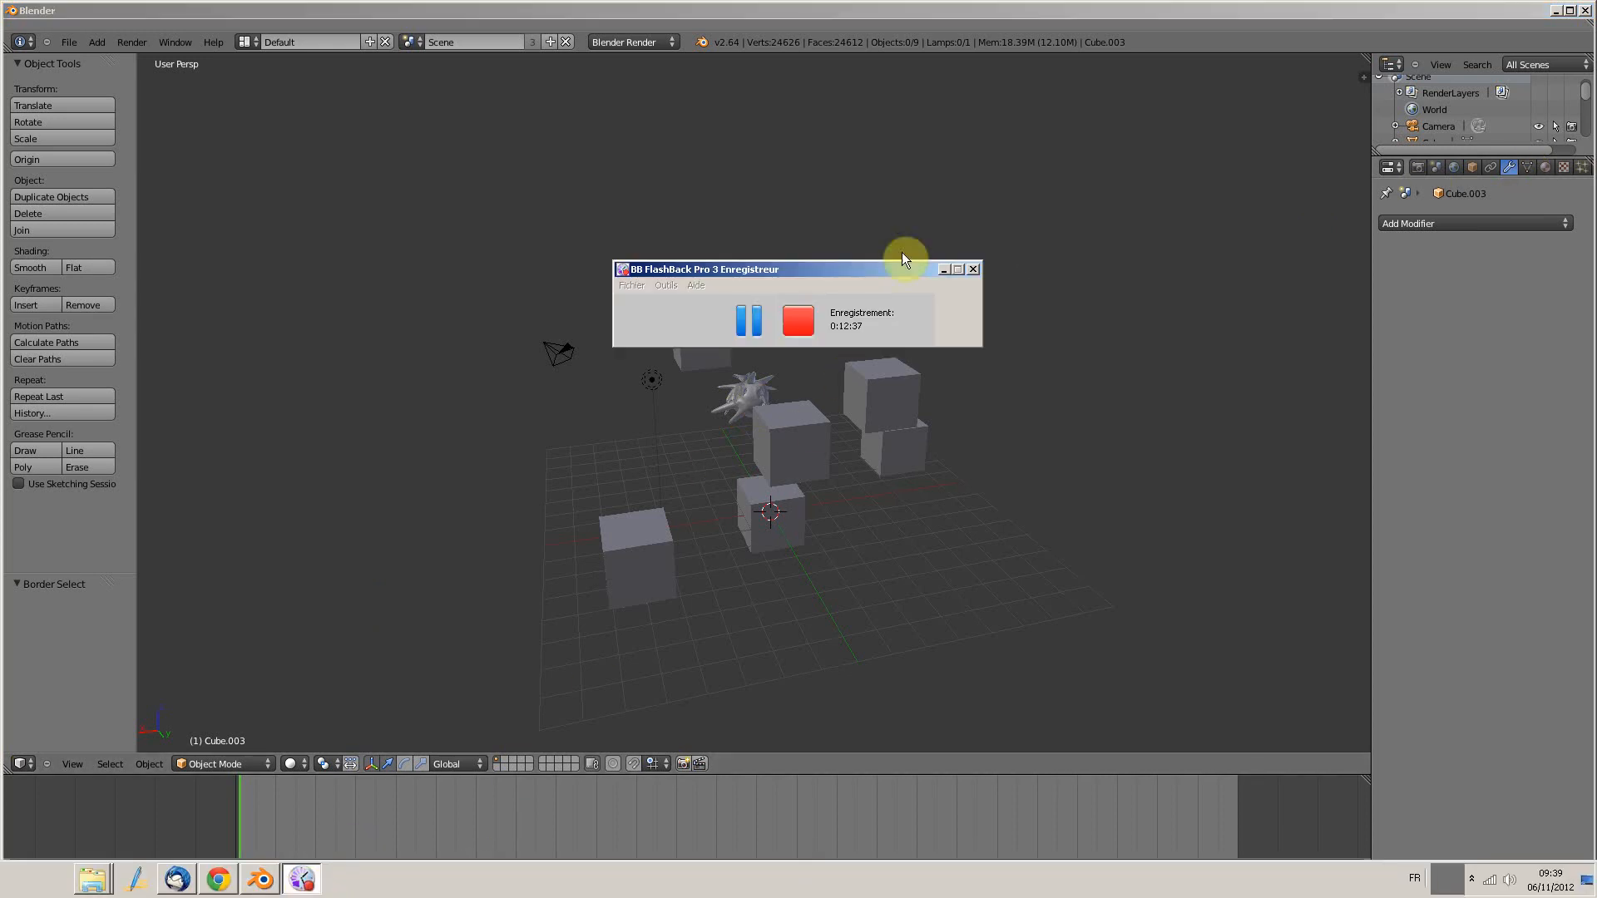
click(940, 13)
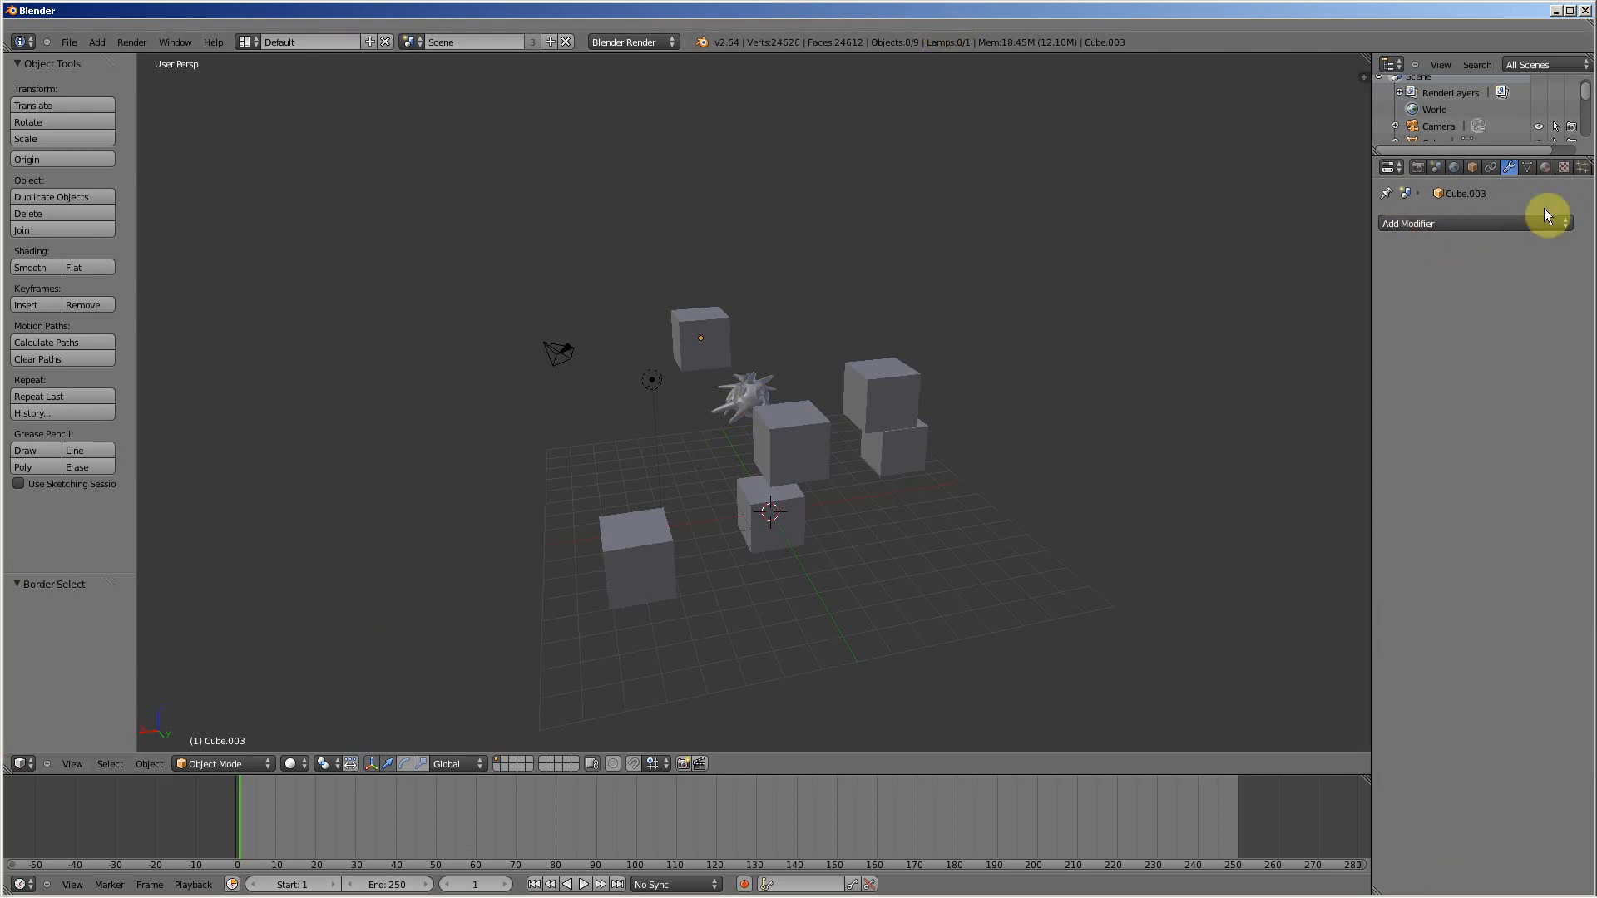
Step: Select the upper cube of the stacked pair and add an Ocean modifier to it
click(1581, 167)
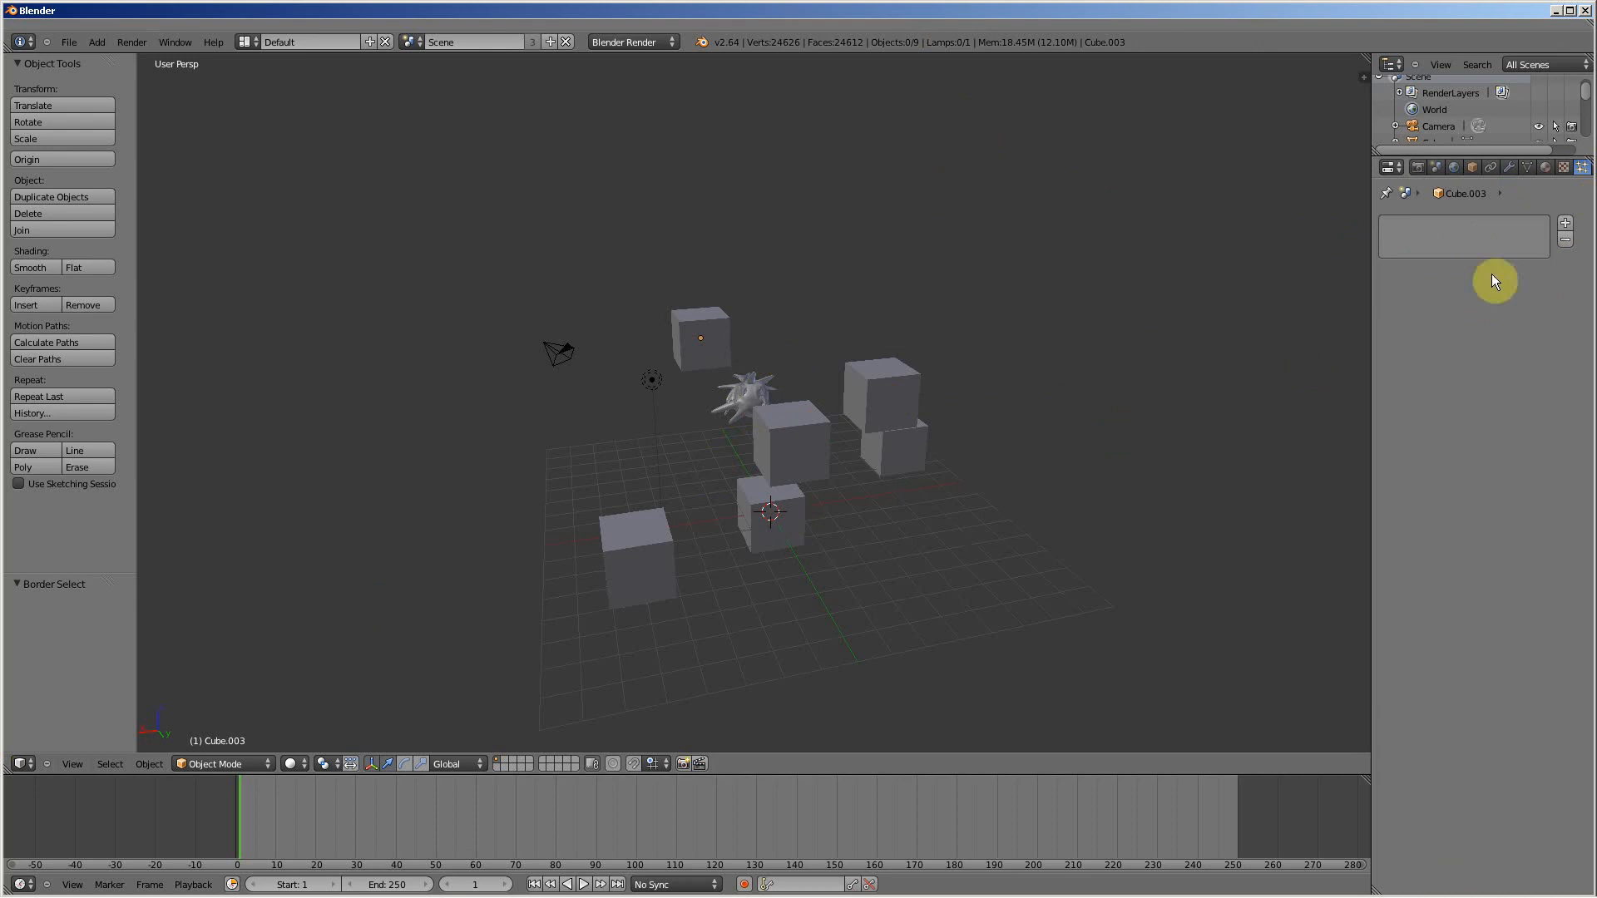
right_click(868, 393)
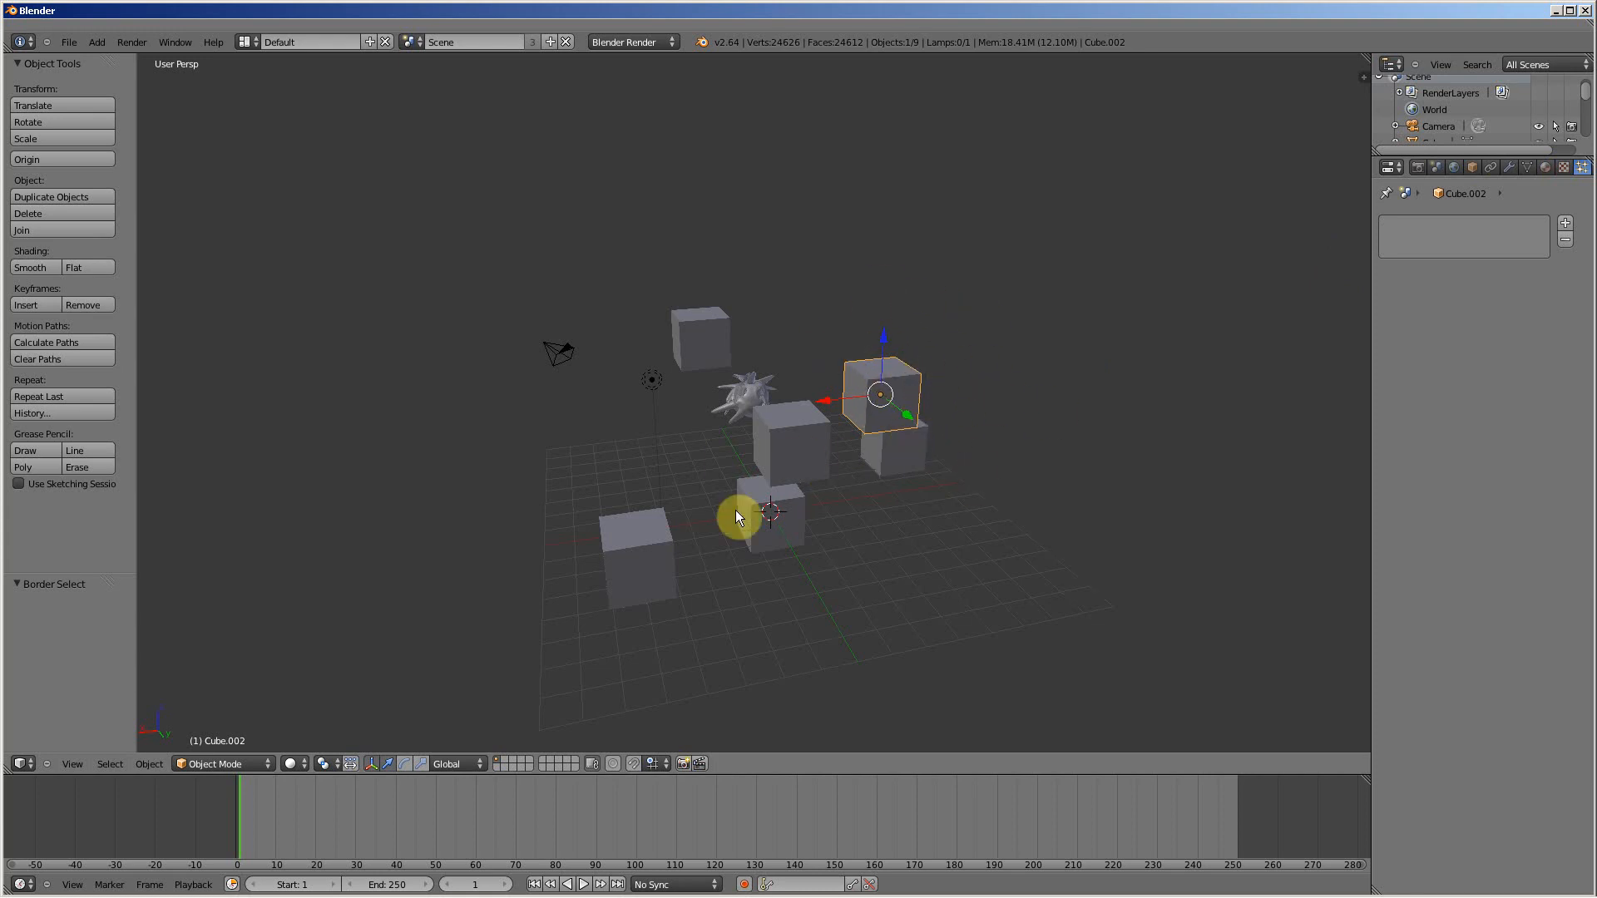
click(1509, 167)
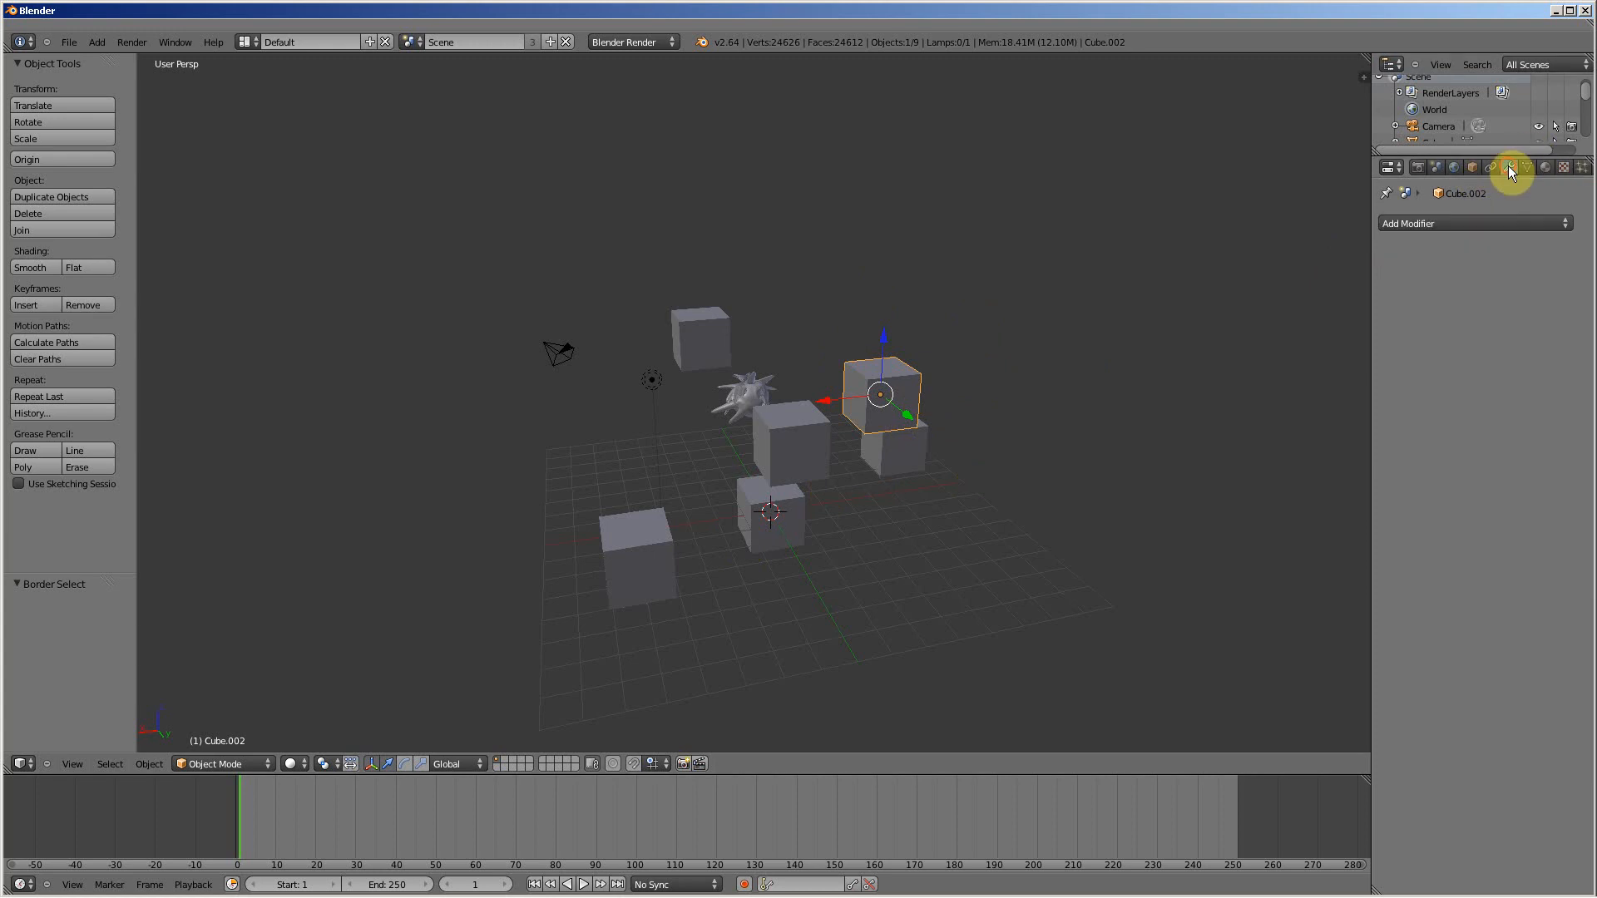
click(1430, 223)
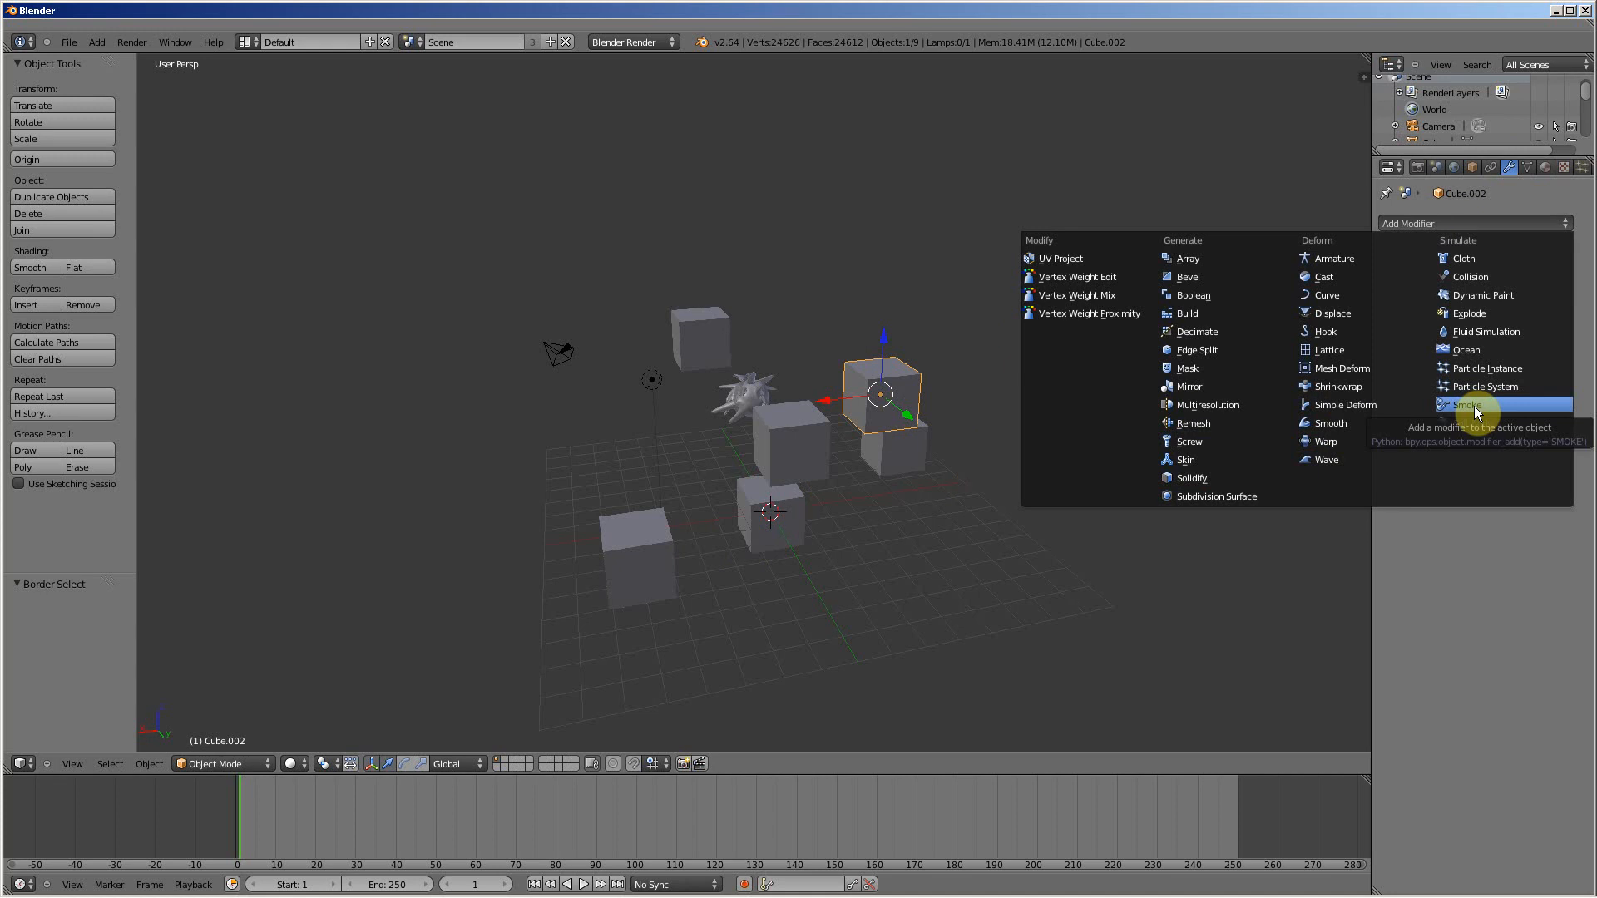
click(1475, 346)
scroll(681, 432, down, 3)
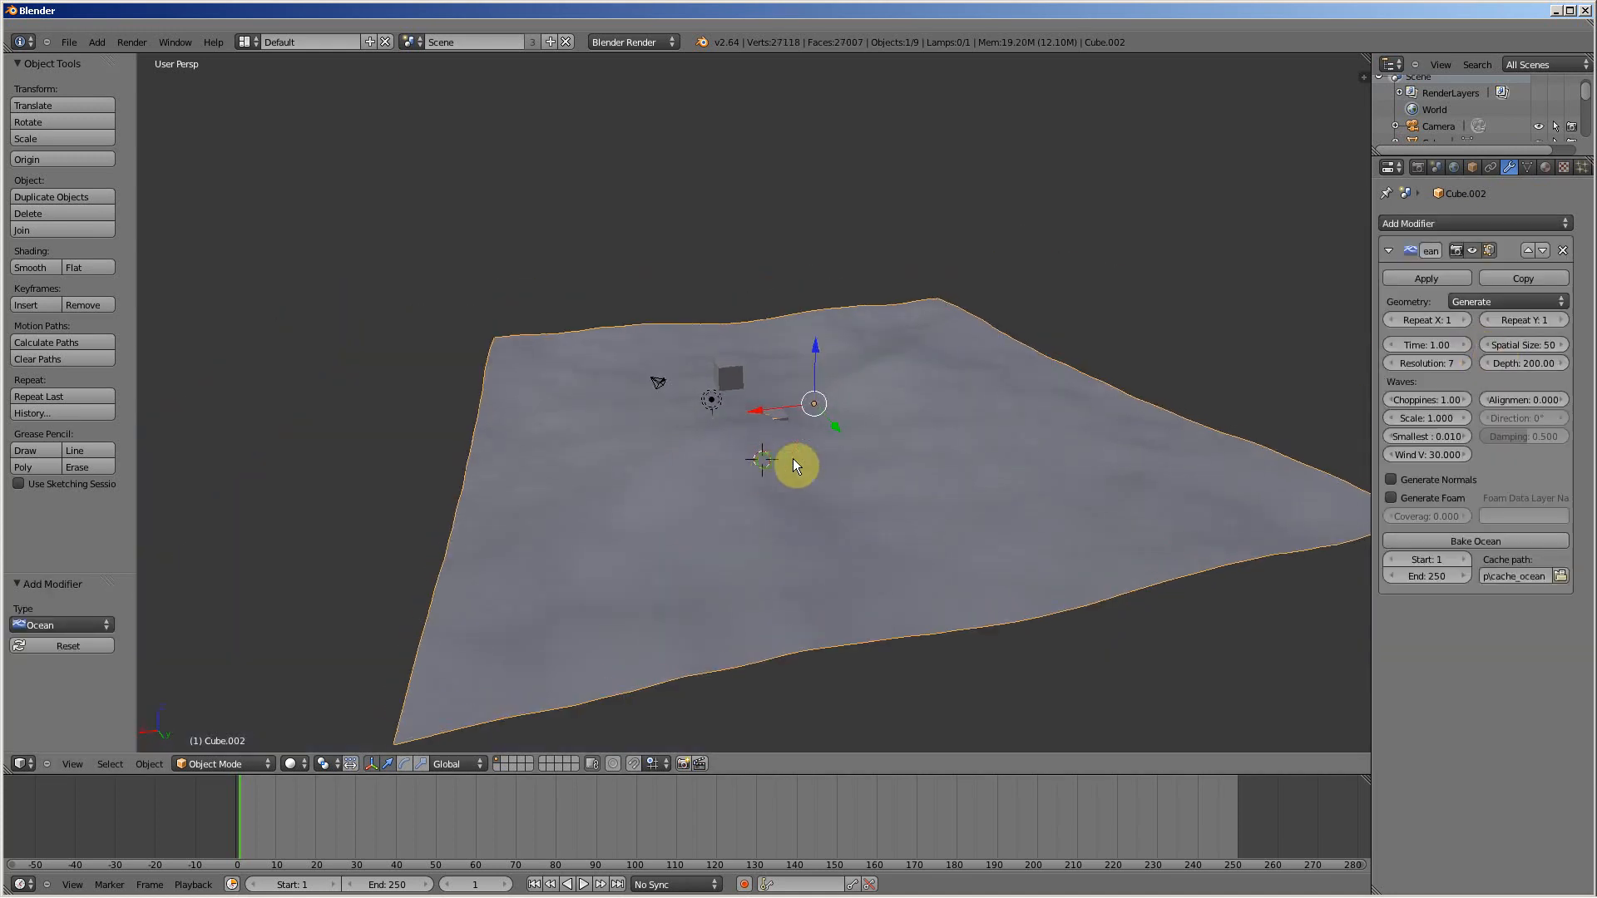
Step: Vary the Ocean modifier's Time to preview the wave motion, then set it to 0
middle_drag(793, 460, 760, 454)
drag(292, 826, 241, 802)
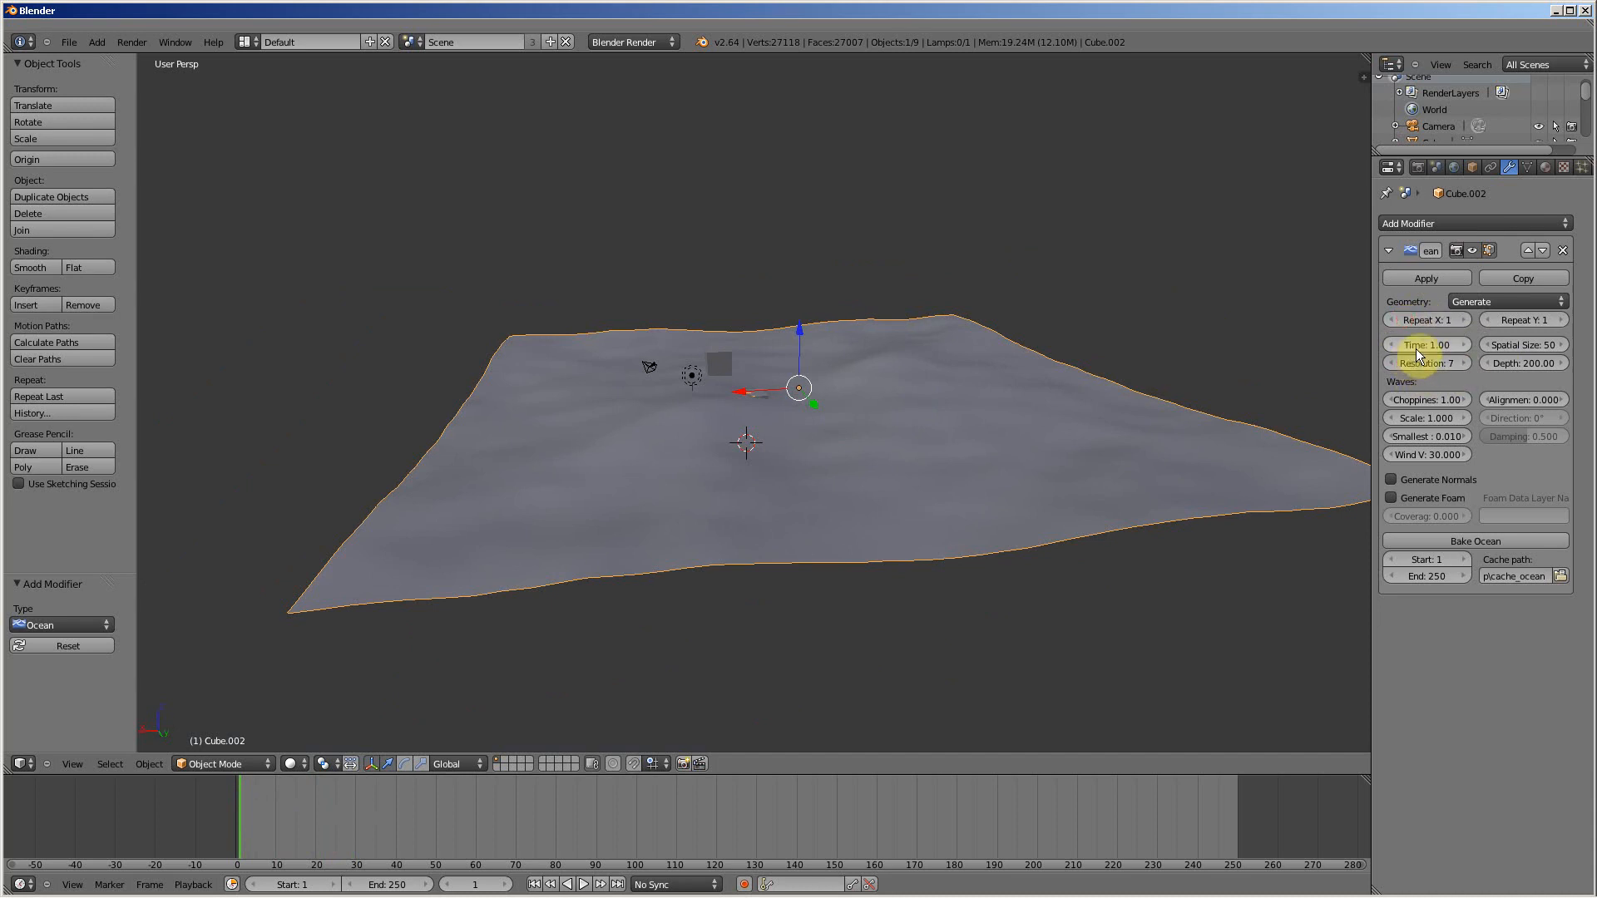
mouse_move(1419, 347)
mouse_down()
mouse_move(1435, 344)
mouse_move(1397, 343)
mouse_up()
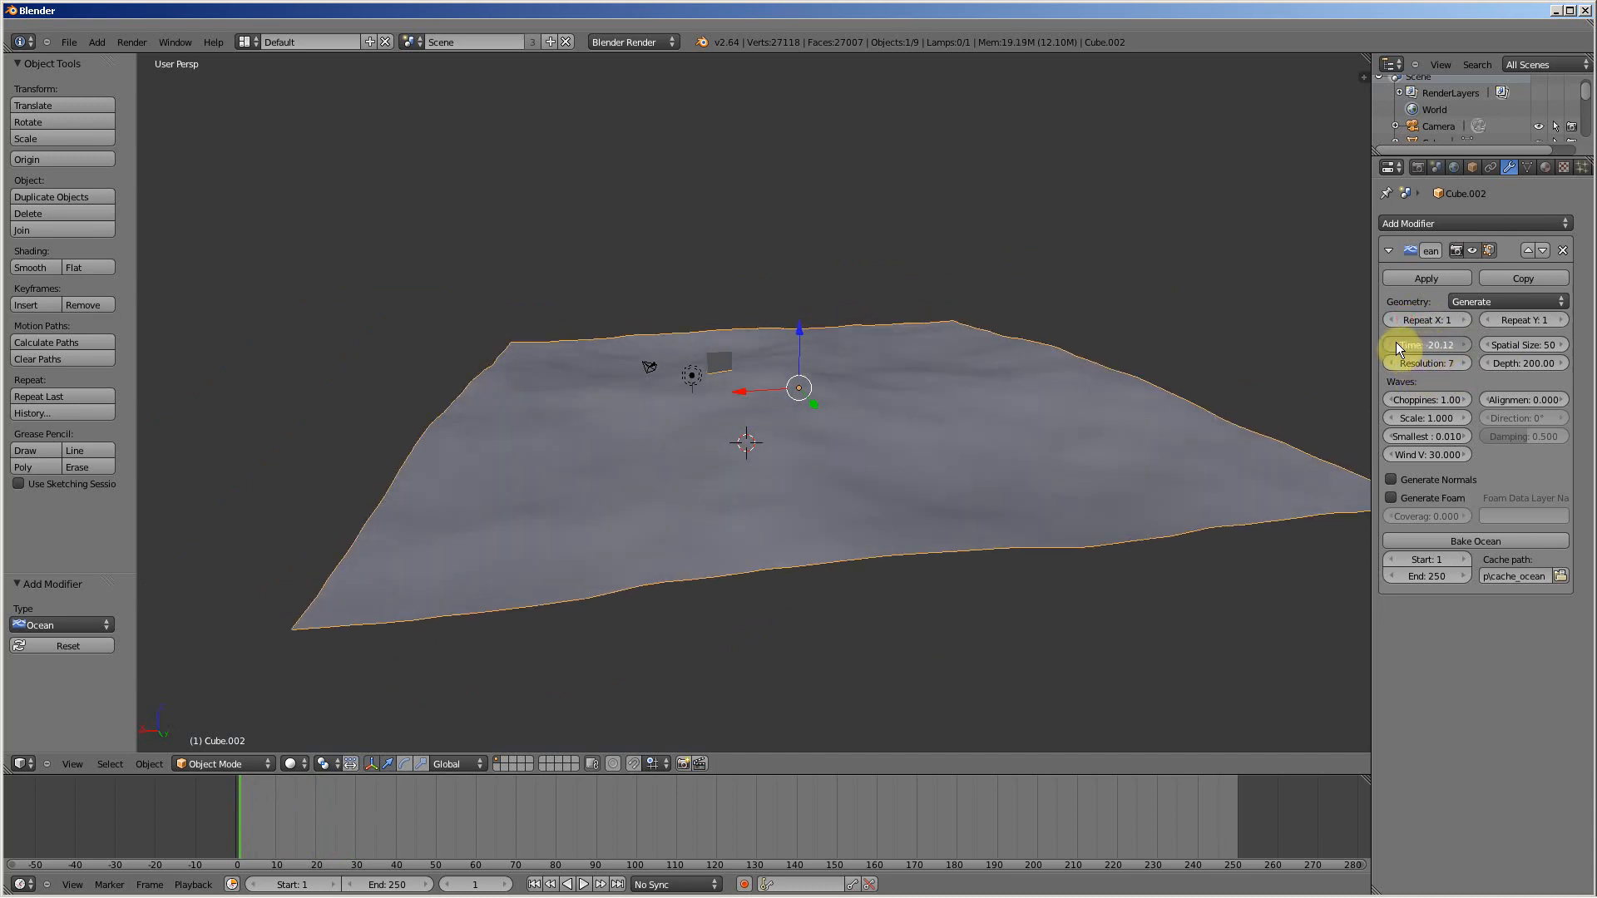
key(Return)
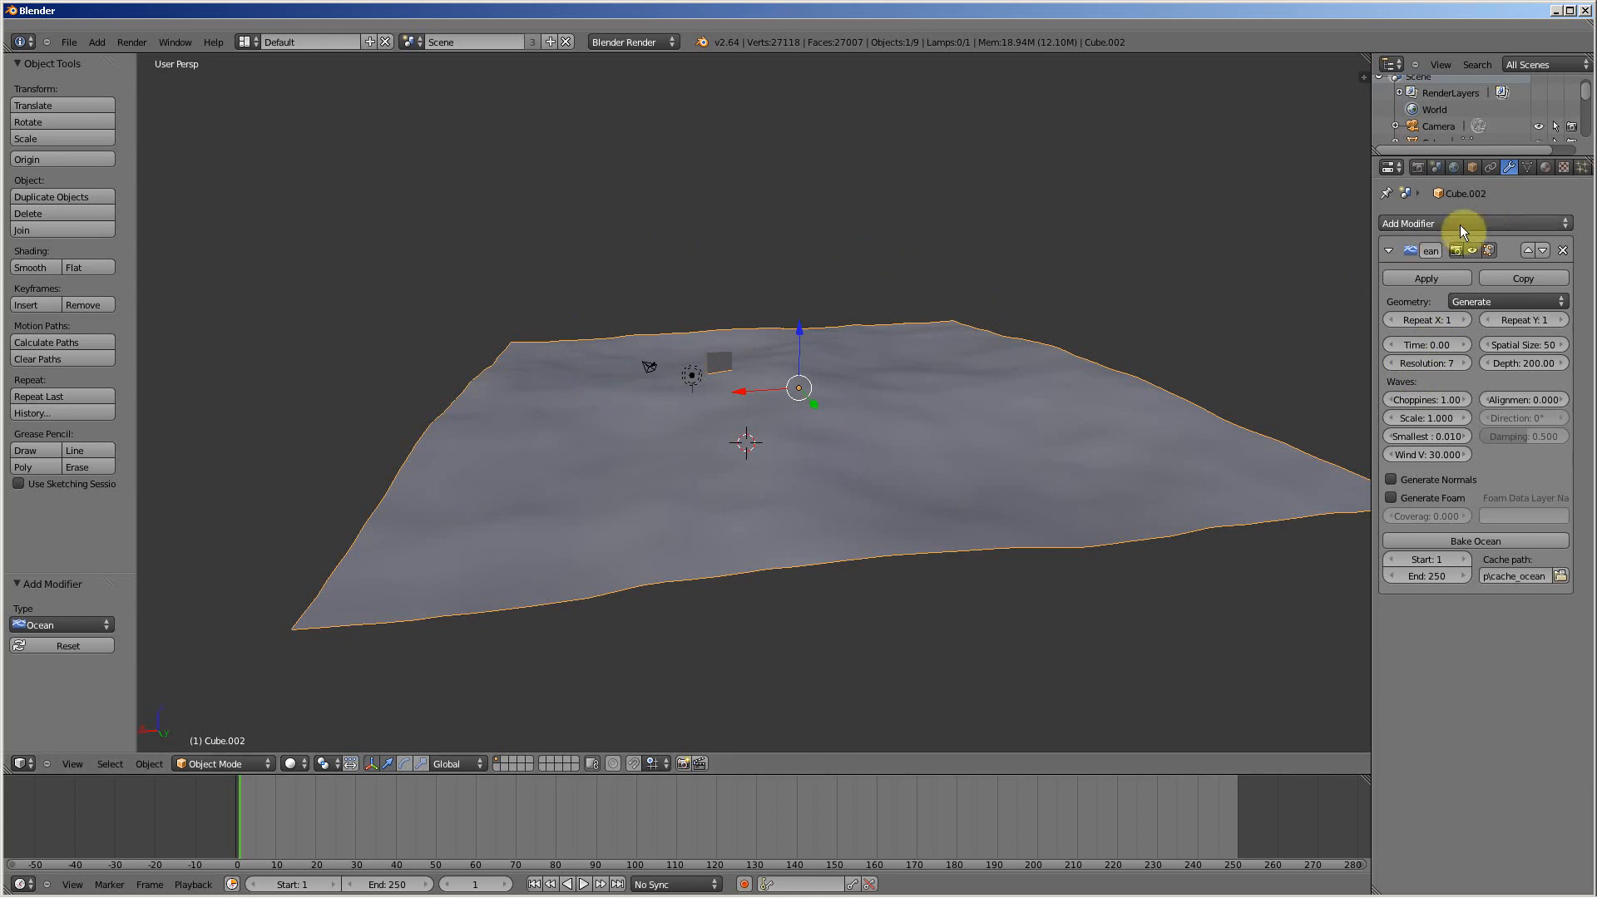
Step: Look at the texture settings, return to the modifiers, and switch automatic keyframe insertion on and off again
click(1562, 167)
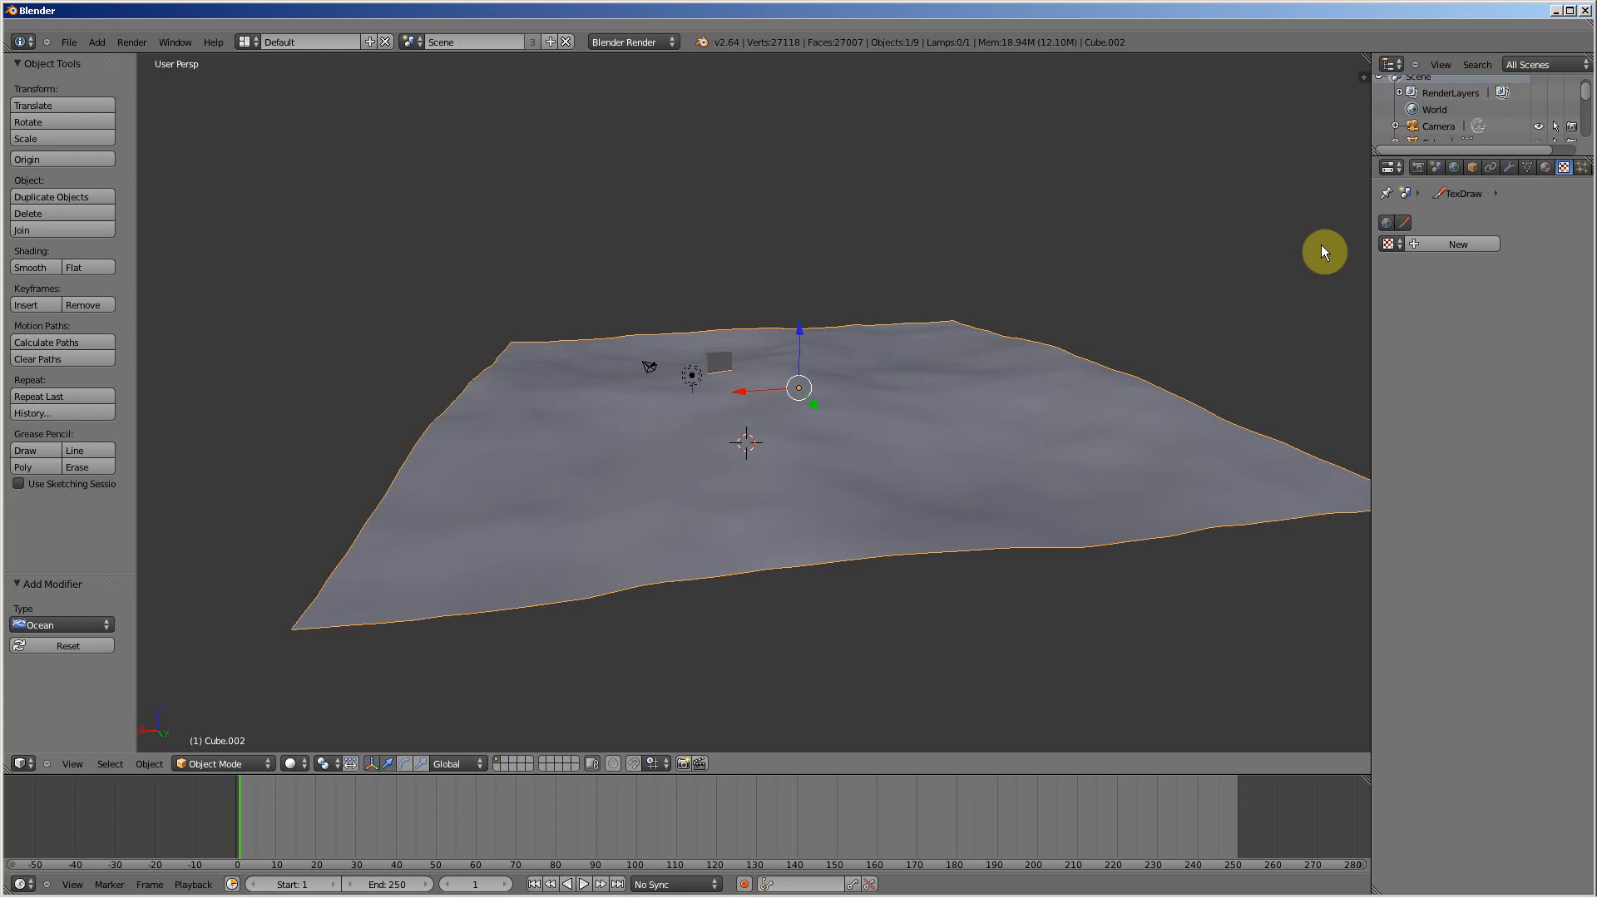
click(1508, 167)
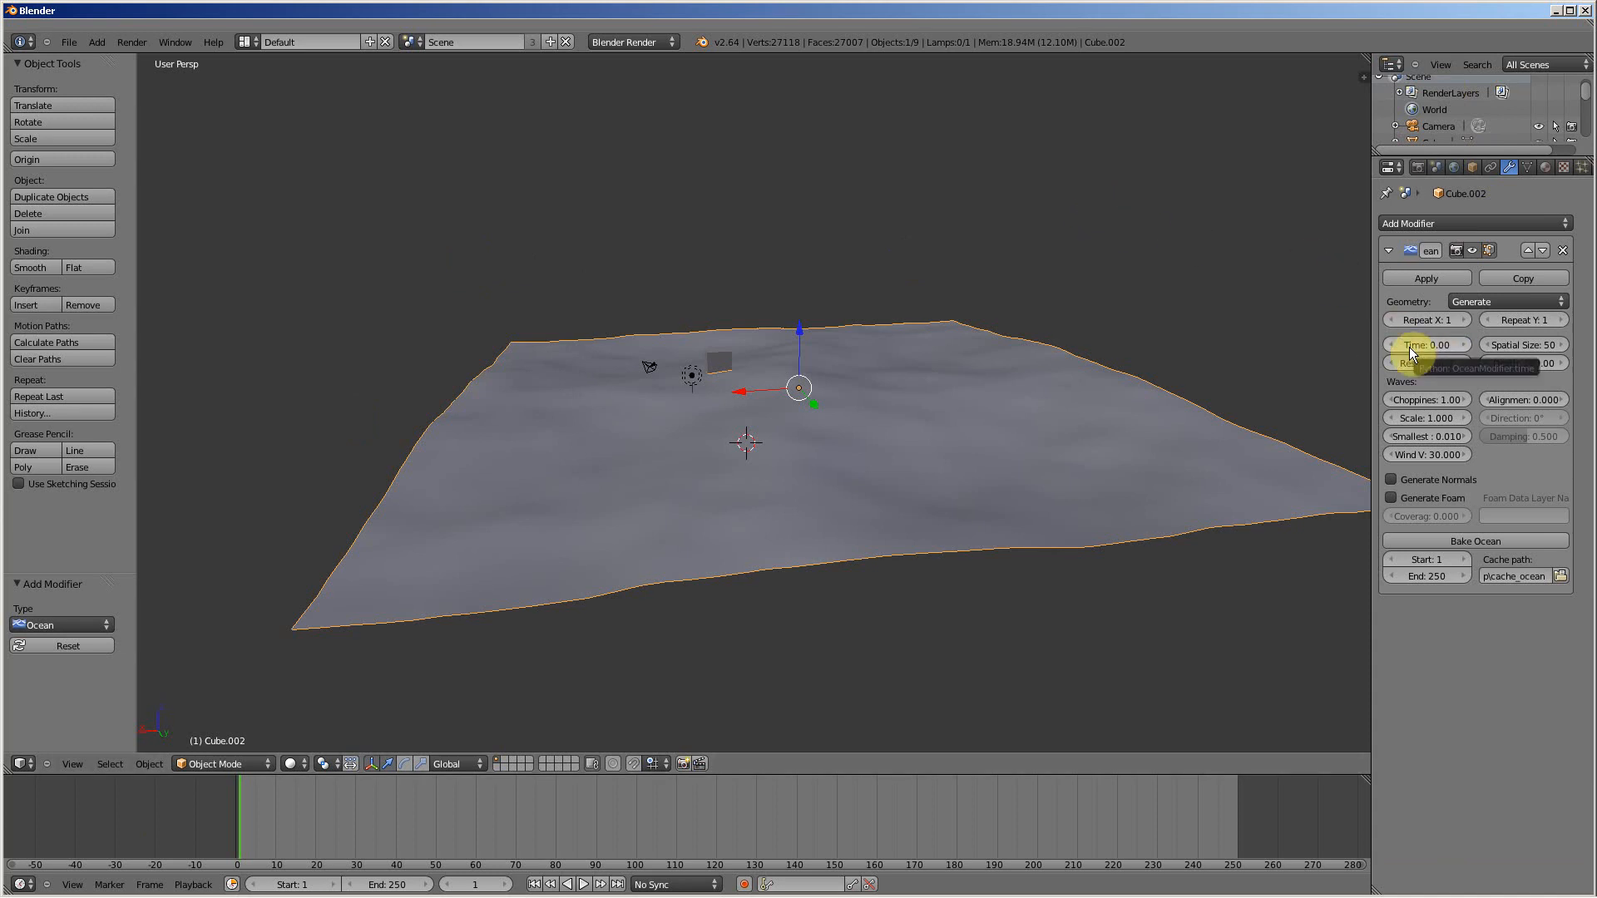
click(744, 884)
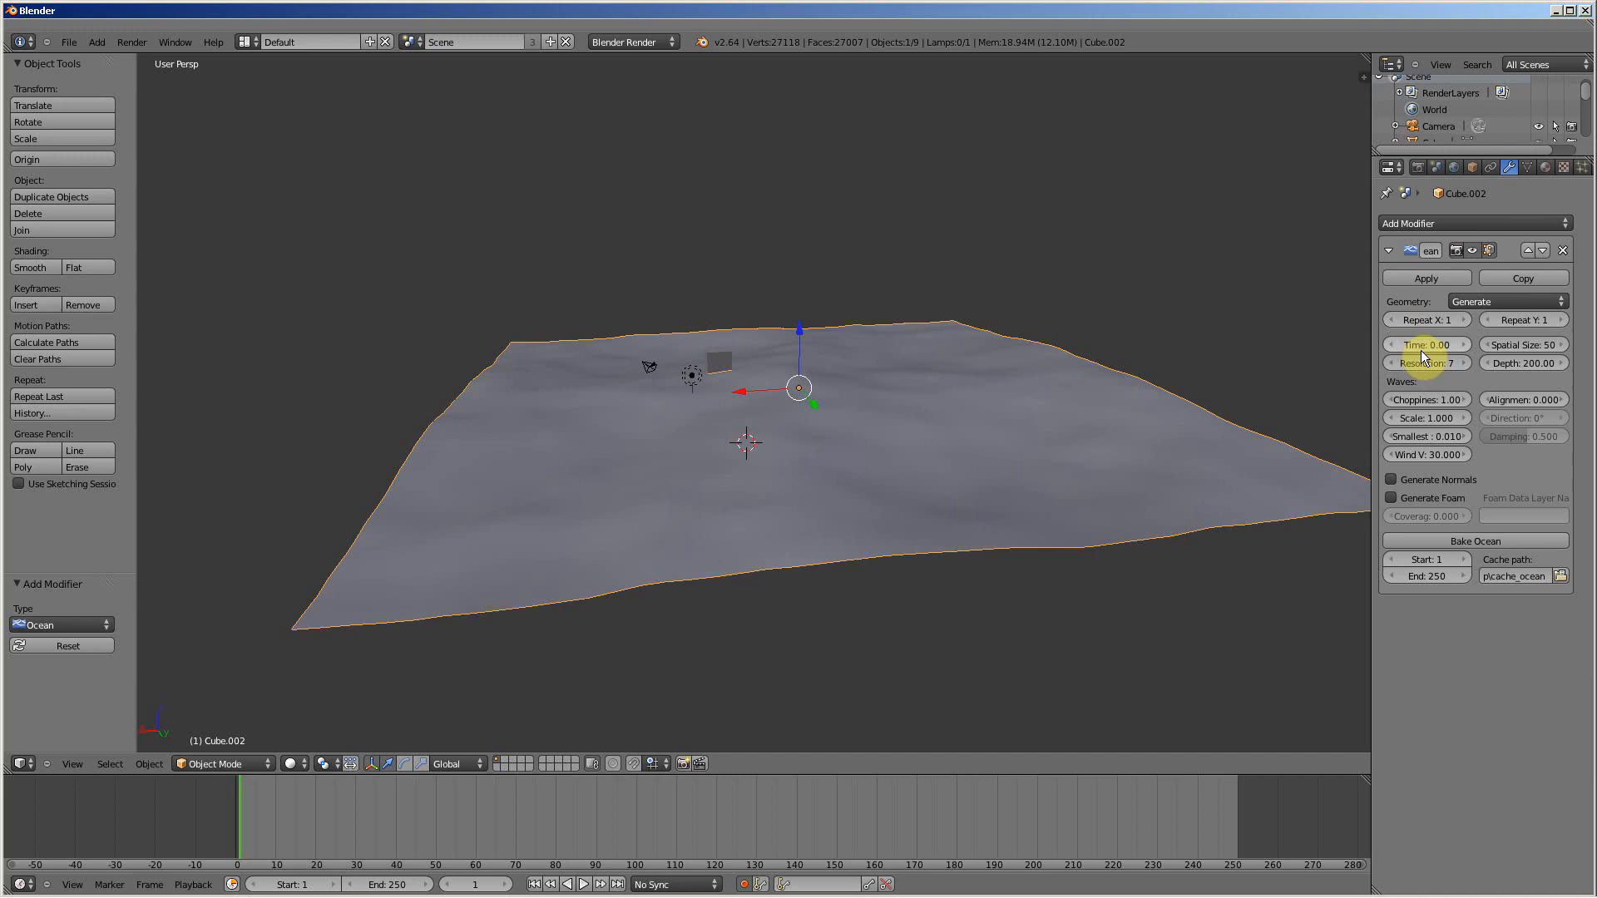
click(744, 884)
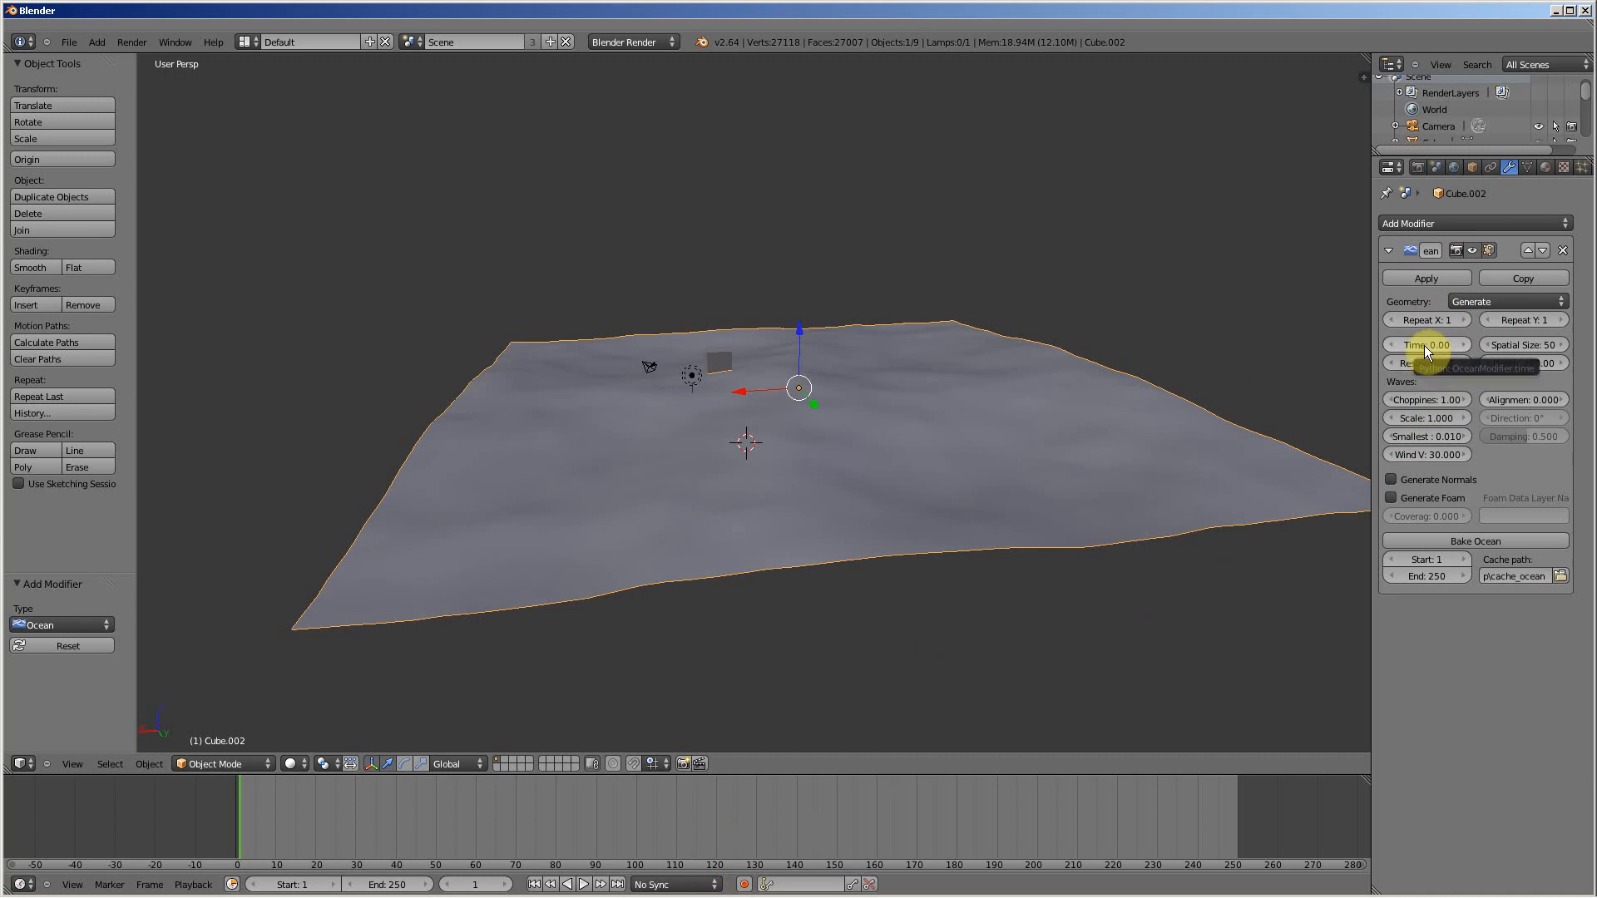
Step: Insert a keyframe on the Ocean modifier's Time at frame 1 and move to frame 21
key(i)
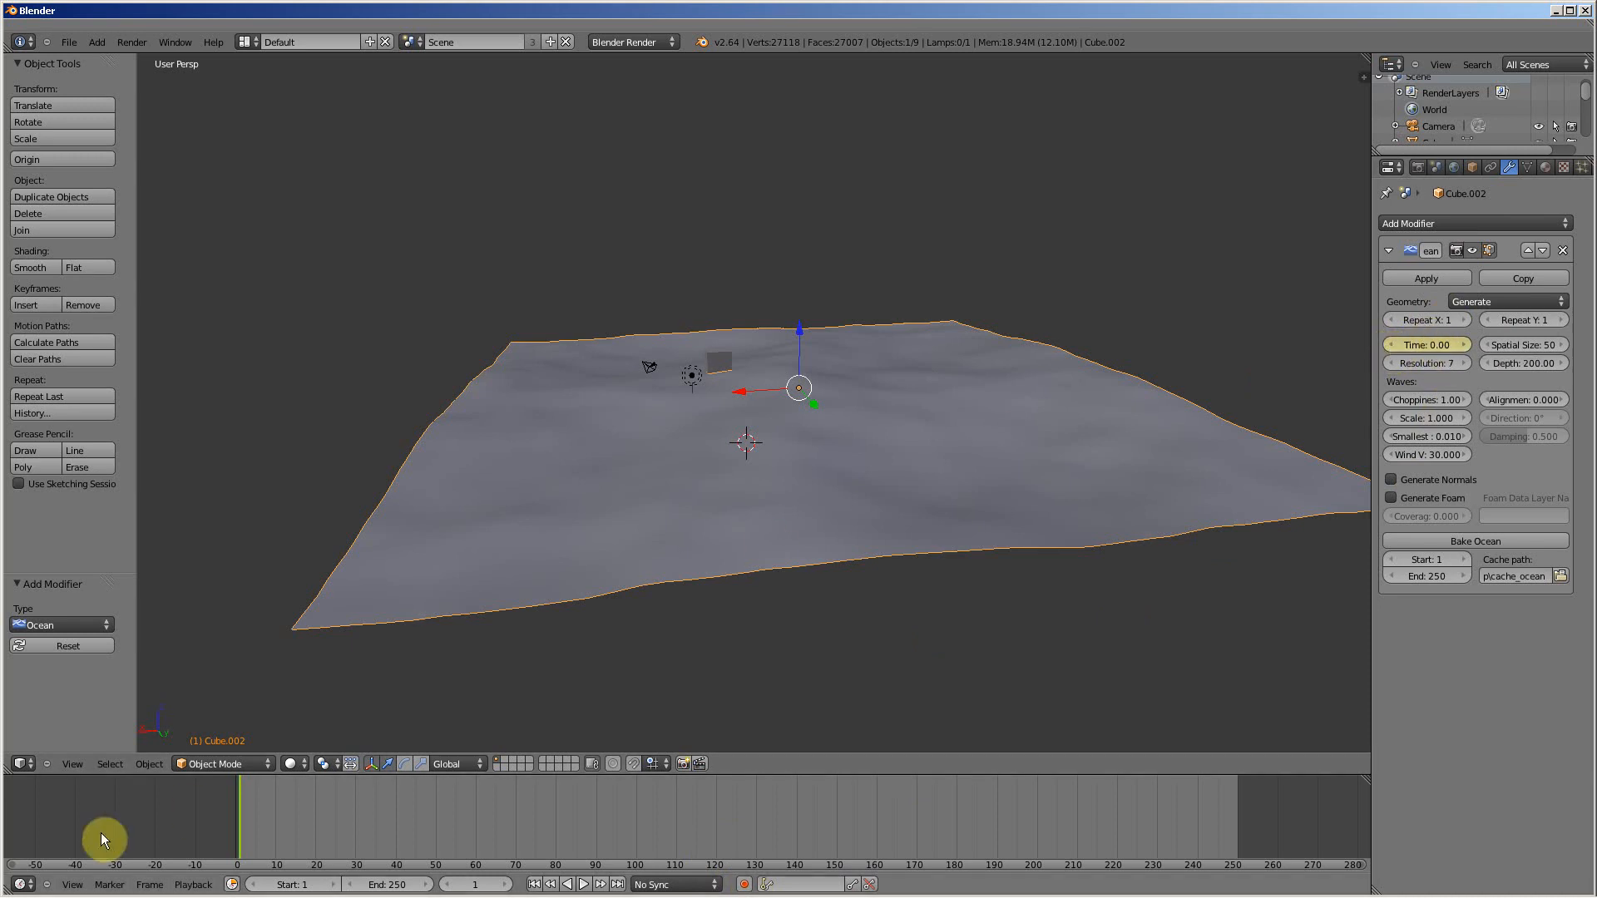
drag(245, 802, 263, 798)
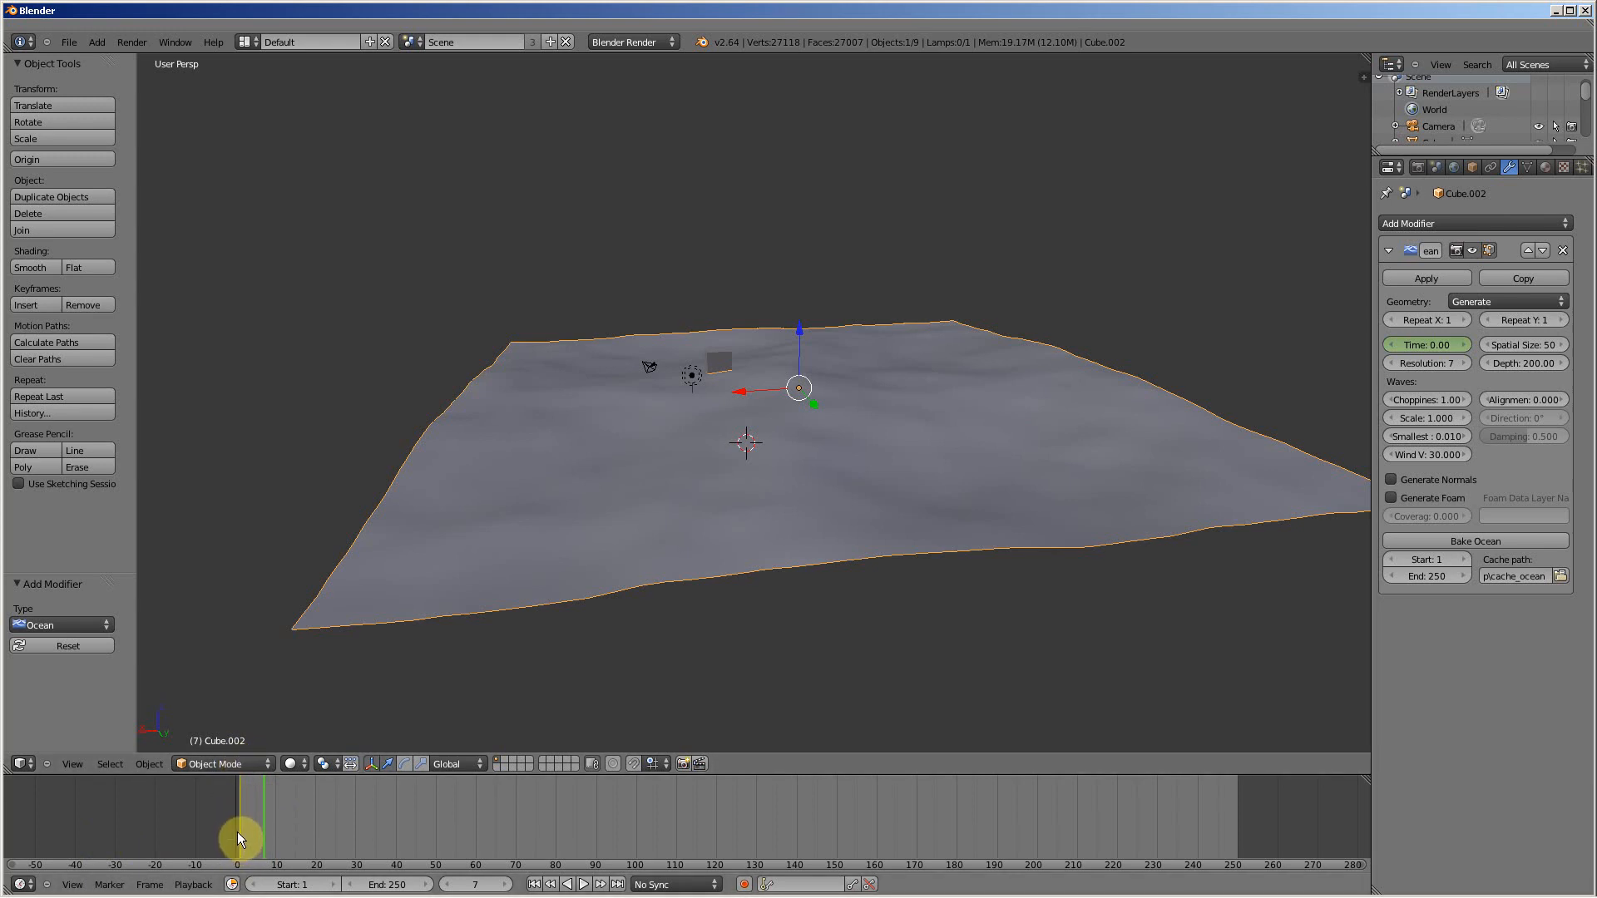
drag(247, 815, 320, 812)
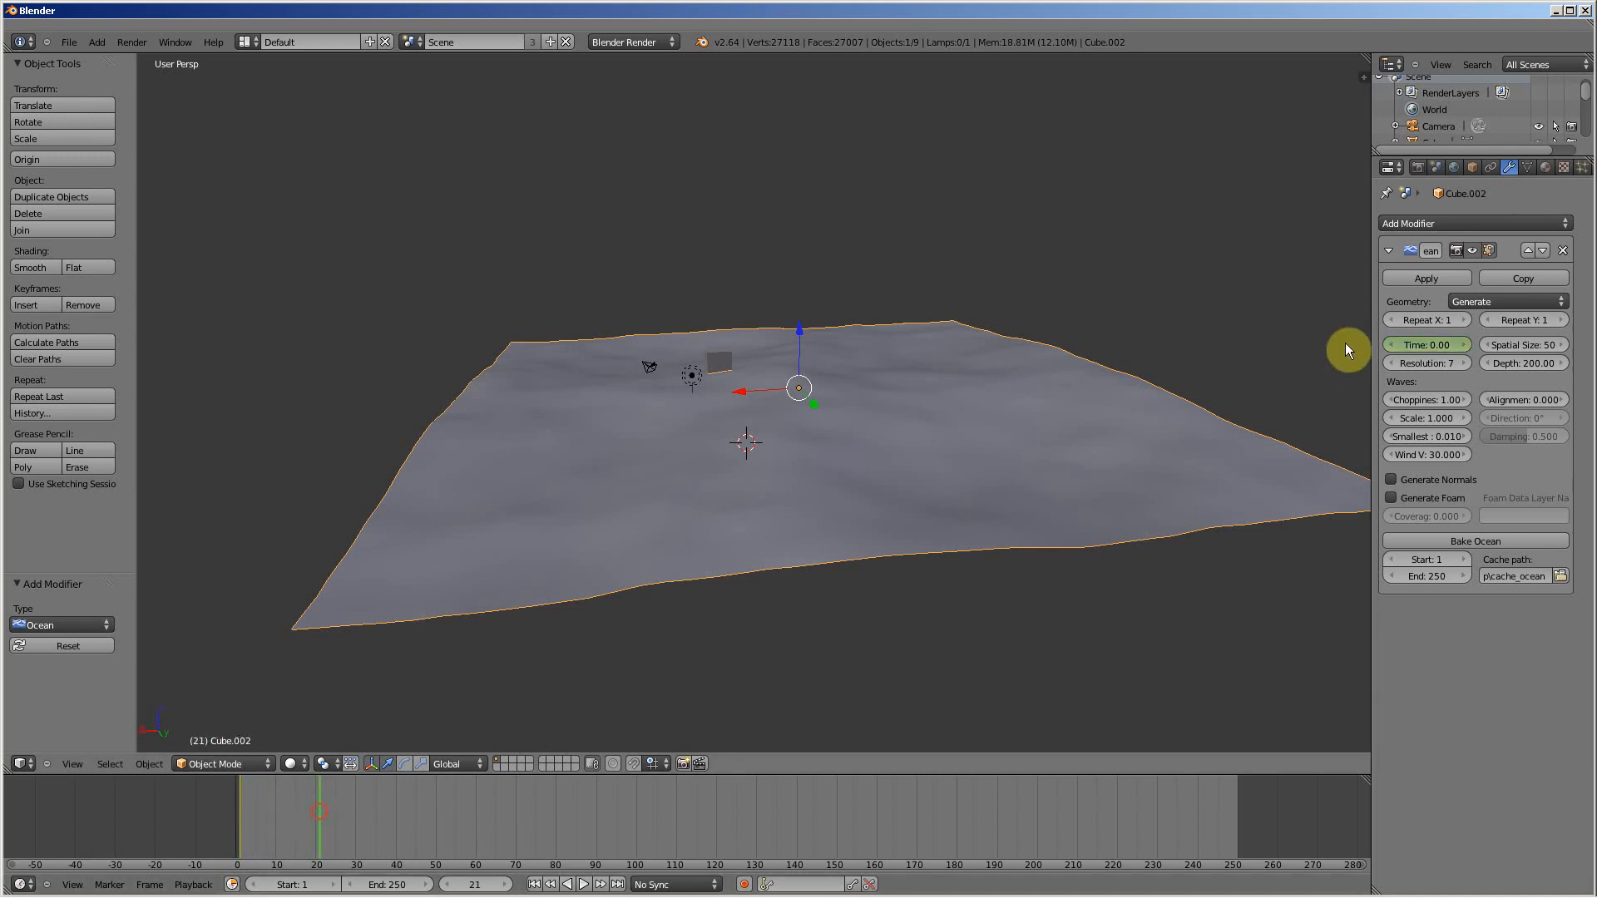
Step: Set the Ocean modifier's Time to 10 and keyframe it at frame 21
mouse_move(1410, 343)
mouse_down()
mouse_move(1450, 348)
mouse_move(1421, 348)
mouse_up()
click(1423, 350)
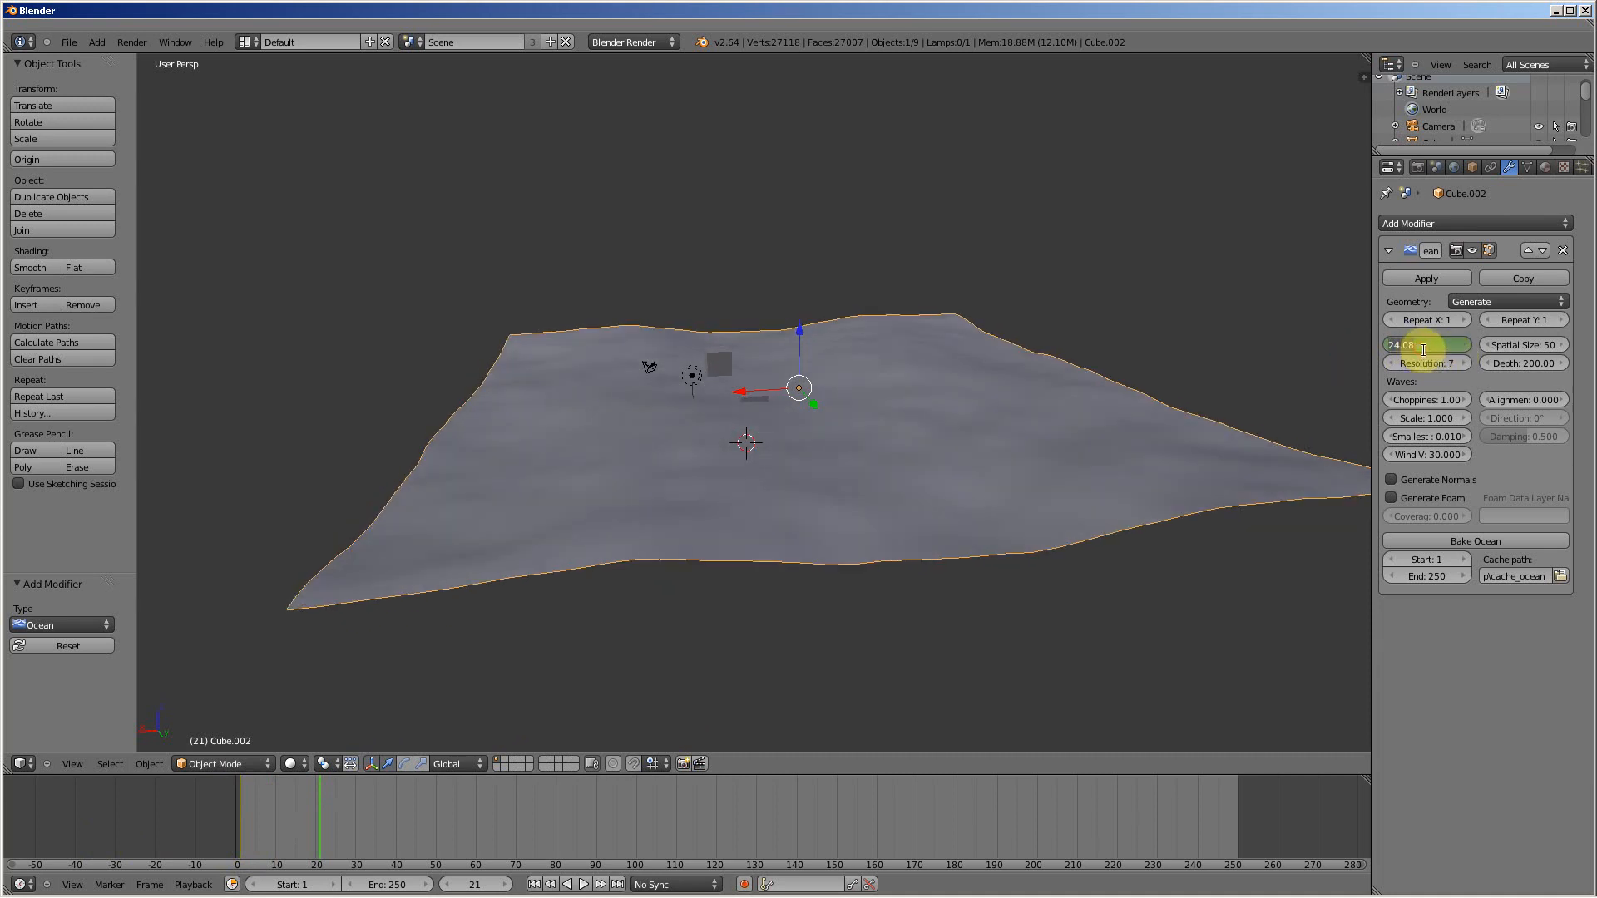
text(10)
key(Return)
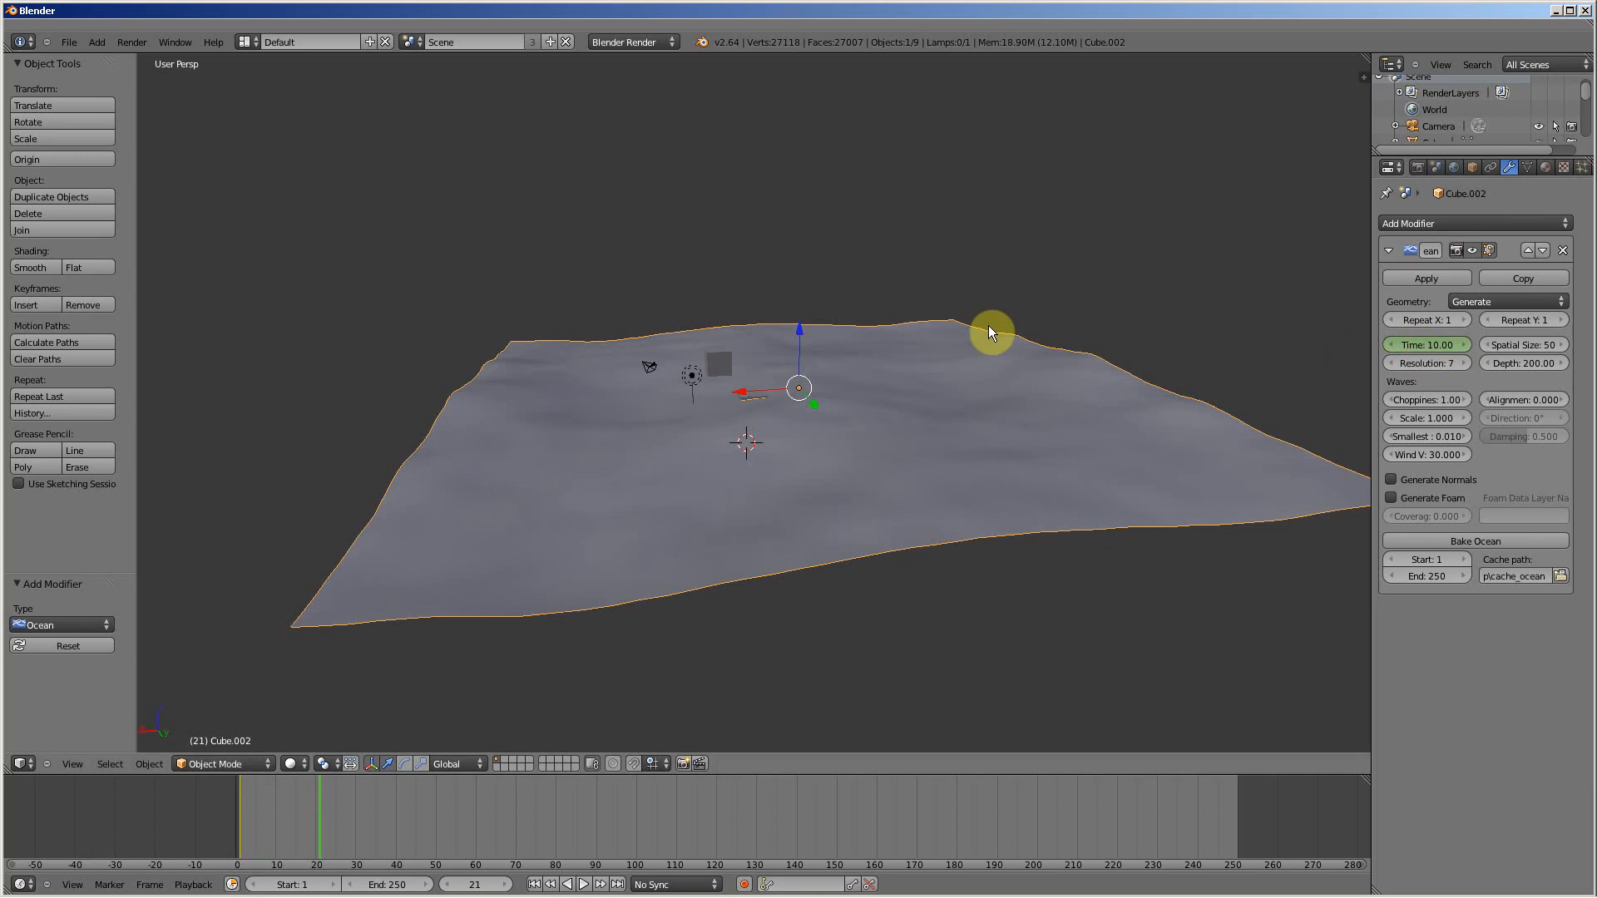
key(i)
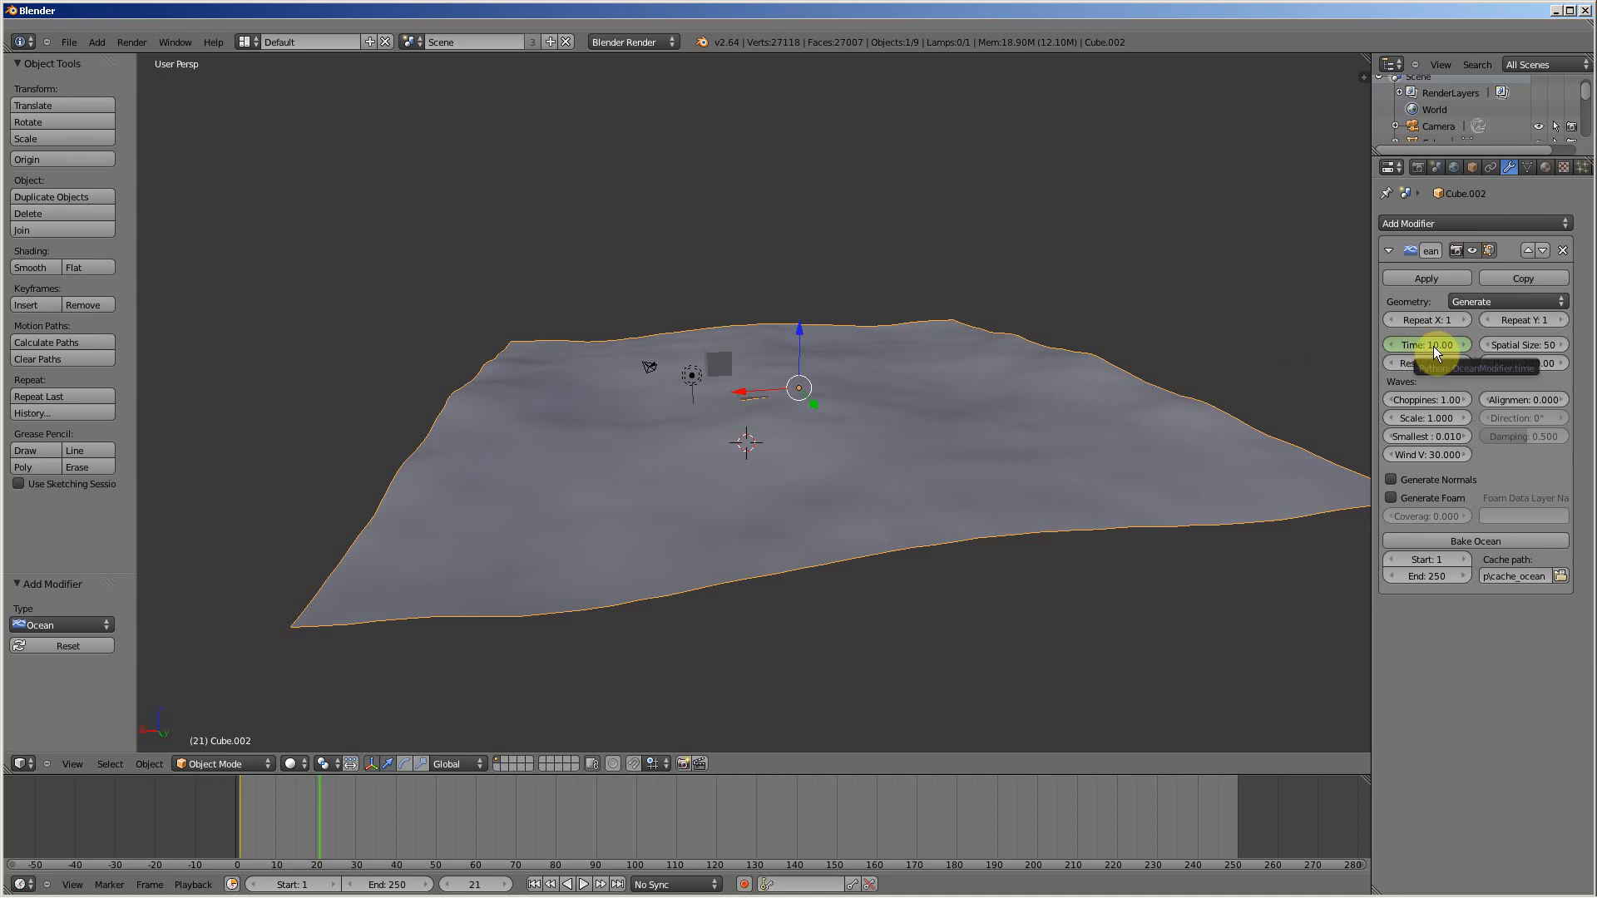
key(i)
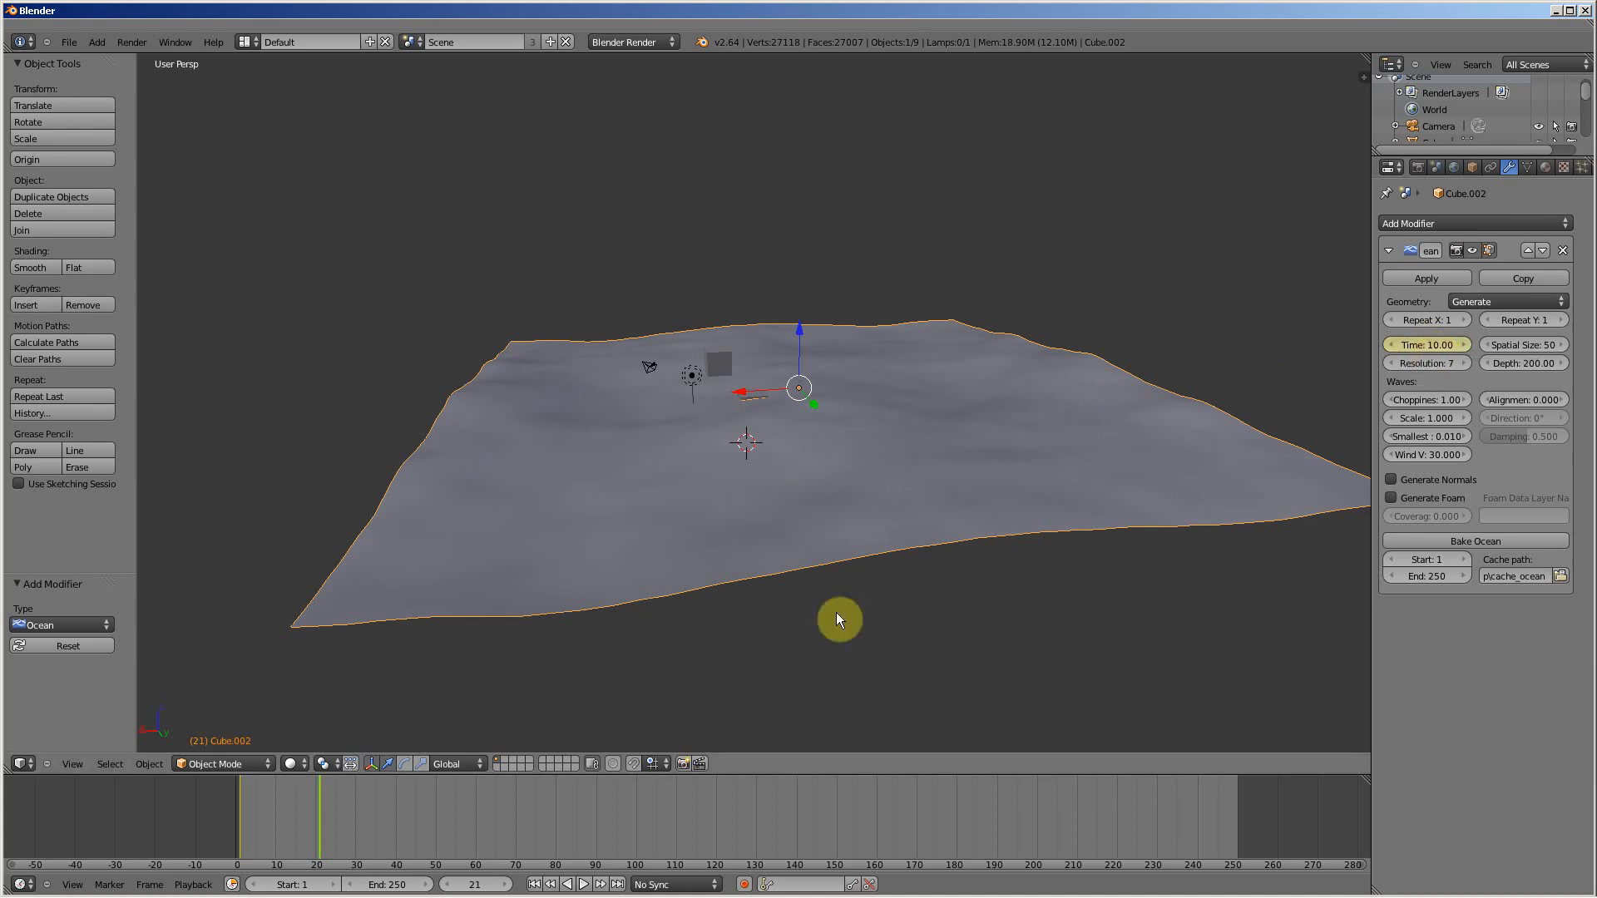
Step: Set the current frame to 22 and the animation's end frame to 22
drag(296, 828, 329, 819)
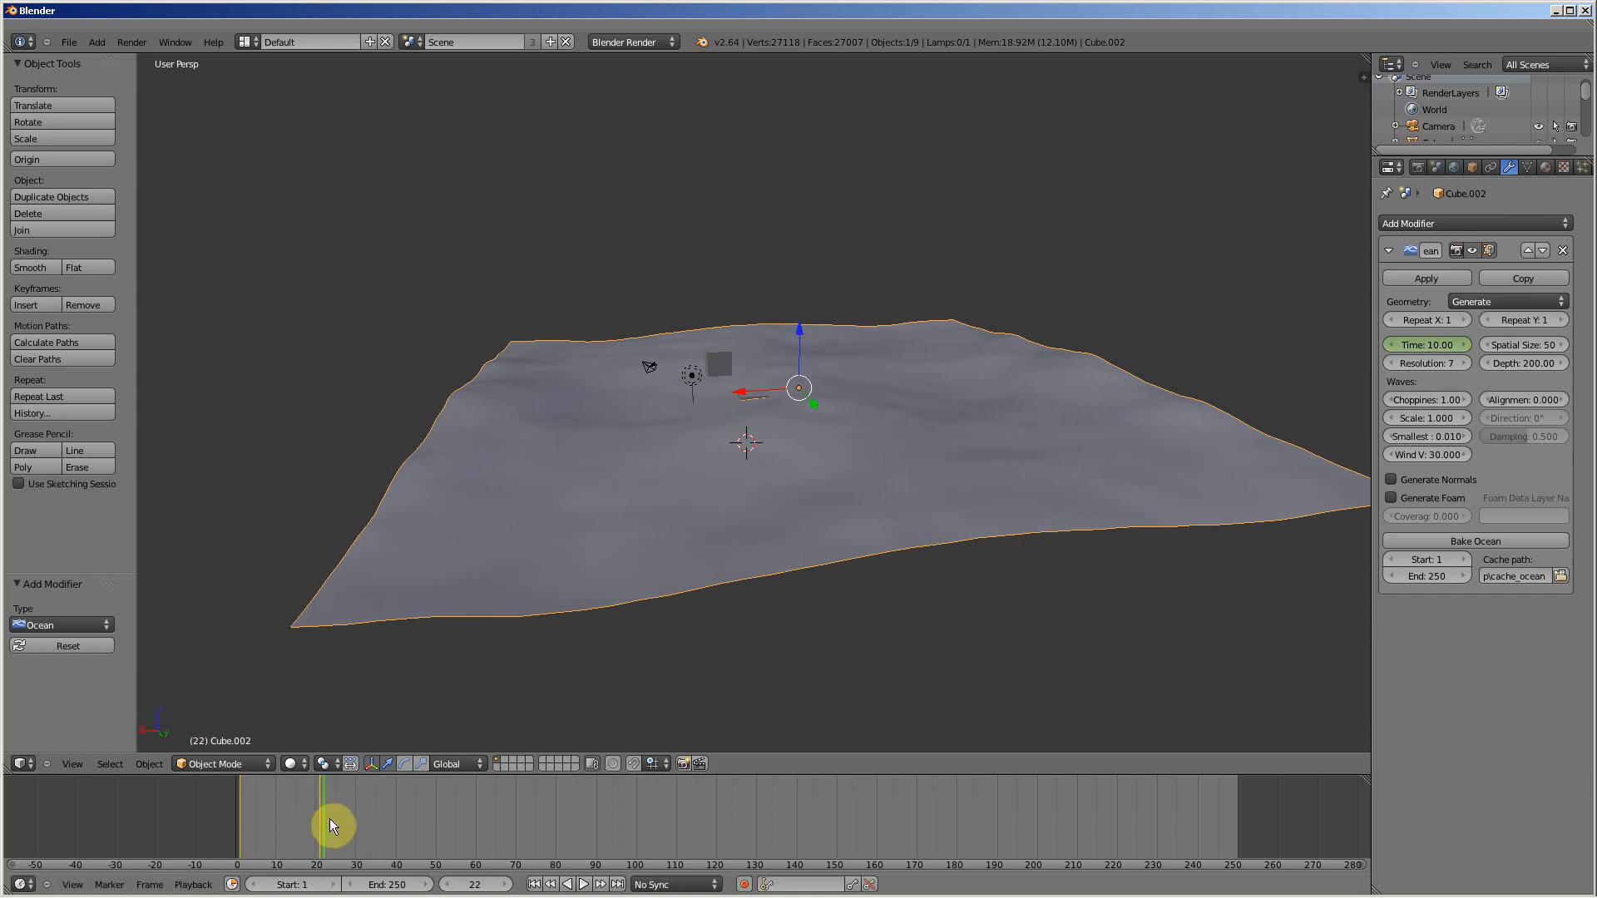
click(470, 884)
text(22)
key(Return)
click(400, 891)
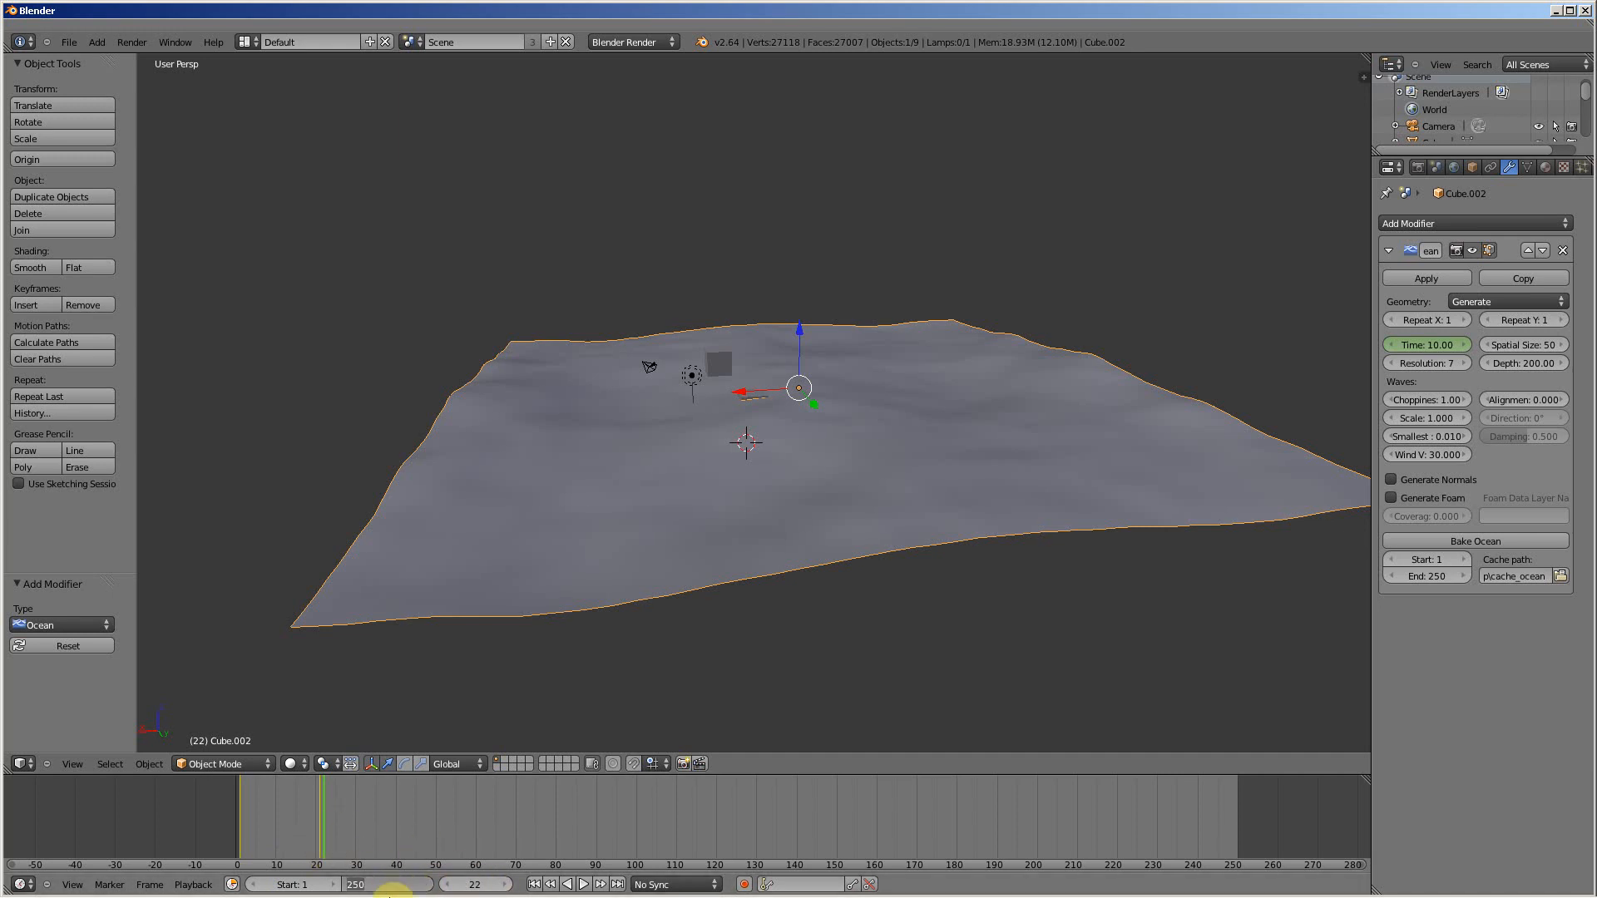
mouse_move(391, 895)
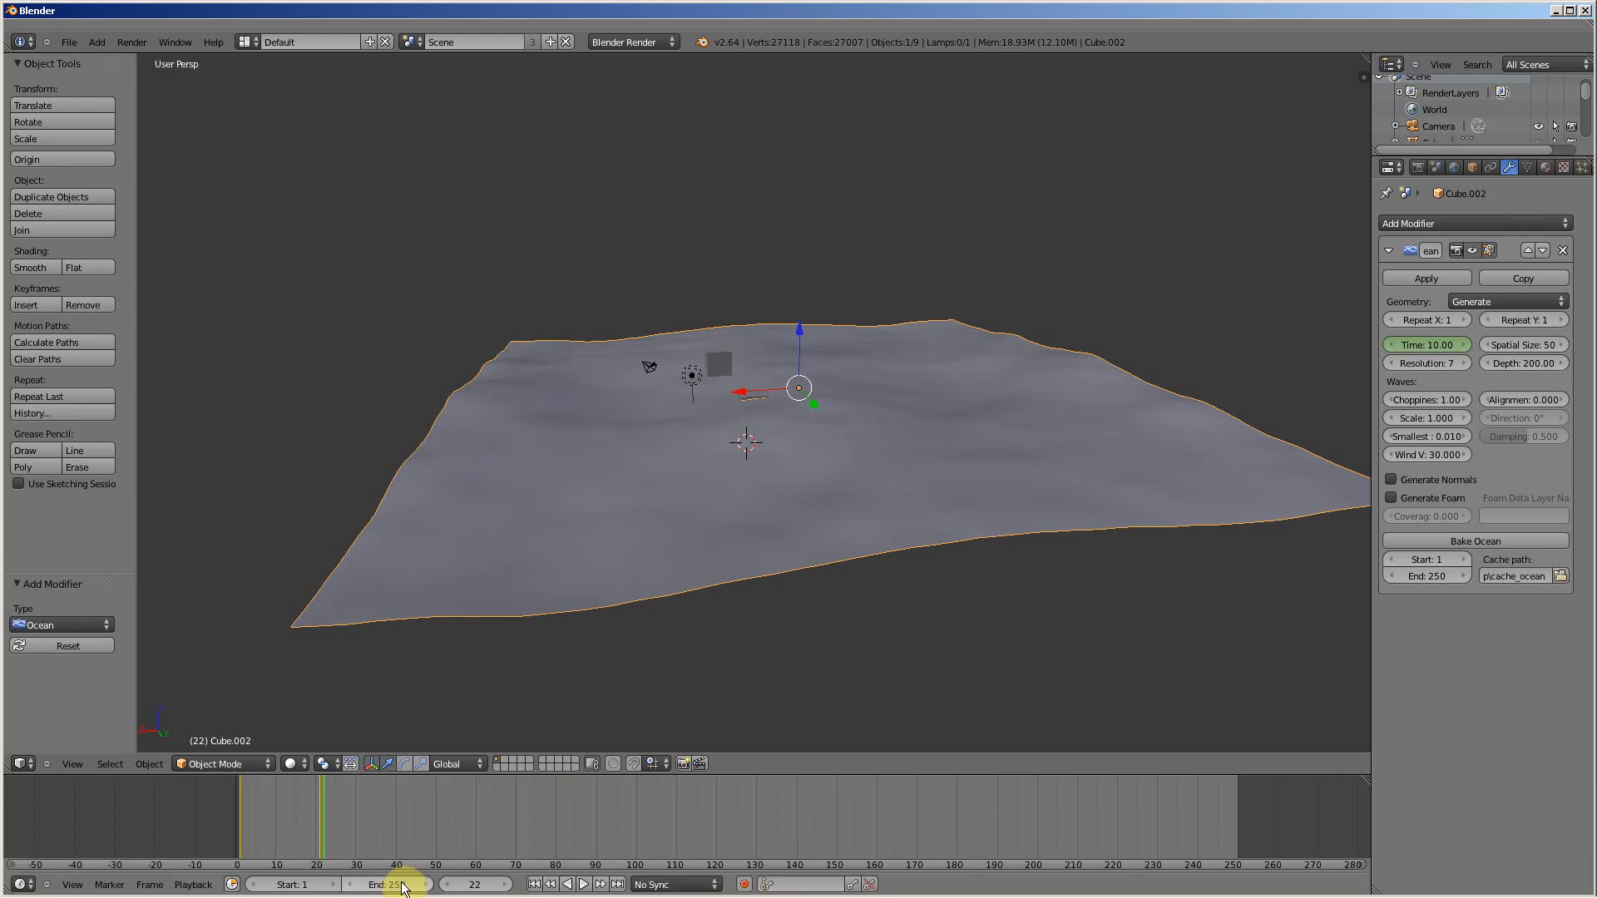
text(22)
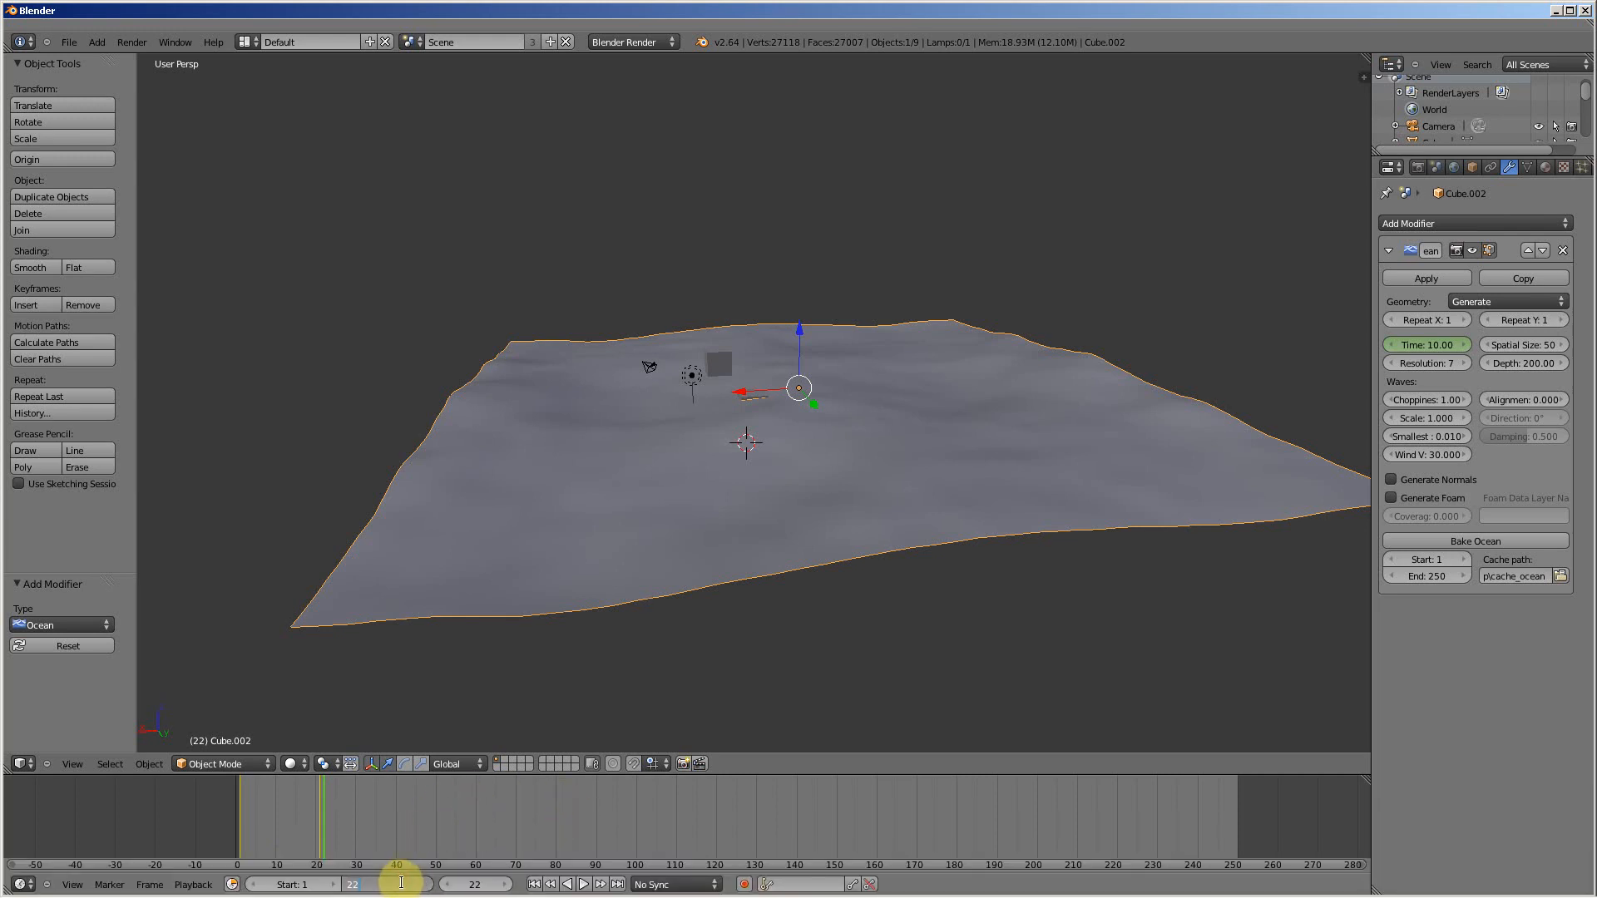
key(Return)
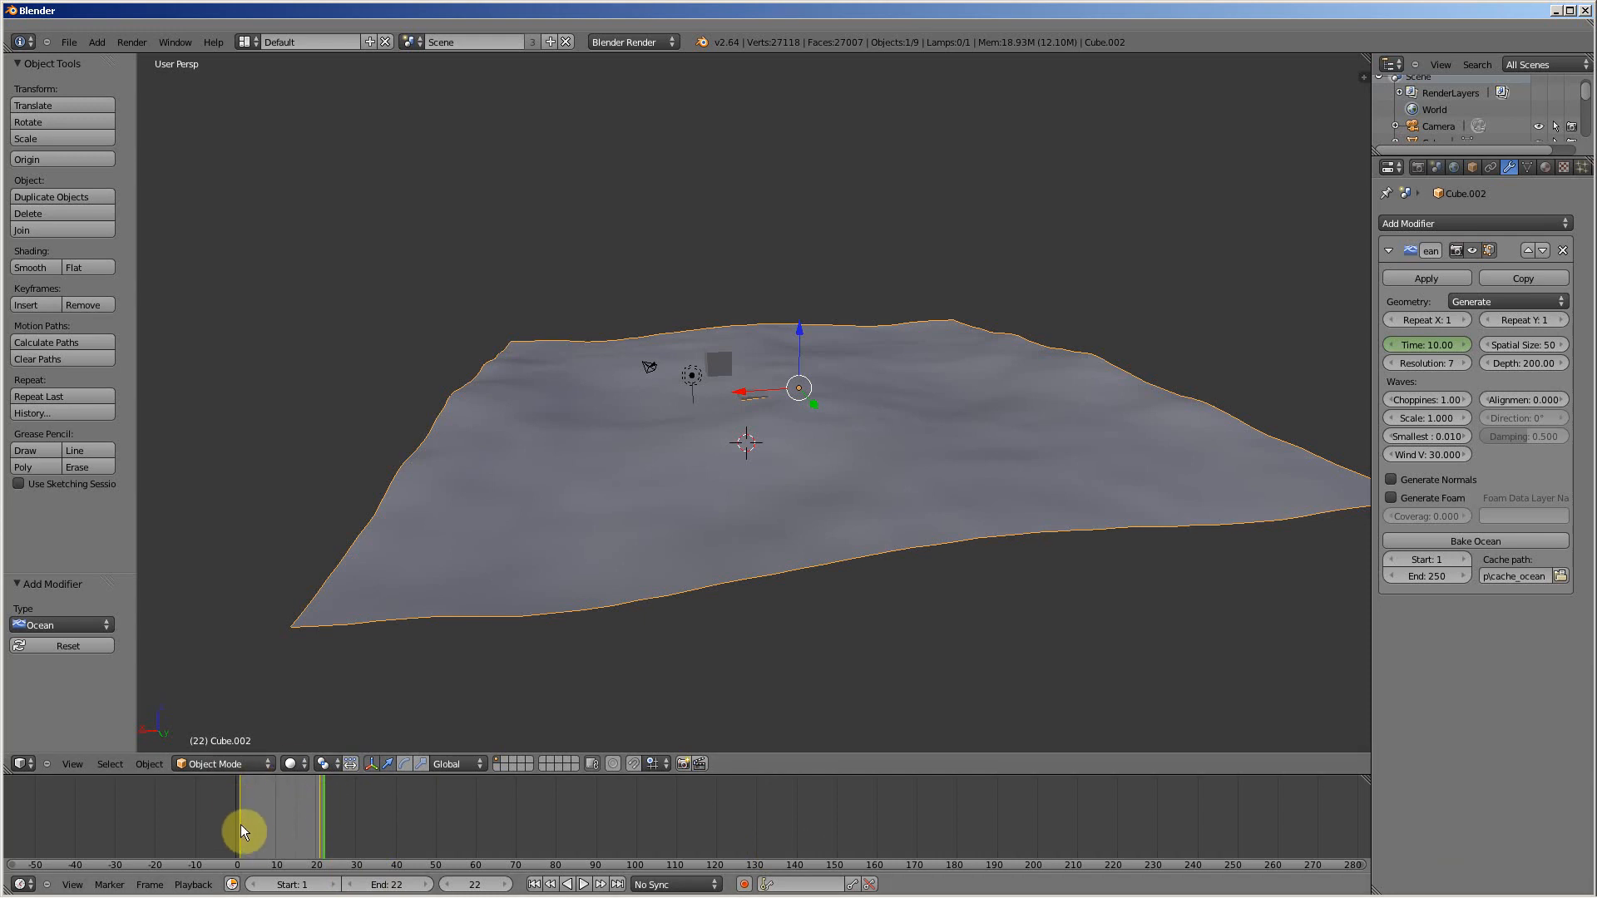
Step: Play the ocean animation in the 3D View and stop the playback
key(alt+a)
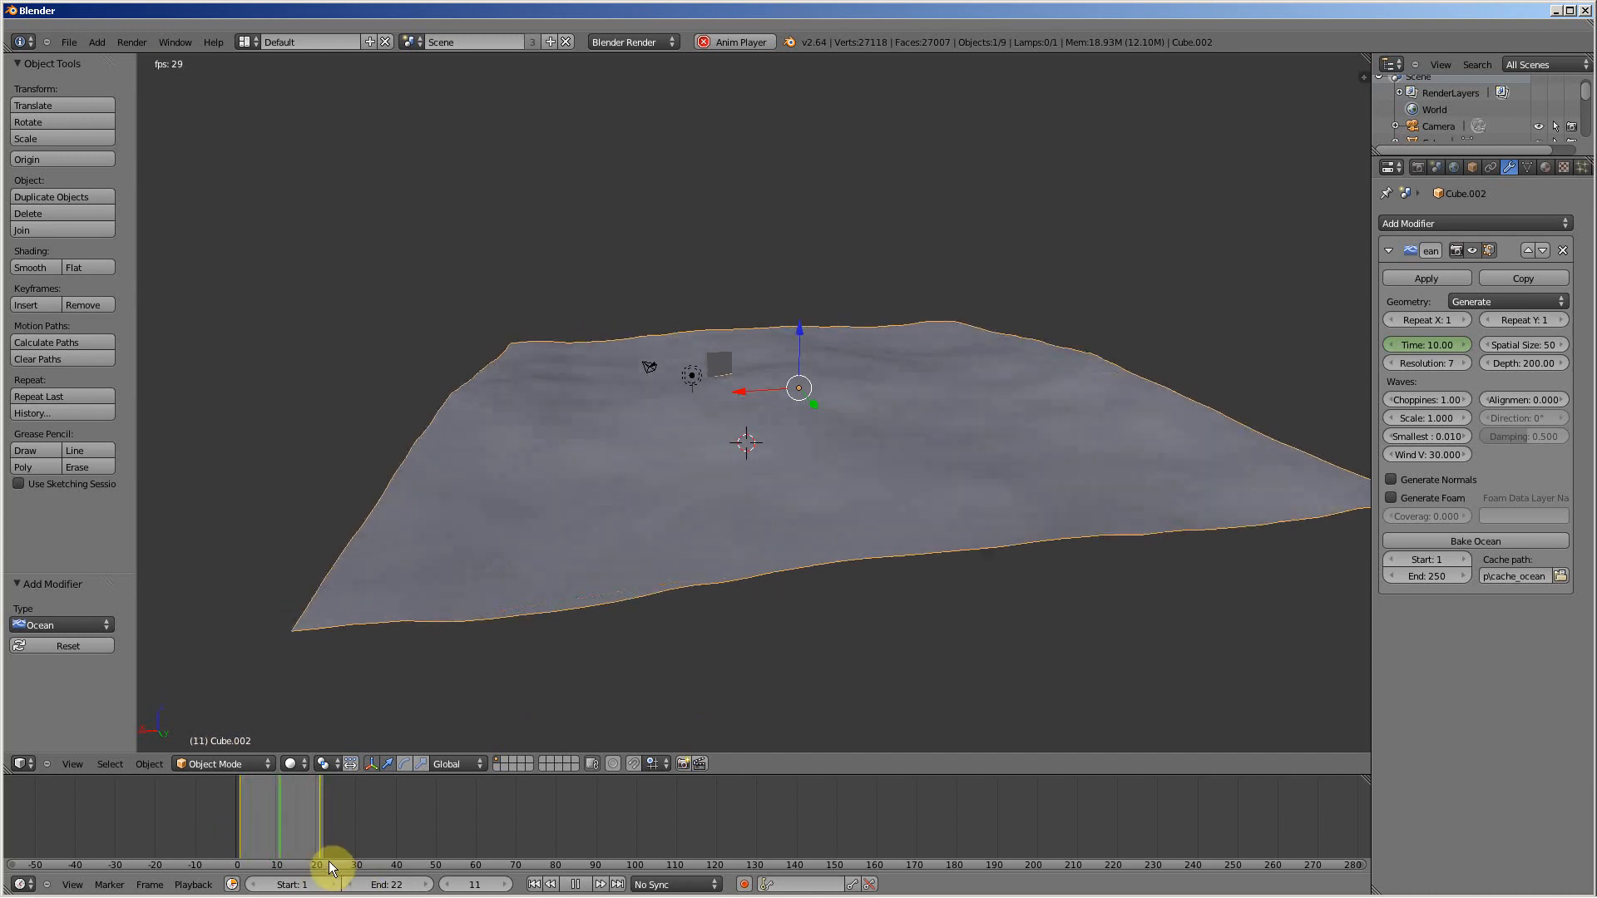
key(alt+a)
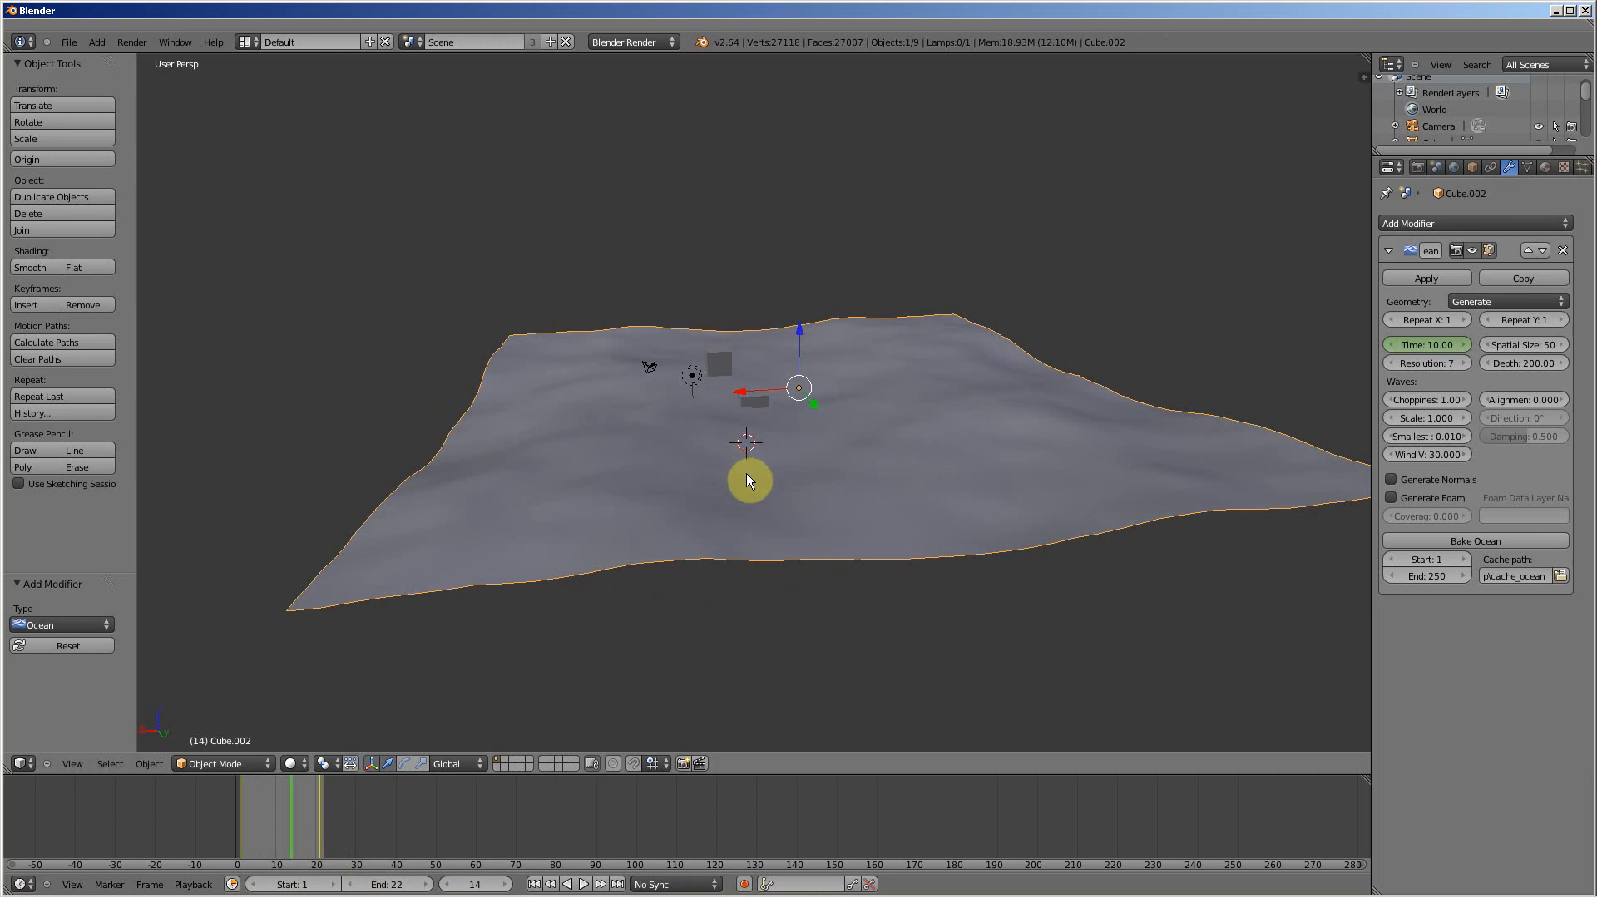
click(1438, 362)
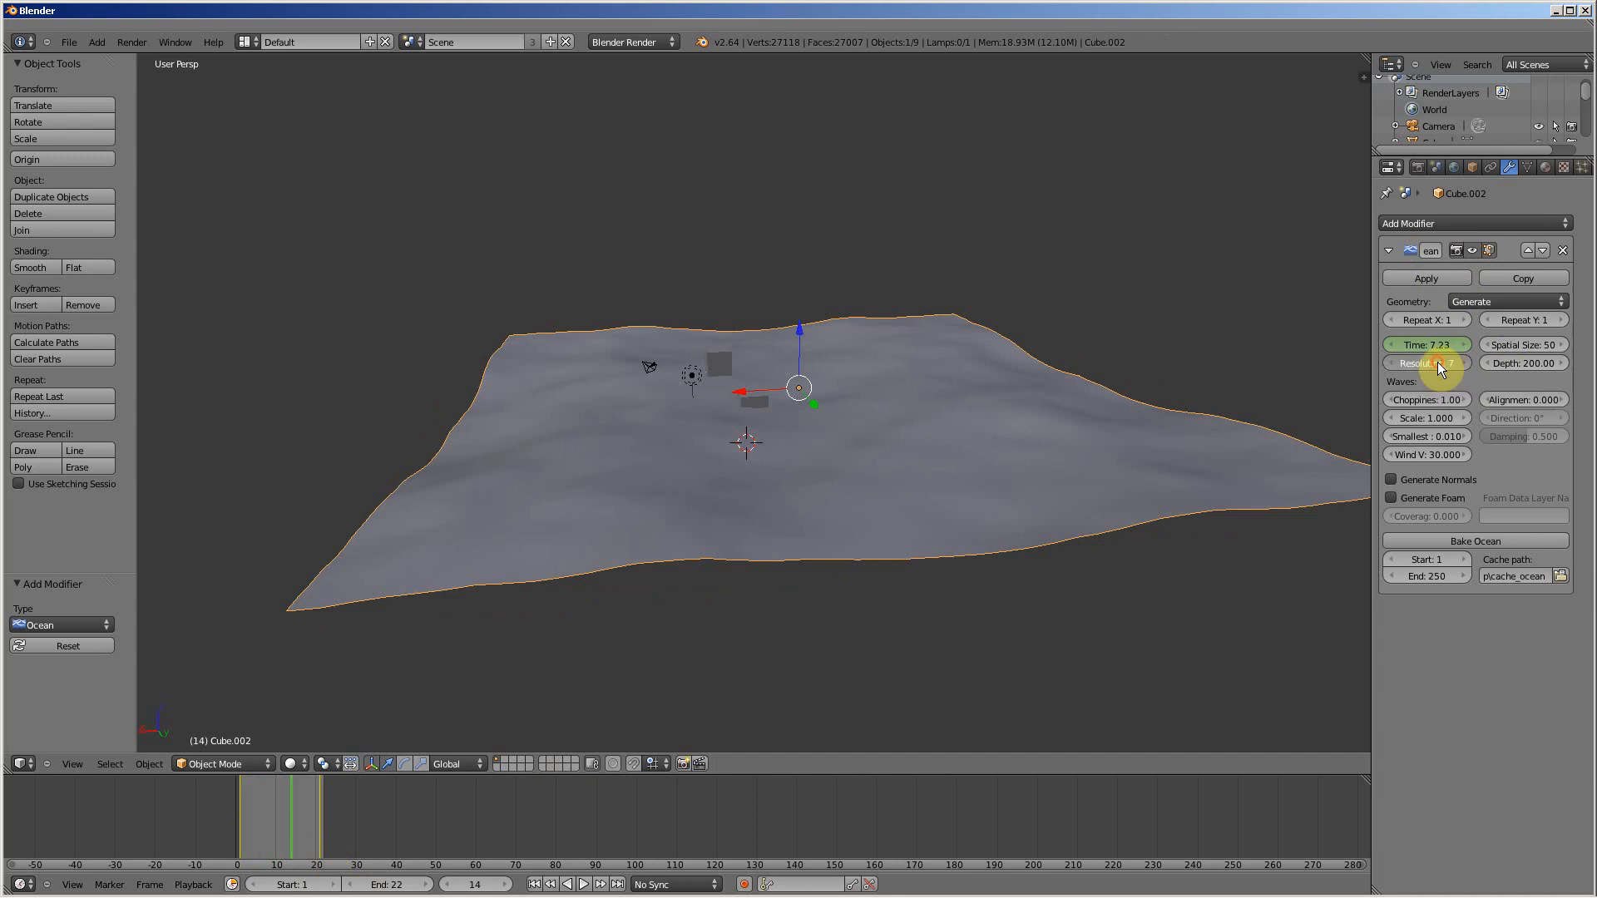
click(1499, 488)
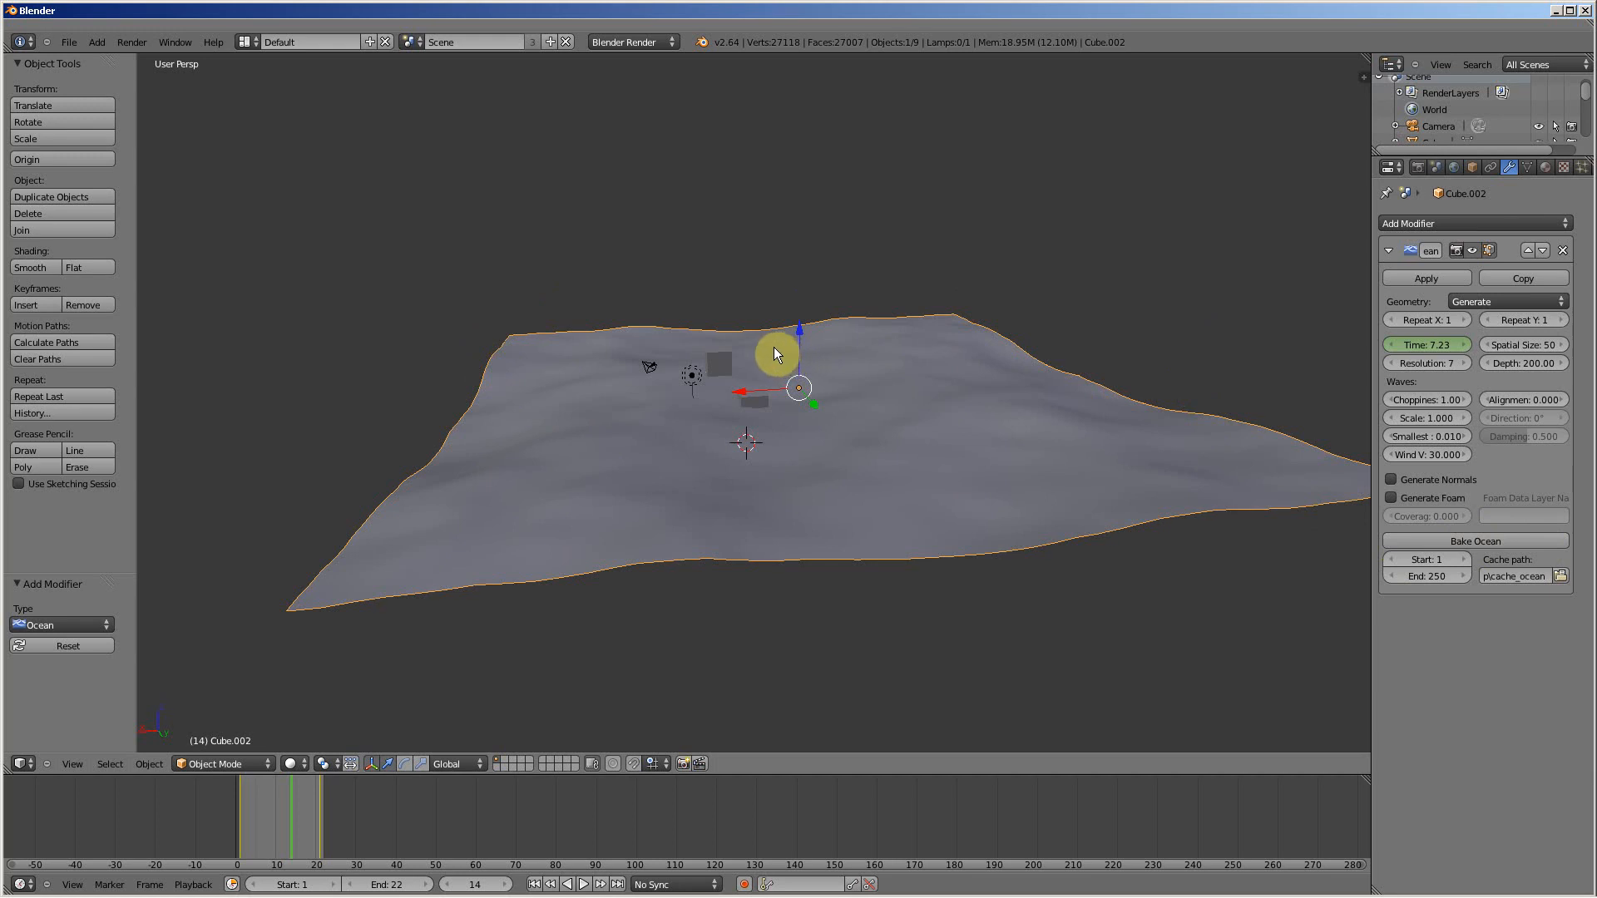
click(177, 42)
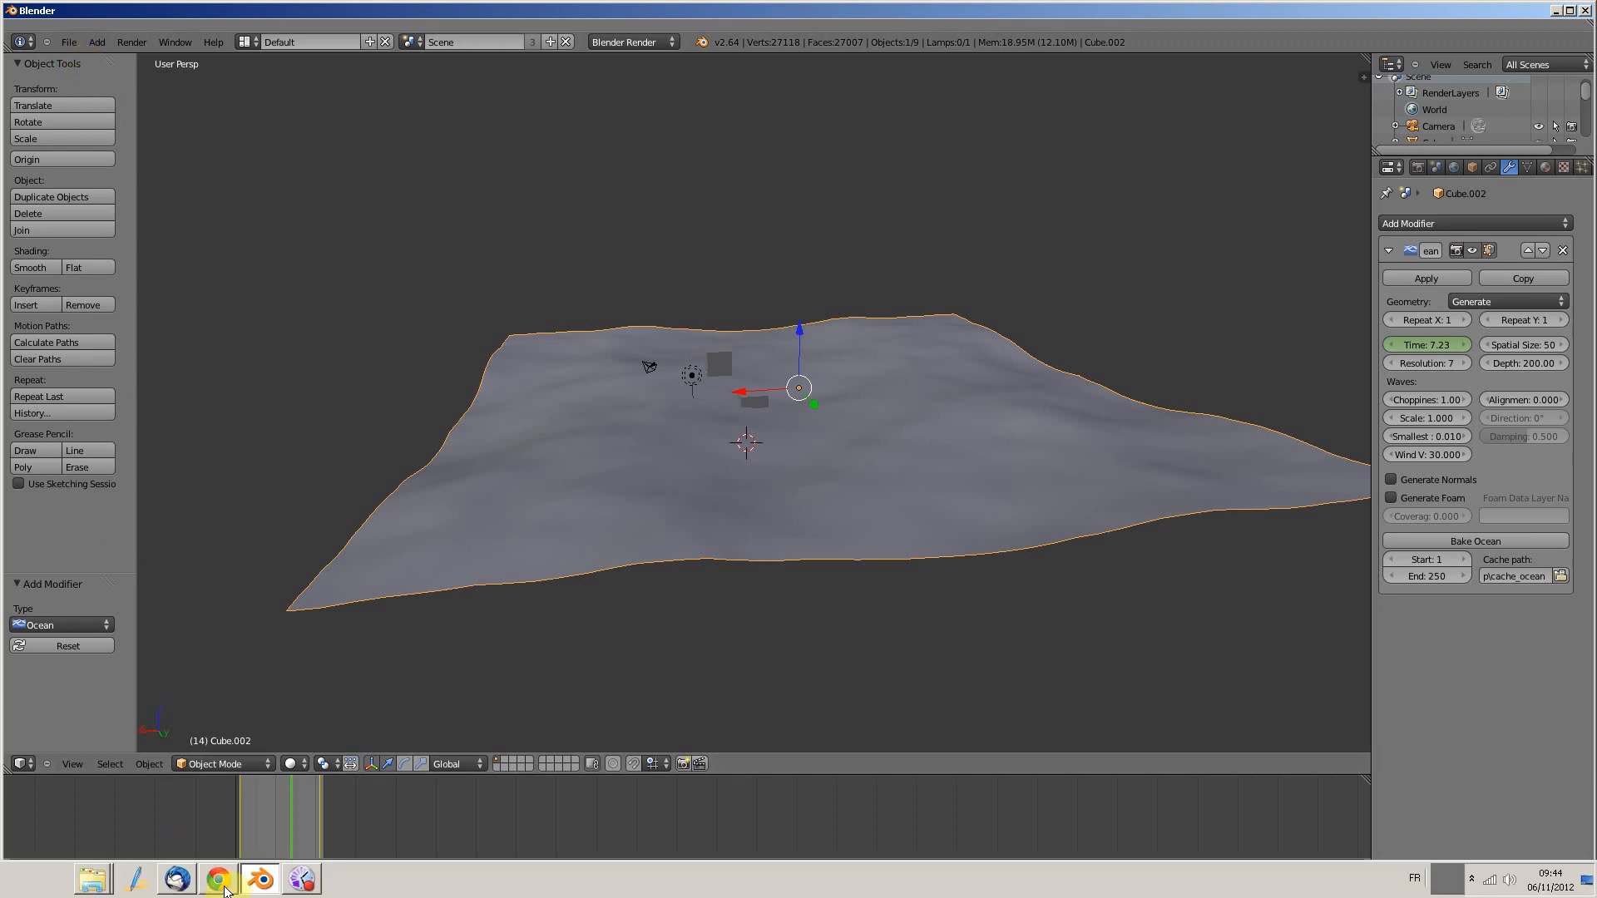
Step: Switch to Chrome and load the graphicall.org website in the current tab
click(221, 880)
click(822, 33)
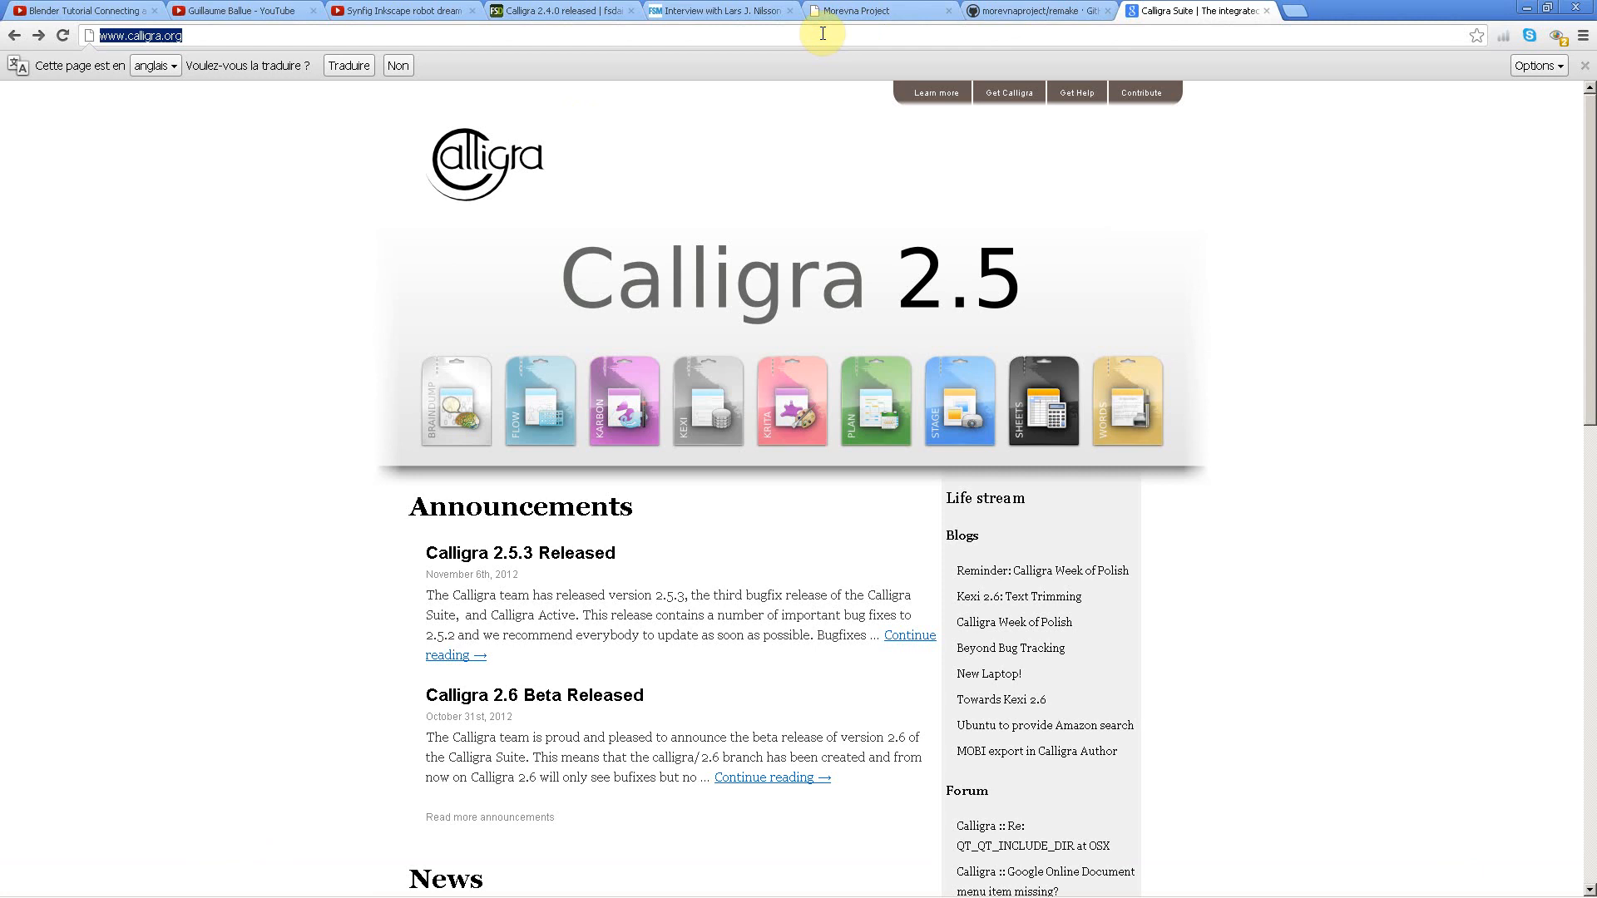
text(graphica)
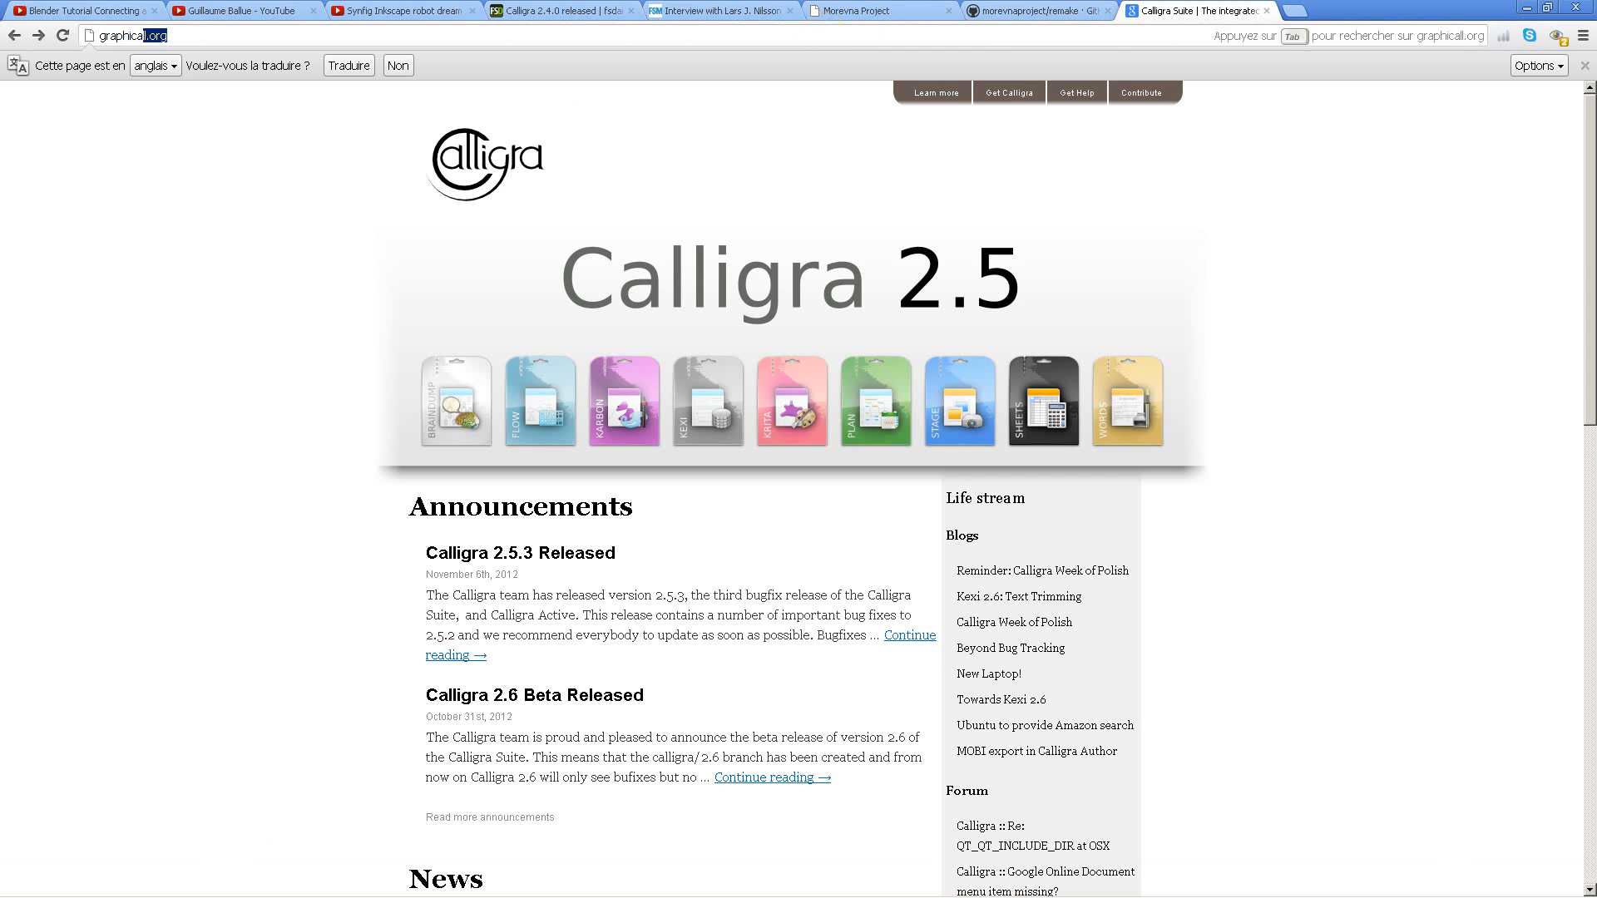
text(ll.org)
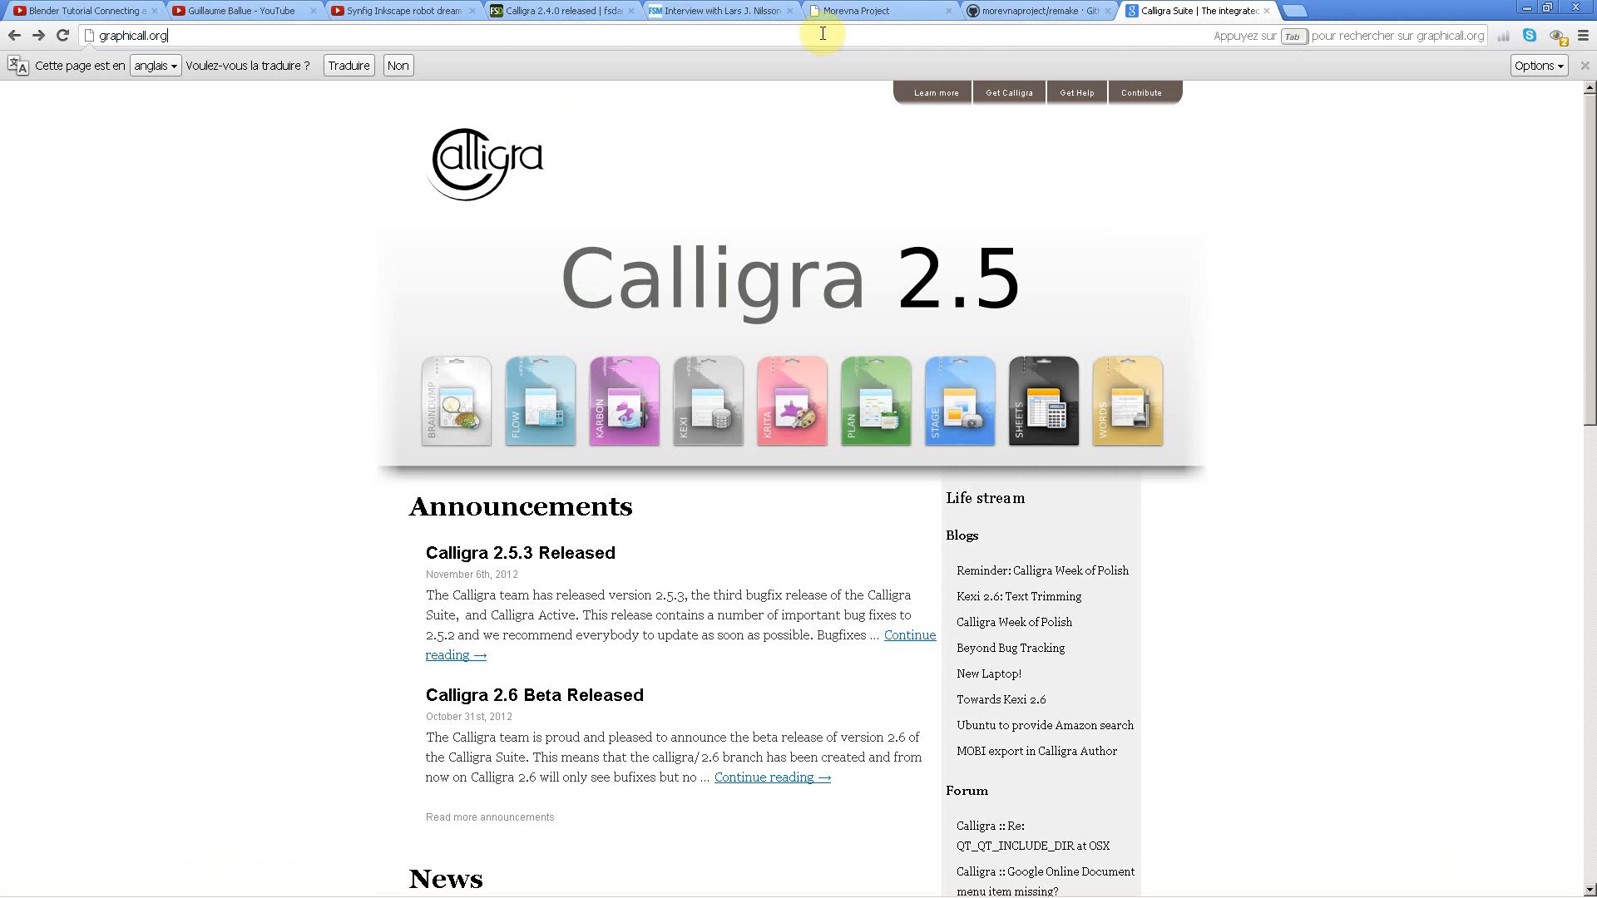
key(Return)
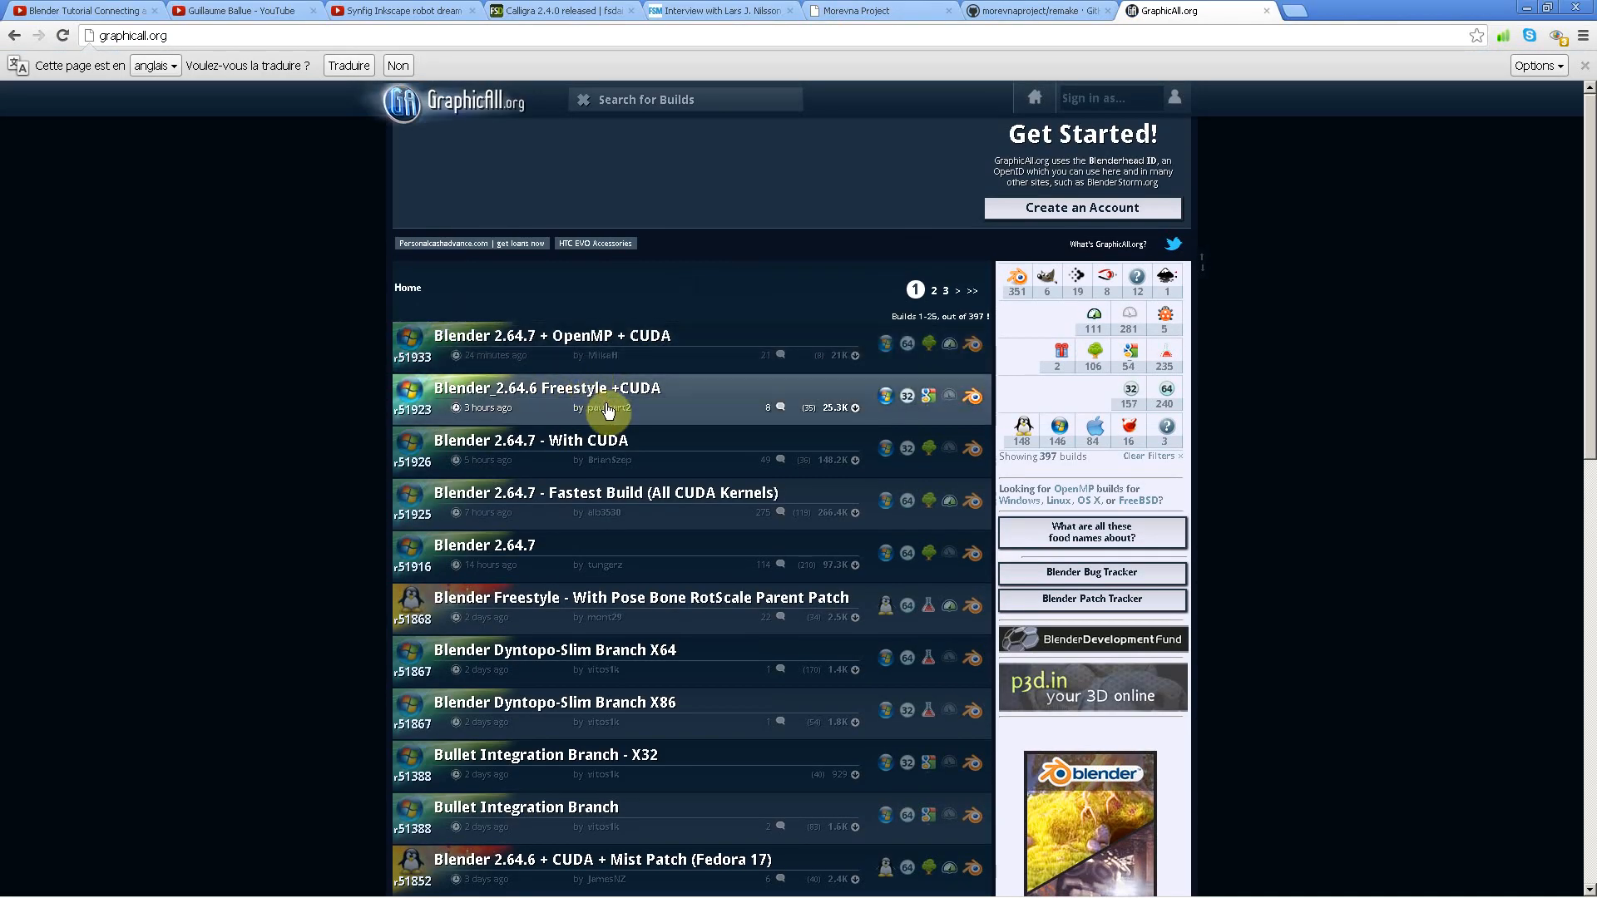
Step: Look through the list of Blender builds and open the page of the Blender 2.64.7 + OpenMP + CUDA build
click(528, 341)
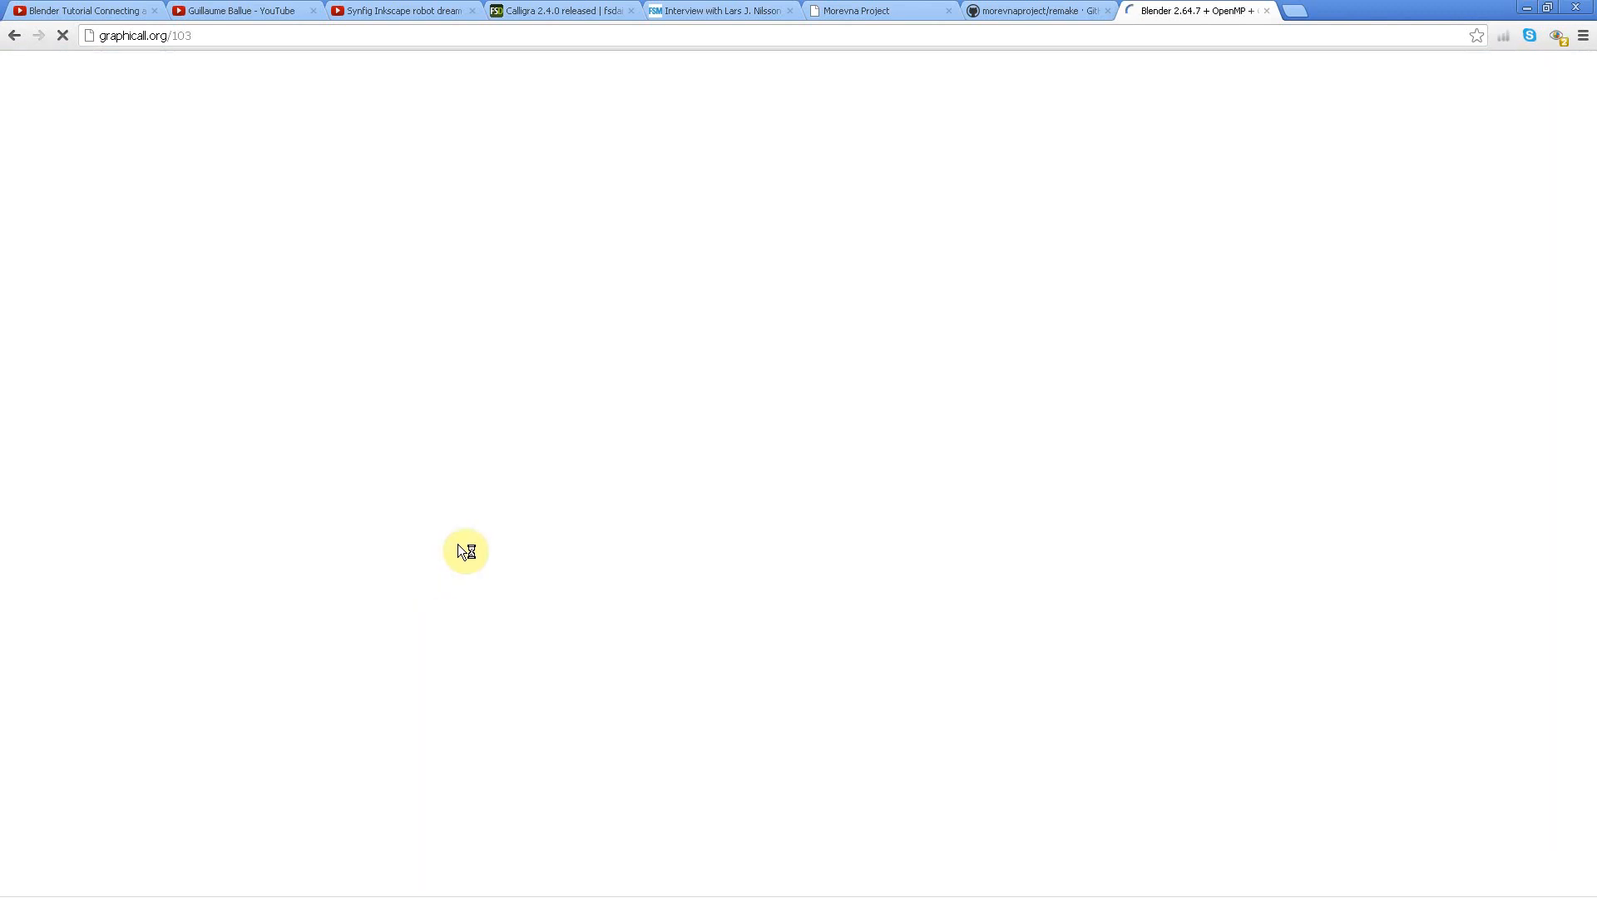
click(22, 32)
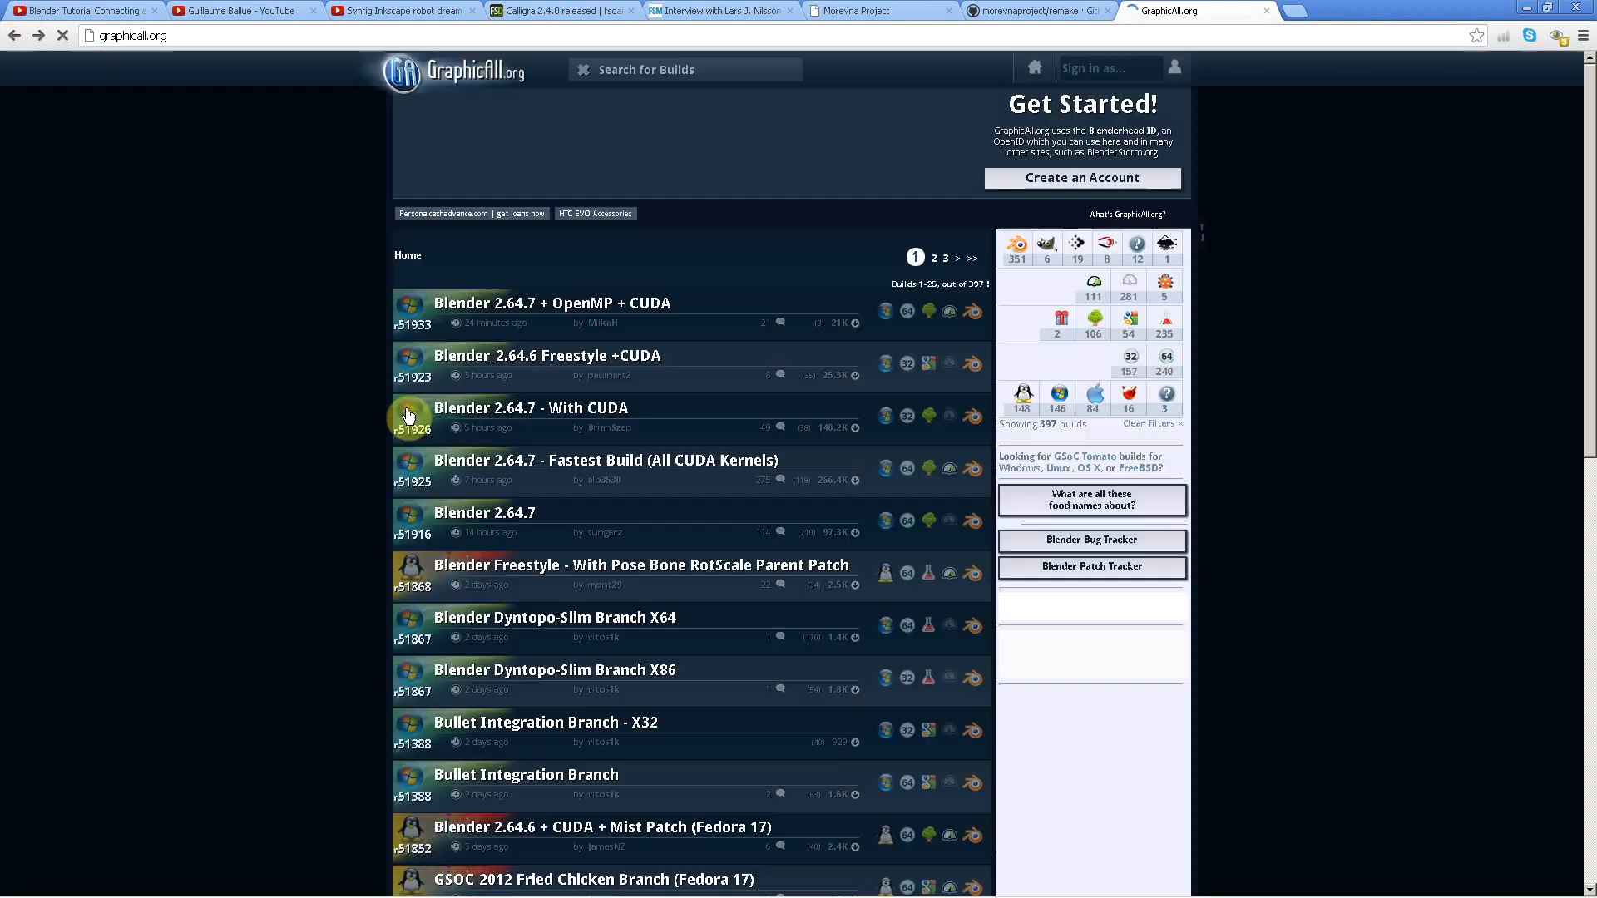
scroll(402, 572, down, 8)
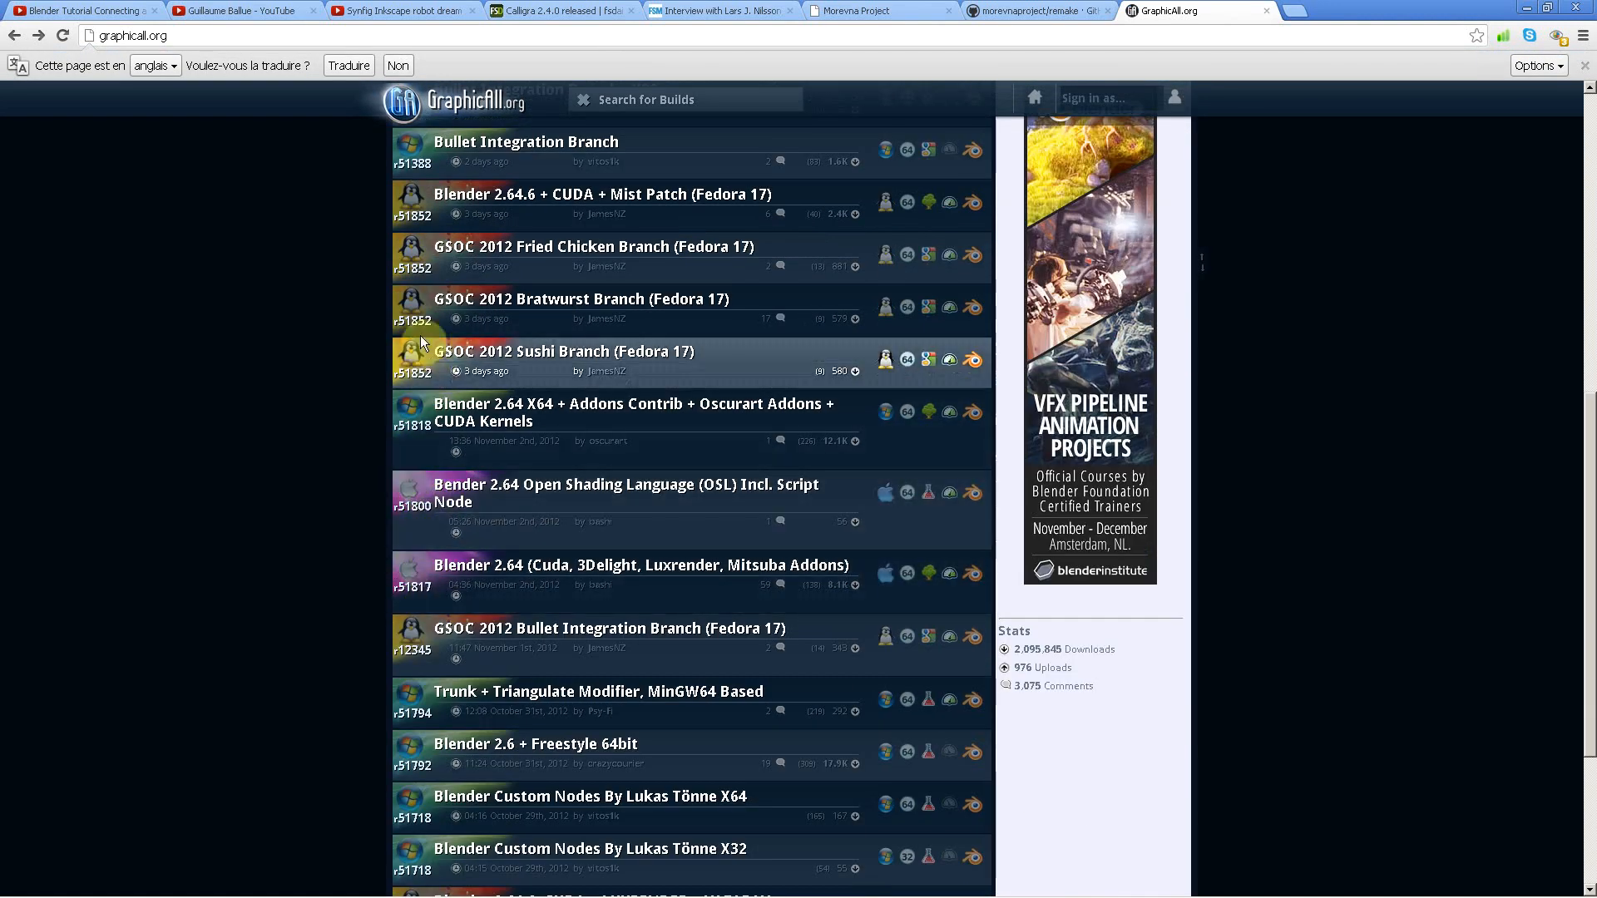
scroll(454, 449, up, 3)
scroll(453, 449, up, 5)
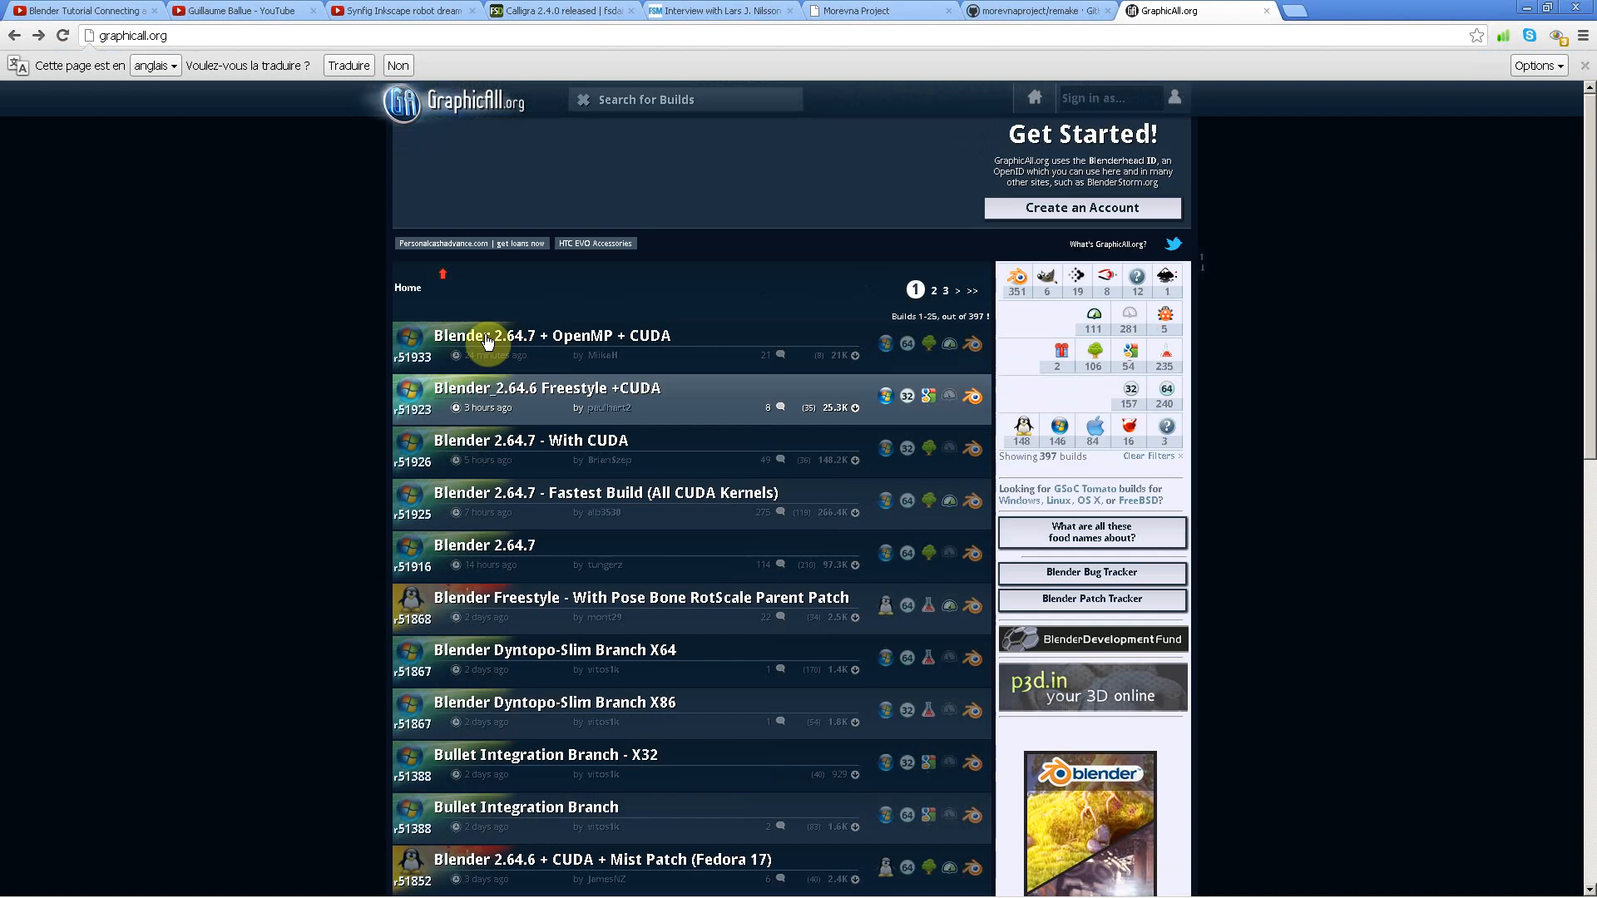
click(506, 335)
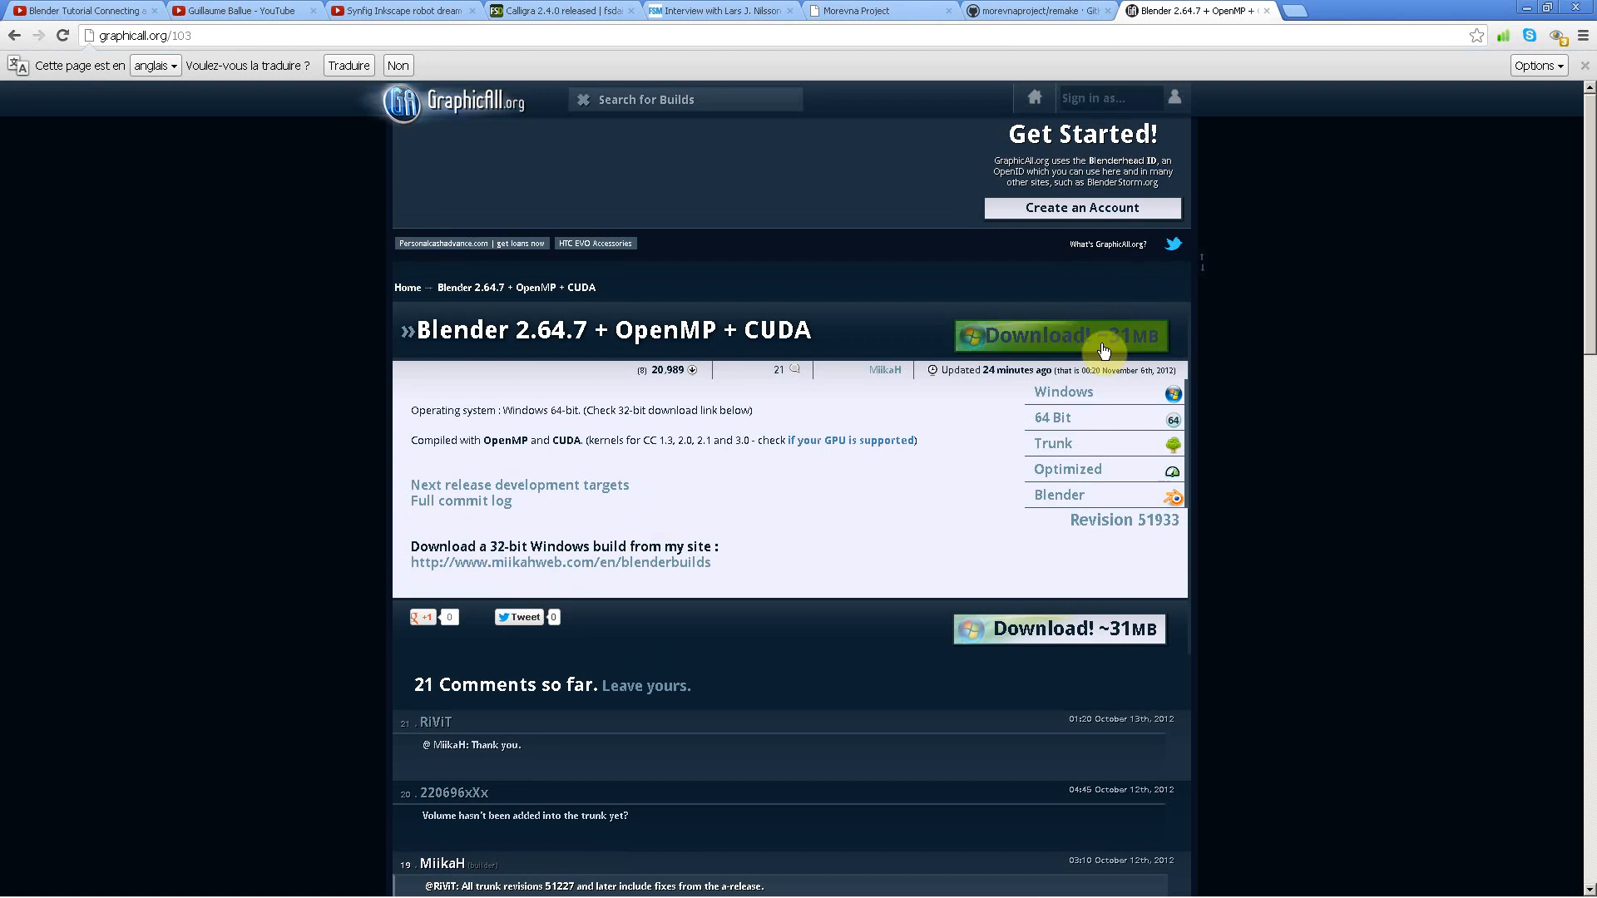
Step: Return to the GraphicAll build list, look over the available builds, and switch back to Blender
click(17, 36)
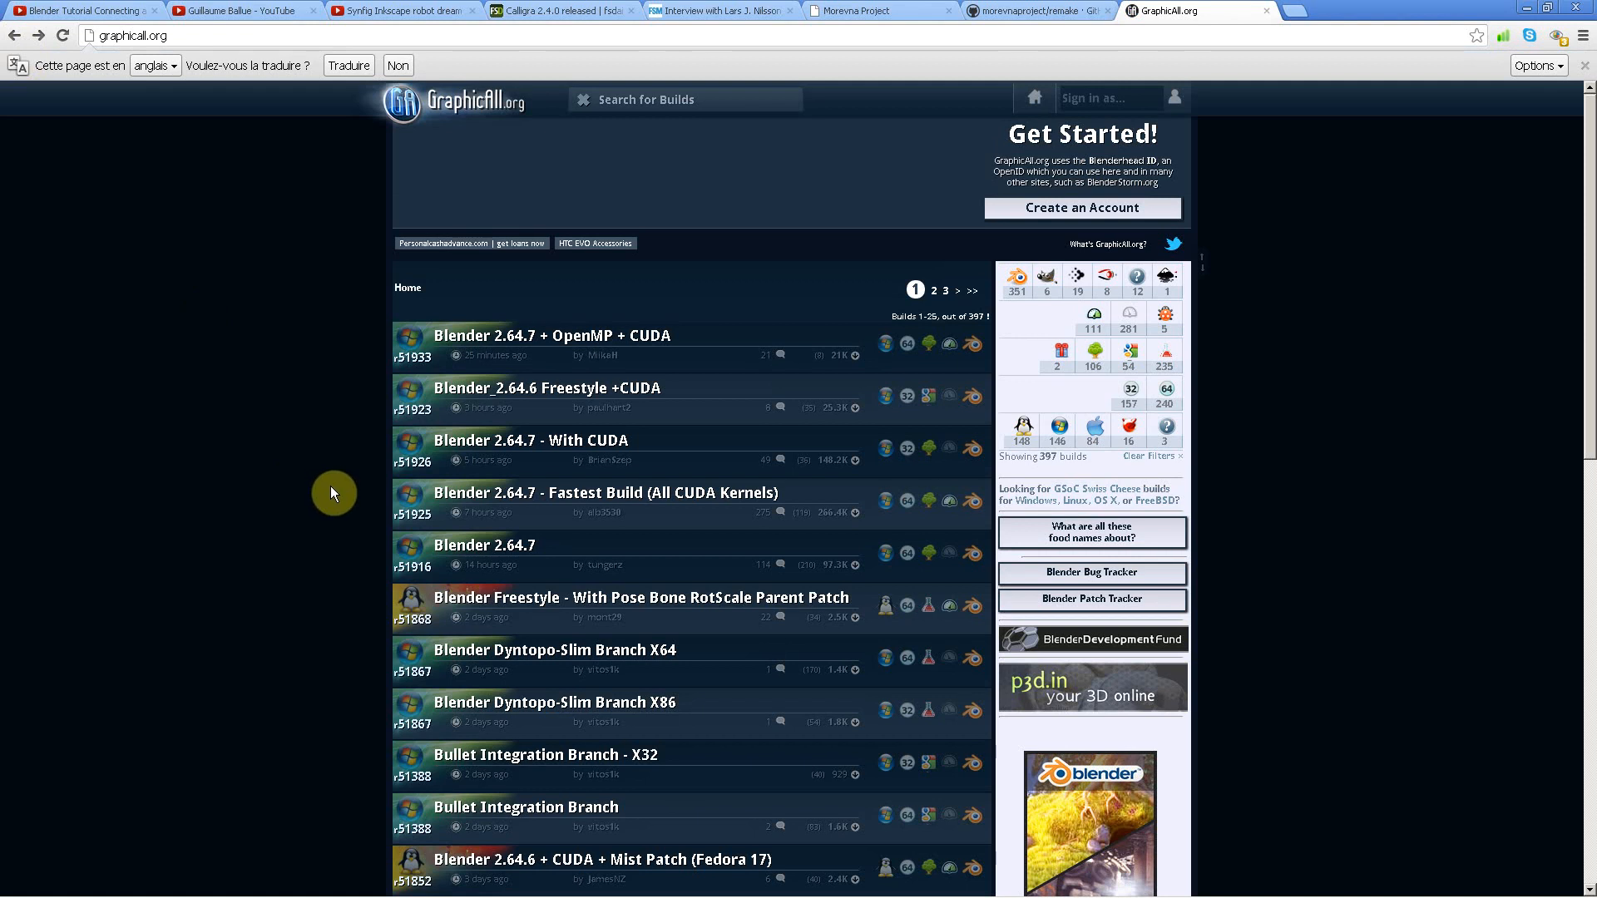
scroll(331, 490, down, 3)
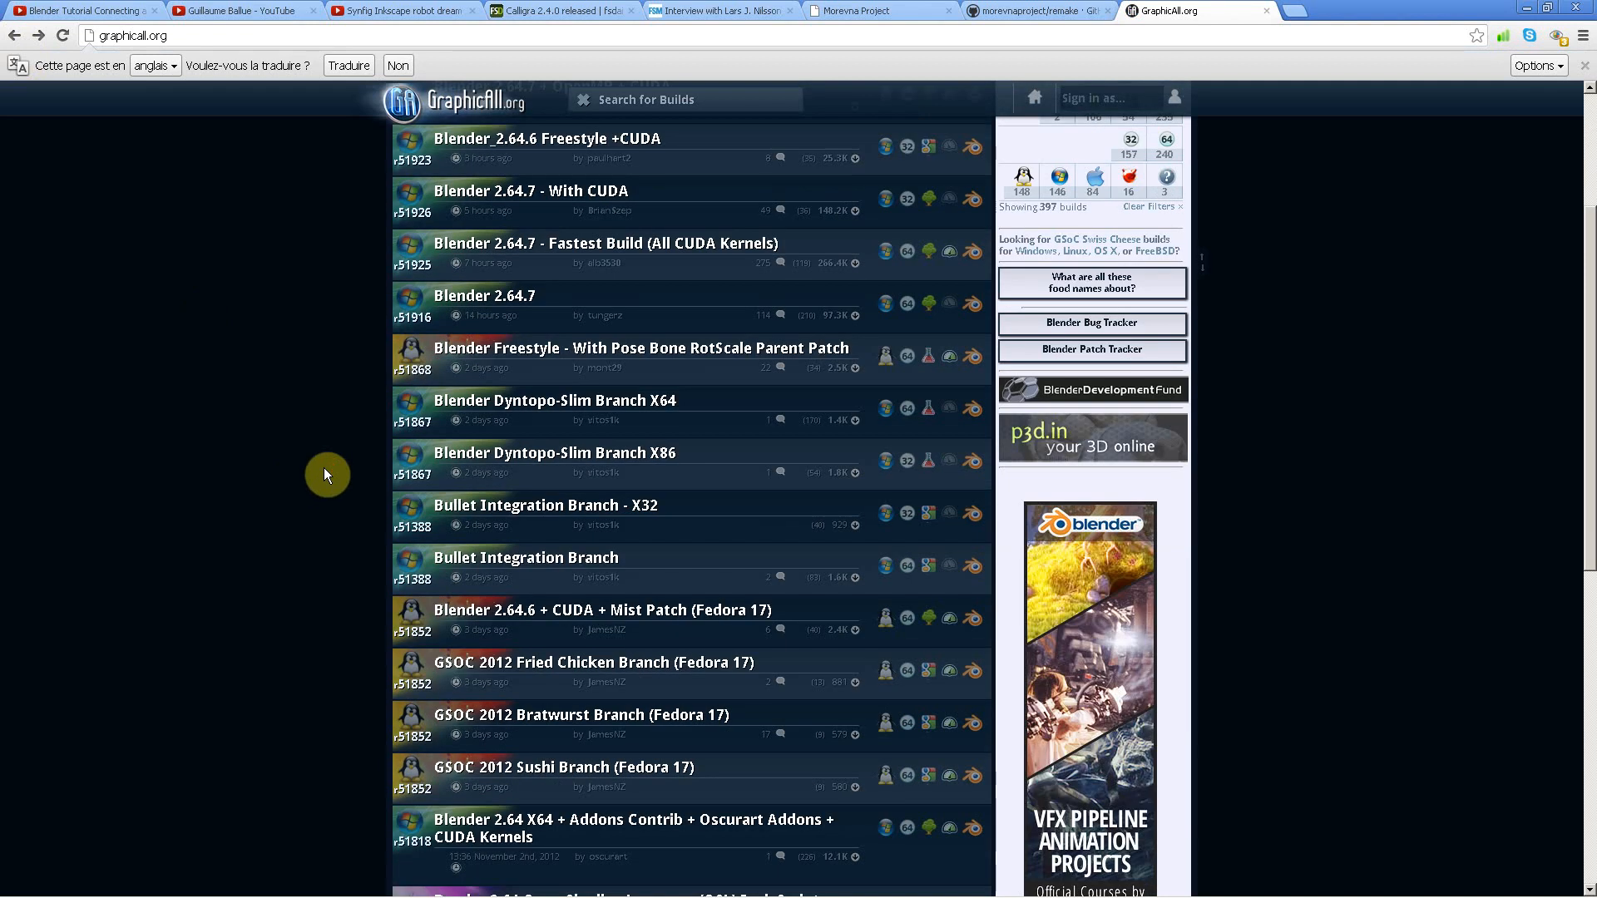
scroll(324, 475, down, 1)
scroll(324, 475, down, 2)
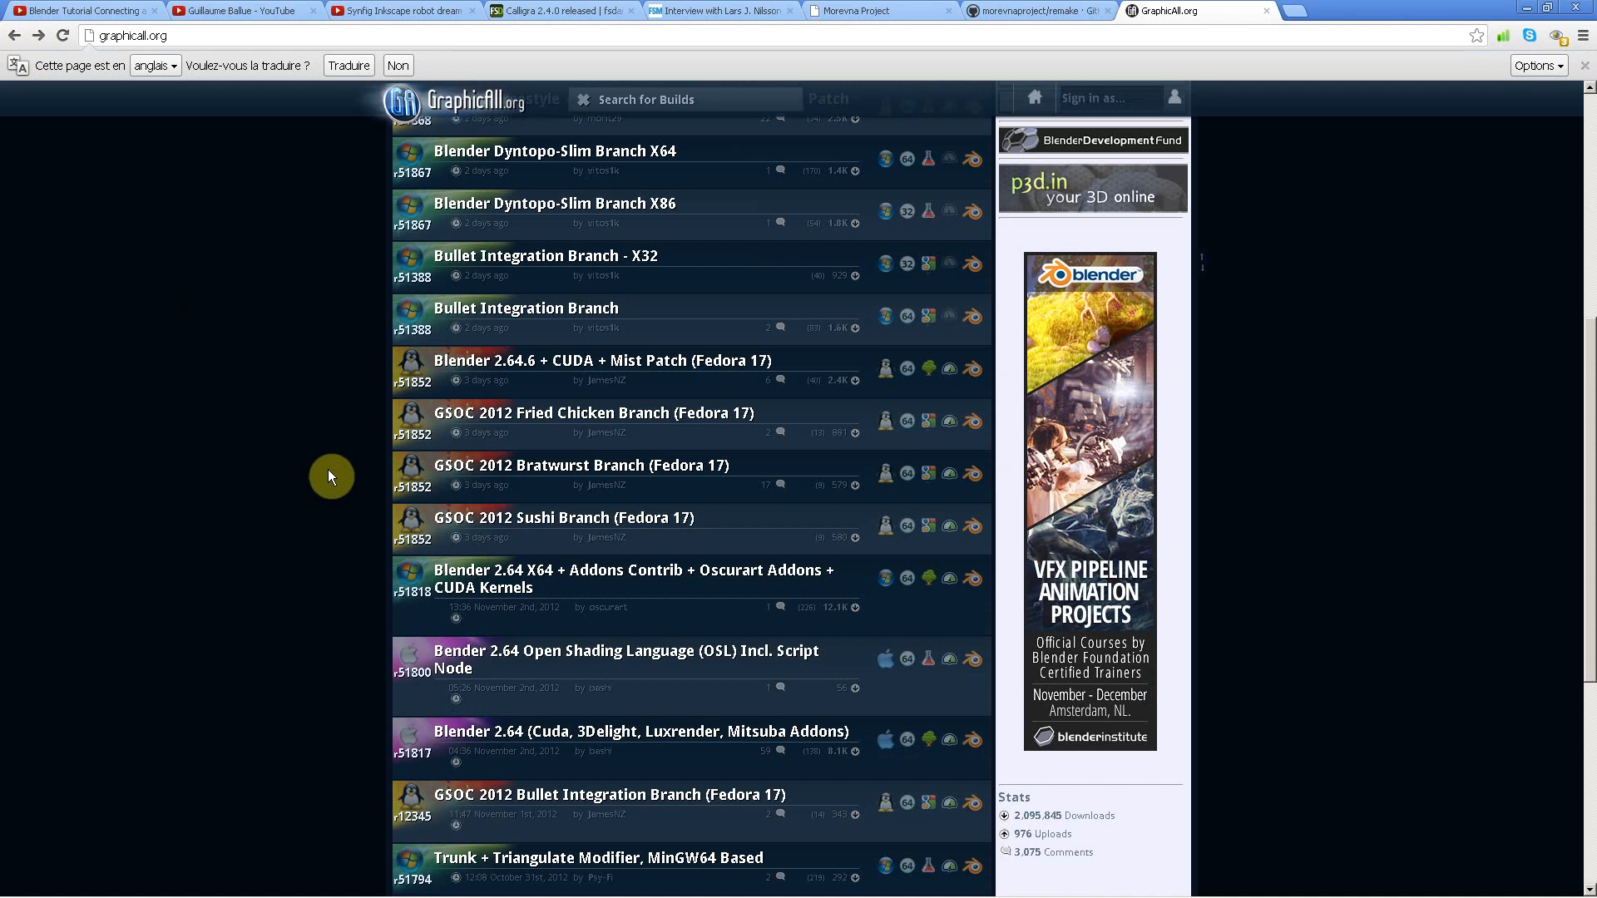
scroll(330, 476, up, 6)
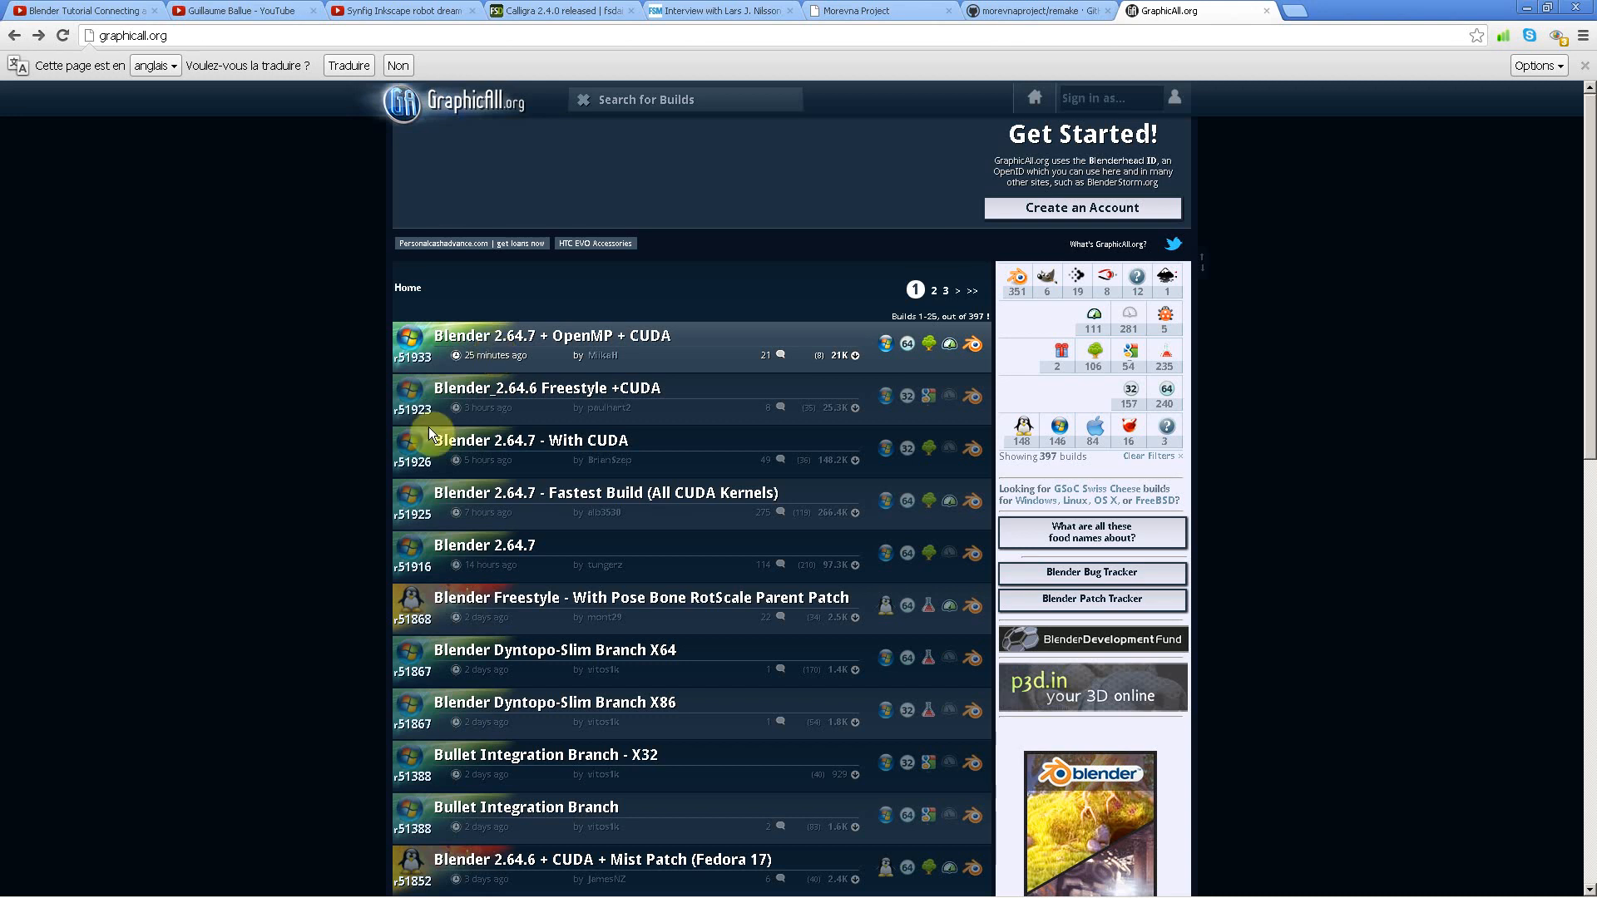
mouse_move(289, 884)
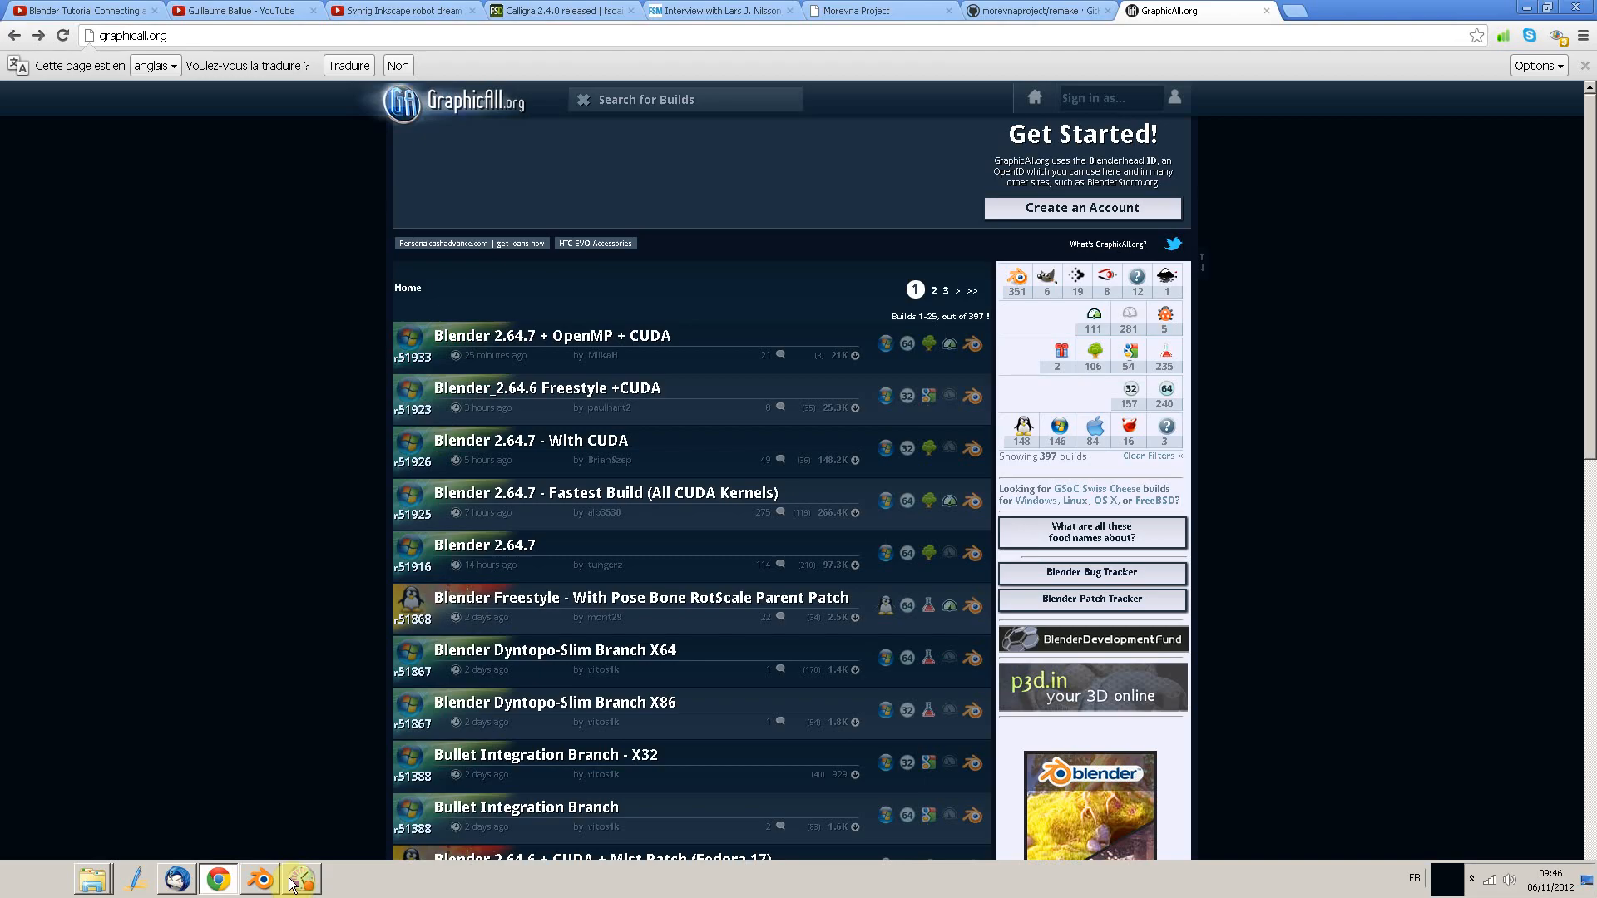
click(260, 880)
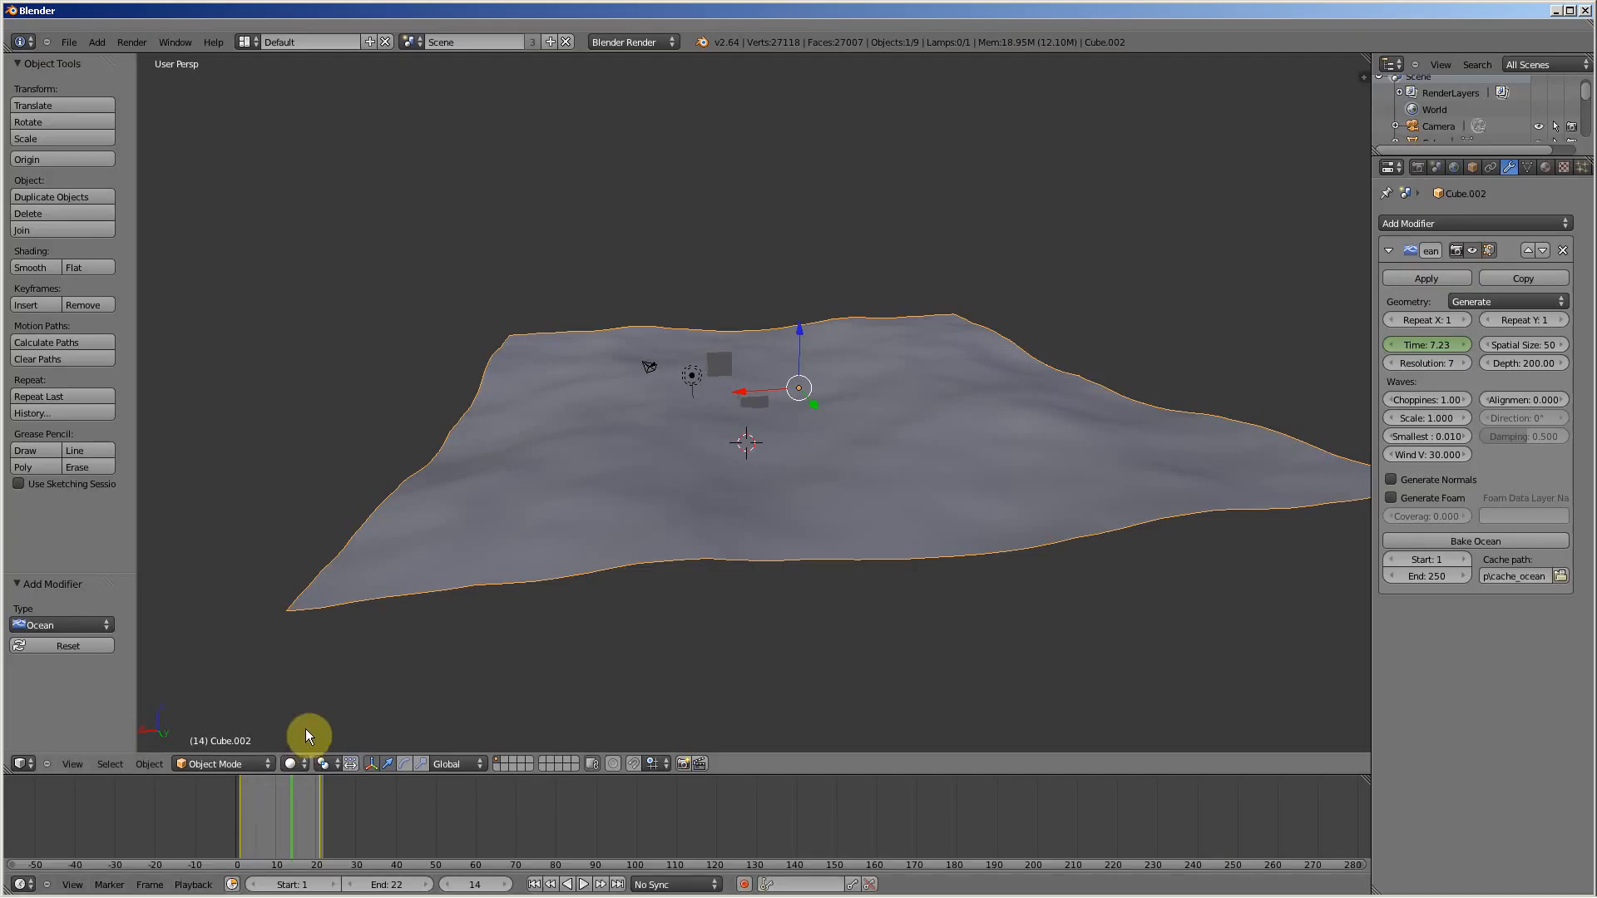